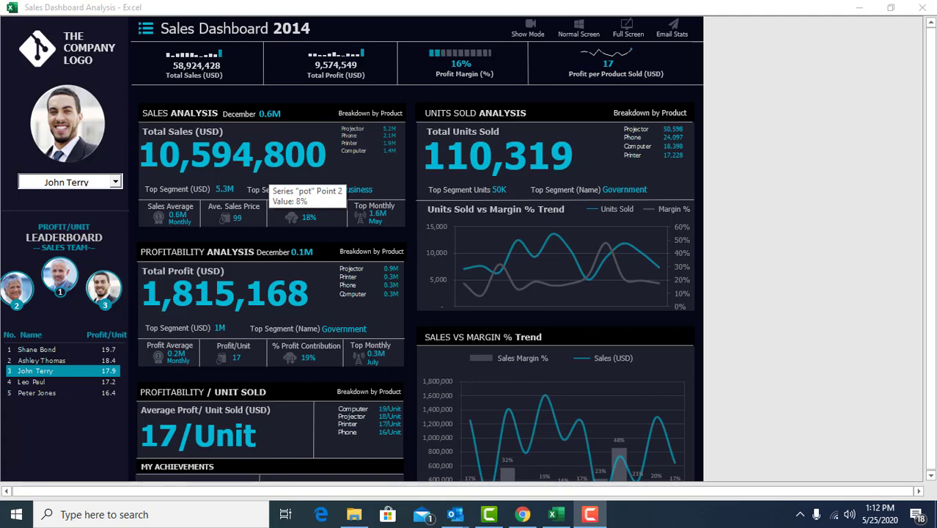
Step: Switch the dashboard to the second employee in the selection list, then to the fourth one
click(374, 41)
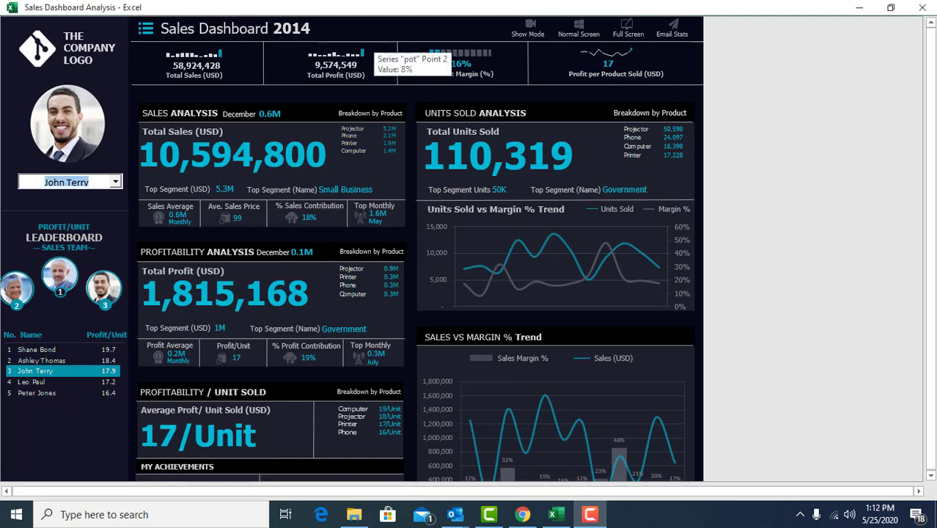
click(115, 181)
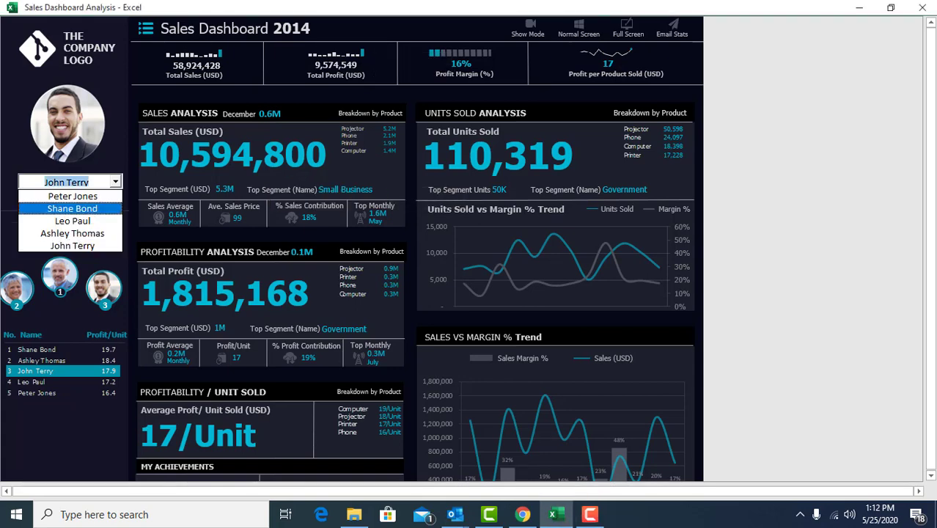
click(71, 209)
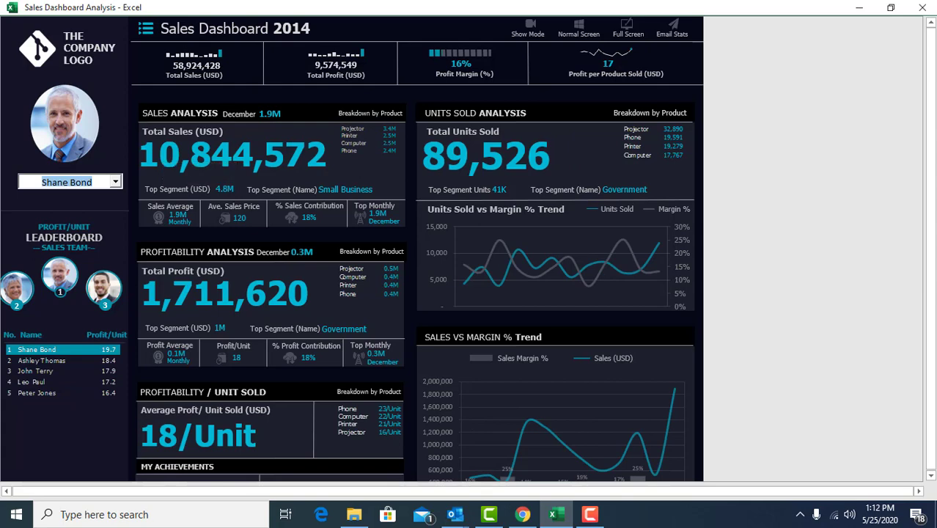
click(115, 182)
click(64, 232)
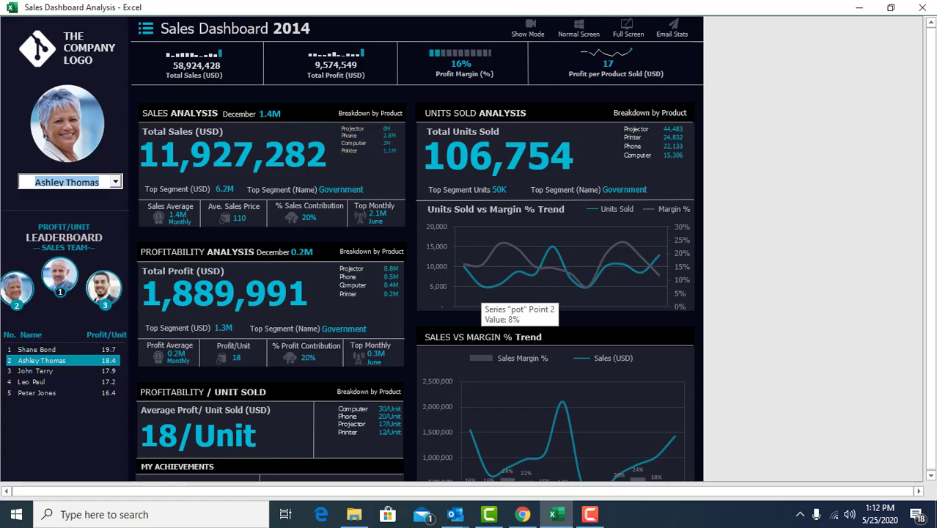
Step: Generate the e-mail stats report for the selected employee and discard the draft message without saving it
click(672, 29)
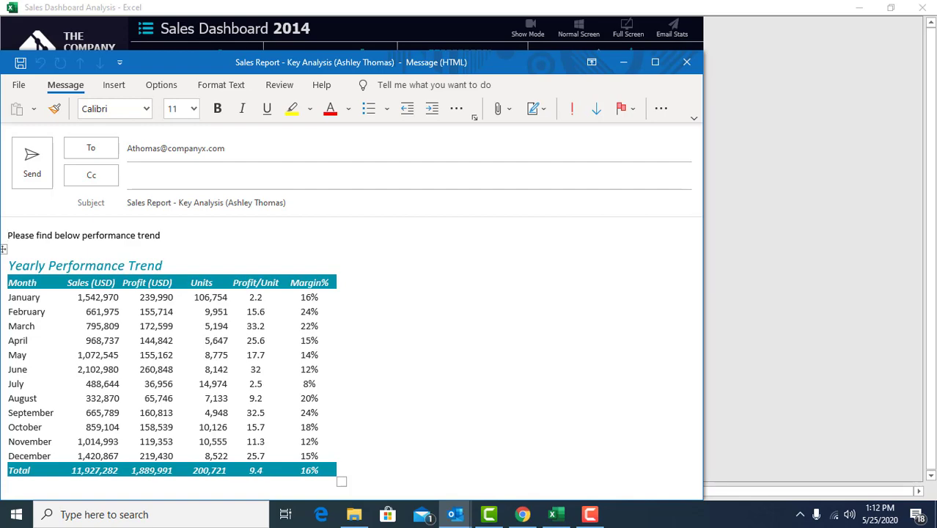
click(686, 62)
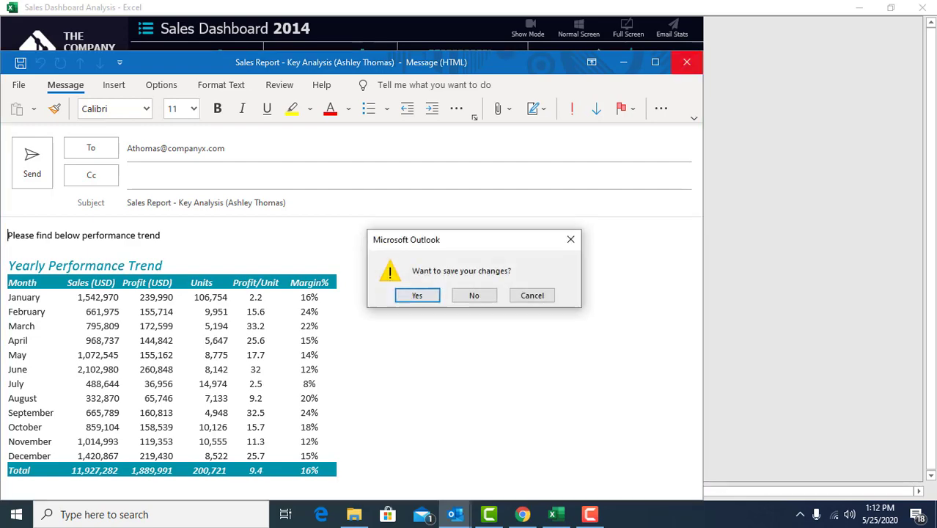
click(473, 295)
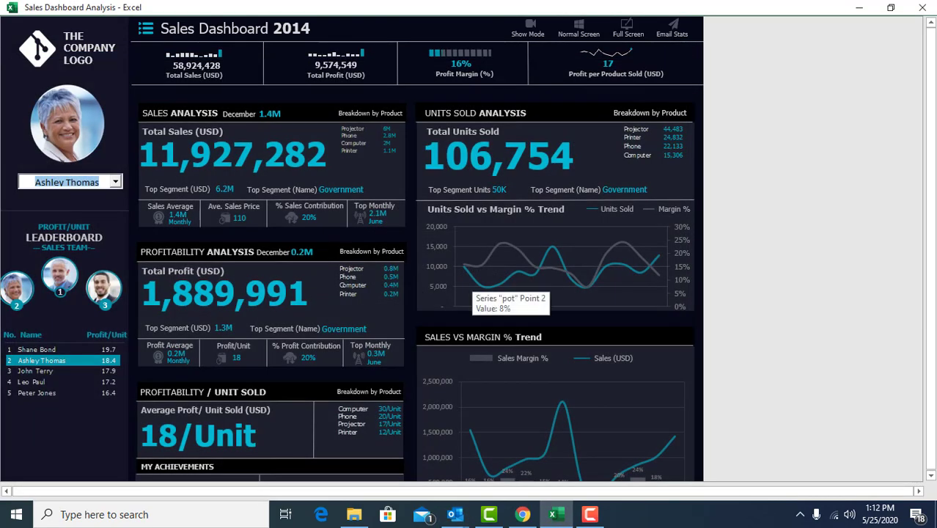
Step: Start Show Mode with an interval of 3 seconds between employees
click(417, 28)
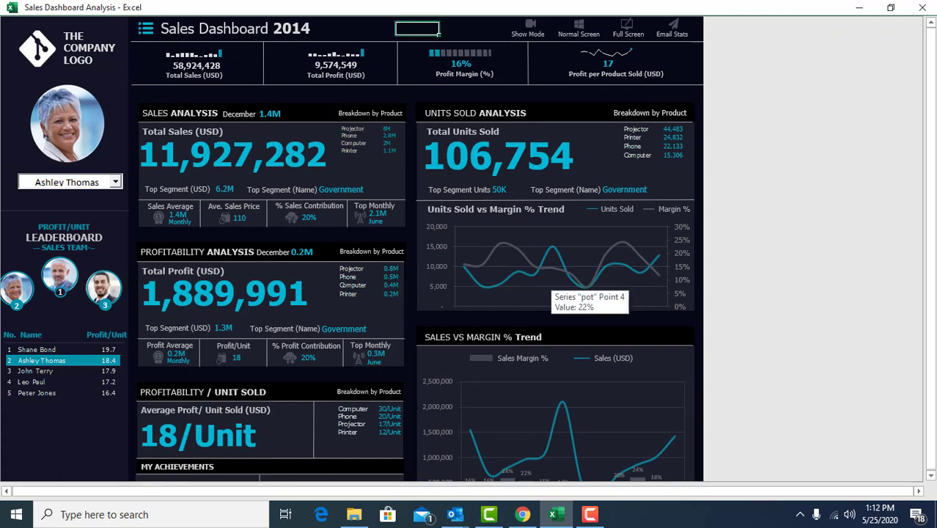
click(528, 29)
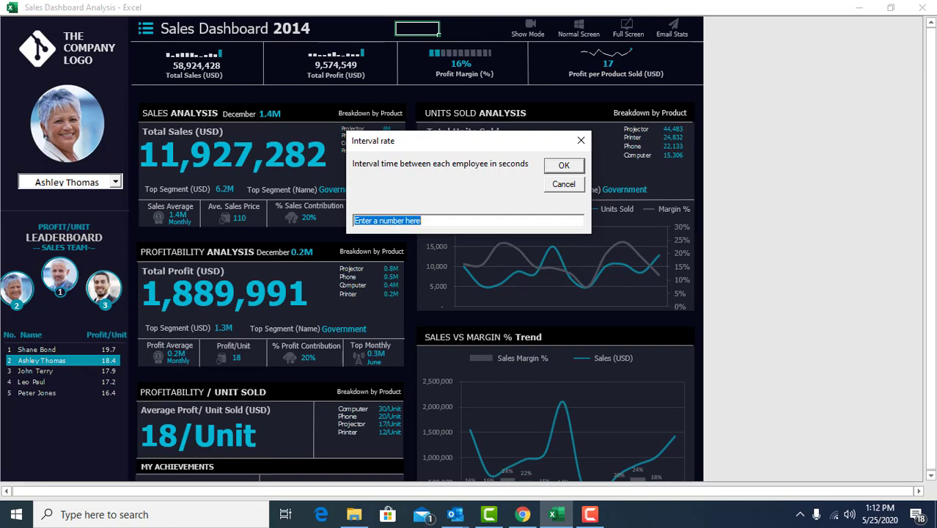
text(3)
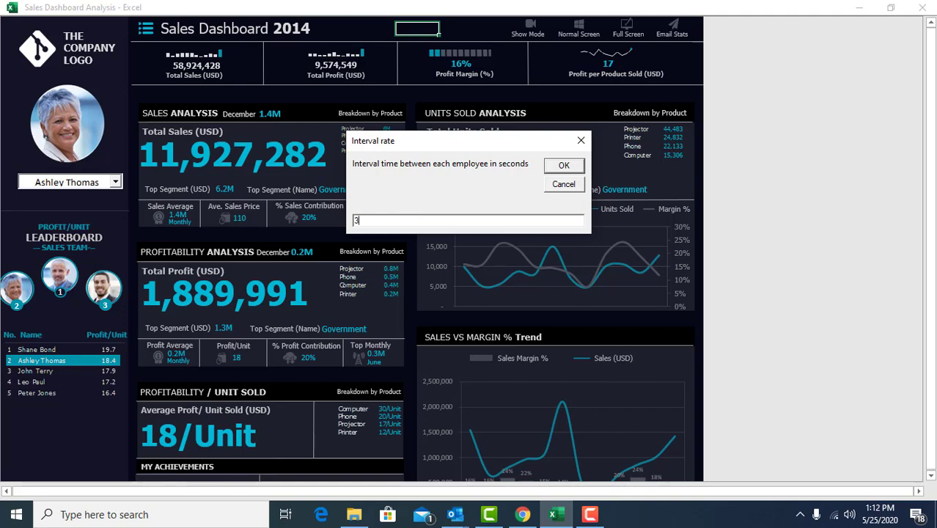
key(Return)
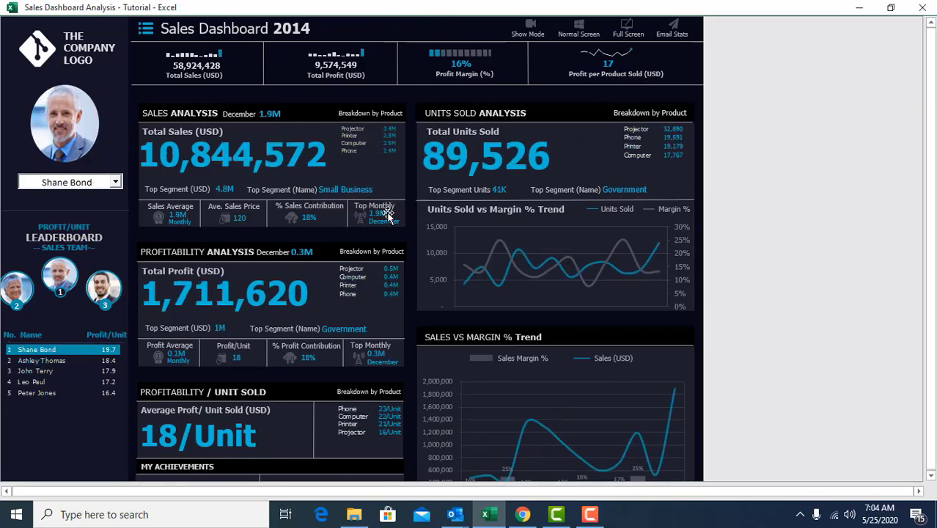
Step: Show the third employee's figures, return to the second employee, and review the dashboard down to the achievements and trend charts
click(114, 182)
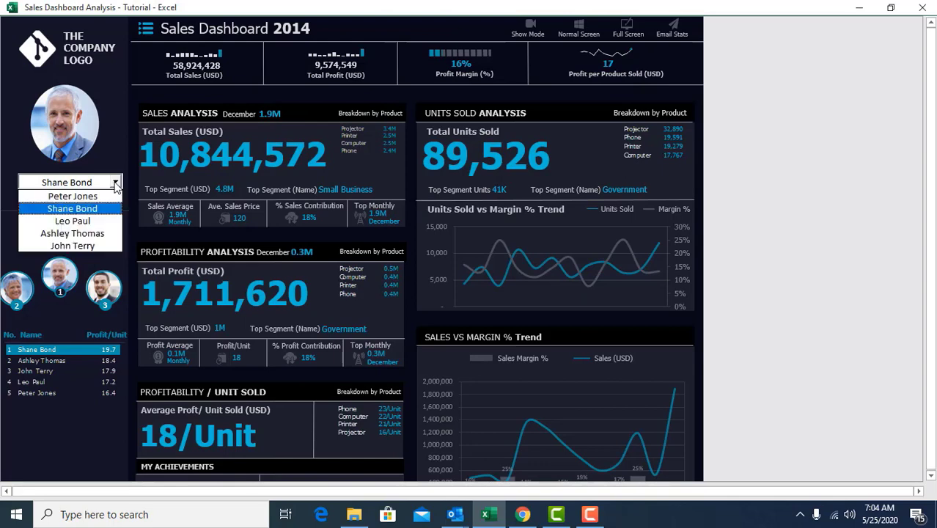
click(99, 221)
click(115, 181)
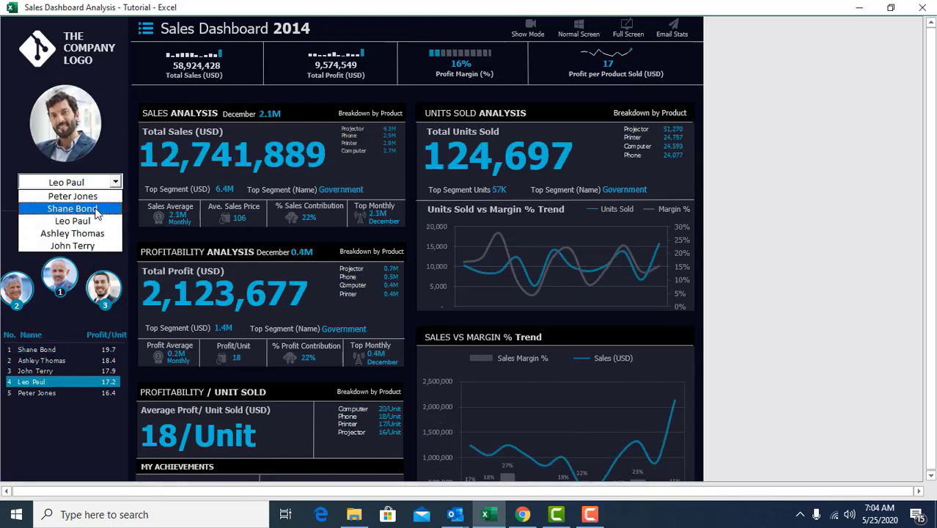
click(94, 208)
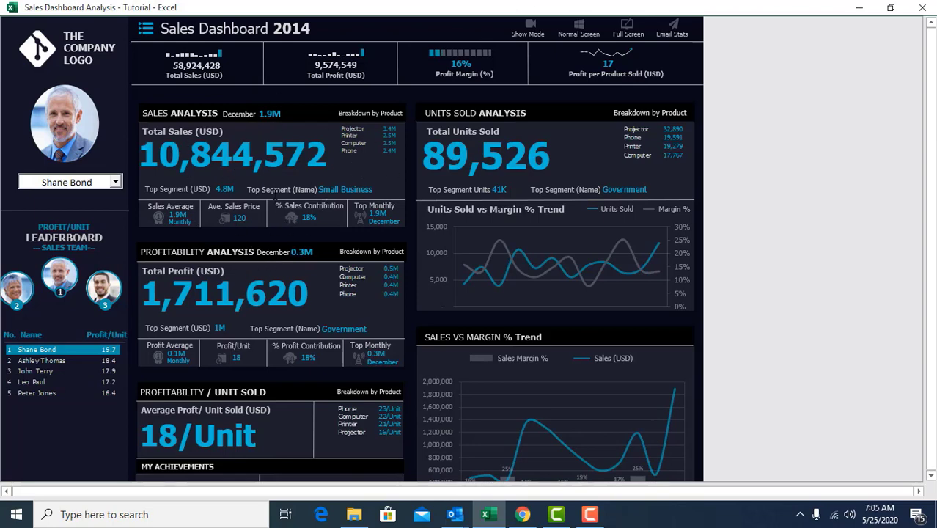
scroll(291, 292, down, 2)
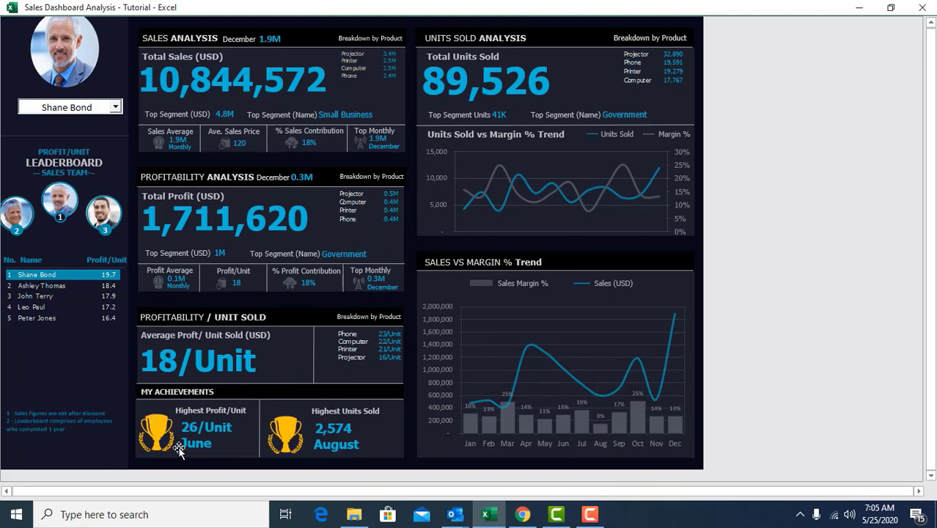
scroll(315, 407, up, 2)
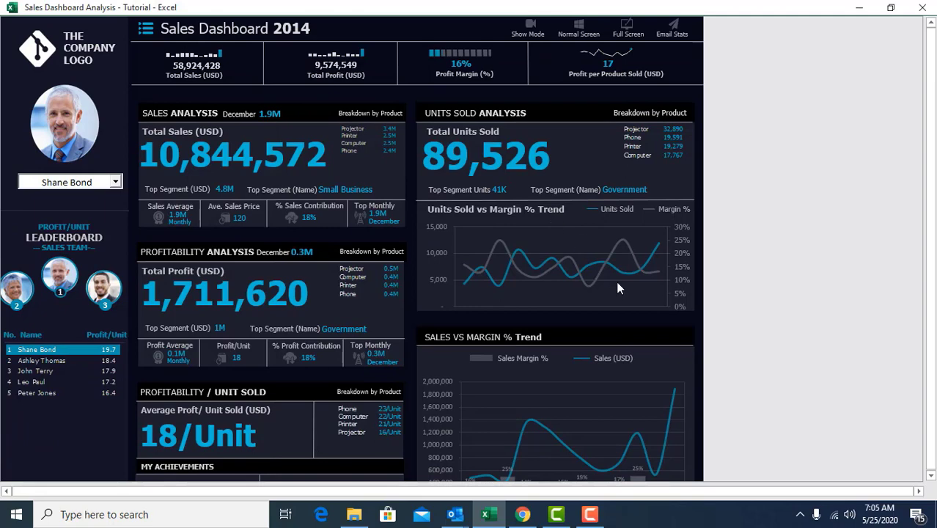
scroll(617, 284, down, 1)
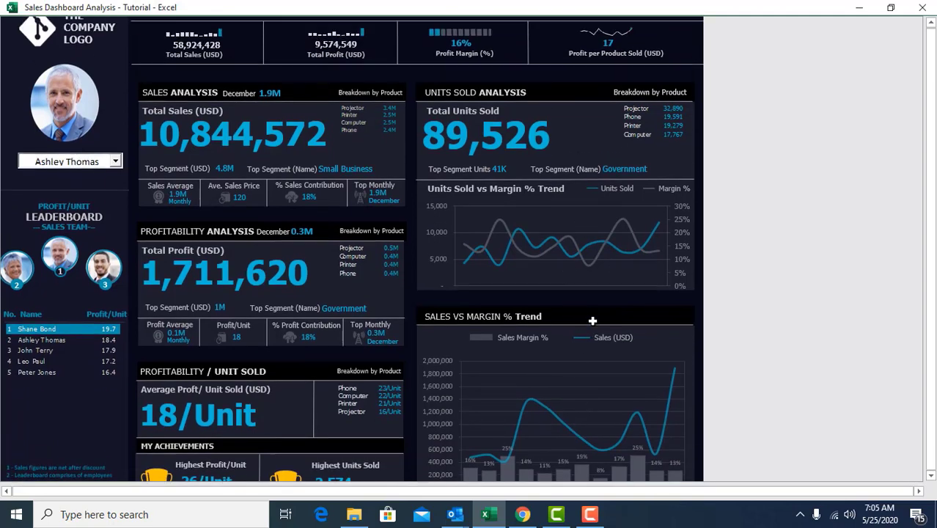
scroll(592, 320, up, 1)
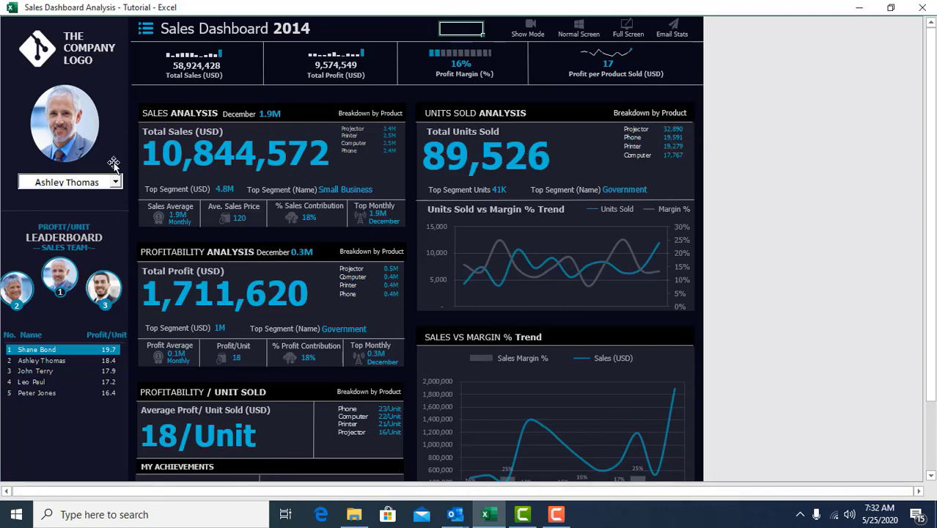
Step: Switch the dashboard to the normal screen and step the cell selection from M2 through the cells behind the layout to E11
click(579, 34)
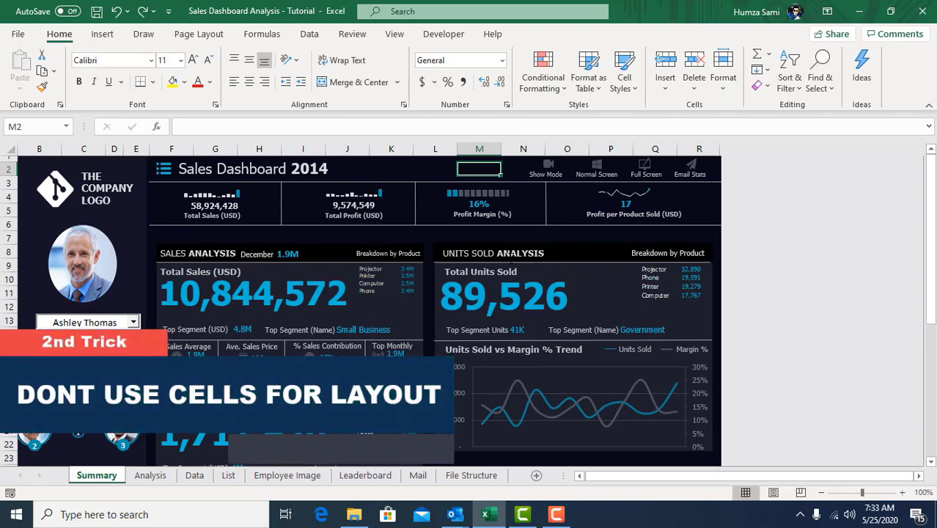
key(Down)
key(Down)
key(Down)
key(Down)
key(Down)
key(Down)
key(Down)
key(Down)
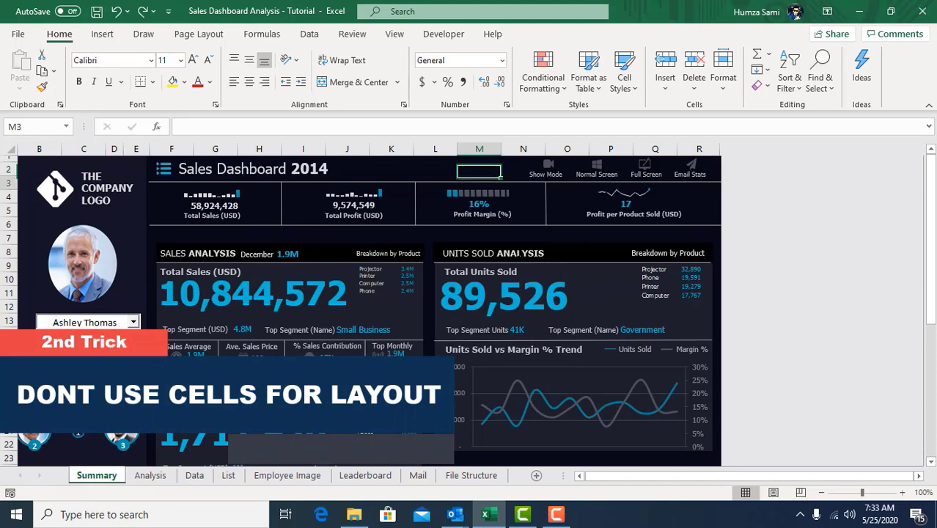
key(Left)
key(Left)
key(Left)
key(Left)
key(Left)
key(Left)
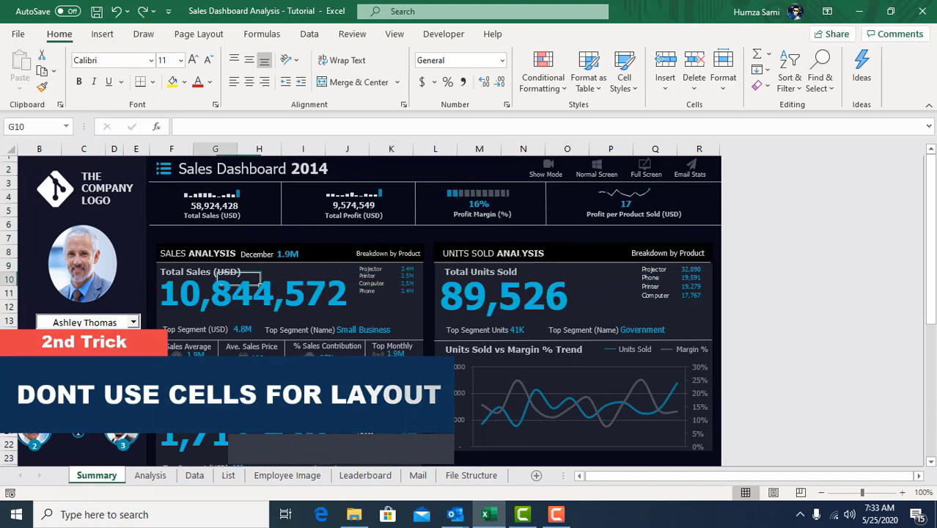
key(Down)
key(Down)
key(Down)
key(Down)
key(Down)
key(Down)
key(Down)
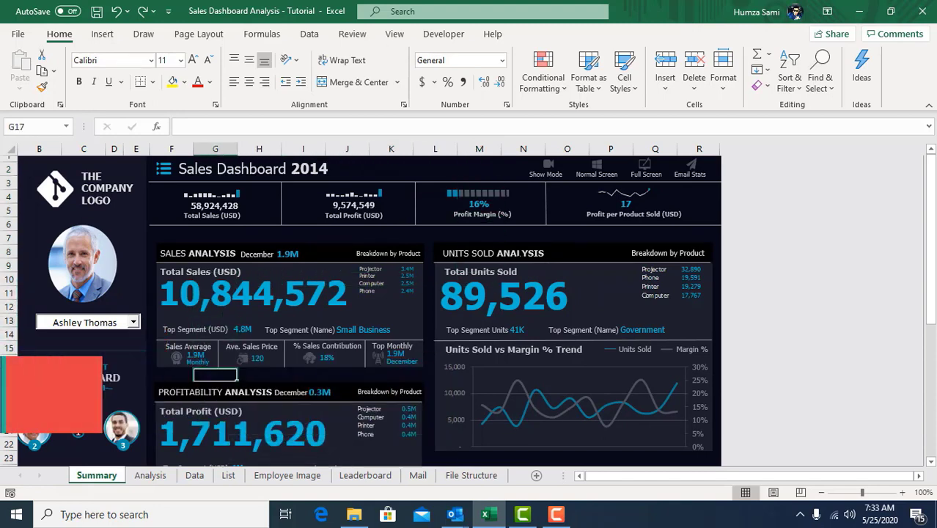
key(Up)
key(Up)
key(Up)
key(Up)
key(Up)
key(Up)
key(Right)
key(Right)
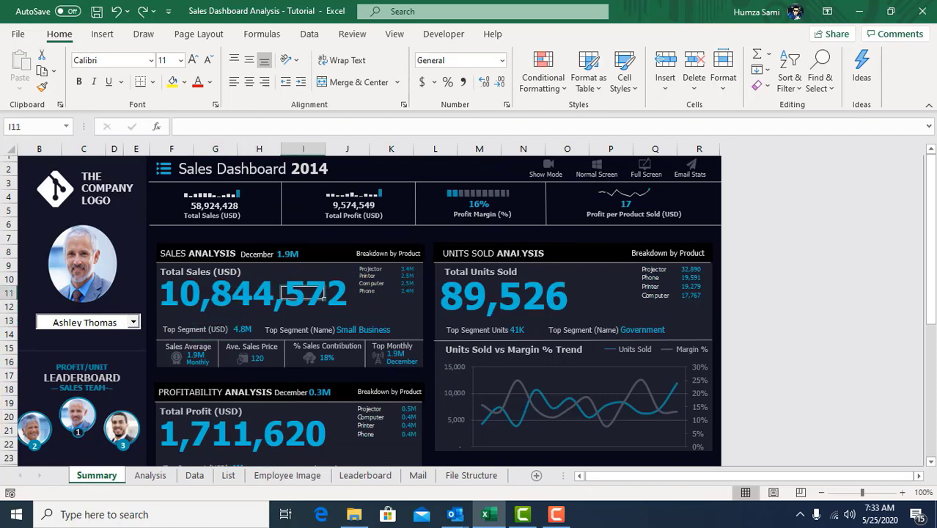
key(Left)
key(Left)
key(Left)
key(Left)
Step: Select the footnote text box and the sidebar's background rectangle near the end of the dashboard to examine the layout shapes
scroll(528, 221, down, 5)
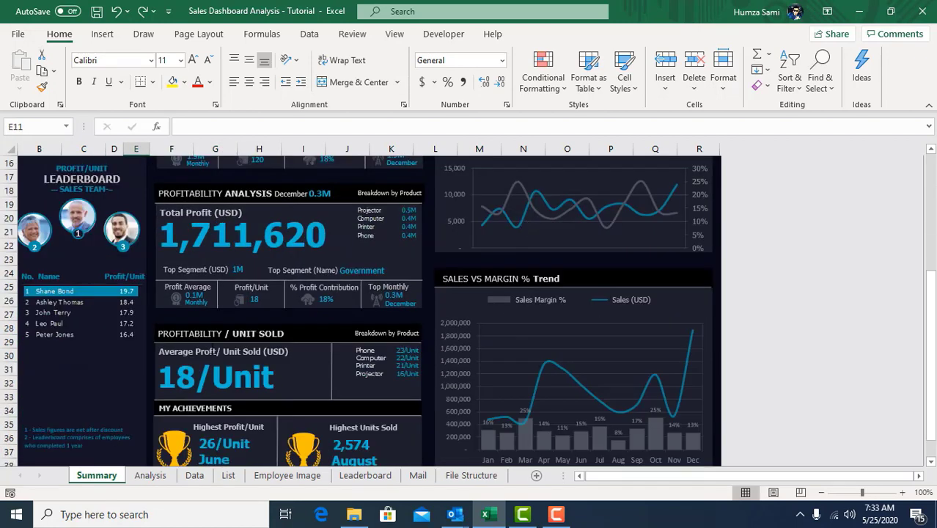
click(137, 383)
scroll(137, 384, down, 2)
click(141, 394)
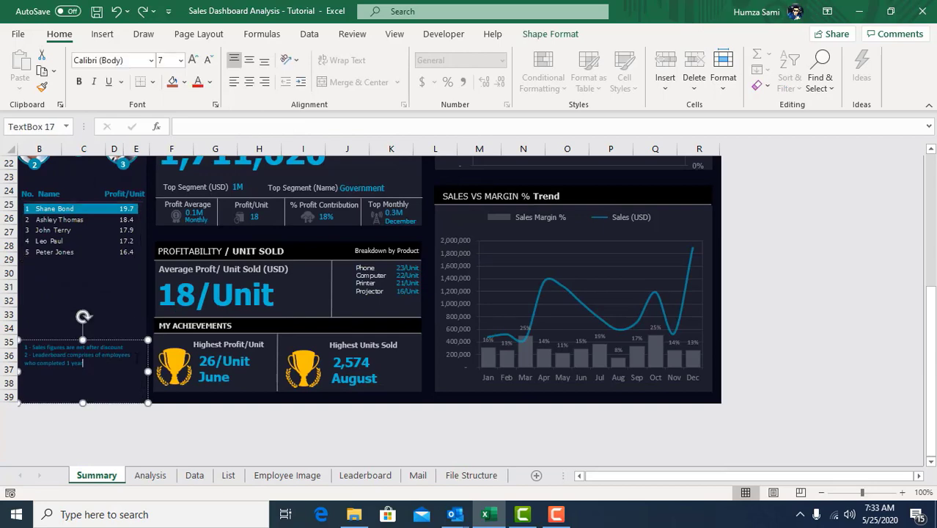
click(131, 331)
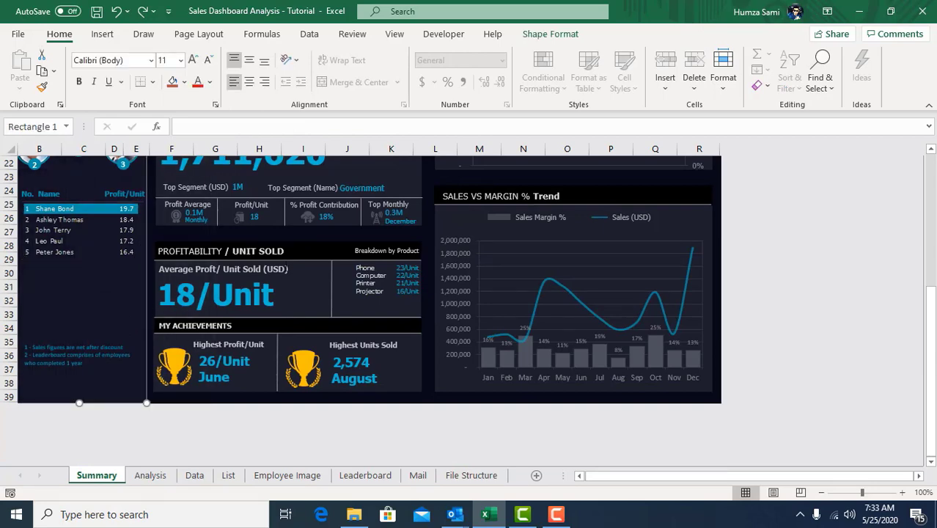
Step: Nudge the Total Sales figure's text box slightly within the Sales Analysis card and deselect it by selecting cell L2
scroll(344, 258, up, 5)
click(282, 219)
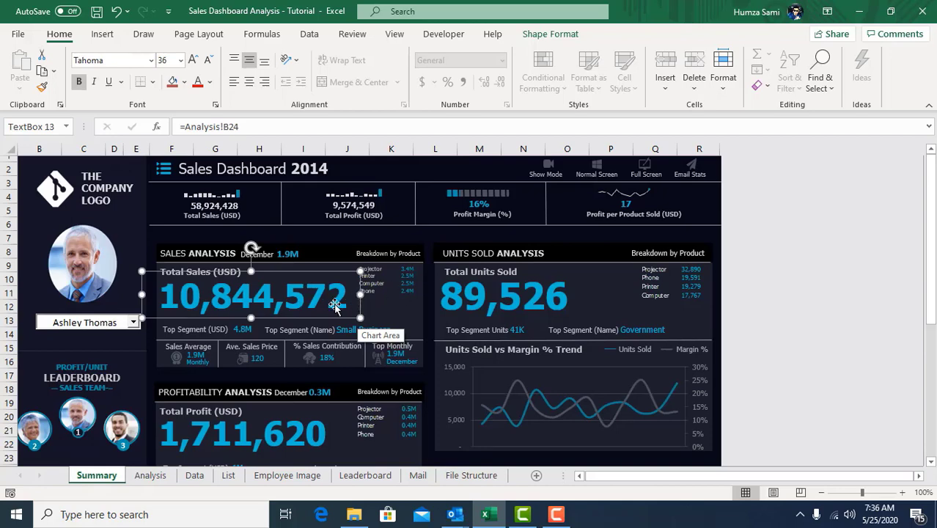
mouse_move(308, 301)
mouse_down()
mouse_move(411, 213)
mouse_move(420, 306)
mouse_move(305, 297)
mouse_up()
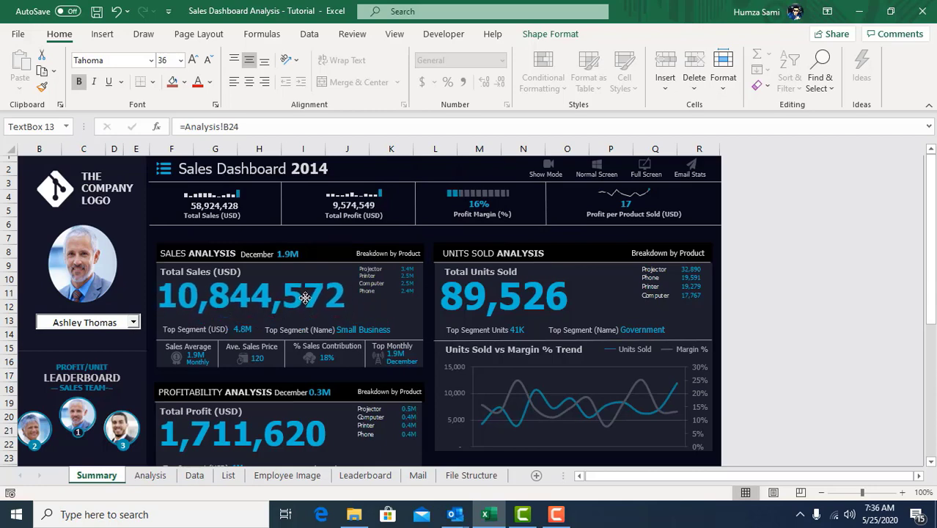
click(455, 167)
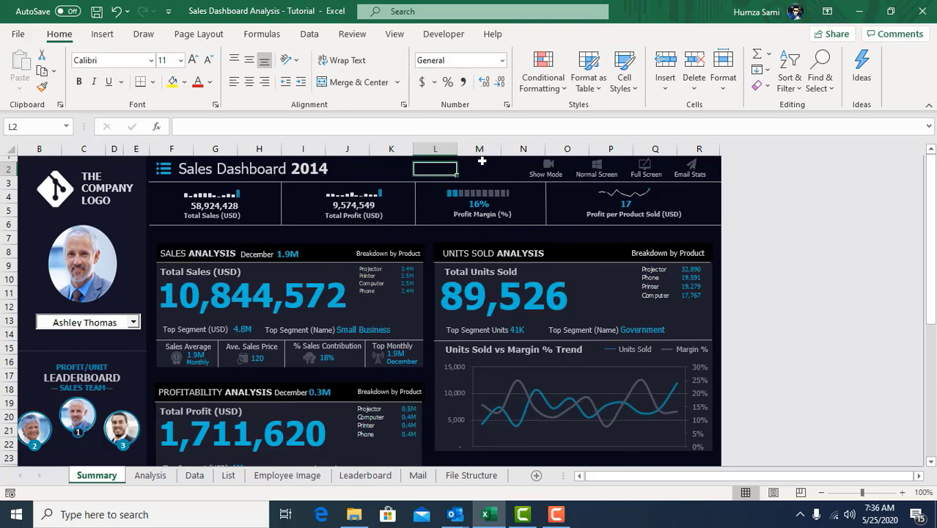
Step: Inspect the Total Sales figure's text box and the sidebar rectangle as separate layout objects, and return to cell M2
scroll(323, 304, down, 3)
scroll(323, 304, up, 3)
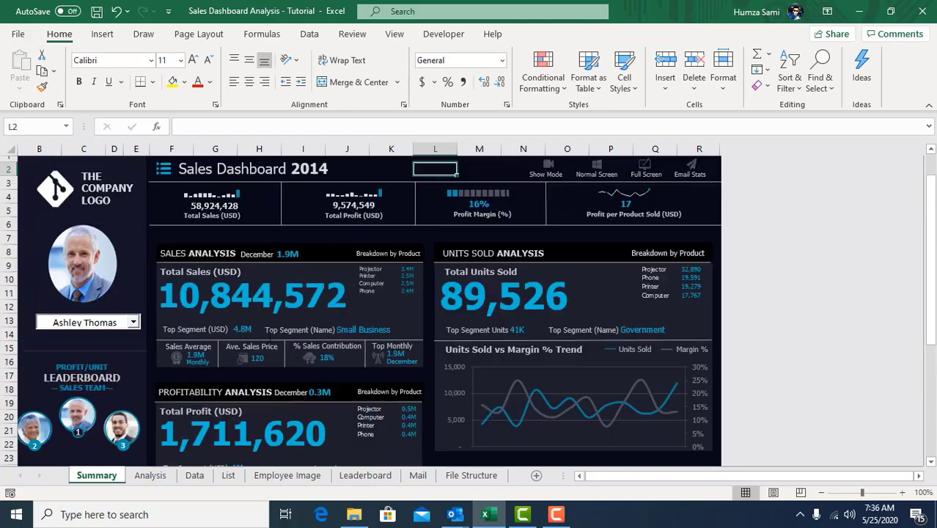
click(292, 300)
scroll(291, 300, down, 4)
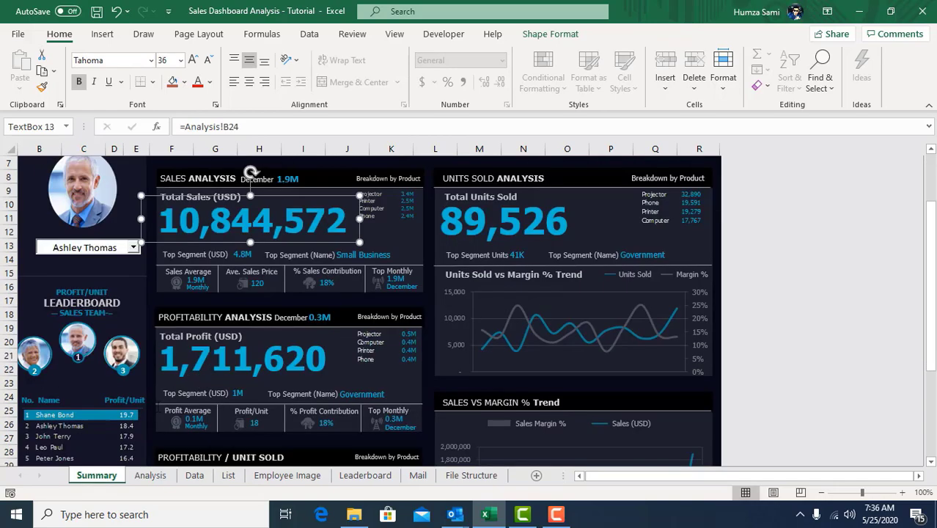
click(131, 425)
click(132, 449)
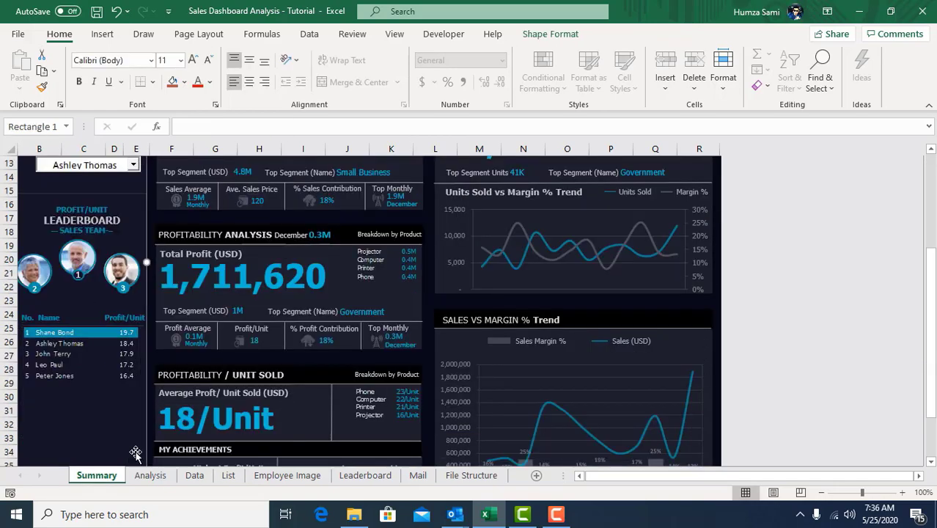
scroll(405, 225, up, 2)
scroll(445, 167, up, 2)
click(463, 165)
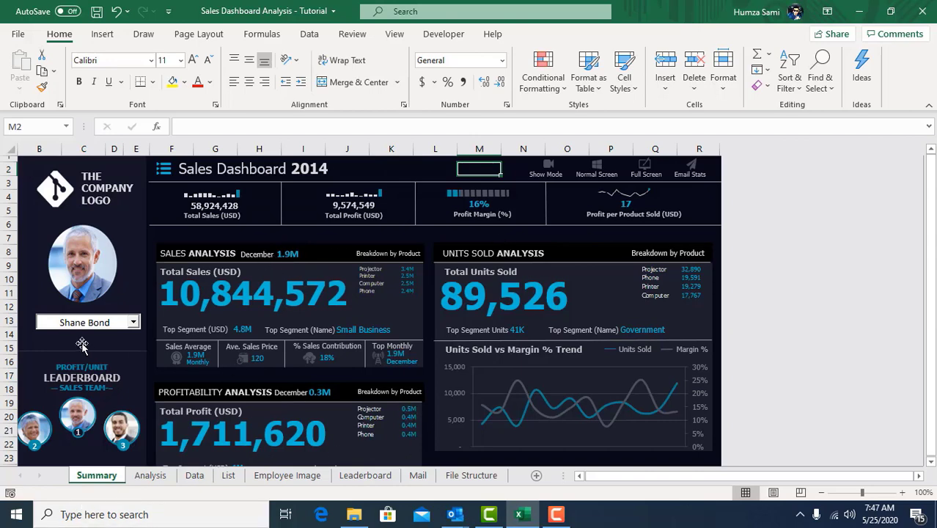
Step: Look through the sales transaction records on the Data sheet that feed the dashboard
click(194, 476)
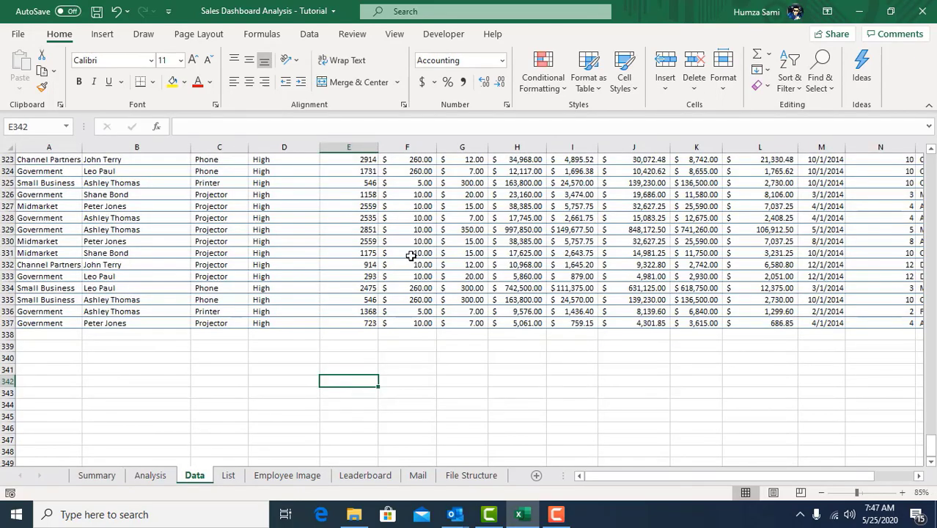
scroll(412, 256, up, 20)
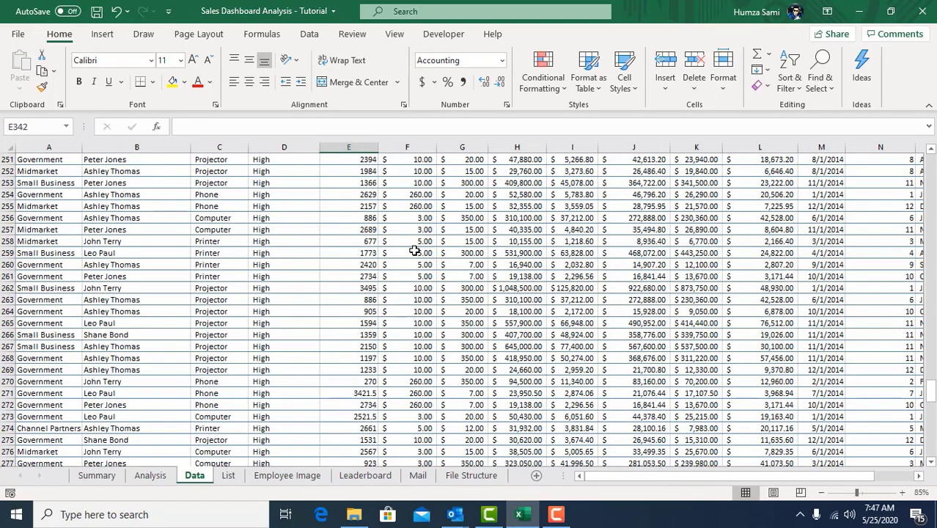
scroll(414, 249, up, 20)
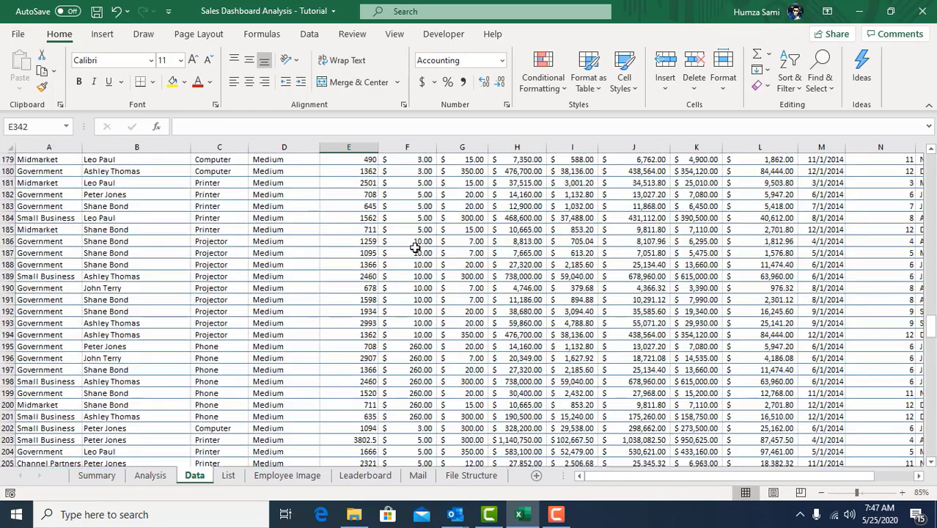
scroll(415, 248, down, 20)
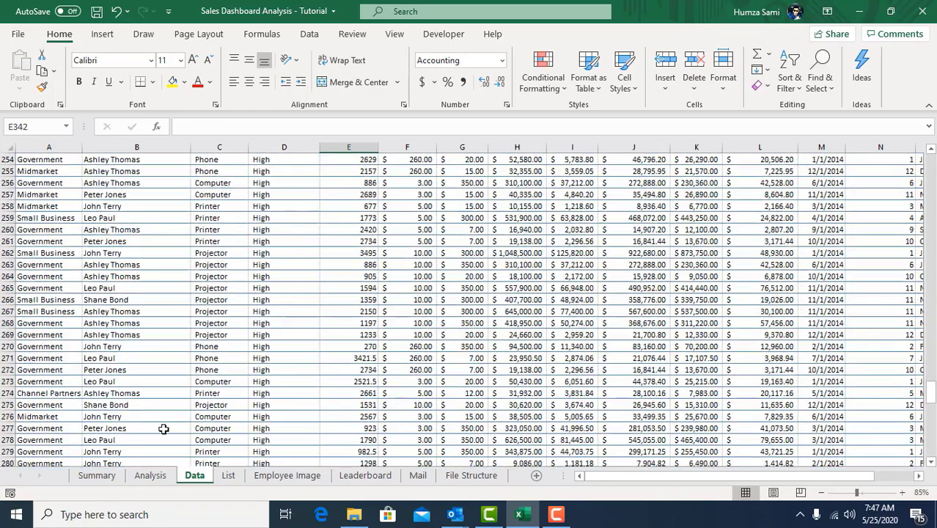
Step: Review the monthly Top Row Data table and the selected employee's table on the Analysis sheet
click(150, 475)
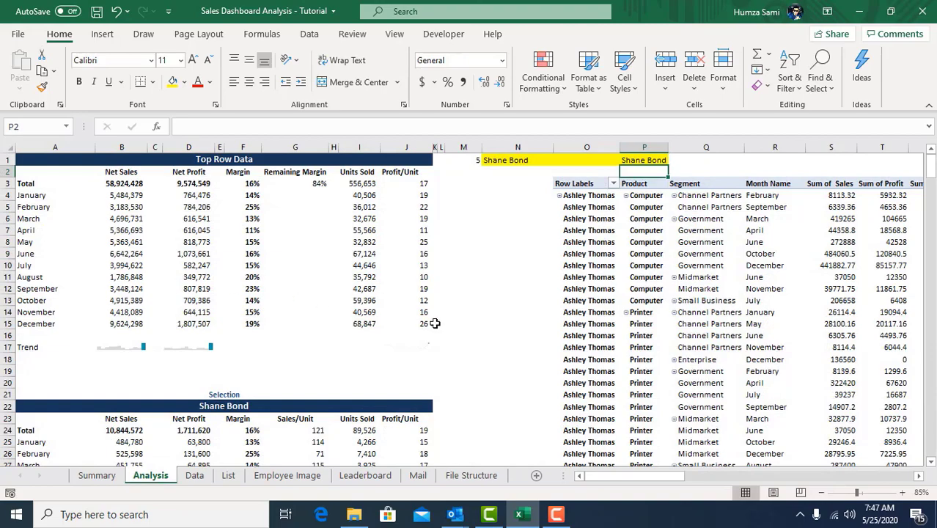
mouse_move(651, 476)
mouse_down()
mouse_move(763, 473)
mouse_move(637, 477)
mouse_up()
scroll(191, 219, down, 7)
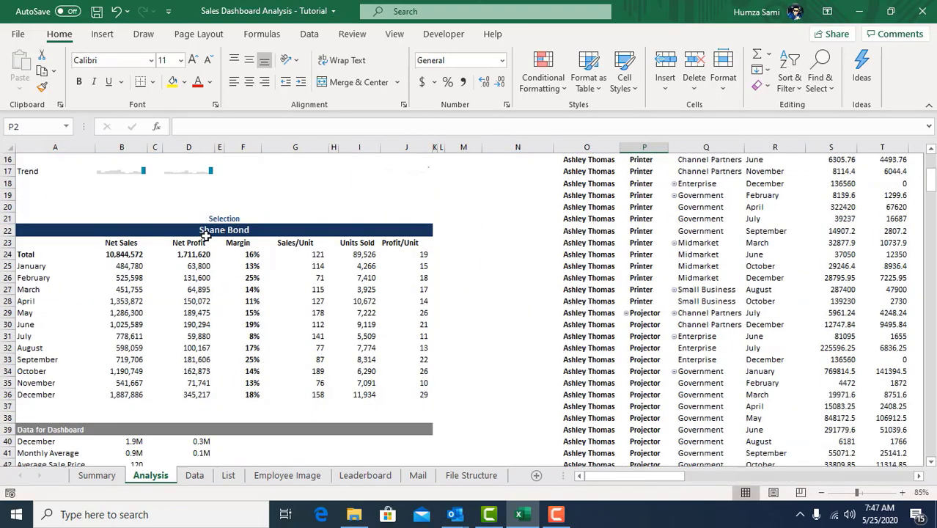
scroll(243, 283, up, 7)
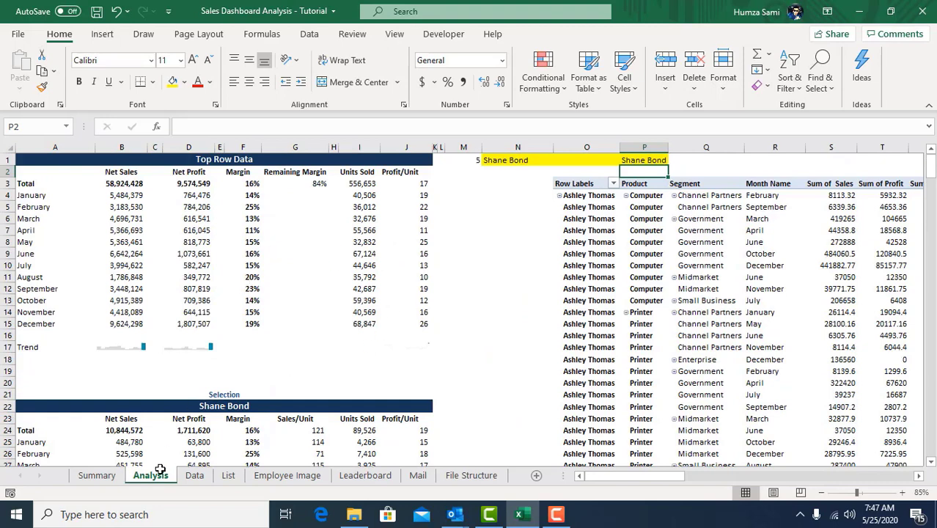
Step: Compare the Summary dashboard with the Data and Analysis sheets behind it, ending on the Summary sheet
click(96, 475)
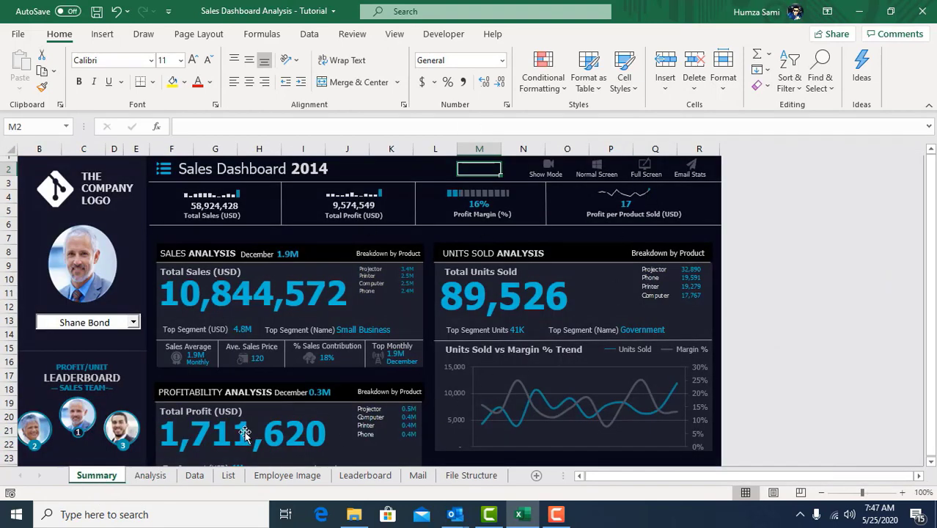
click(194, 478)
click(150, 476)
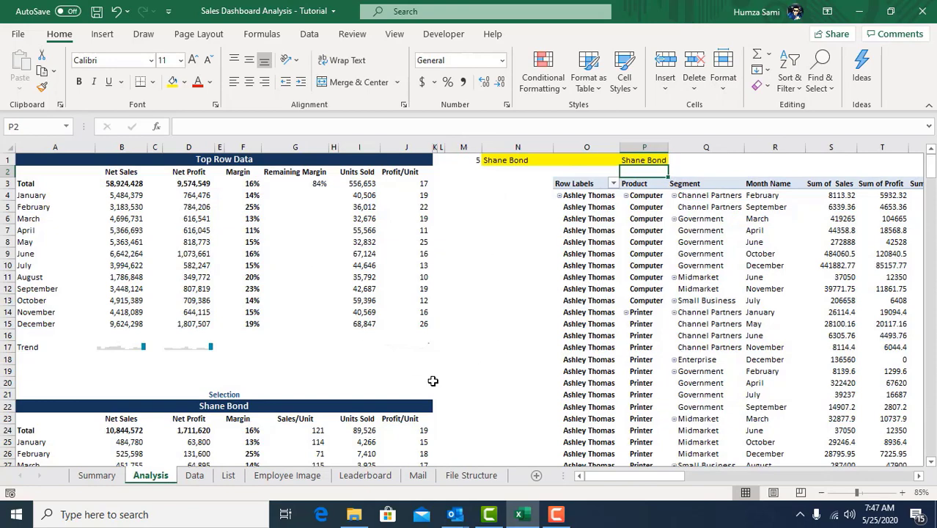
click(96, 476)
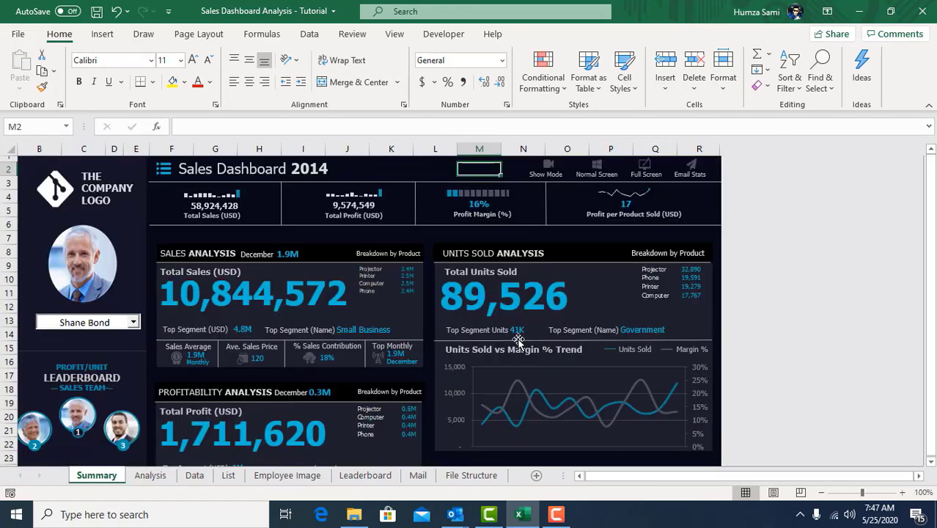
scroll(452, 306, down, 4)
scroll(451, 307, up, 4)
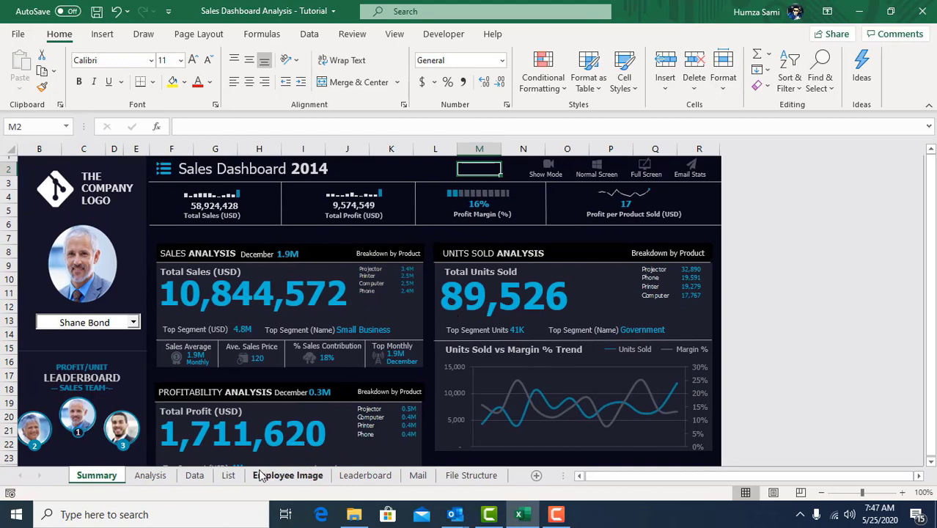
Step: Highlight the employee names, the products and the customer categories in turn on the List sheet, then deselect them
click(229, 478)
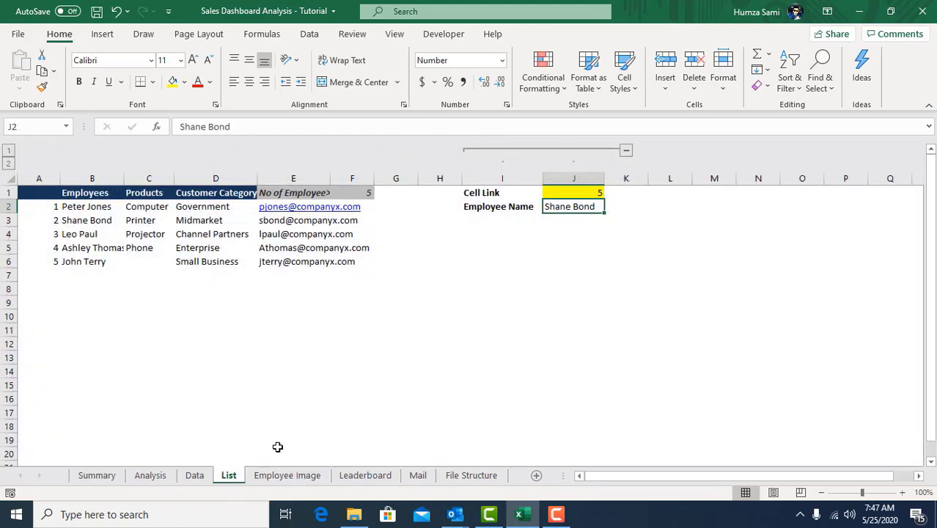
drag(86, 202, 90, 261)
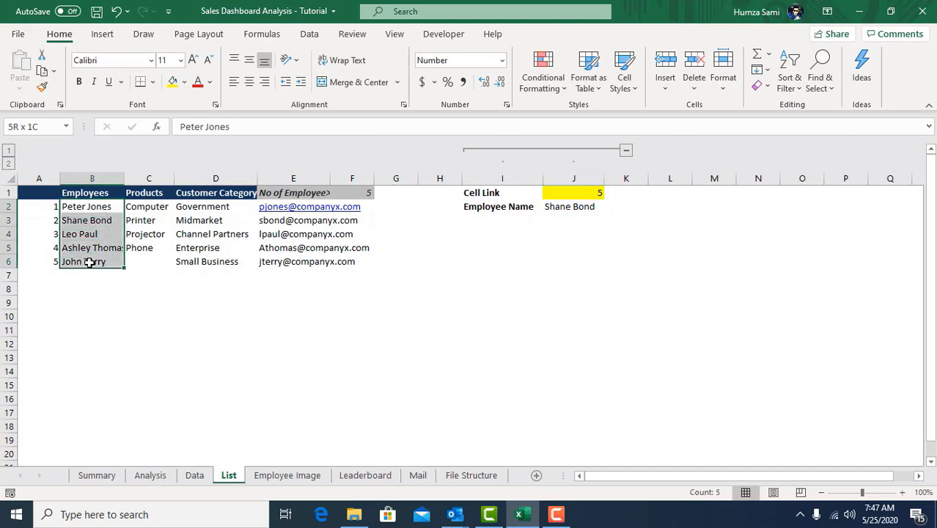
drag(146, 206, 150, 248)
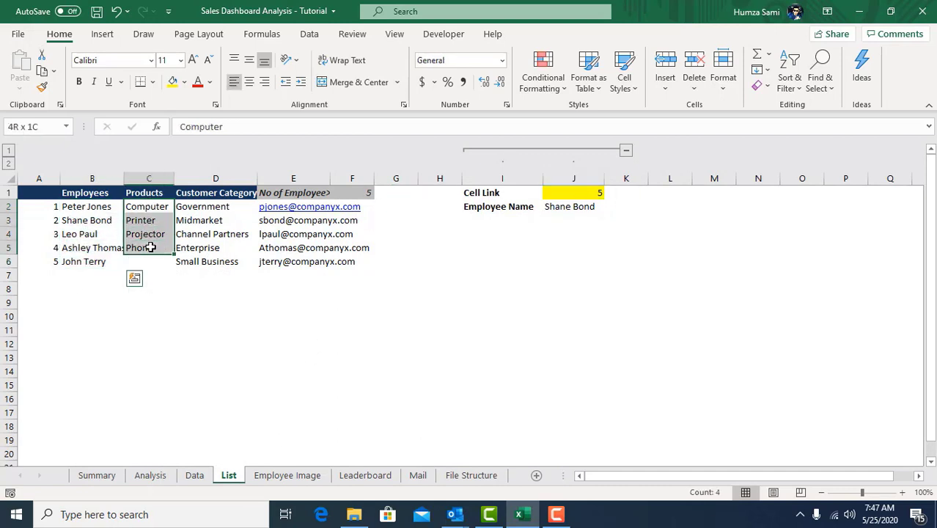
drag(206, 207, 210, 263)
click(218, 308)
Step: Set the Summary dashboard's employee selector to the third employee in the list
click(96, 475)
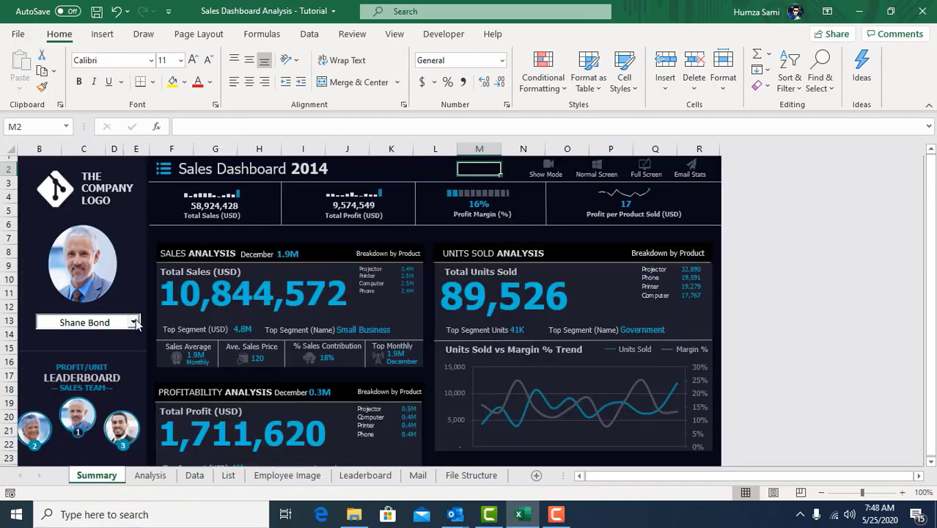
scroll(136, 320, down, 4)
scroll(136, 318, up, 4)
click(133, 323)
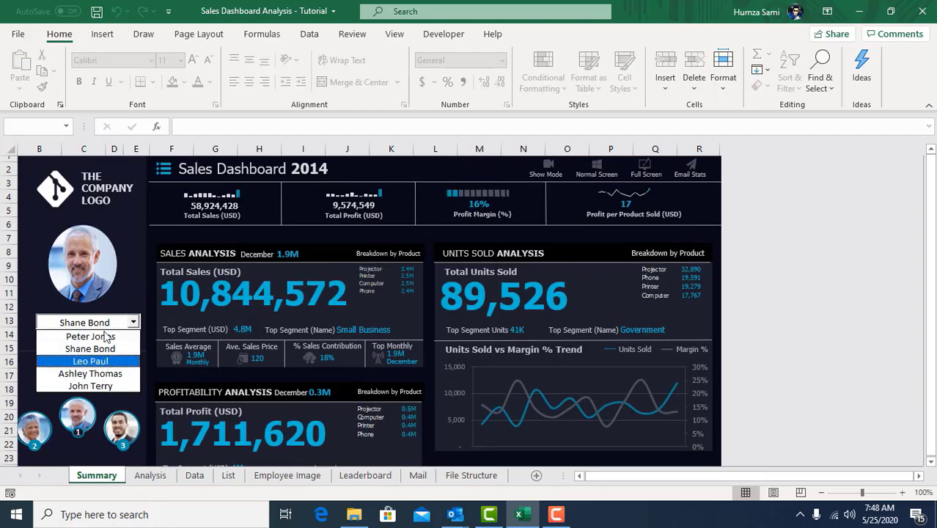
click(90, 361)
scroll(139, 367, down, 3)
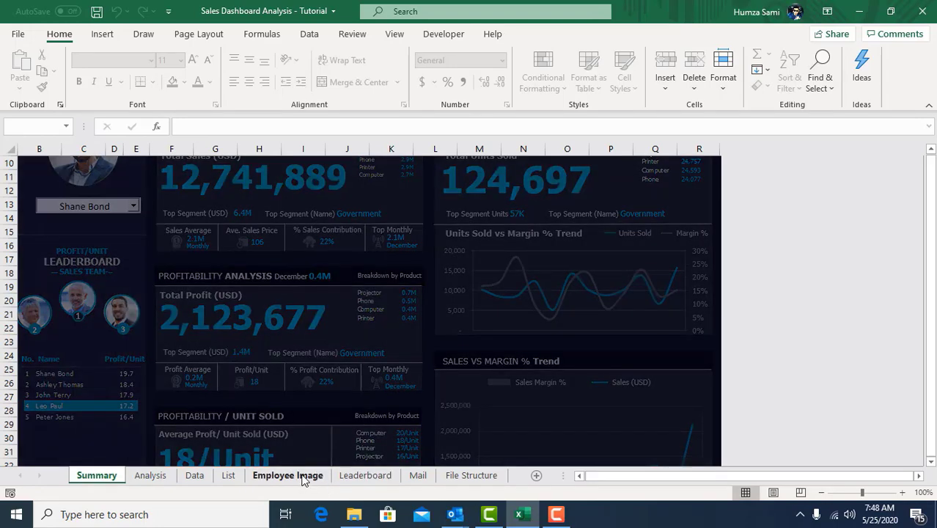
Step: Examine the Employee Image and Leaderboard sheets that supply the dashboard's pictures, ending on Employee Image
click(304, 481)
click(359, 478)
click(307, 478)
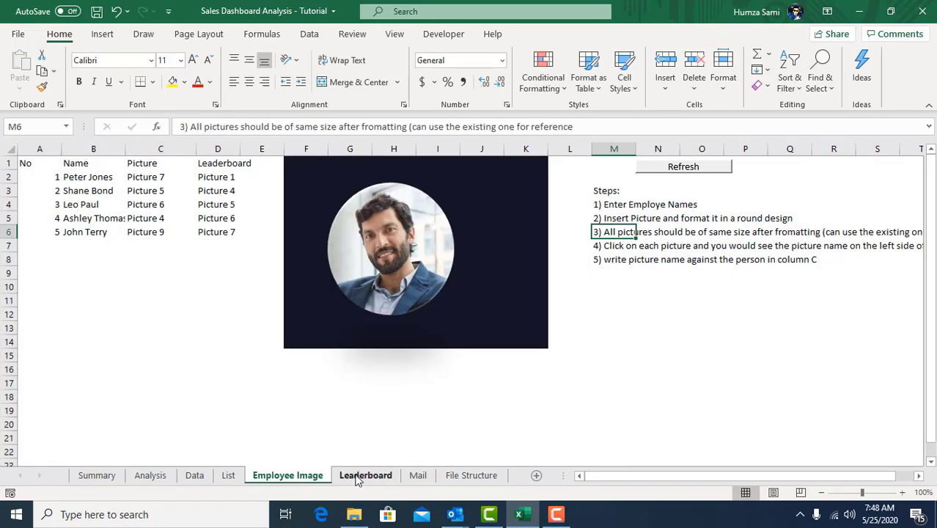
click(357, 478)
click(302, 482)
Step: Go back to the Summary dashboard and set its employee selector to the fourth employee in the list
click(96, 477)
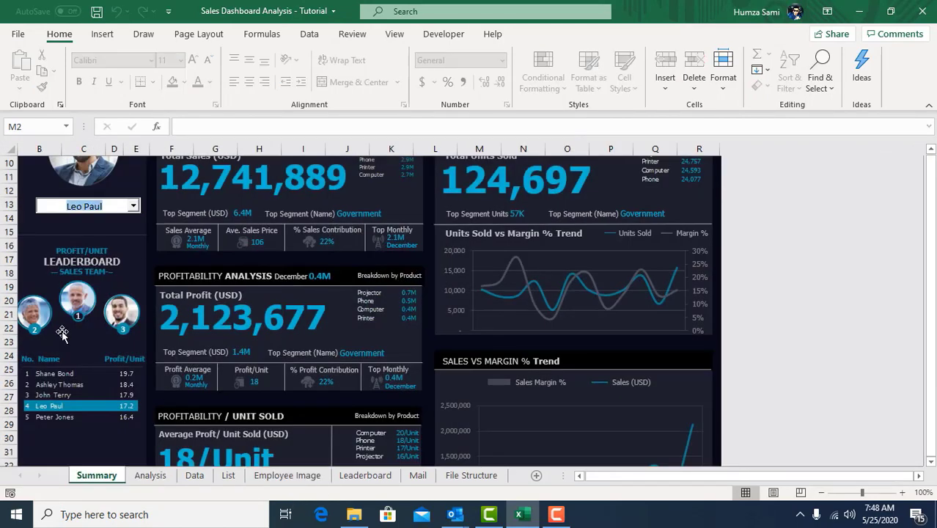
scroll(62, 333, up, 3)
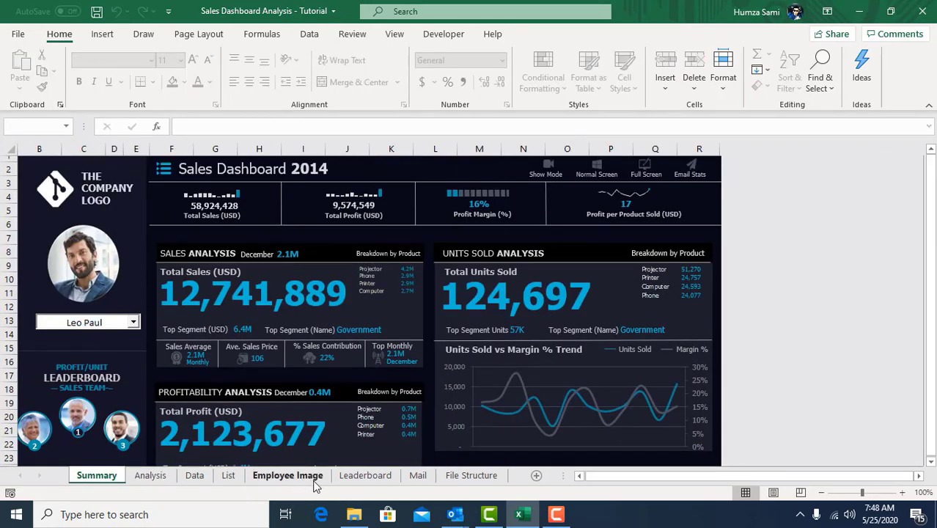
click(133, 322)
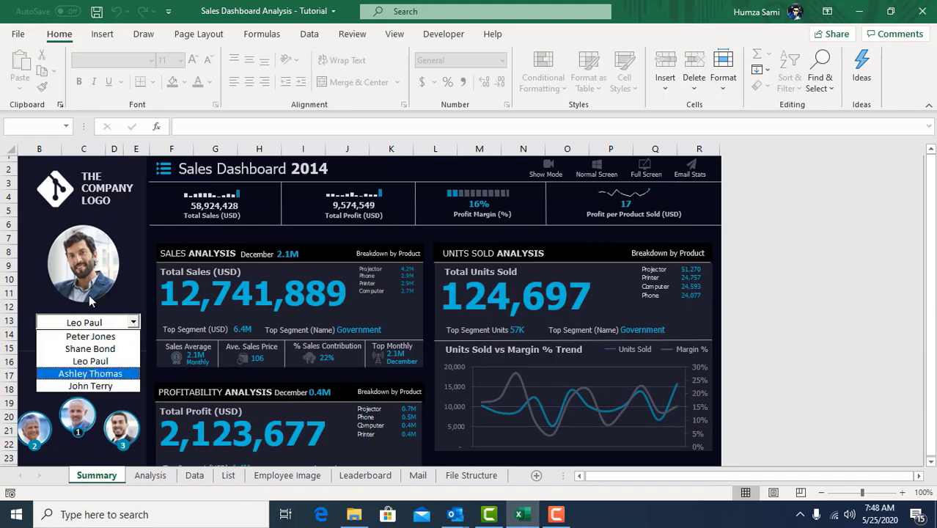
key(Return)
Step: Check the selected employee's picture and ranking on the Employee Image and Leaderboard sheets against the Summary leaderboard
click(287, 475)
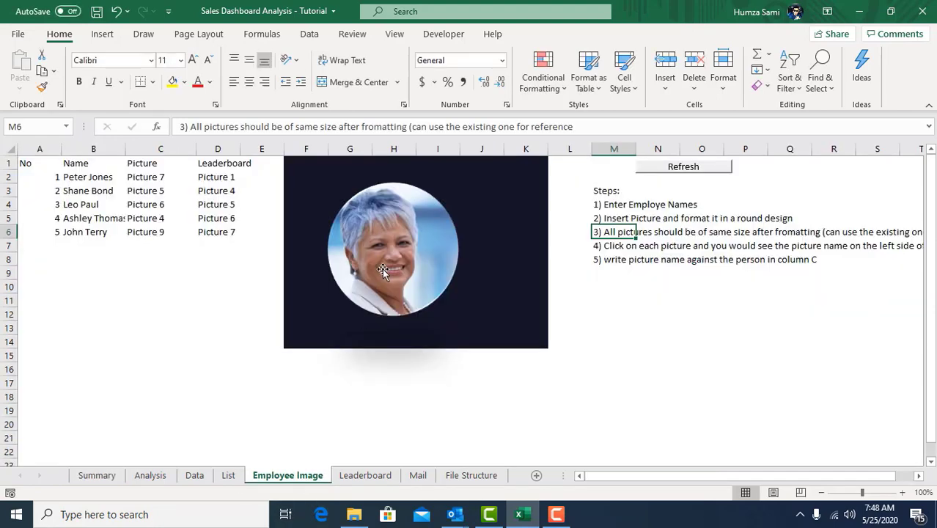
click(353, 476)
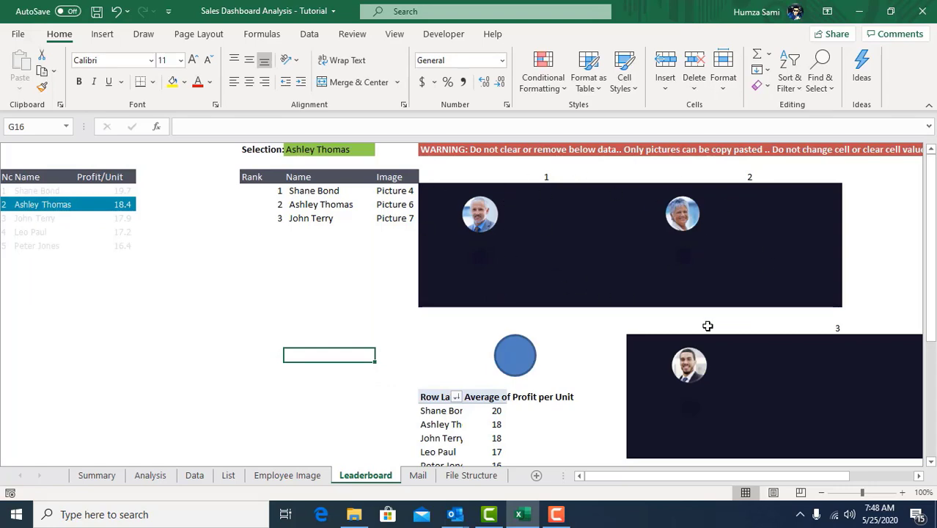
click(95, 475)
scroll(37, 315, down, 3)
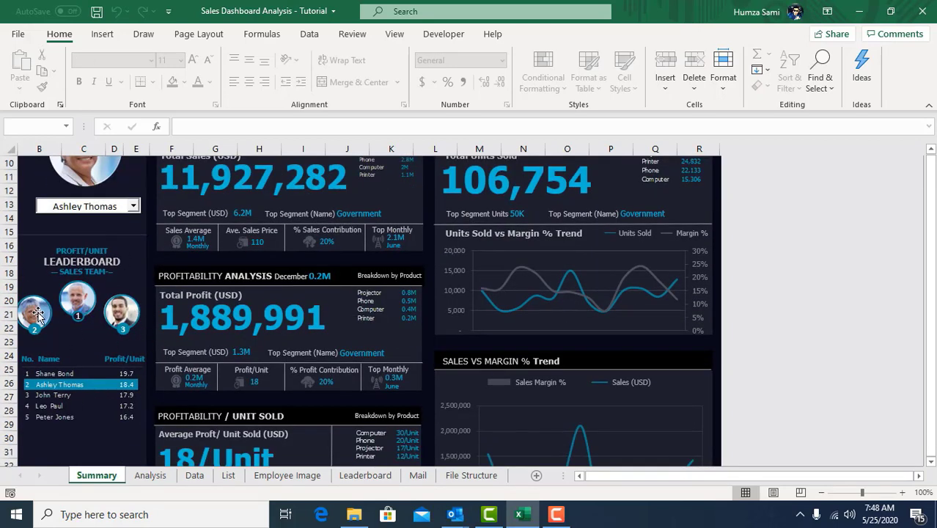
Step: Open the Mail sheet and highlight the Yearly Performance Trend table across F2:L17
click(417, 475)
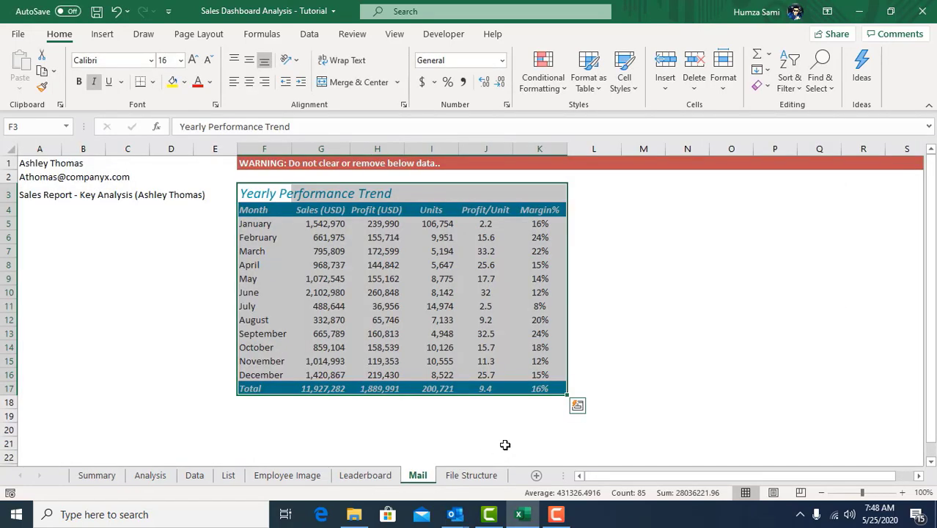
click(518, 432)
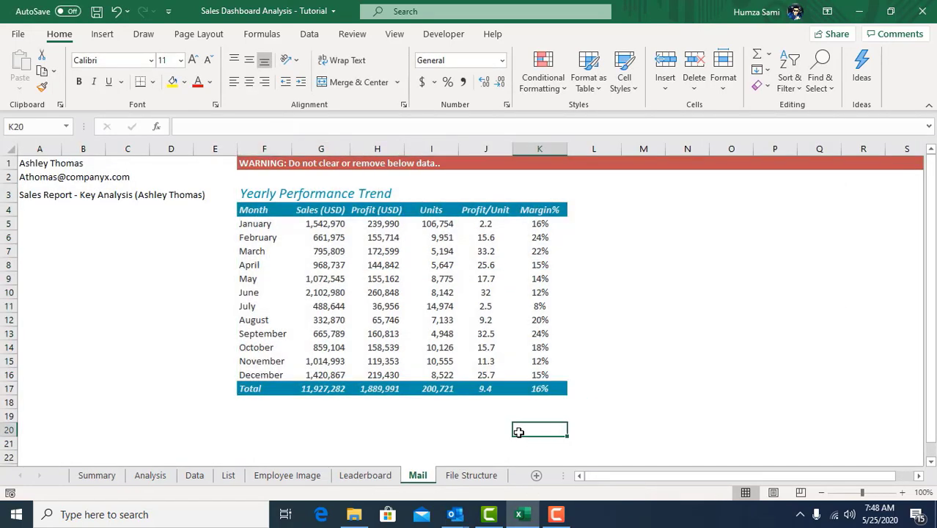
drag(569, 388, 265, 183)
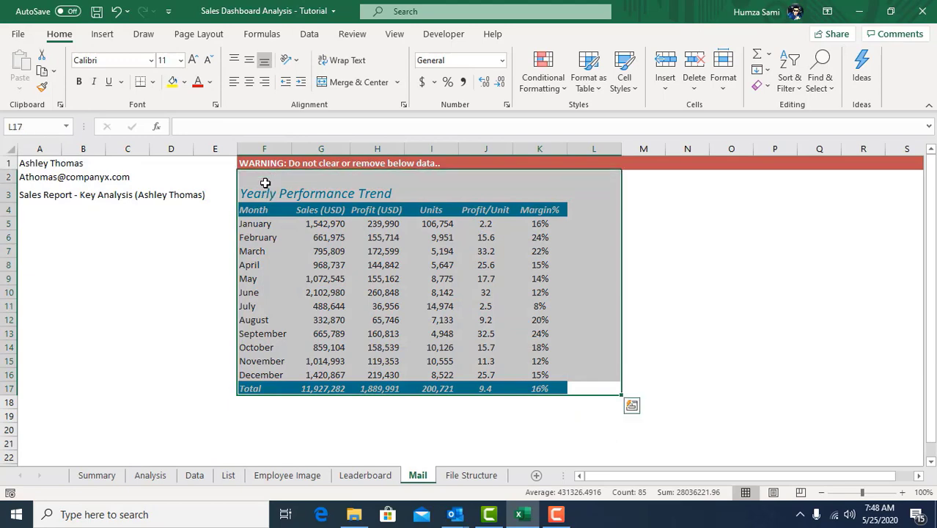
Step: Revisit the Summary dashboard, highlight F1:K17 around the Mail sheet's performance table, and deselect it by selecting H19
click(97, 475)
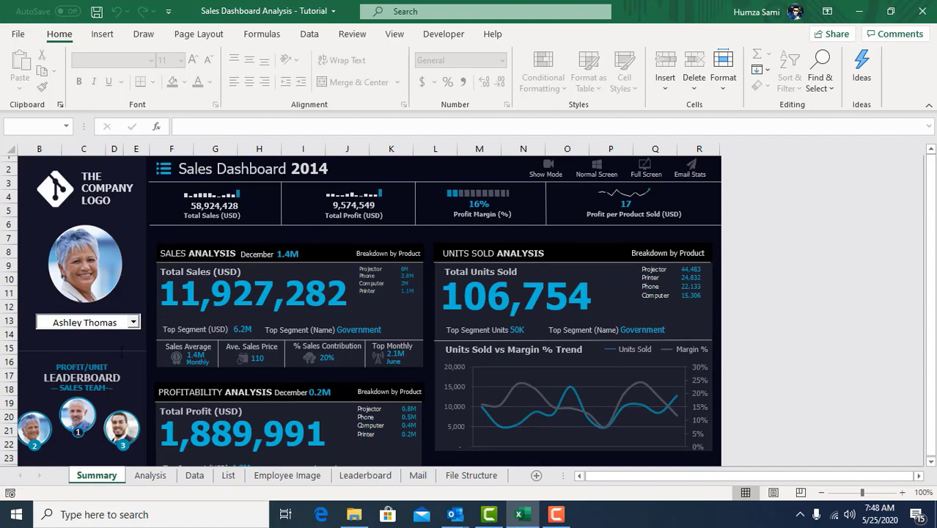
click(417, 476)
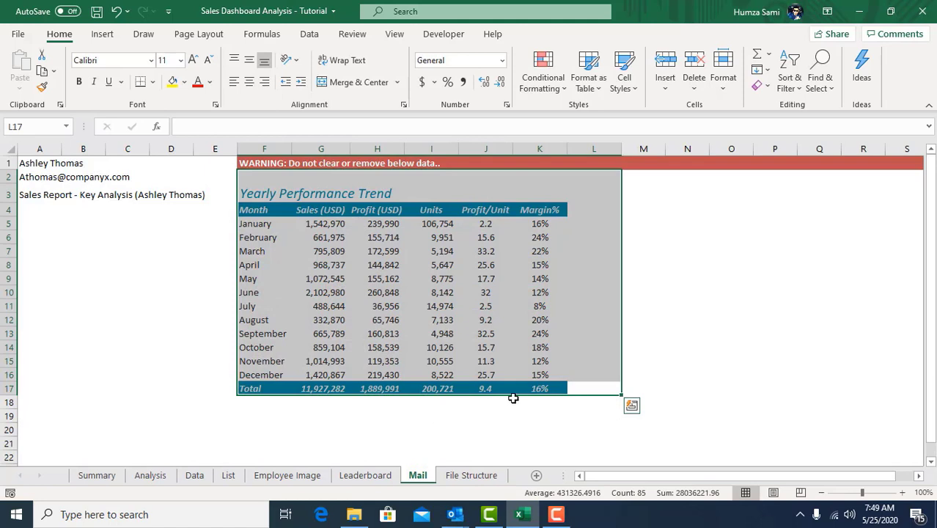
drag(539, 389, 269, 143)
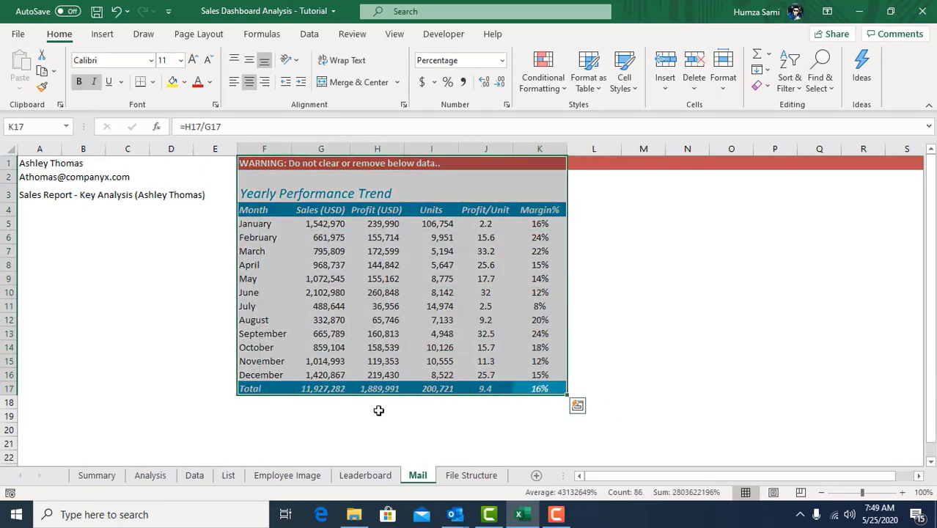
click(378, 413)
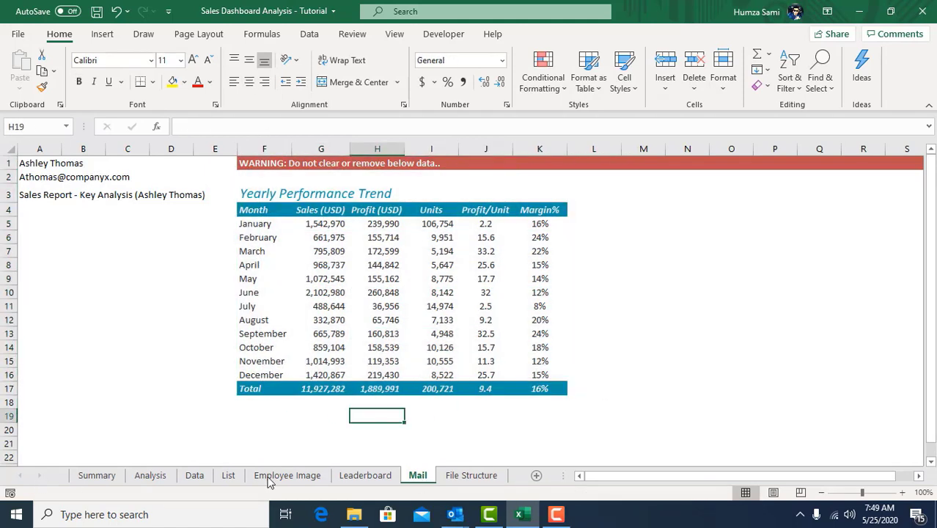
Step: Examine the File Structure sheet's flow diagram, pointing out the Data box, the Analysis circle and the person icon
click(470, 475)
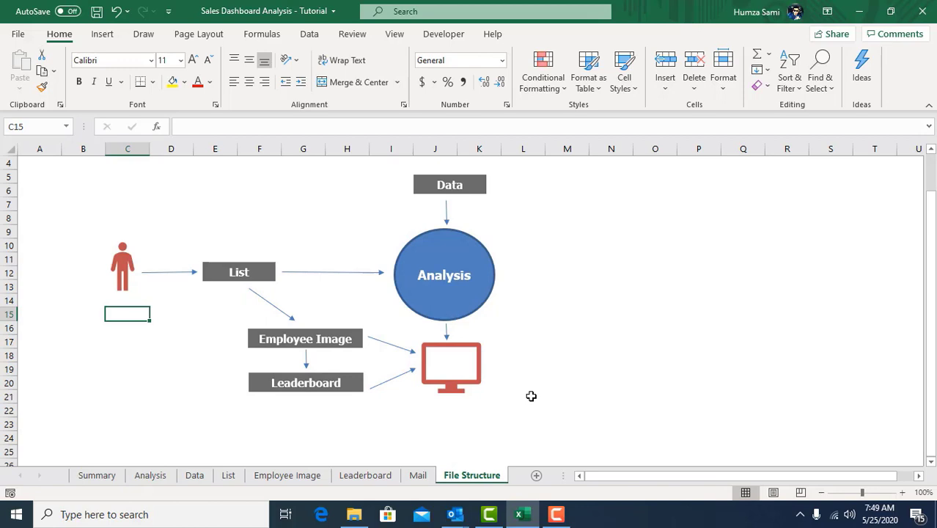
click(470, 186)
click(473, 307)
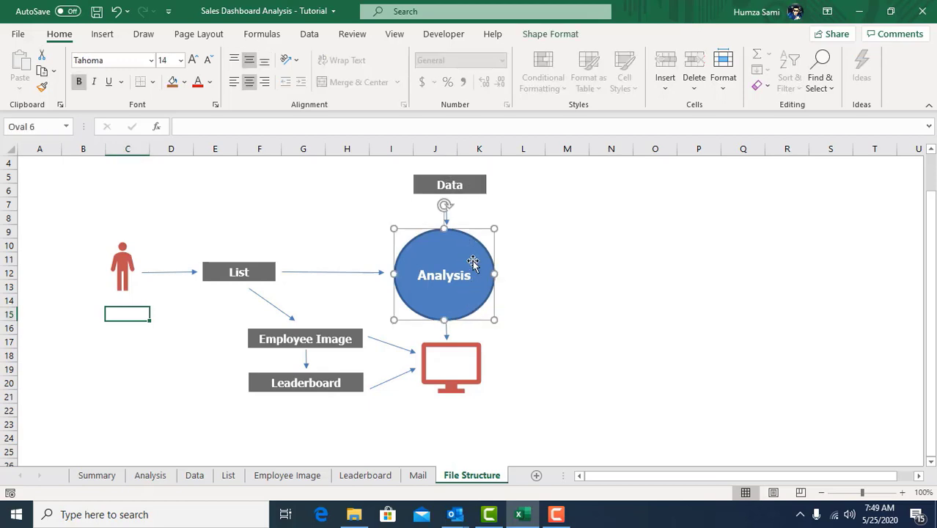
click(541, 359)
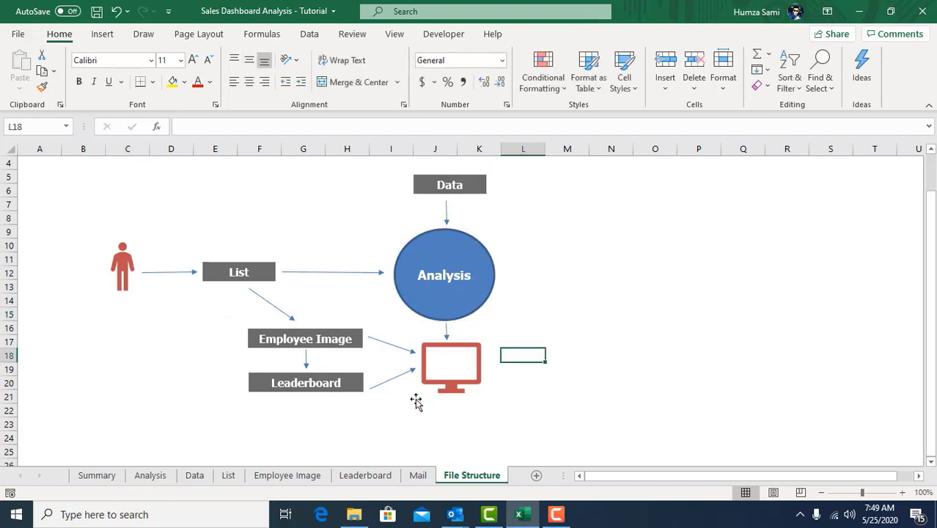
click(127, 269)
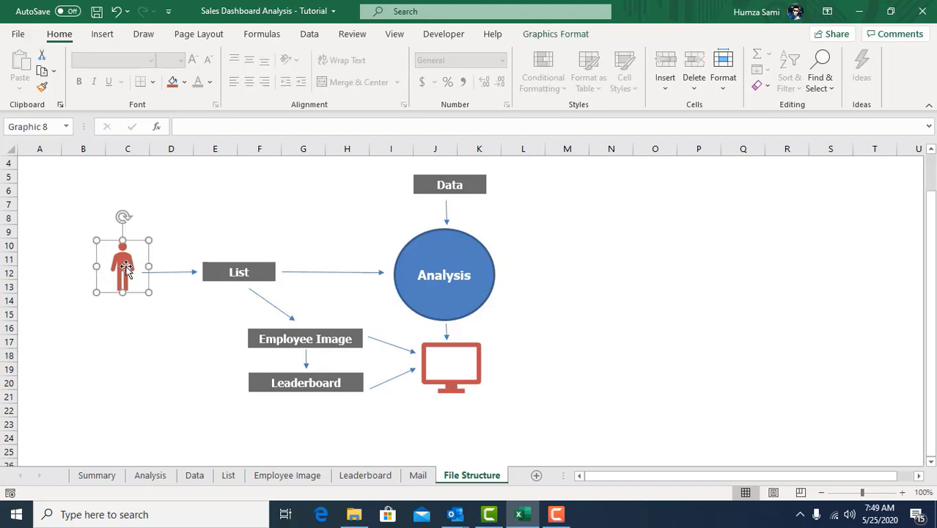
Step: Point out the List, Employee Image and Leaderboard boxes in the File Structure flow diagram
click(234, 274)
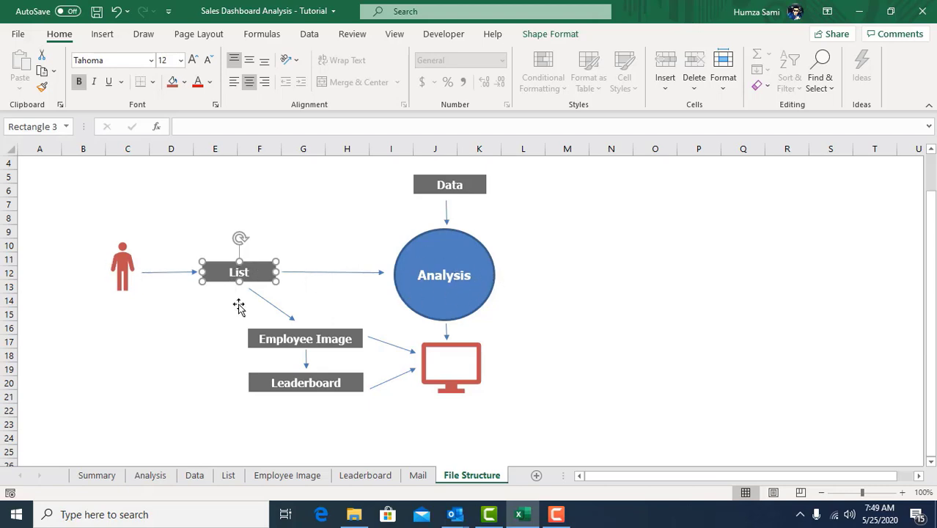
click(180, 300)
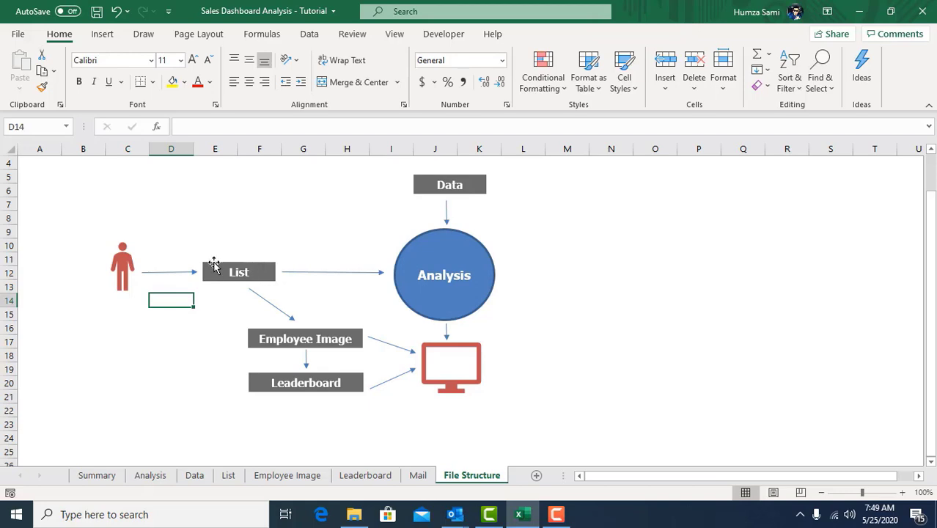
click(321, 343)
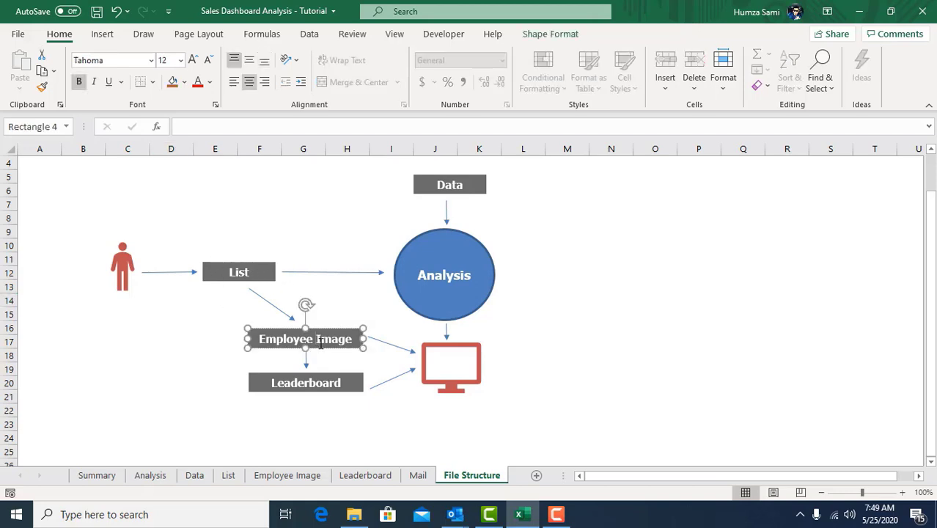
click(329, 381)
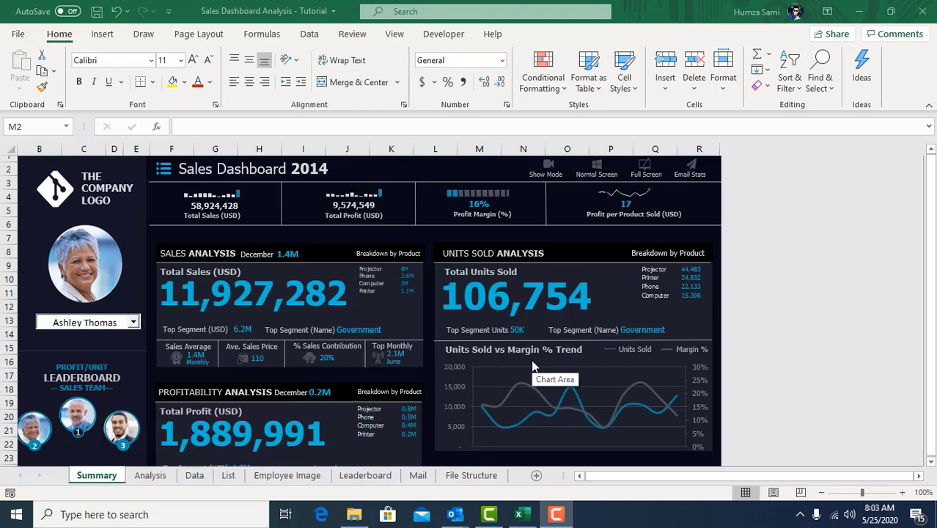
Step: Open the Data sheet and examine the sales table from its header row, including the Discount Band column
click(195, 478)
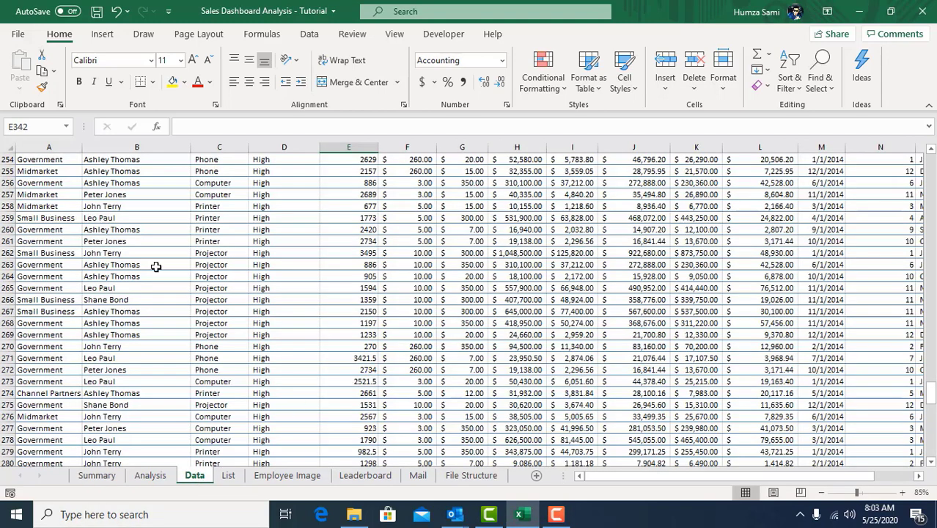
scroll(432, 312, up, 20)
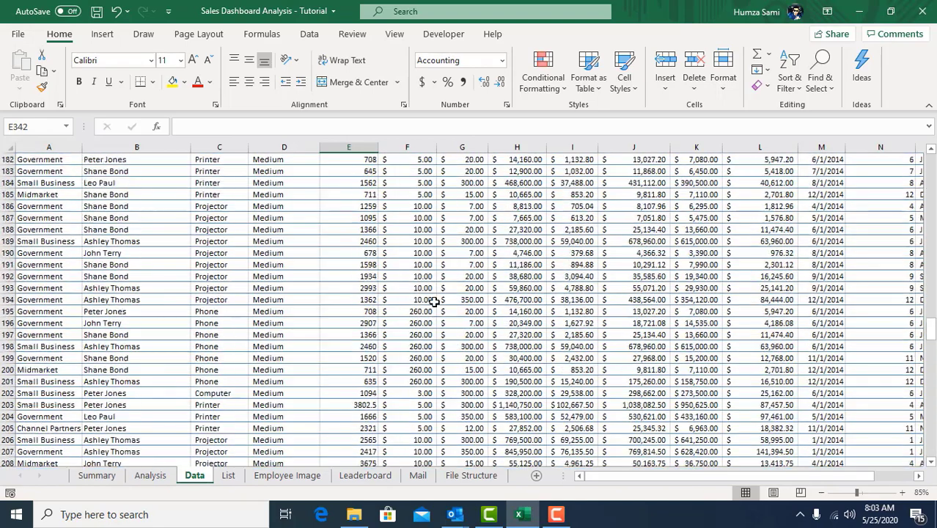
click(426, 299)
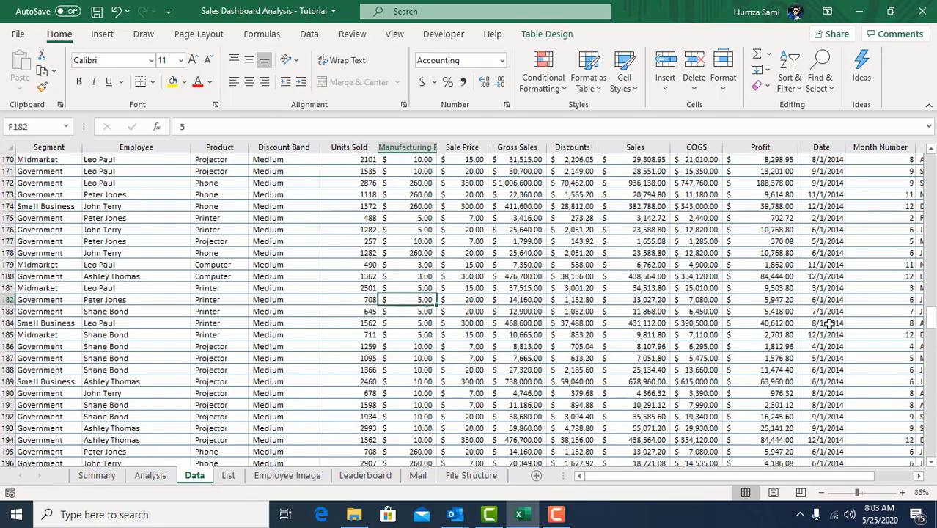
key(ctrl+Up)
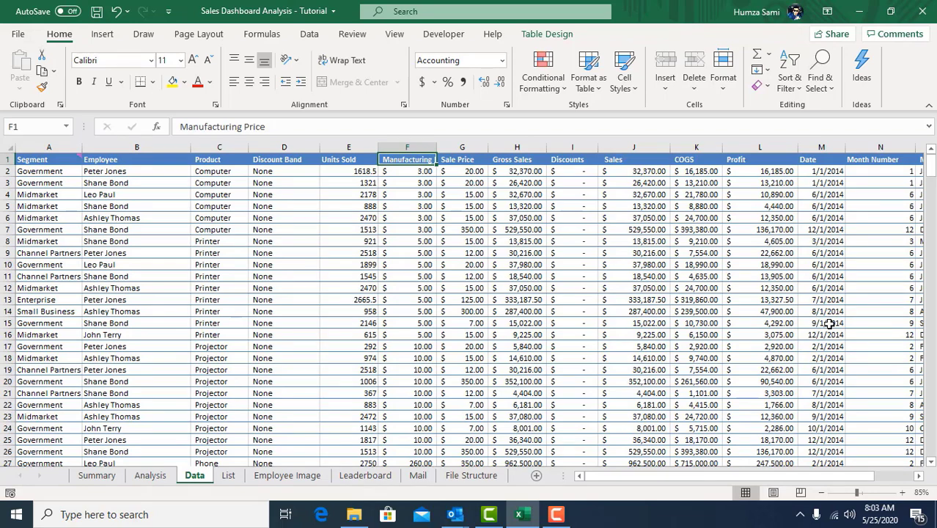
key(Left)
key(Left)
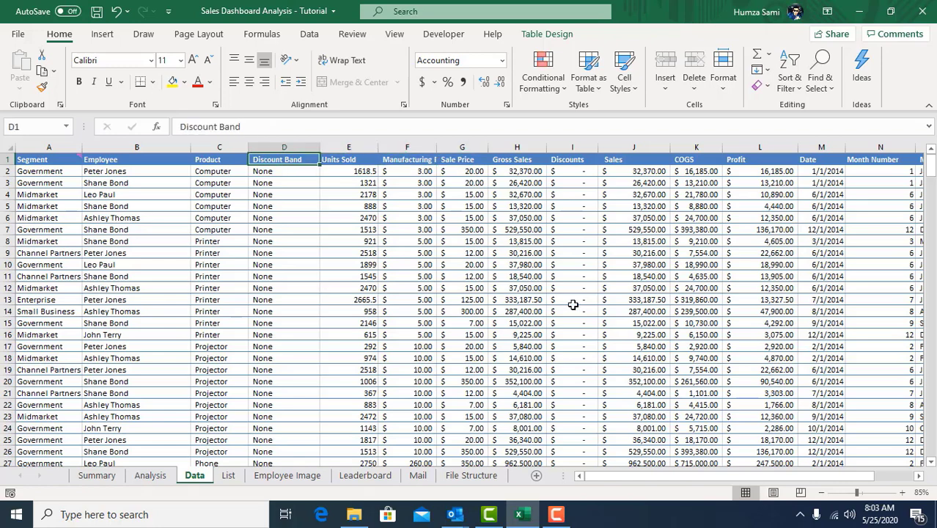
click(310, 264)
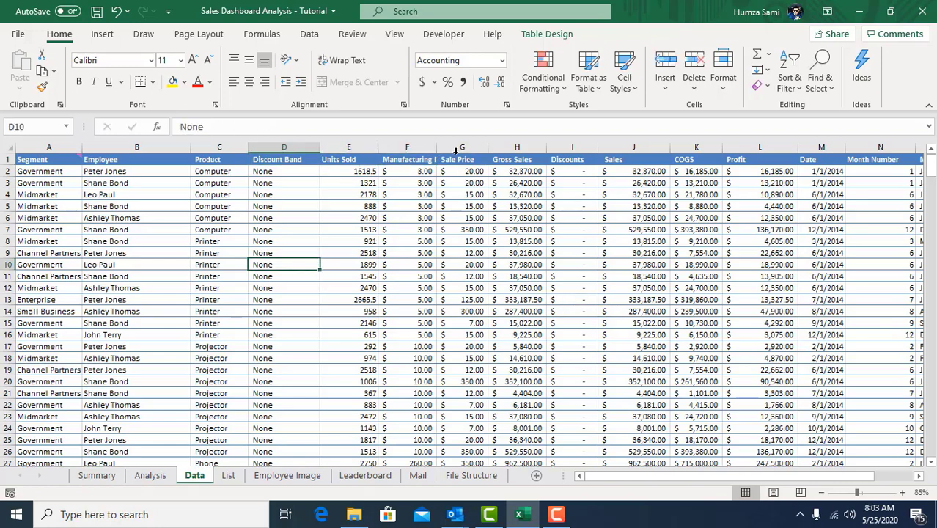
Step: Show the sales table's design properties and highlight its table name, then reselect cell B3 inside the table
click(178, 203)
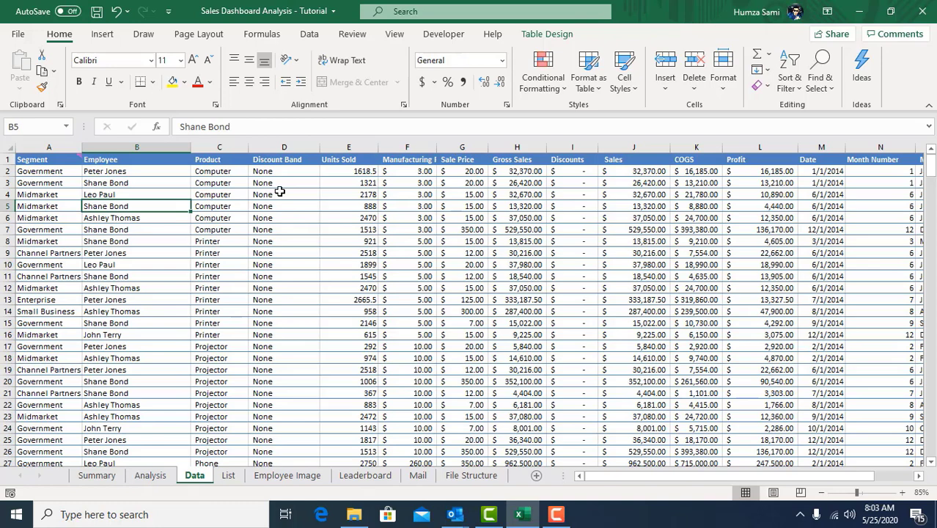
drag(694, 476, 543, 438)
click(547, 34)
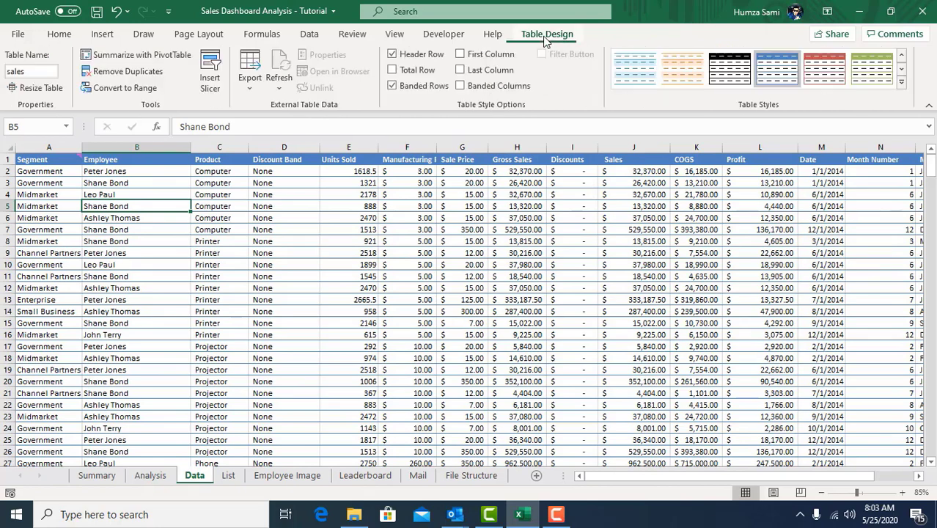
click(38, 73)
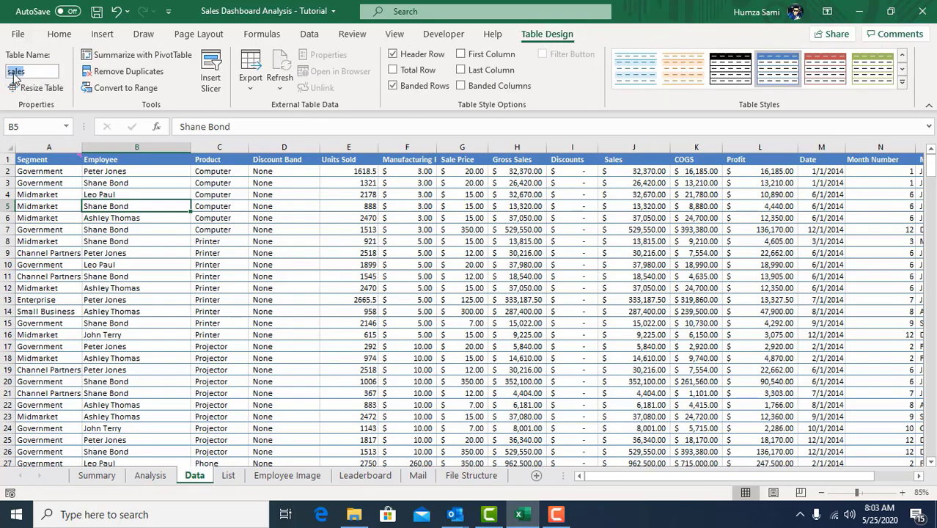
drag(8, 74, 44, 75)
click(308, 287)
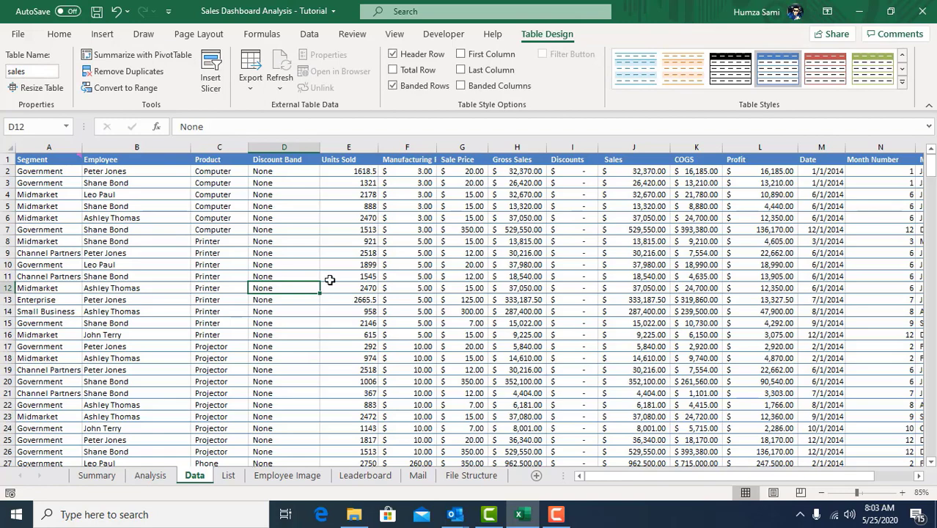
click(94, 184)
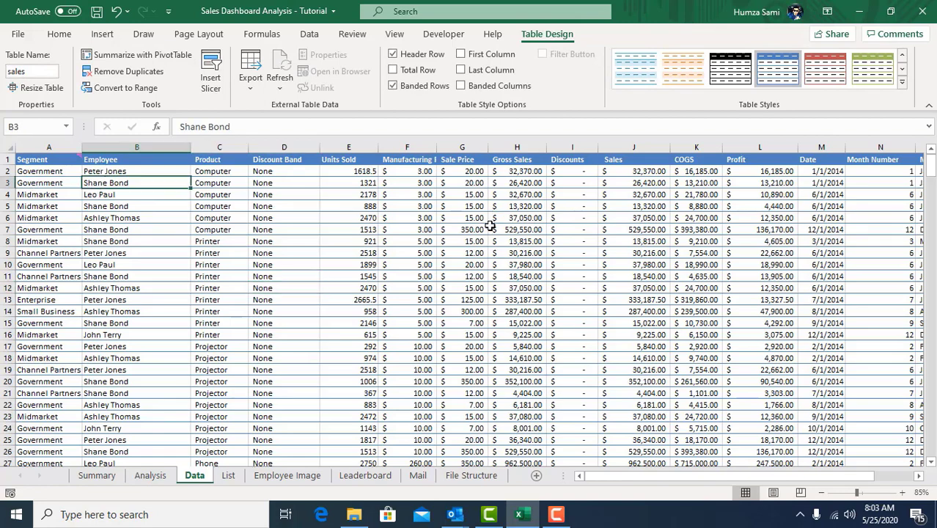
Step: Display the commands for inserting tables and read the comment attached to the Segment header in A1
click(102, 35)
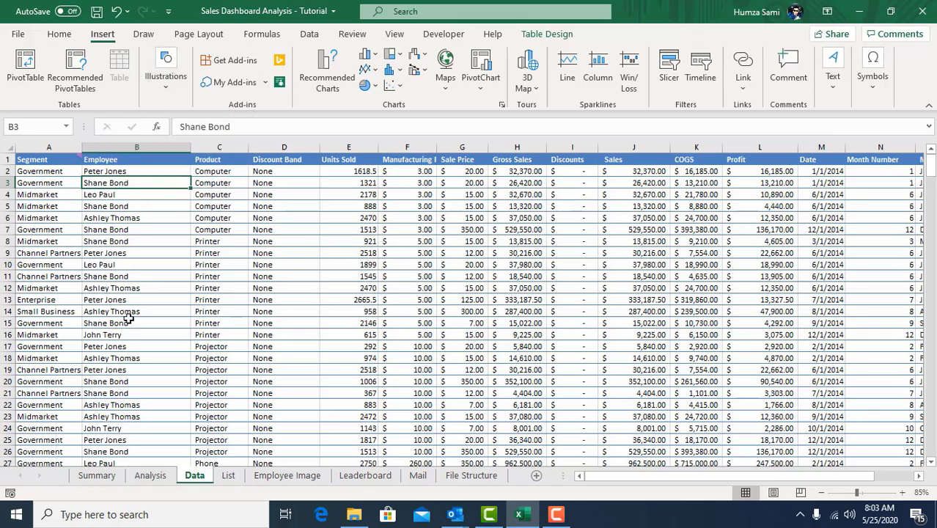
mouse_move(65, 161)
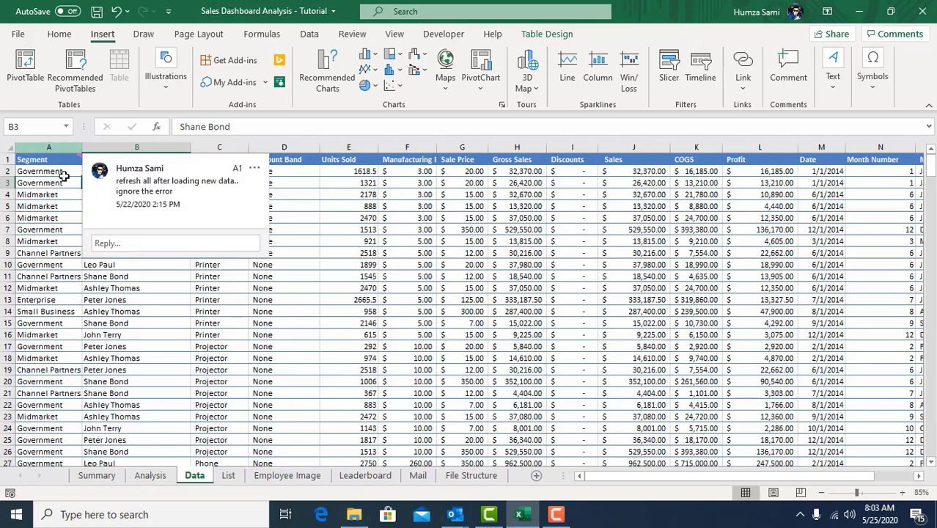
click(402, 252)
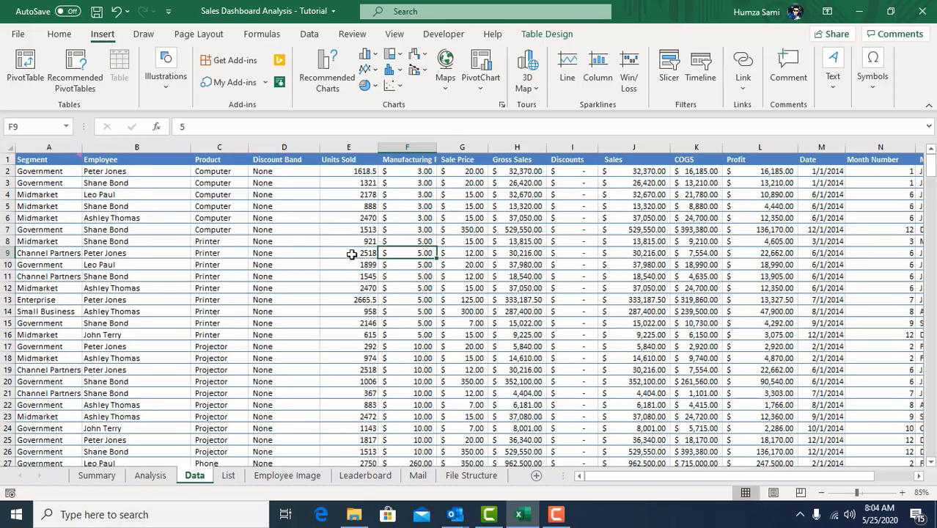
Step: Insert a blank column before Units Sold in the sales table, and undo the insertion
right_click(349, 151)
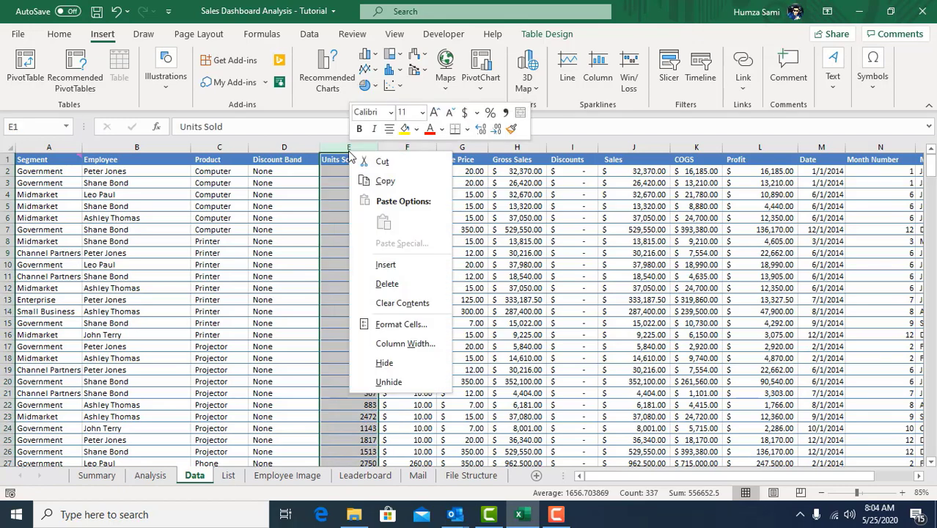
click(385, 264)
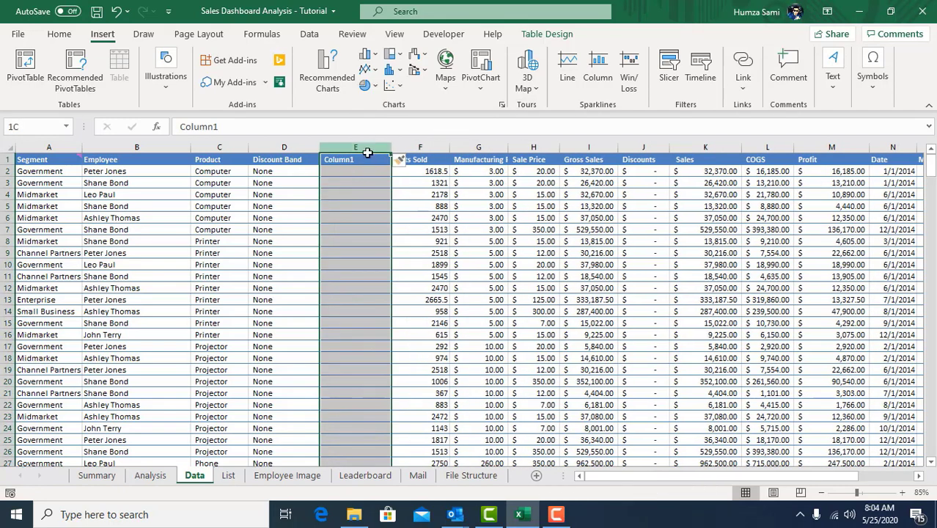
click(365, 190)
key(ctrl+z)
Step: Check the sales table's extent by jumping between its first and last rows and selecting the whole Segment column, then deselect it
click(253, 183)
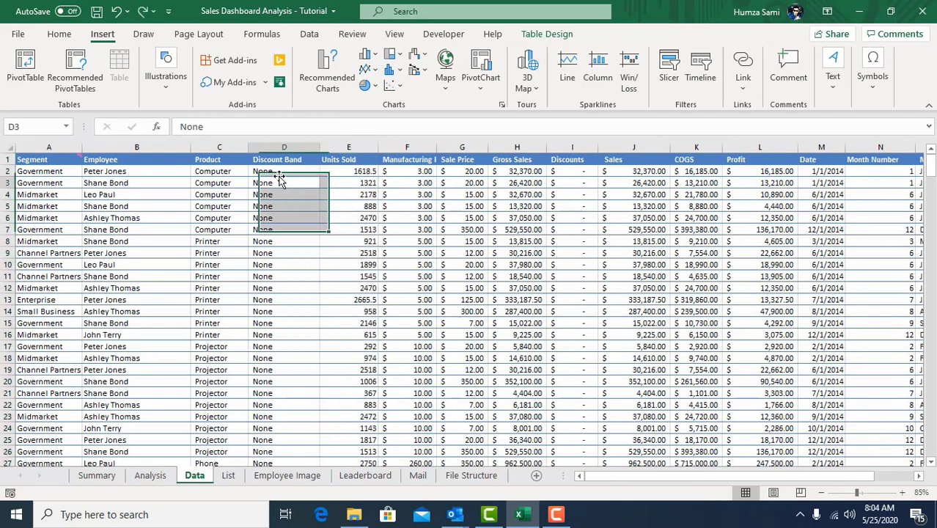
key(ctrl+Down)
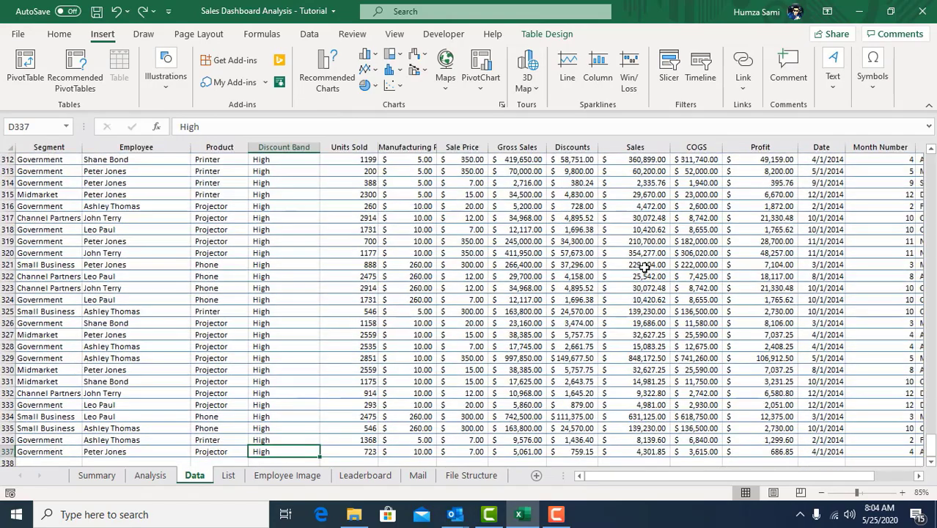
key(ctrl+Up)
key(ctrl+Left)
key(Down)
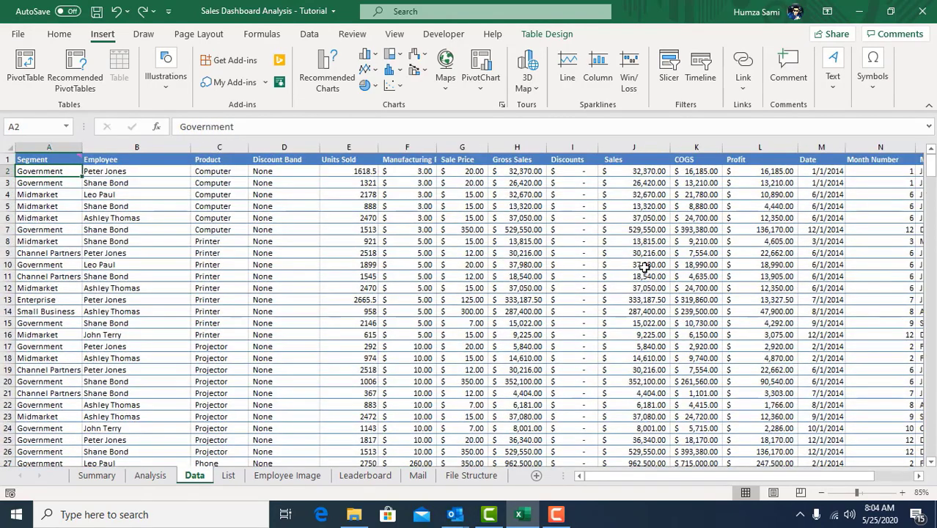
key(ctrl+Down)
key(ctrl+Up)
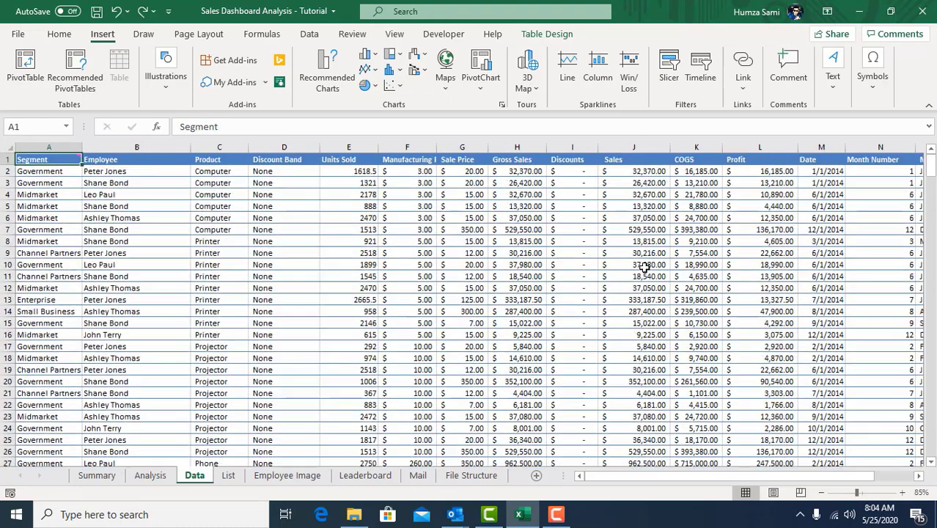
key(ctrl+shift+Down)
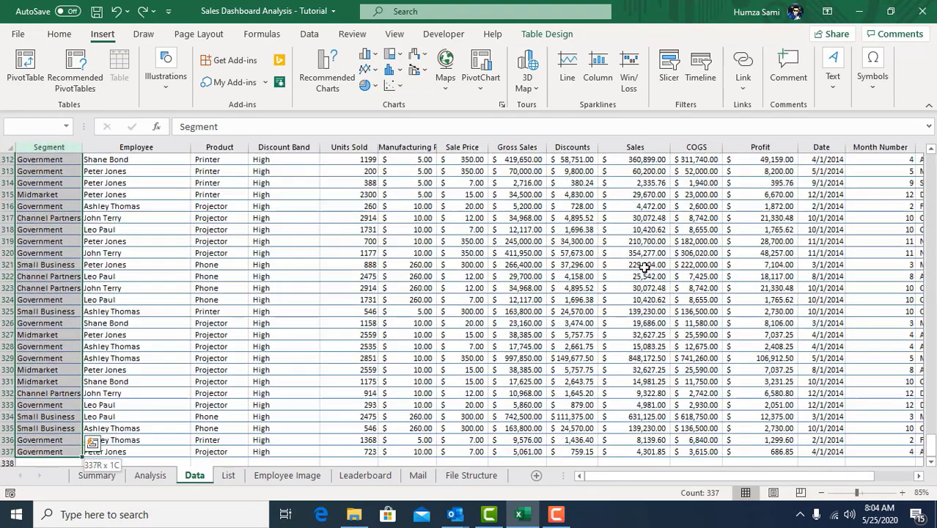
key(ctrl+Up)
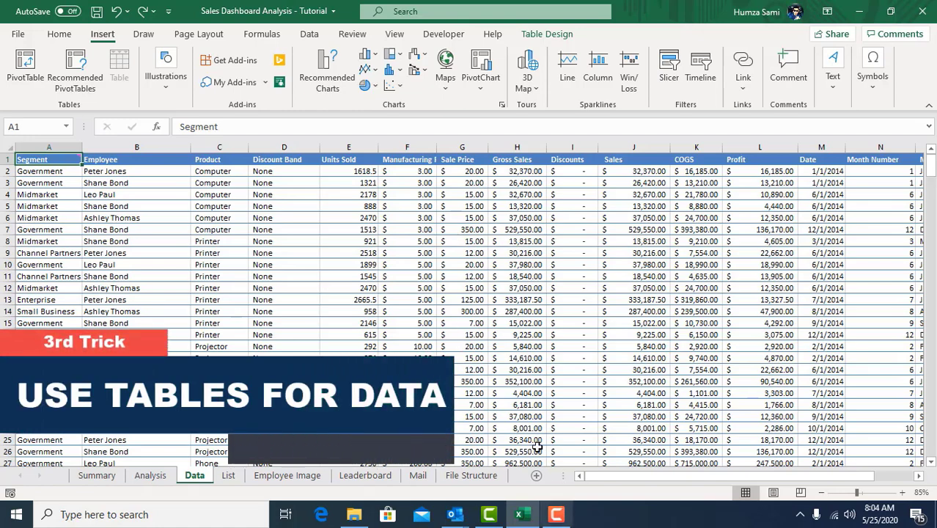
click(469, 393)
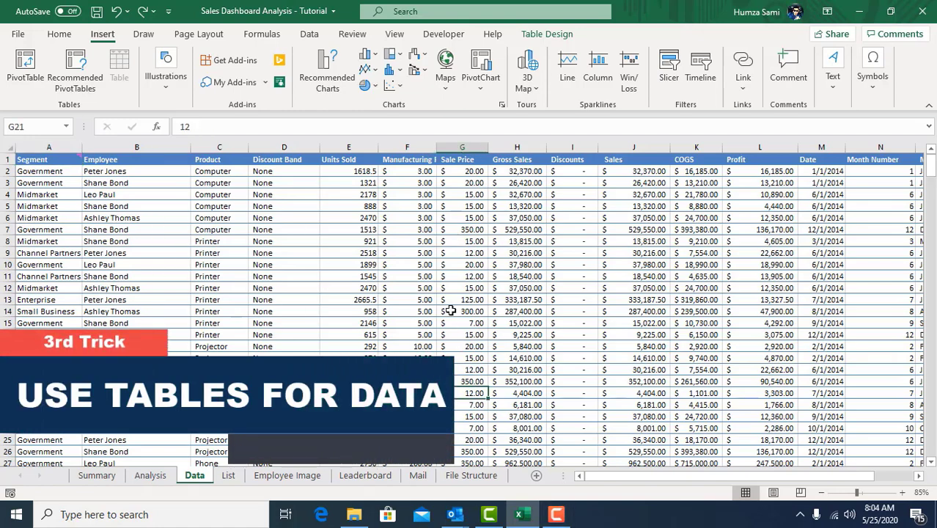
Step: Insert a new worksheet before the Data sheet and name it analysis v2
right_click(192, 474)
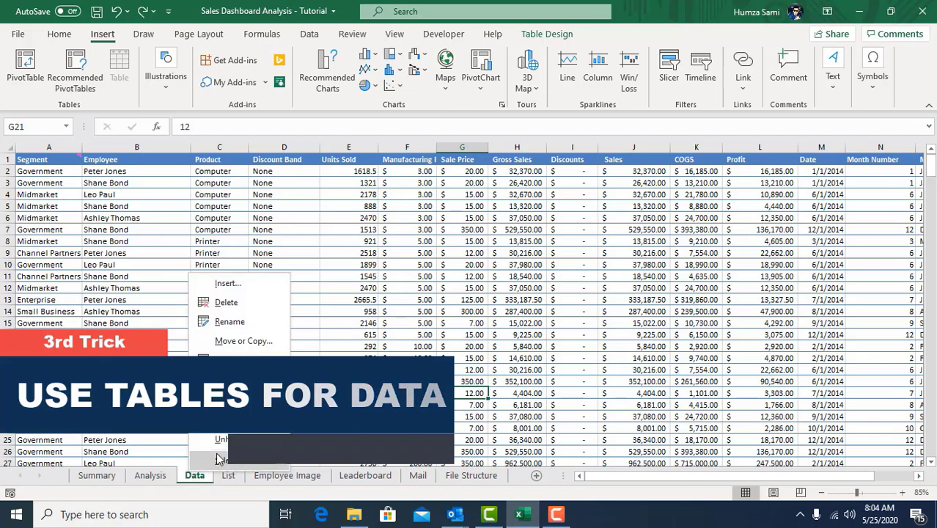
click(228, 283)
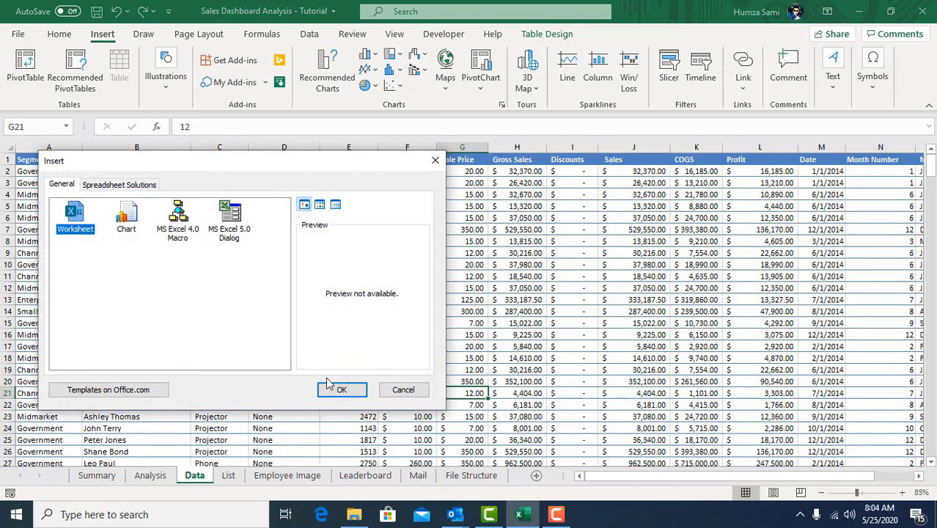
click(344, 387)
double_click(209, 475)
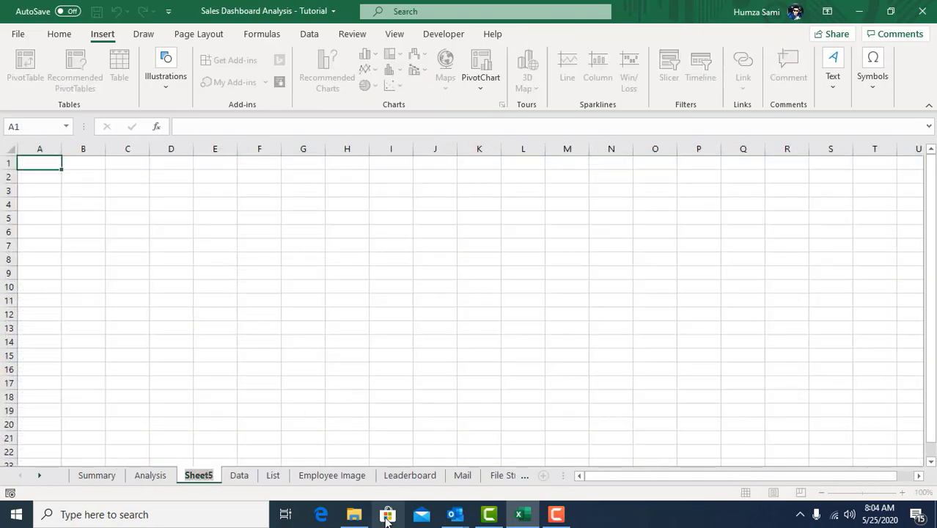
text(analysis)
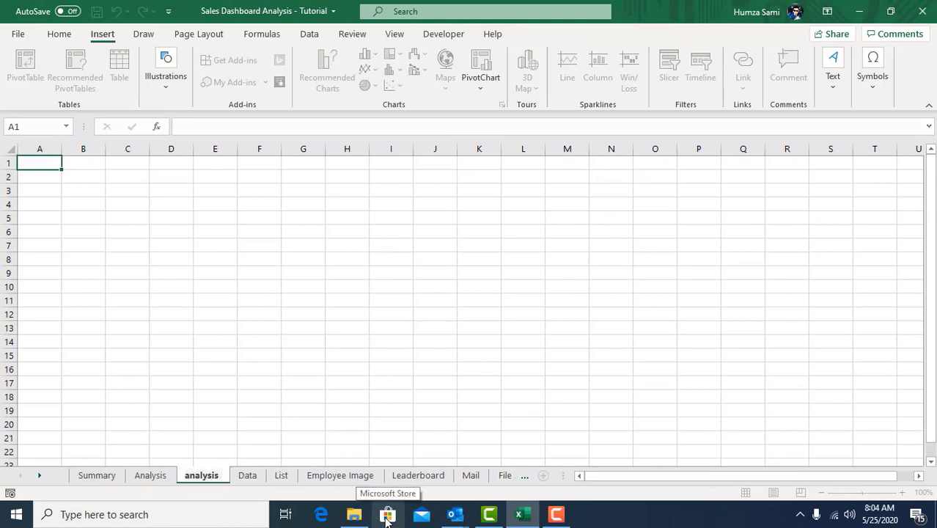
text( v2)
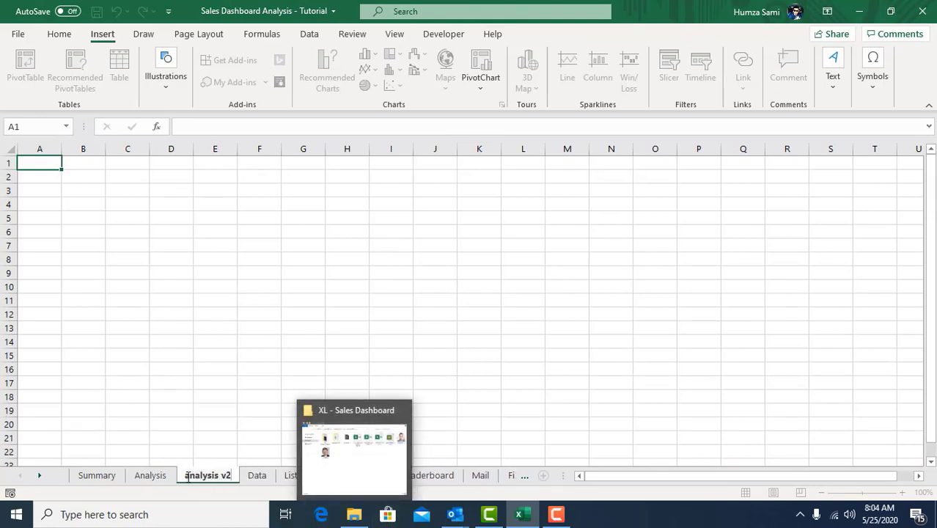
key(Return)
Step: Capitalize the new sheet's name to Analysis v2 and return to the Data sheet
double_click(188, 477)
click(188, 476)
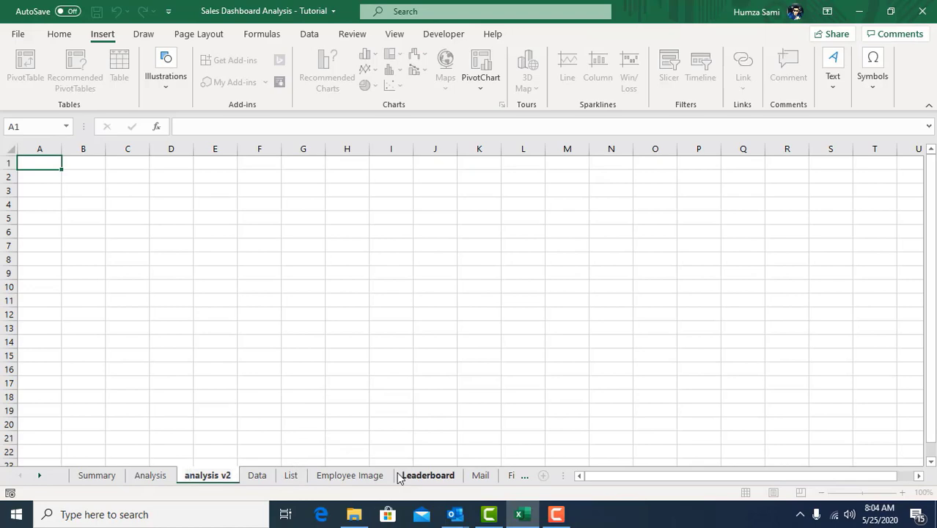
key(BackSpace)
text(A)
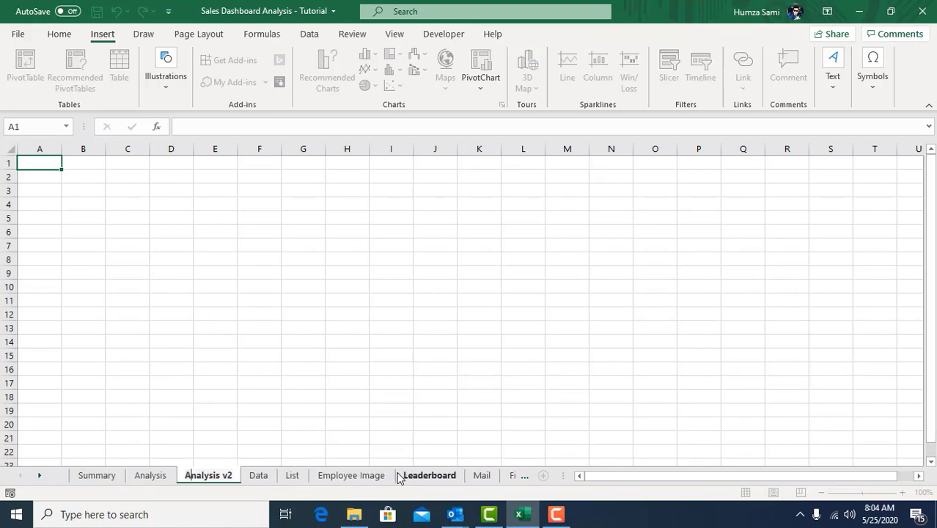
click(341, 382)
click(264, 475)
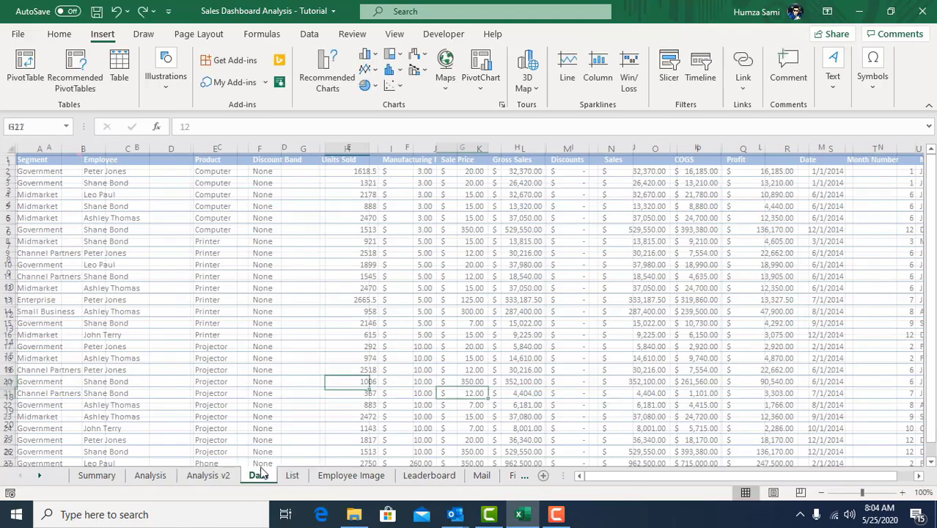
Step: Insert a PivotTable based on the sales table at cell C2 of the existing Analysis v2 sheet
click(214, 476)
click(126, 180)
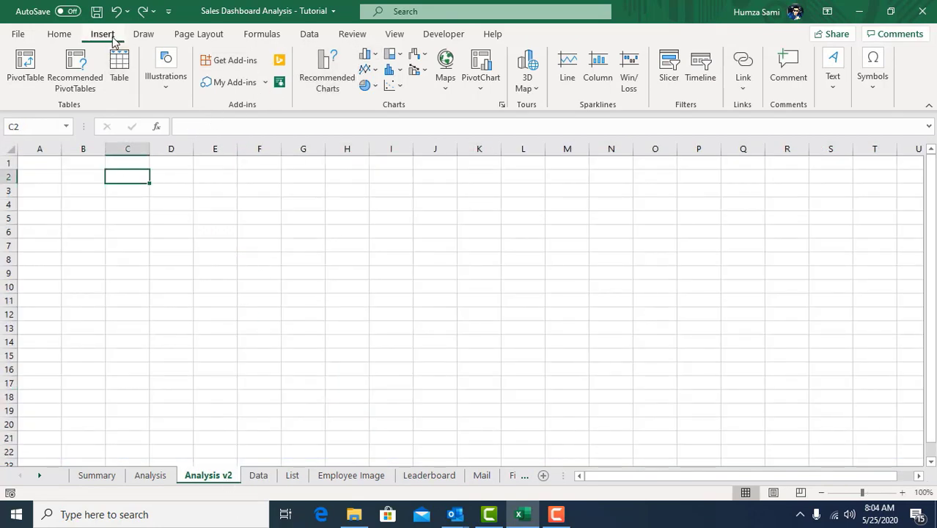
click(28, 73)
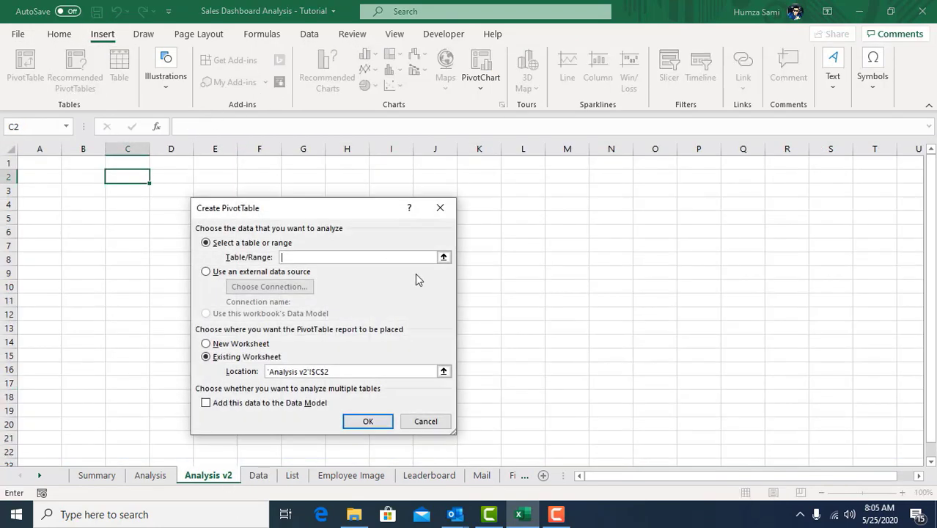
text(sales)
key(Return)
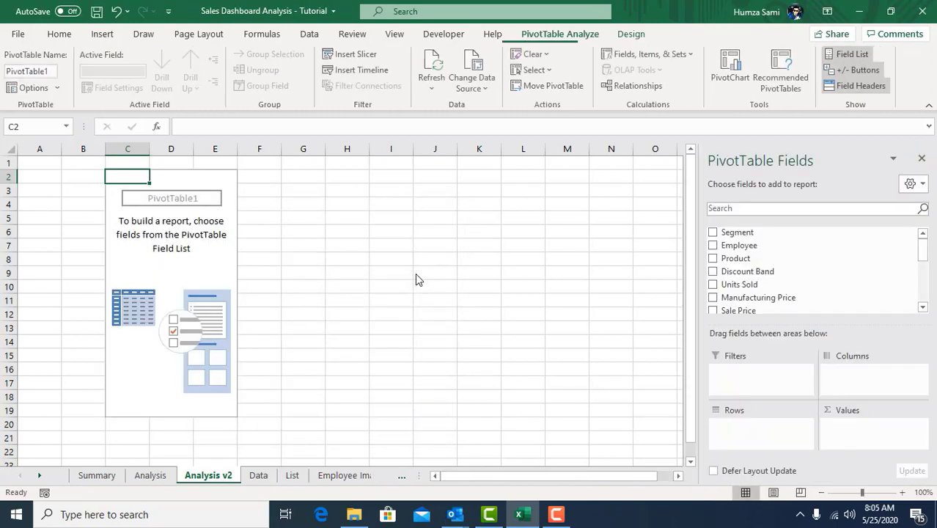
mouse_move(924, 250)
mouse_down()
mouse_move(923, 296)
mouse_move(924, 238)
mouse_up()
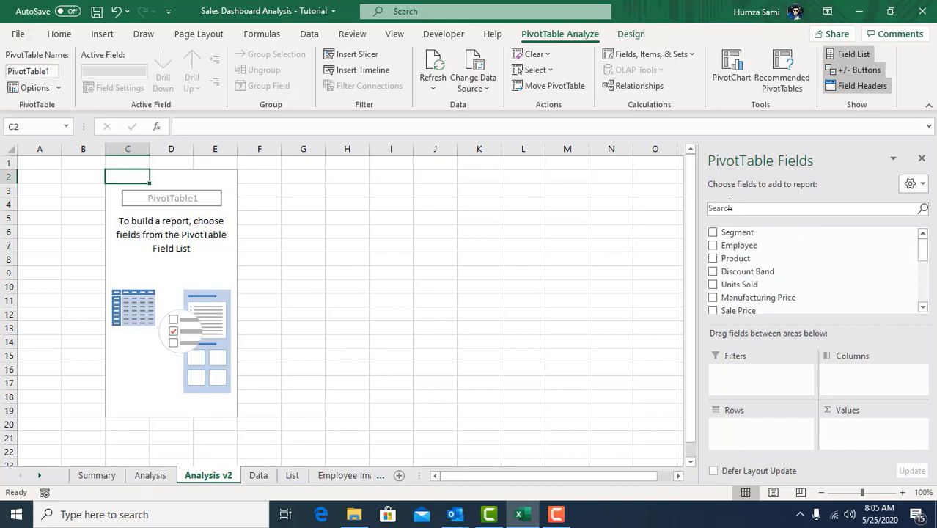
Step: Check the PivotTable's data source range and keep the sales table as its source
click(256, 476)
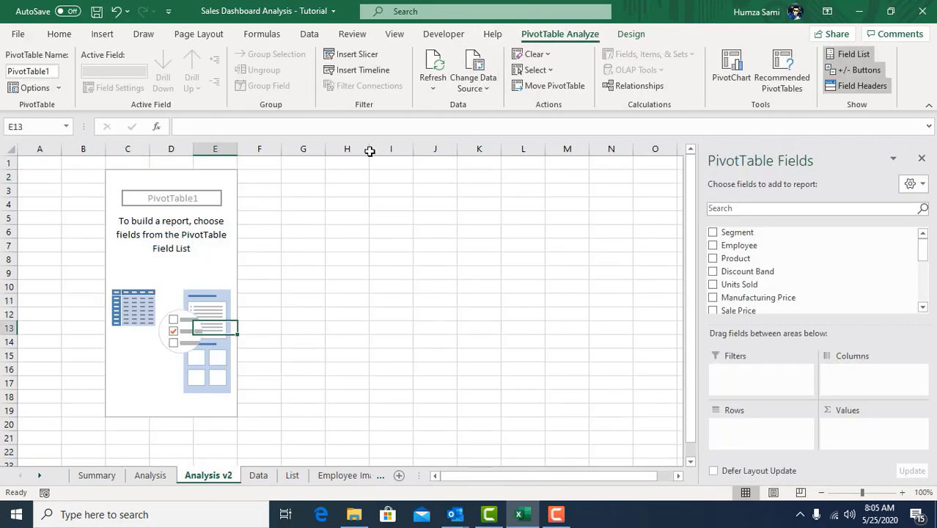
click(481, 83)
click(485, 103)
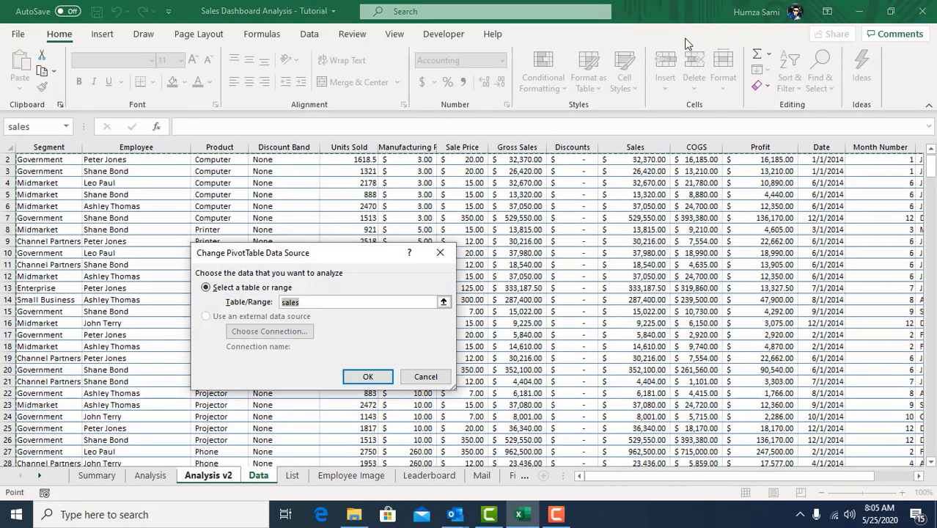
click(370, 376)
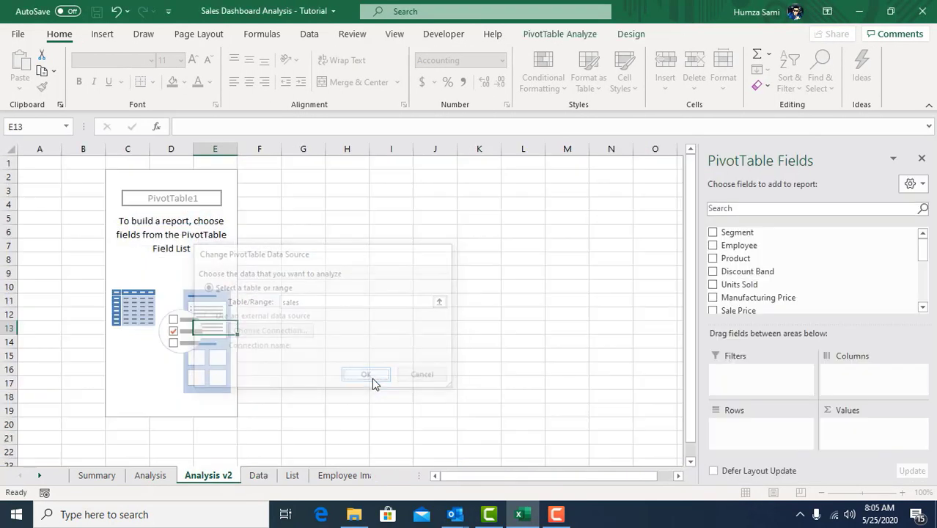
Step: Review the sales table on the Data sheet down to its last row, and return to the PivotTable on Analysis v2
click(258, 475)
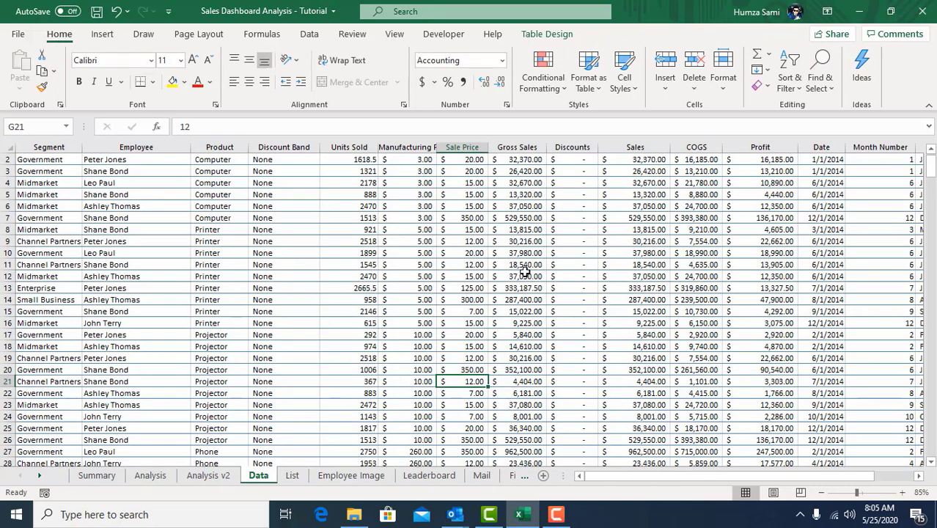
click(208, 476)
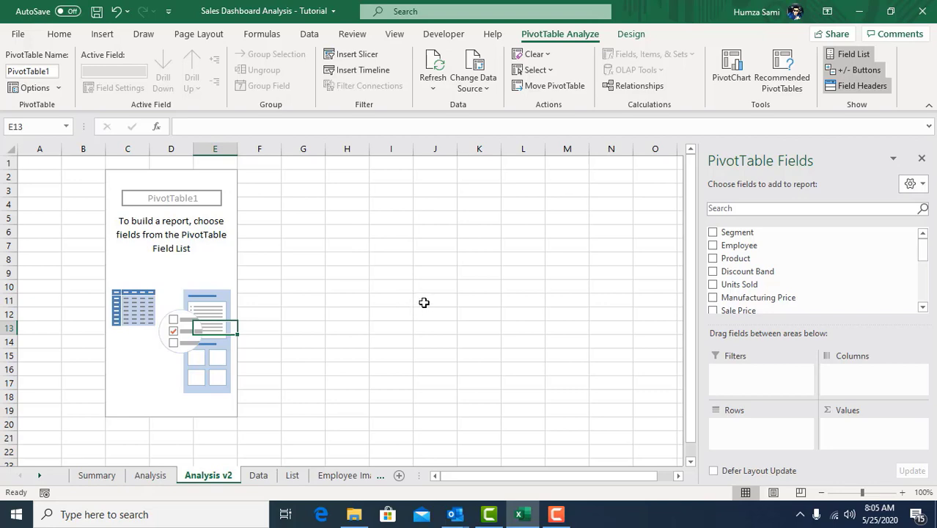
click(259, 476)
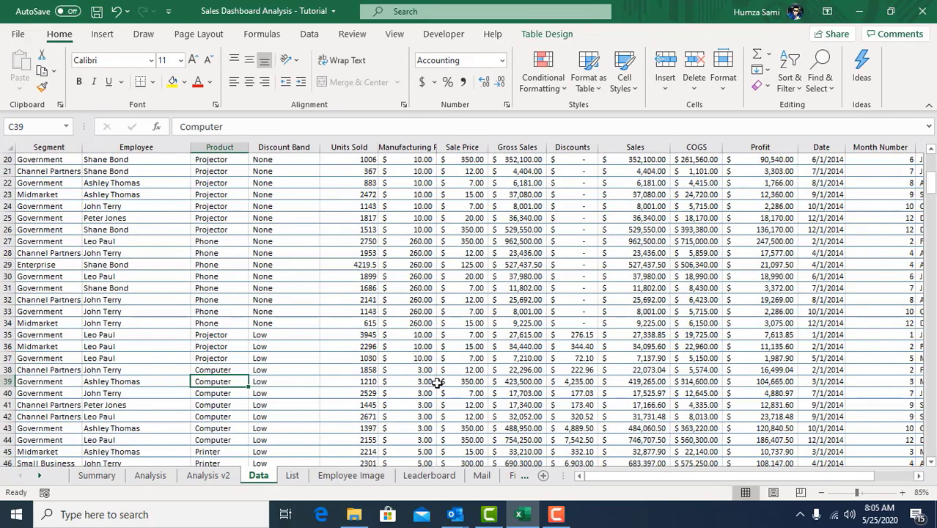
key(ctrl+Left)
key(ctrl+Down)
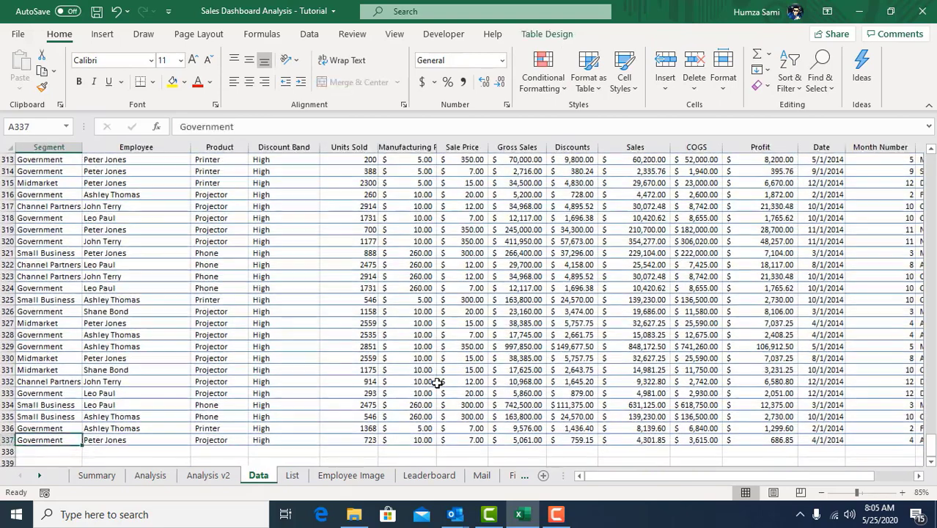
click(309, 34)
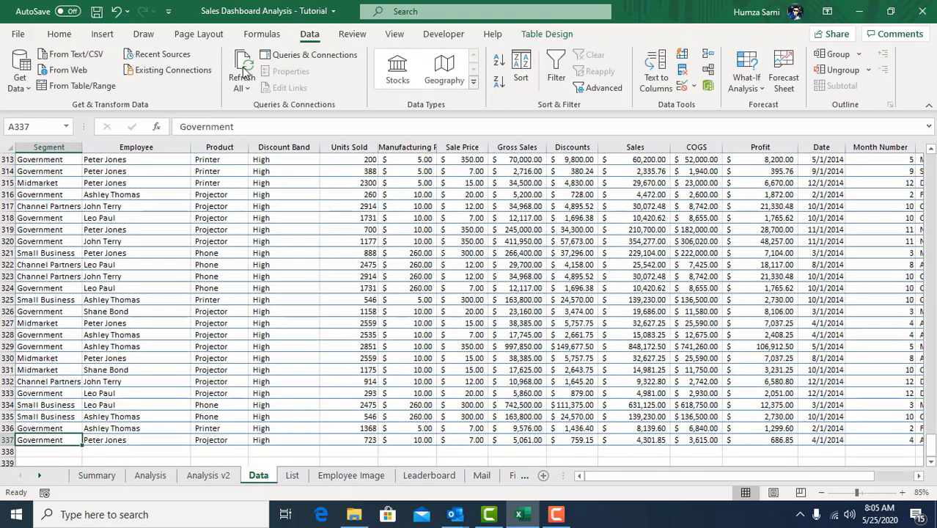
click(221, 474)
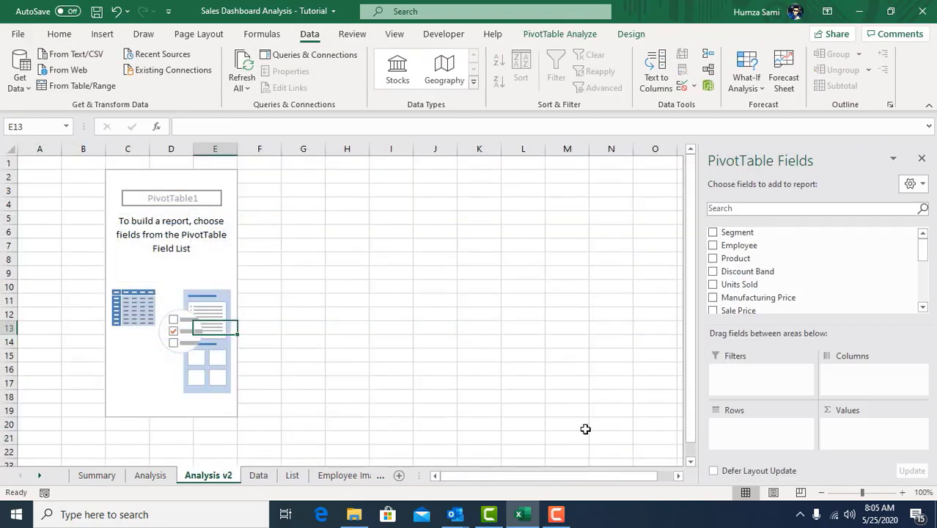
click(165, 262)
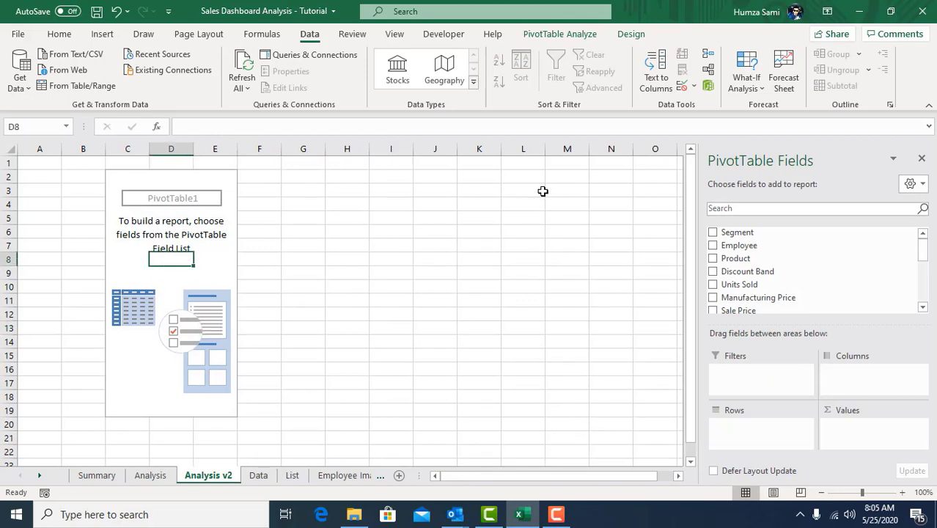
Step: Look at the PivotTable's design and data source options without changing anything
click(621, 35)
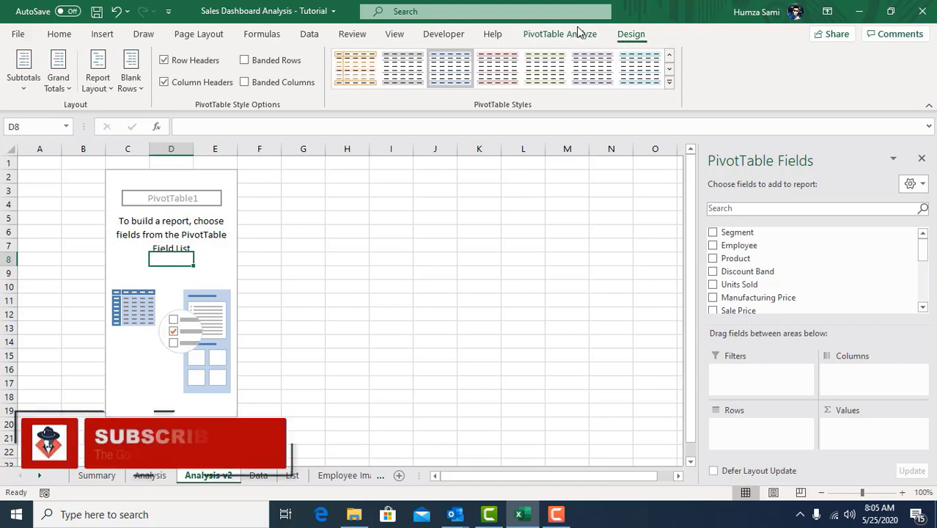
click(586, 34)
click(473, 82)
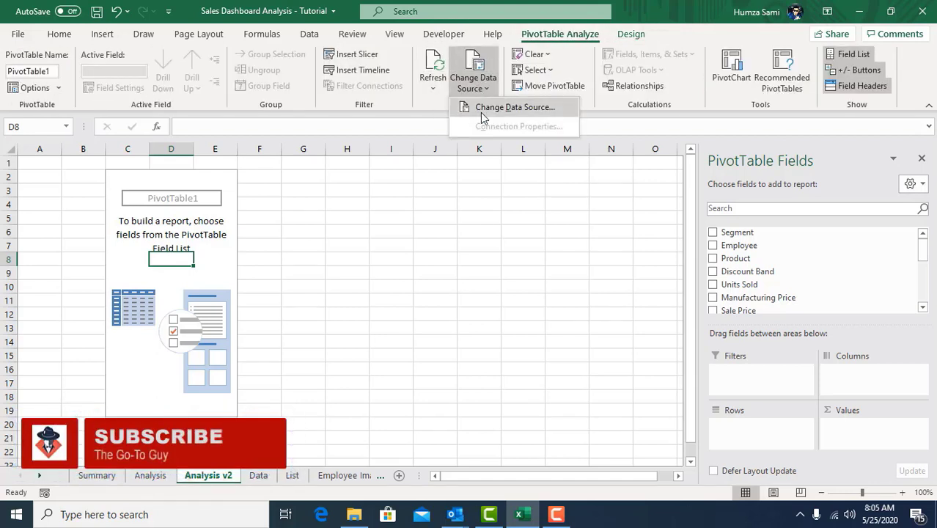
click(500, 252)
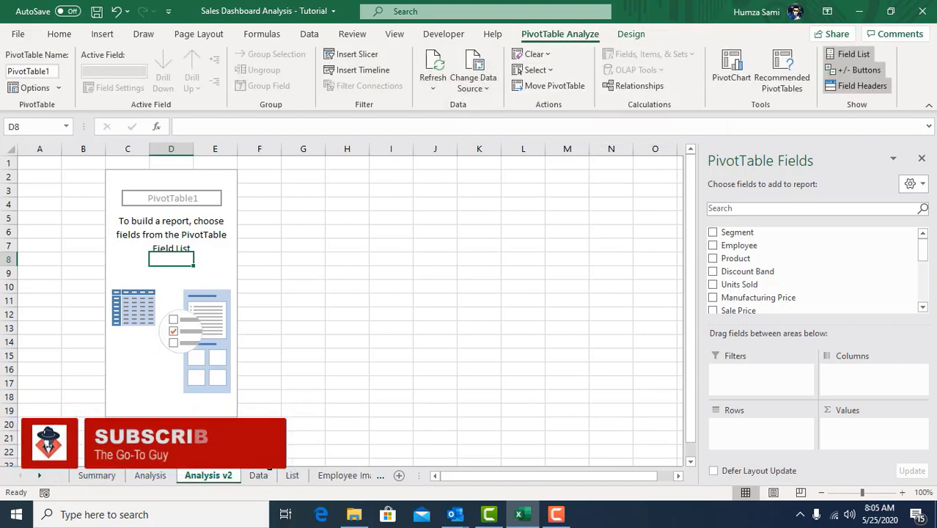
Step: Delete columns C through E of the Analysis v2 sheet to remove the empty PivotTable
drag(132, 149, 224, 150)
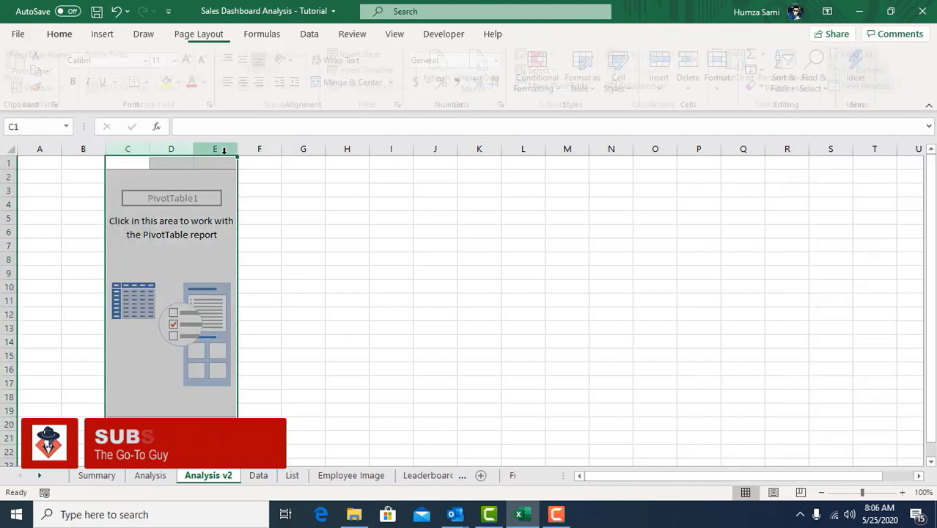
right_click(224, 151)
click(267, 296)
click(188, 222)
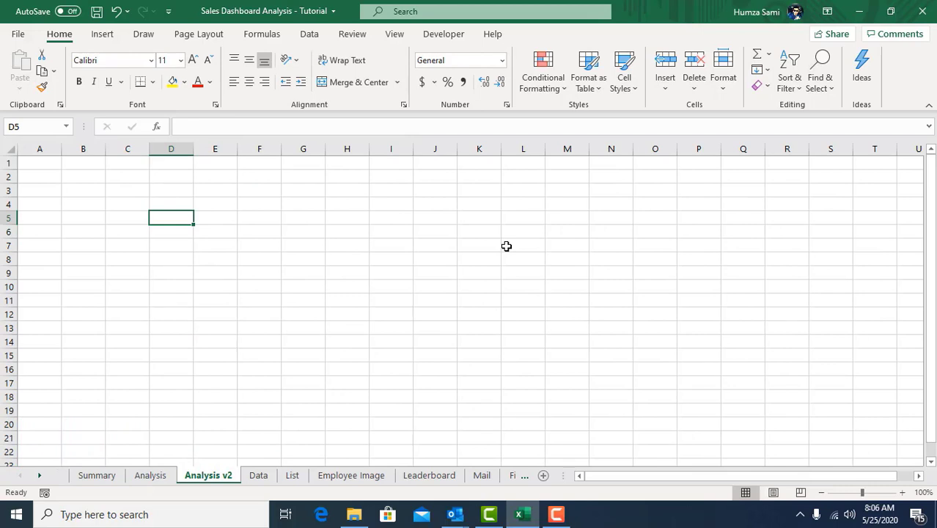
Step: Insert a new worksheet before Analysis v2 and name it Summary v2
right_click(197, 480)
click(230, 291)
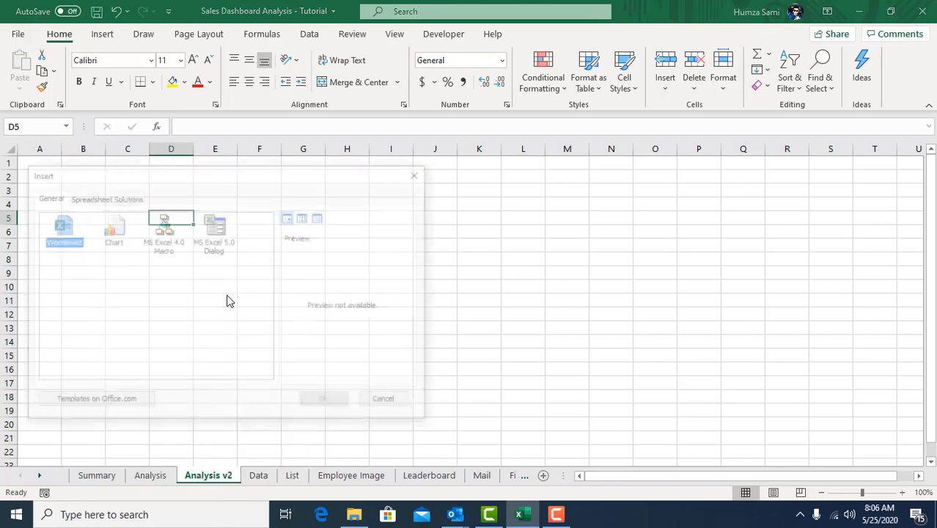
click(325, 400)
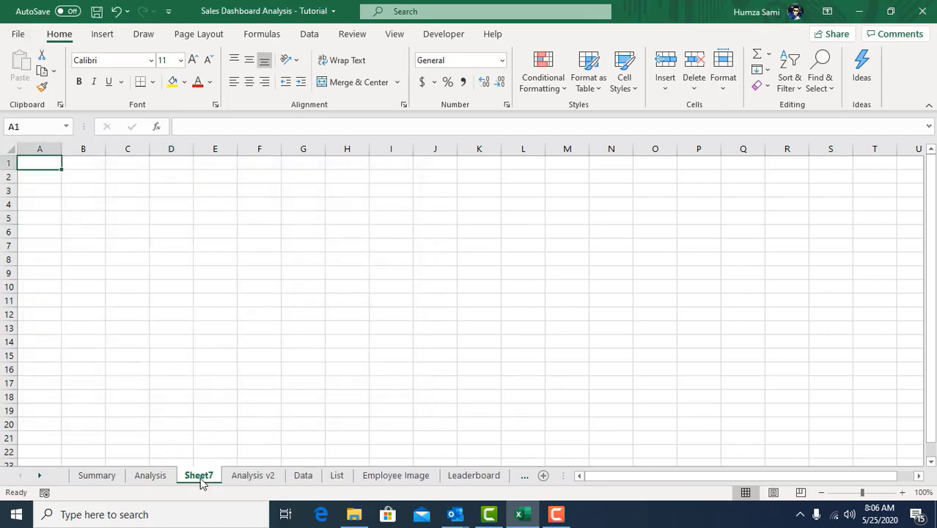
double_click(199, 475)
text(Su)
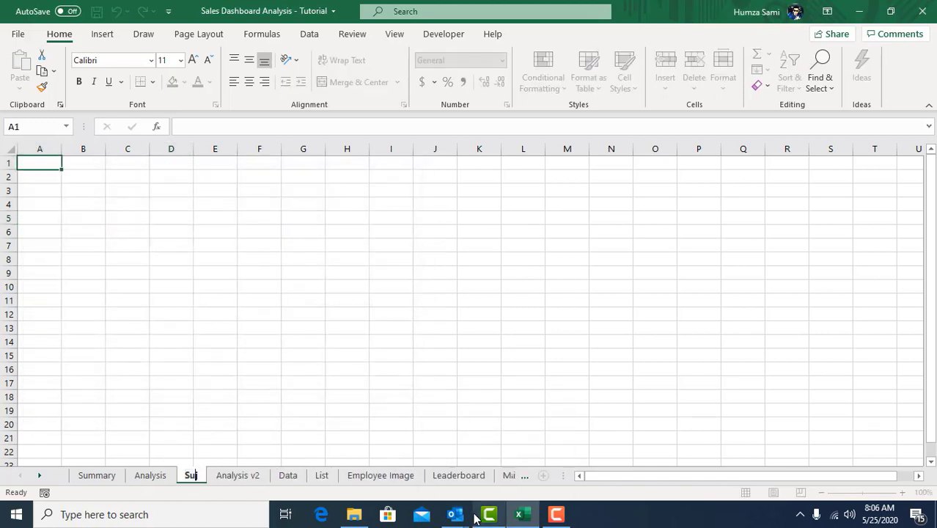
text(mmary v2)
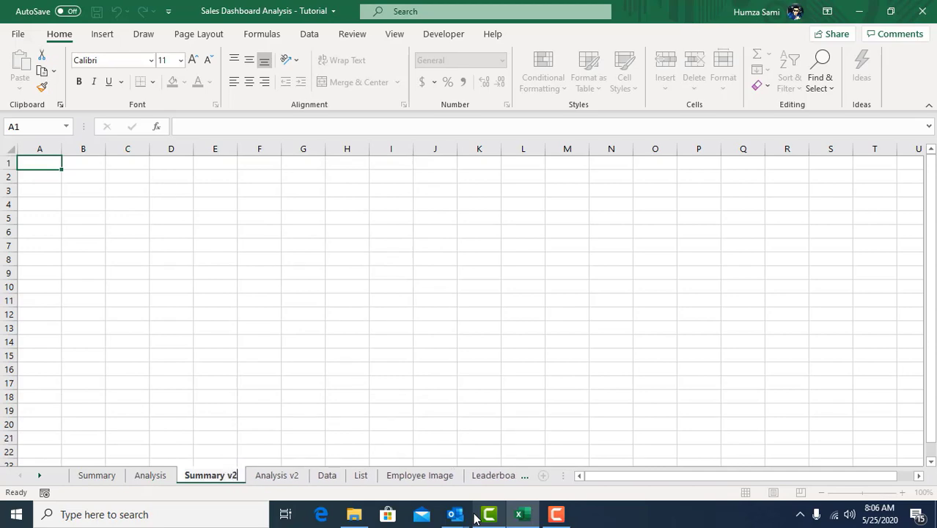
click(293, 386)
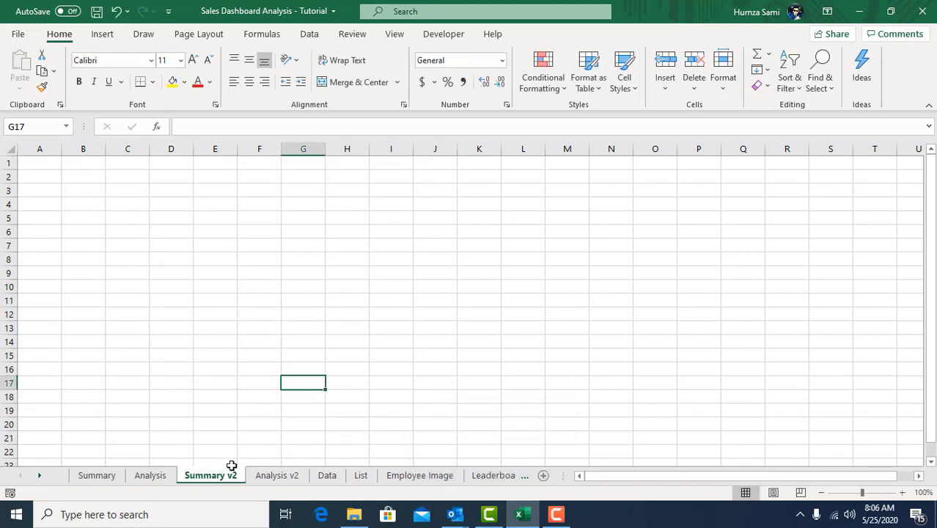
Step: Look over the Data and Analysis v2 sheets, and return to the Summary v2 sheet
click(336, 478)
click(292, 476)
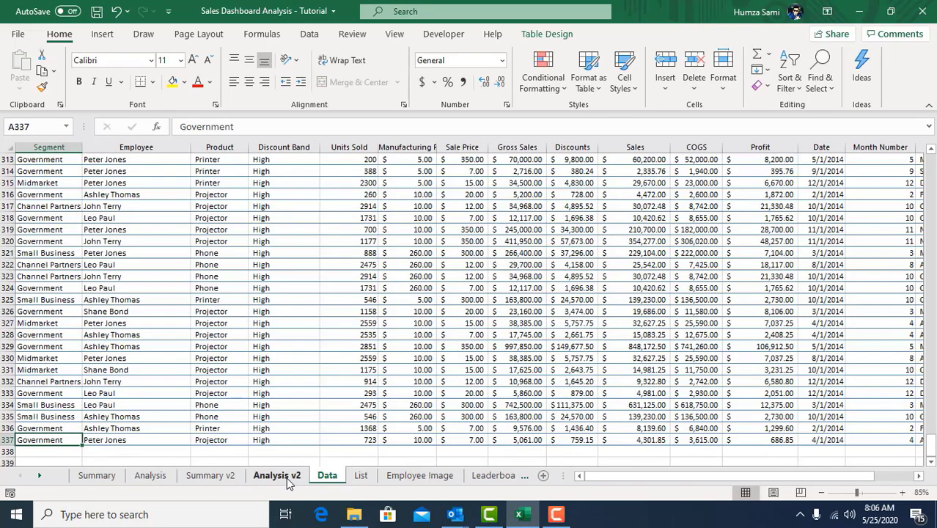
click(213, 476)
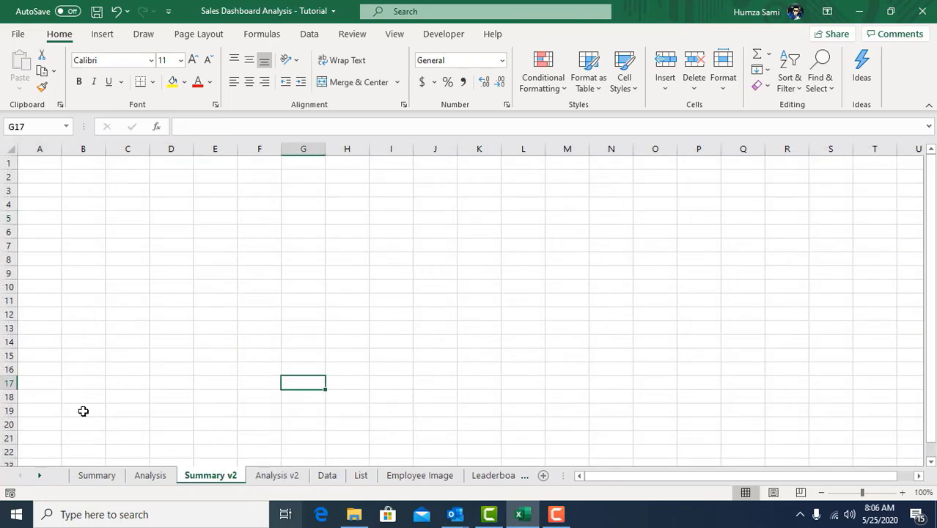
Step: Hide the gridlines on the Summary v2 sheet
click(313, 268)
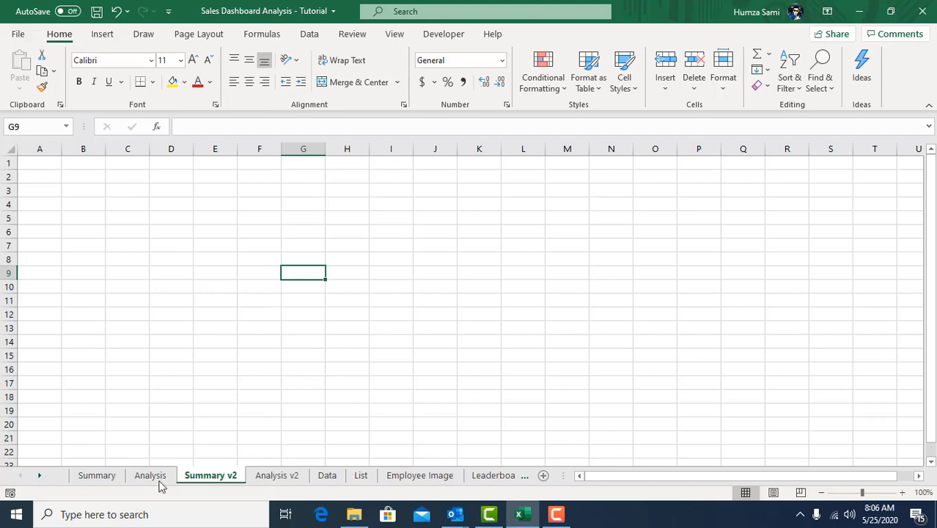
click(254, 315)
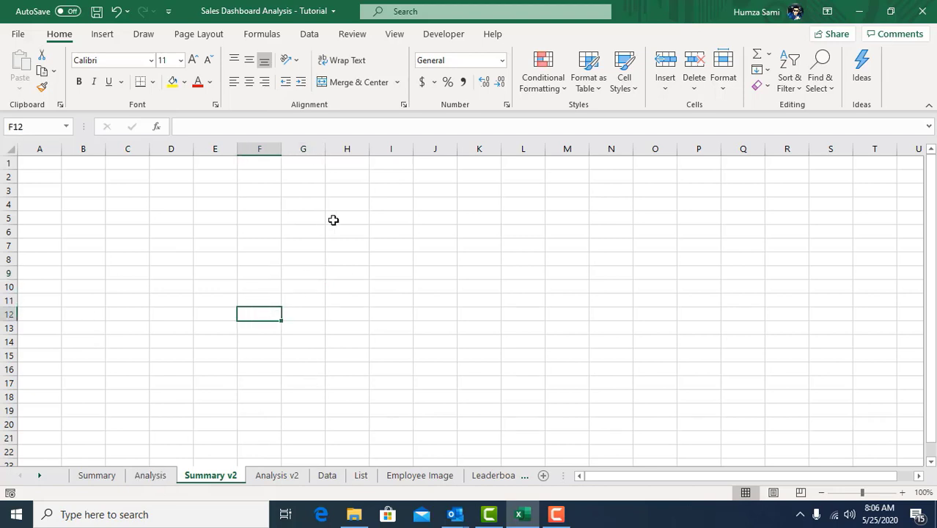
click(395, 35)
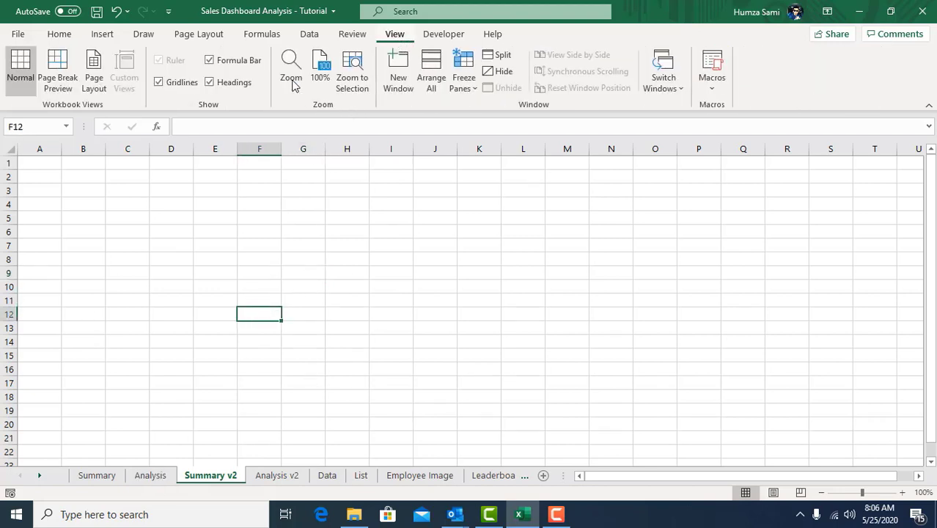
click(171, 84)
click(189, 241)
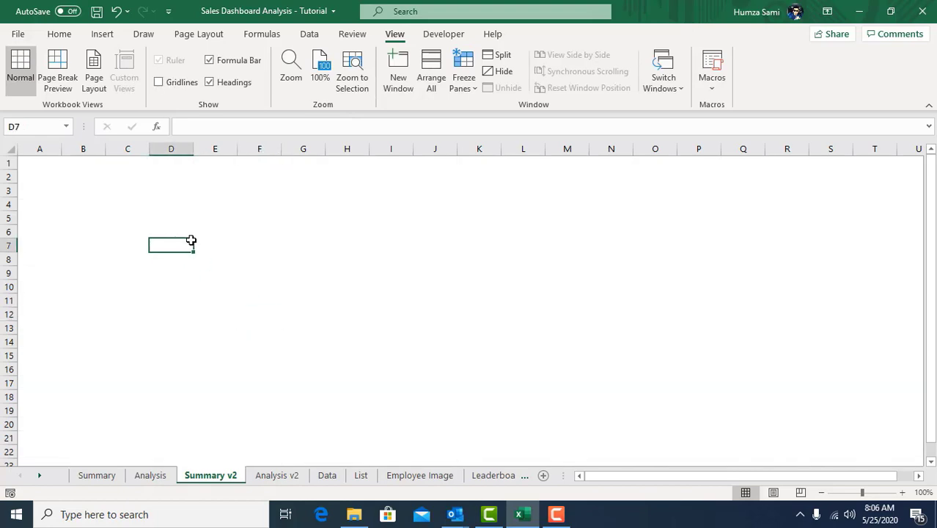
click(261, 239)
Step: Examine the layout and extent of the finished dashboard on the Summary sheet
click(108, 477)
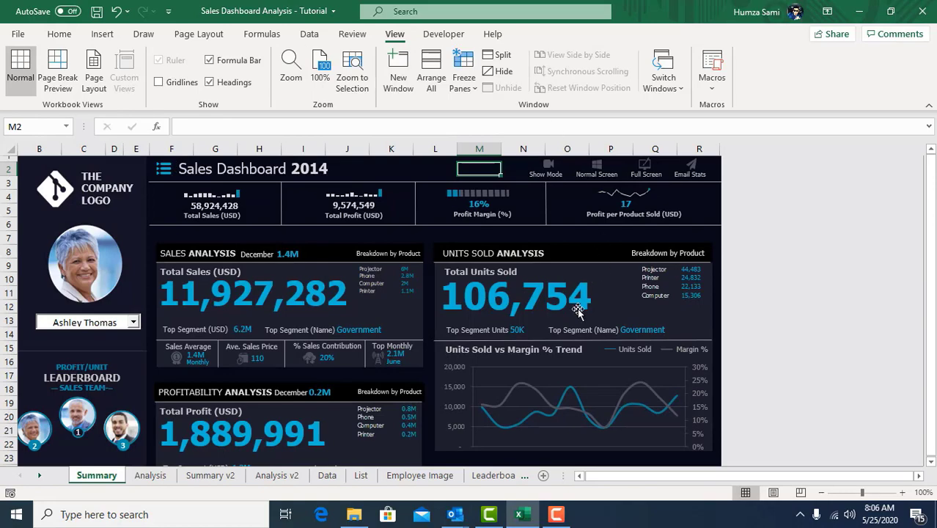
scroll(577, 308, down, 10)
scroll(577, 308, up, 10)
scroll(606, 261, down, 6)
scroll(612, 246, up, 6)
scroll(616, 248, up, 1)
Step: Fill cells A1 through R24 of the Summary v2 sheet with the very dark navy recent color
click(214, 477)
drag(33, 161, 772, 393)
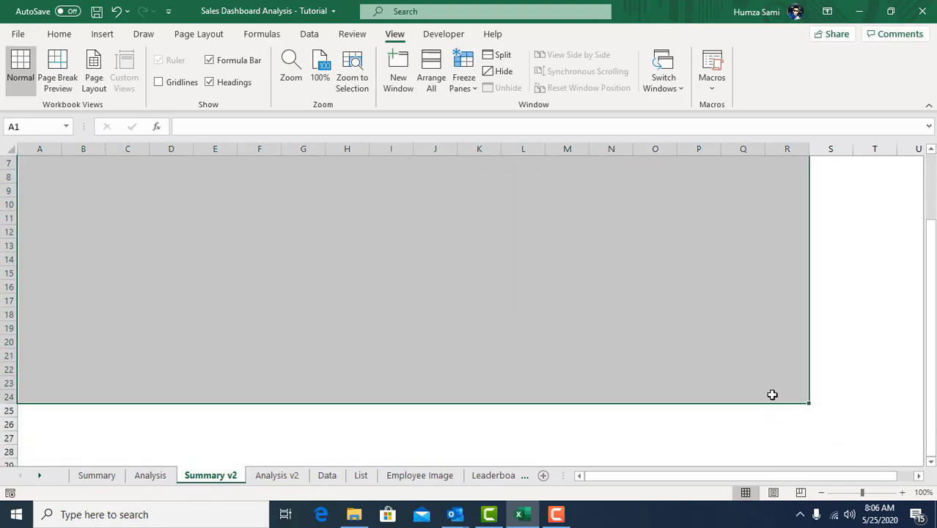
scroll(772, 388, up, 1)
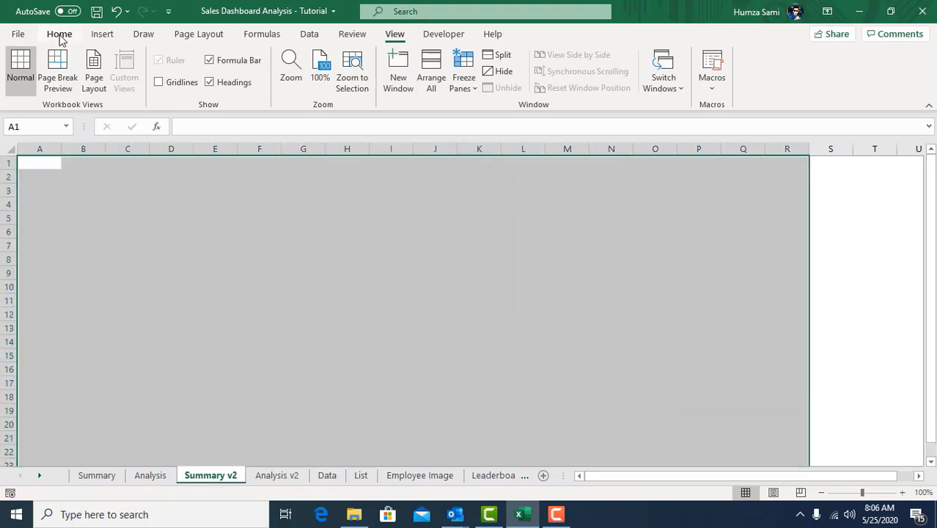
click(61, 38)
click(184, 82)
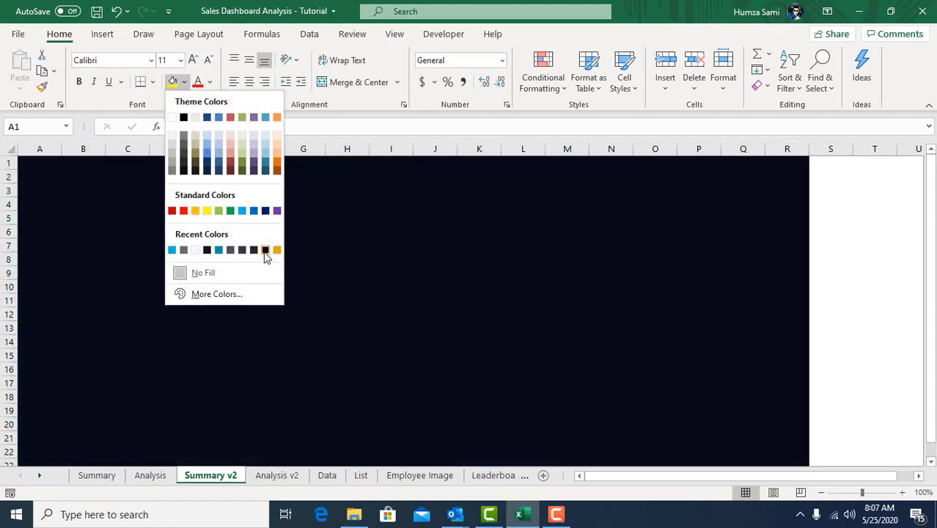
click(265, 252)
scroll(561, 261, down, 5)
scroll(560, 262, up, 5)
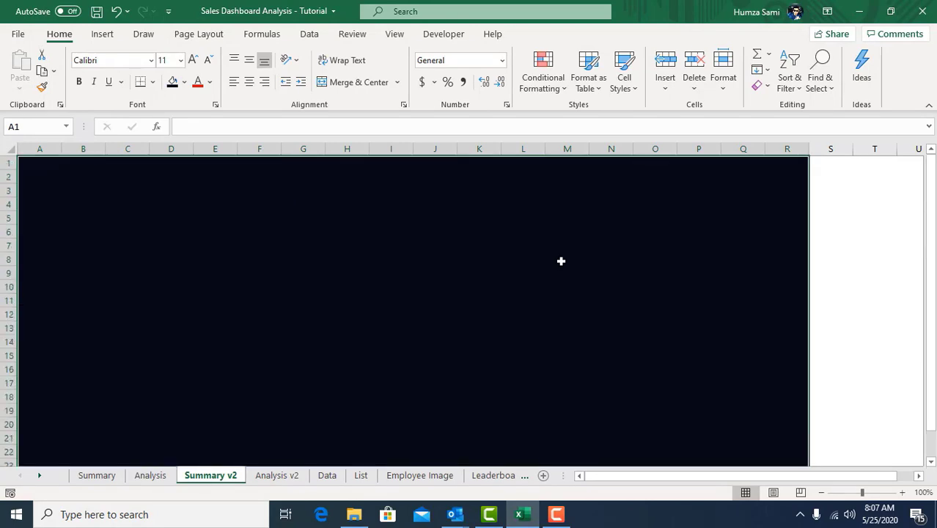
Step: Examine the height and extent of the sidebar rectangle on the finished Summary dashboard
click(555, 257)
click(94, 475)
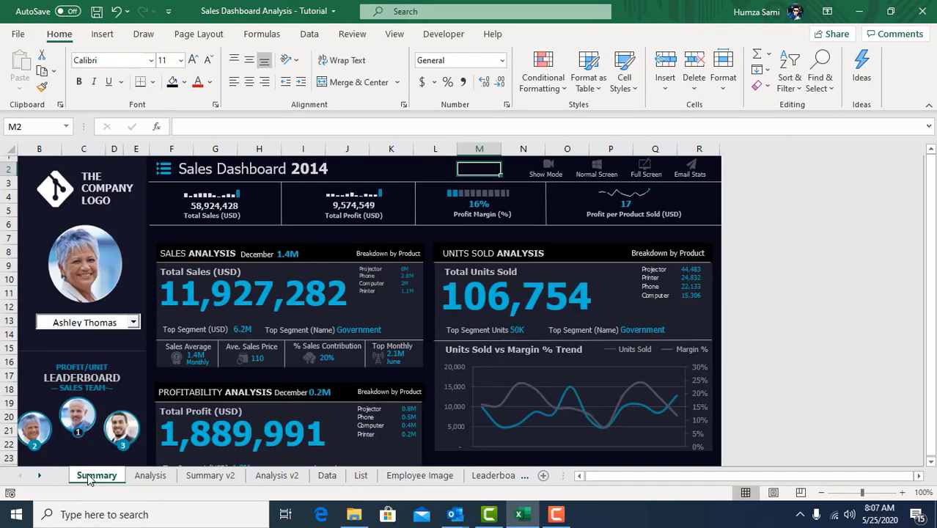
scroll(137, 397, down, 4)
scroll(137, 396, down, 4)
click(136, 315)
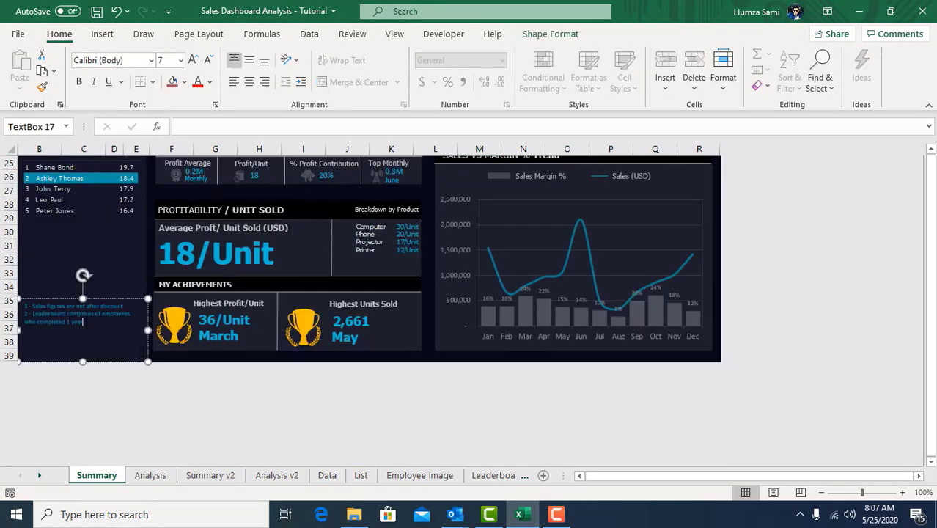
click(135, 275)
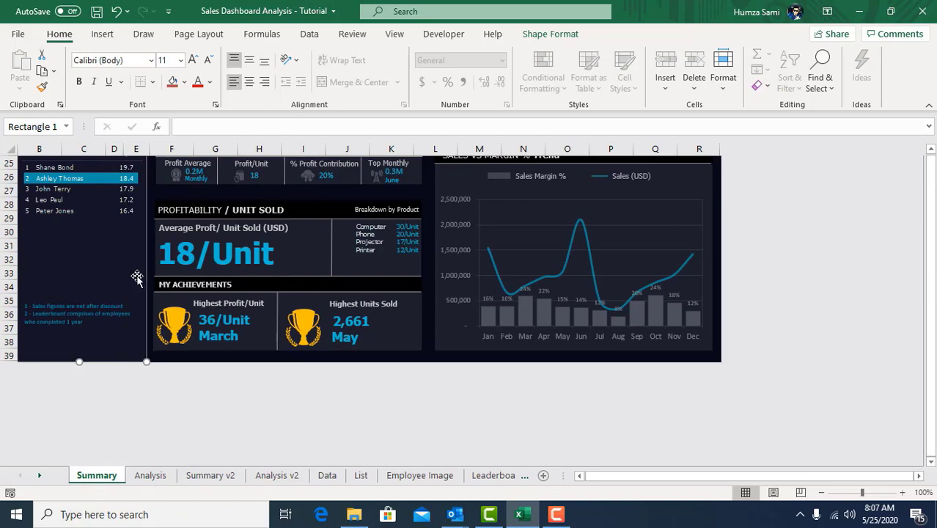
Step: Draw a rectangle about 4.97" high and 2.12" wide on the Summary v2 sheet, over columns A to C down to row 24
click(211, 476)
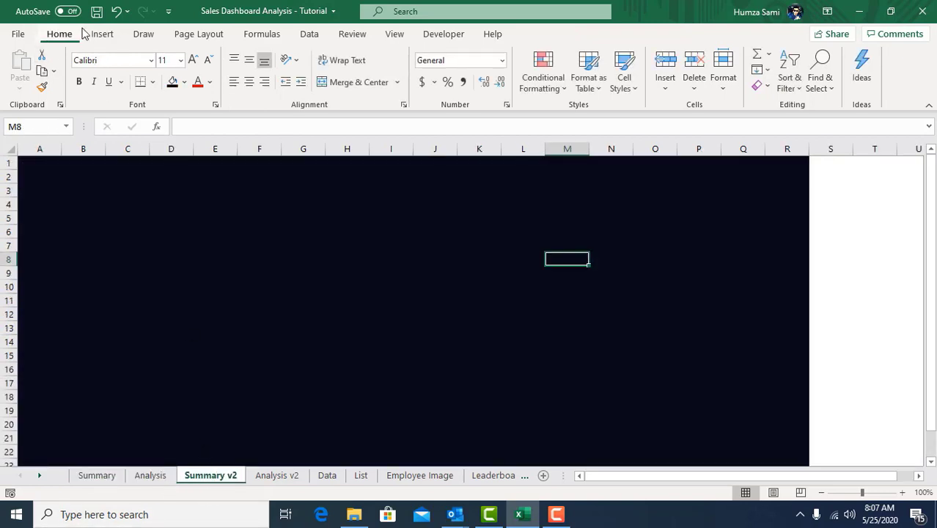
click(103, 36)
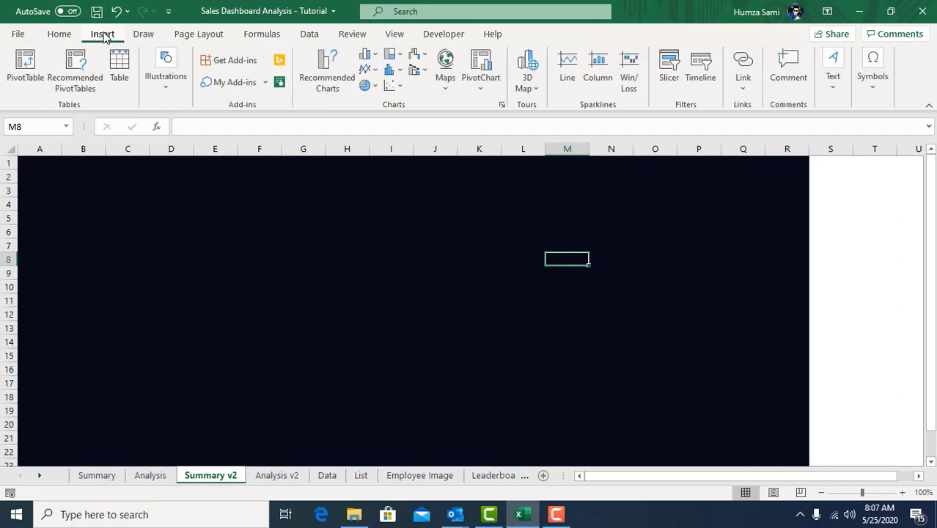
click(162, 88)
click(189, 158)
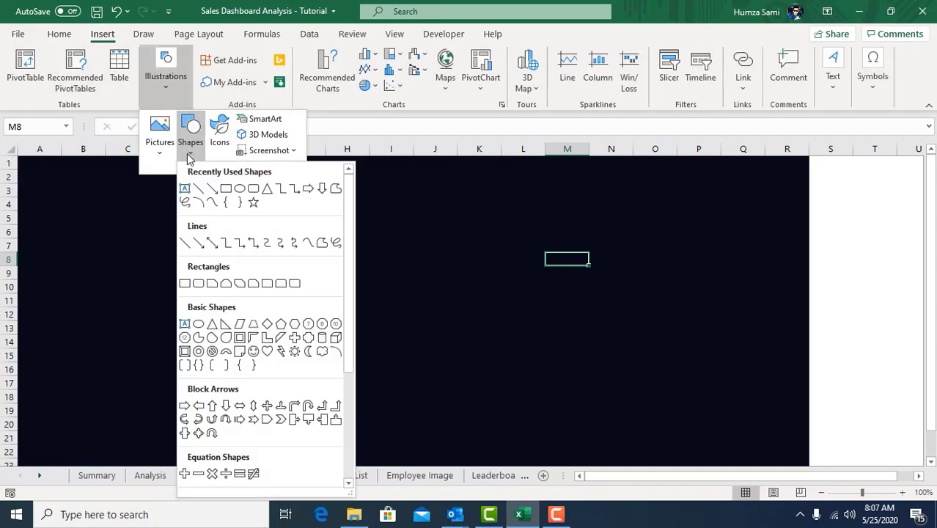
click(214, 189)
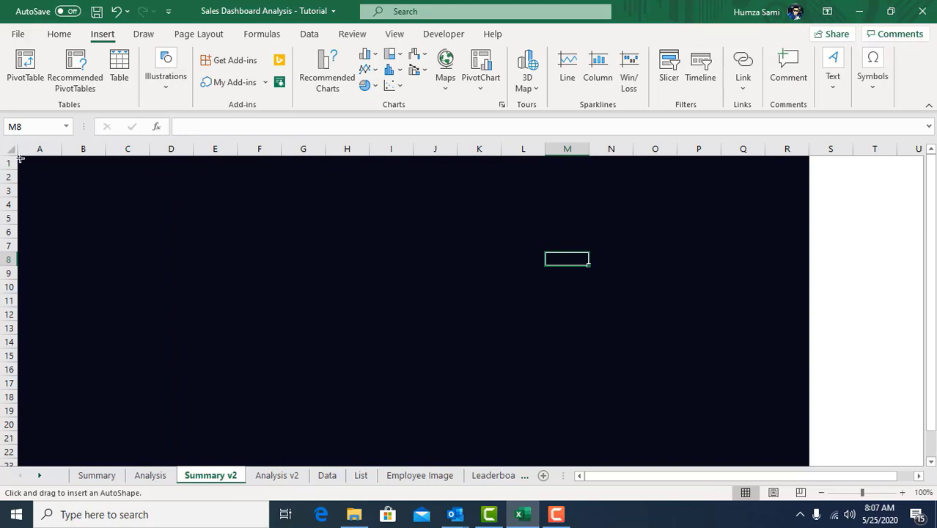
drag(20, 159, 159, 459)
Step: Give the sidebar rectangle a solid fill in the dark navy recent color slightly lighter than the background
right_click(117, 204)
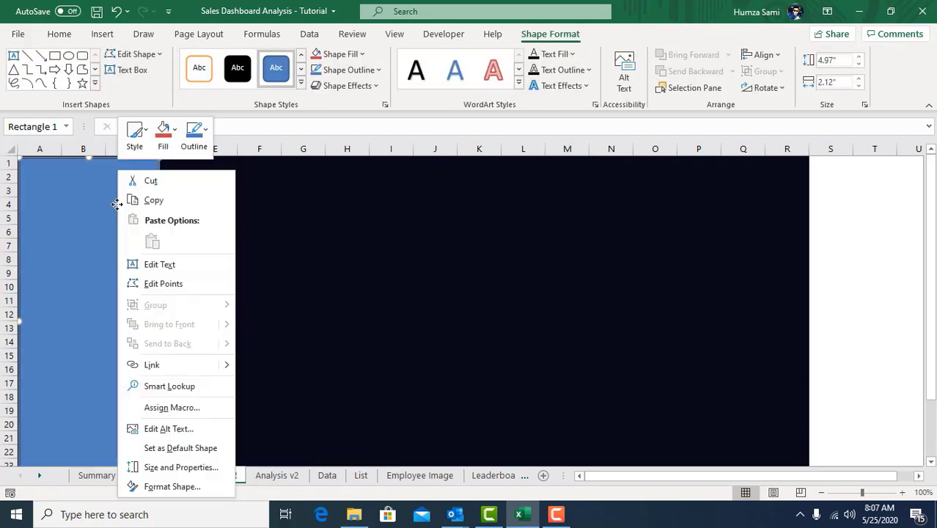
click(189, 486)
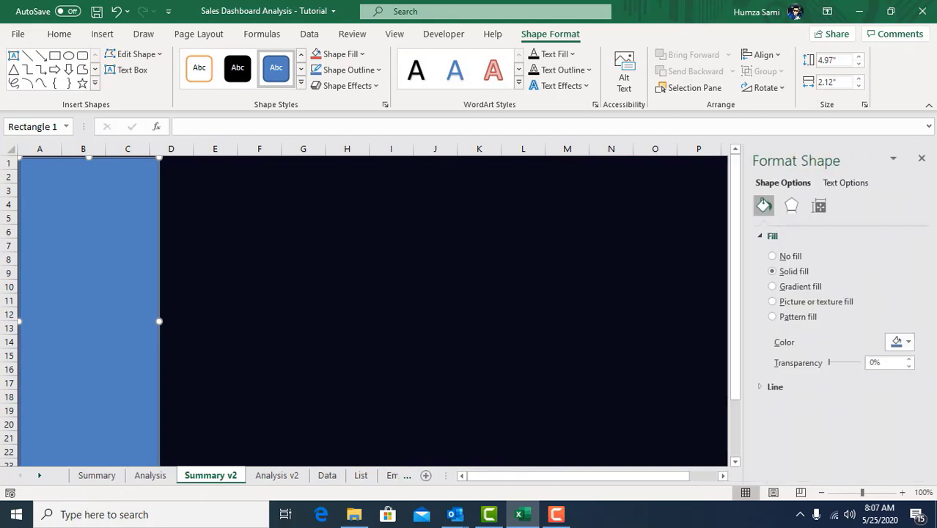
click(897, 342)
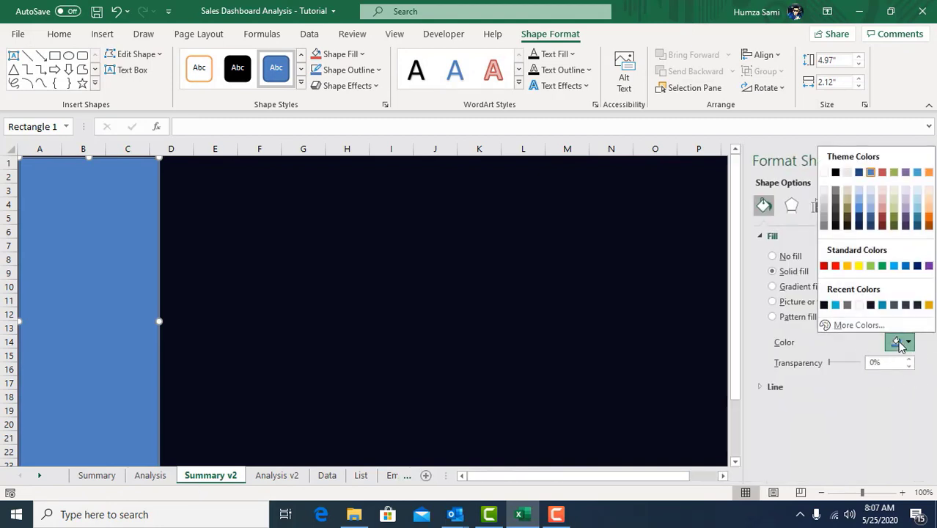
click(871, 305)
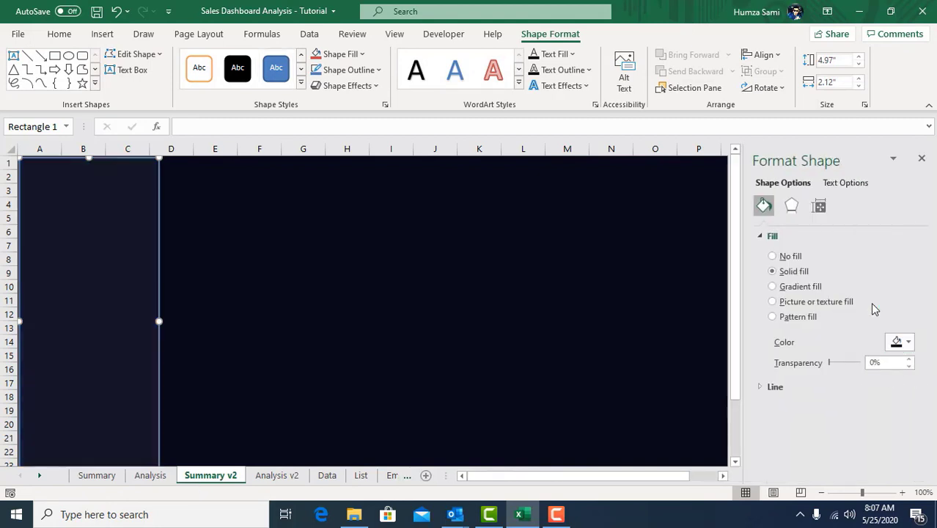
click(884, 363)
click(645, 314)
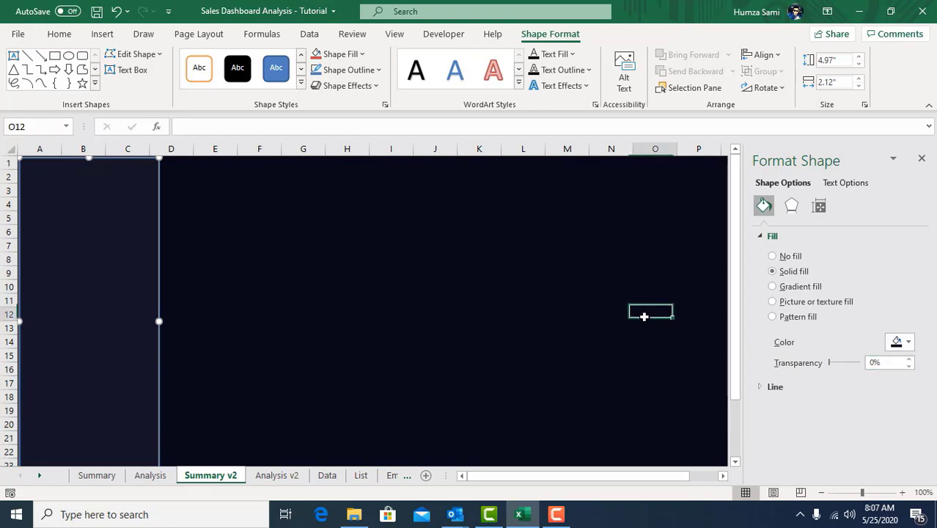
Step: Remove the sidebar rectangle's outline and nudge it slightly left to meet the edge of the sheet
click(73, 290)
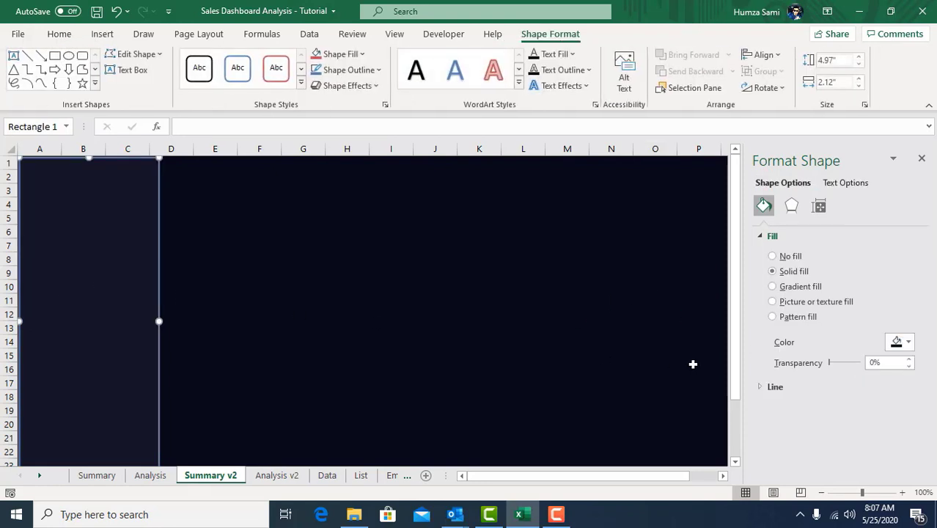
click(775, 386)
click(771, 406)
scroll(608, 327, down, 2)
scroll(608, 327, up, 2)
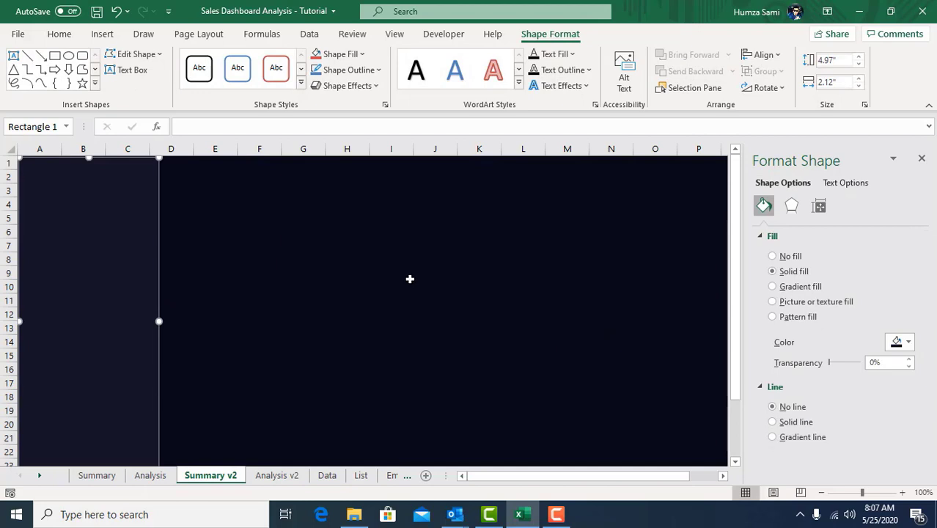
scroll(537, 251, down, 4)
click(490, 372)
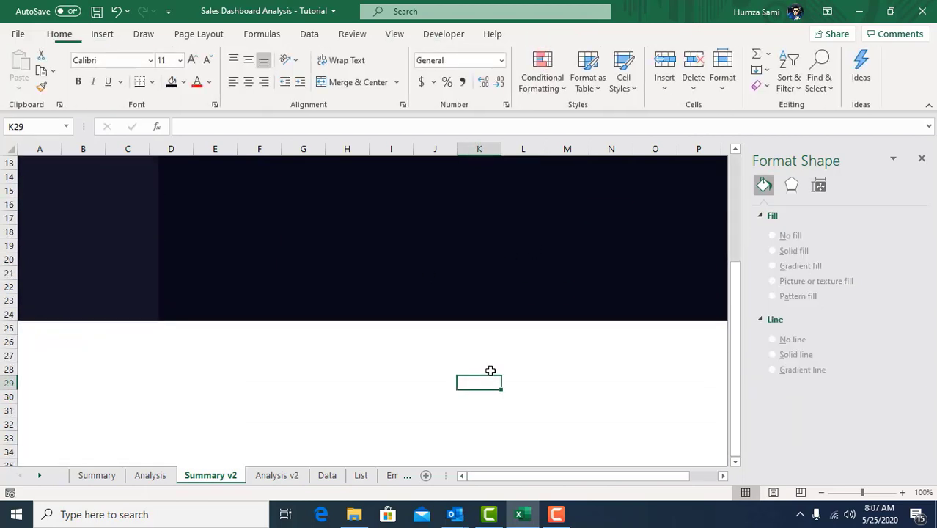
scroll(490, 326, up, 4)
click(95, 213)
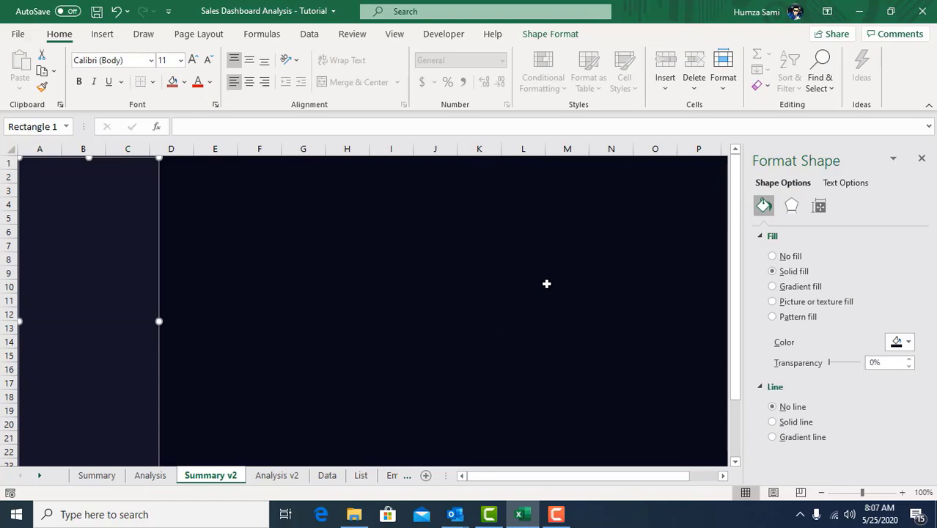
key(Left)
Step: Examine the header and top-row figures on the Summary dashboard and their source on the Analysis sheet
click(150, 475)
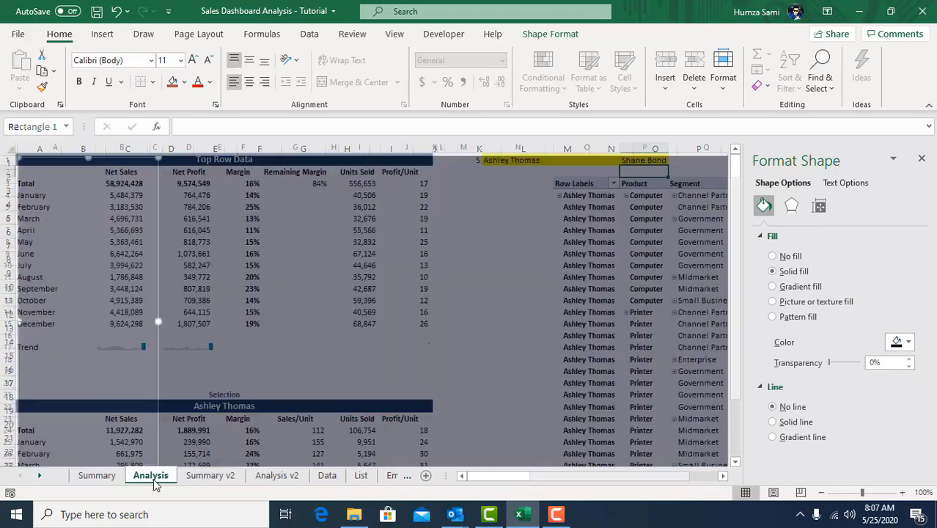
click(96, 475)
scroll(253, 387, up, 8)
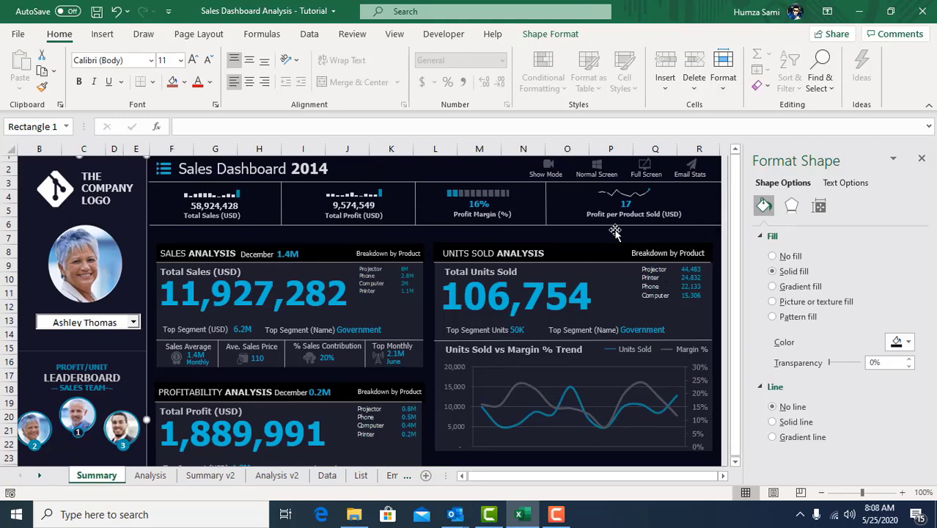
click(150, 476)
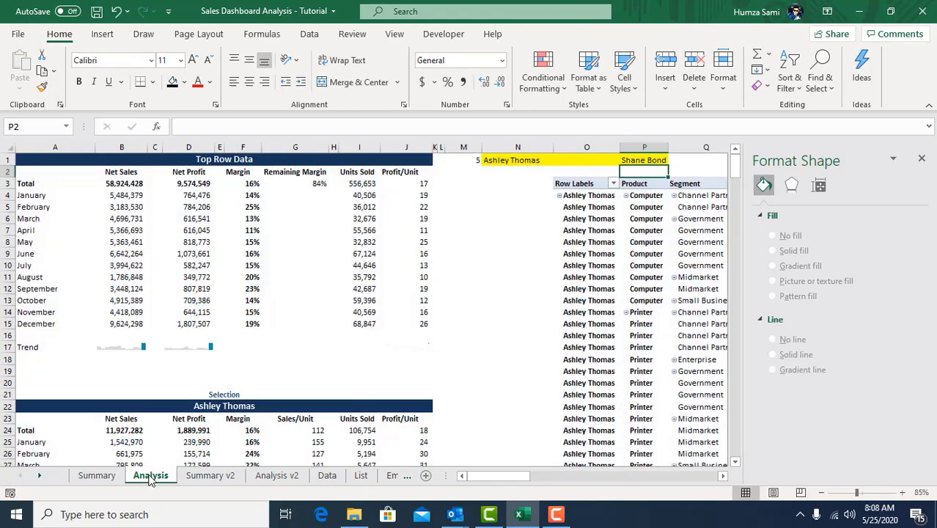
Step: Draw a horizontal straight line about 9.87" long across row 3 of the Summary v2 sheet, from the sidebar to column R
click(211, 476)
click(258, 274)
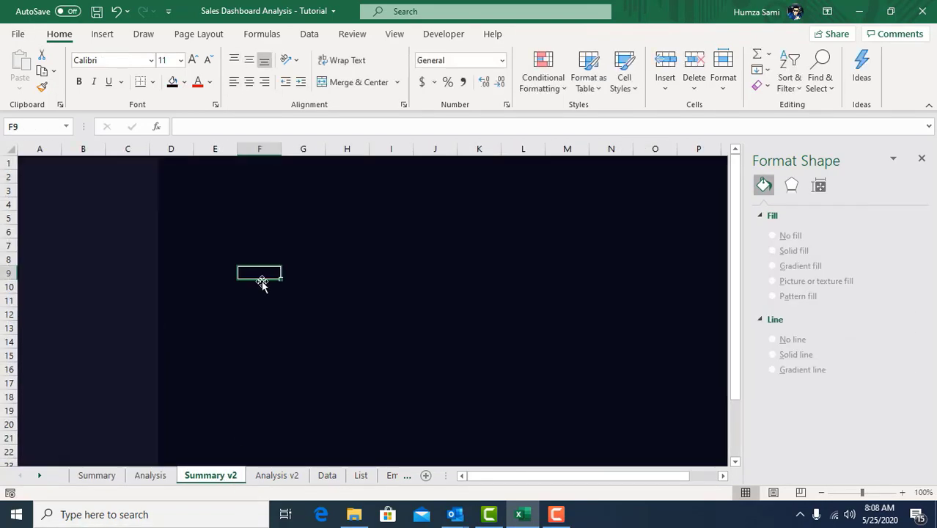
click(104, 35)
click(165, 83)
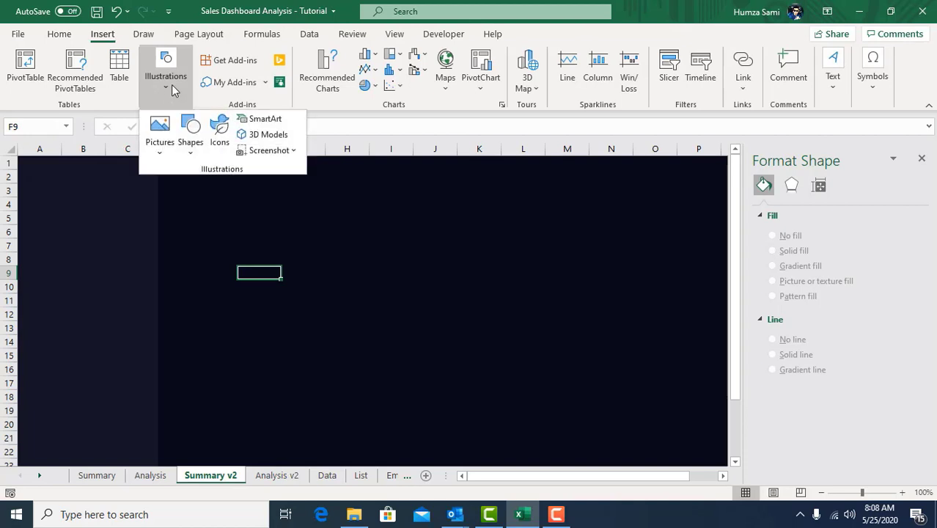
click(188, 143)
click(192, 188)
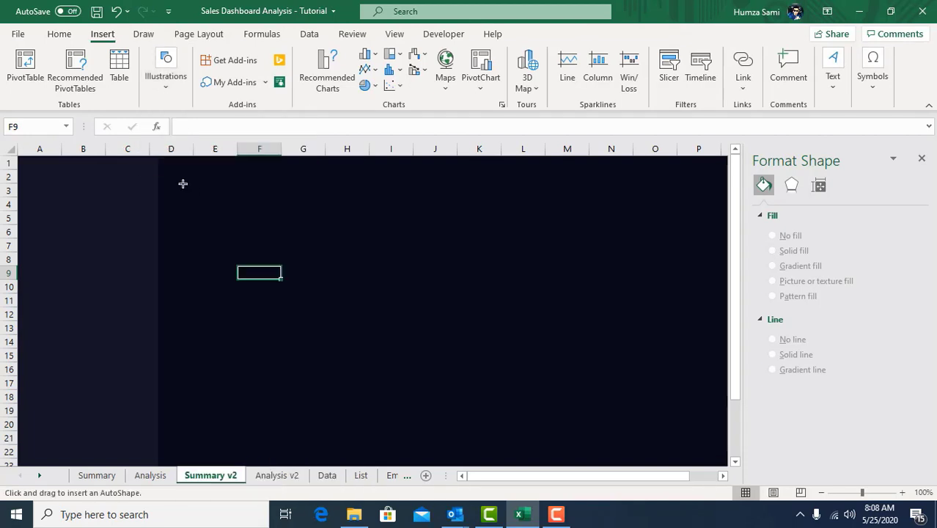
drag(163, 188, 548, 187)
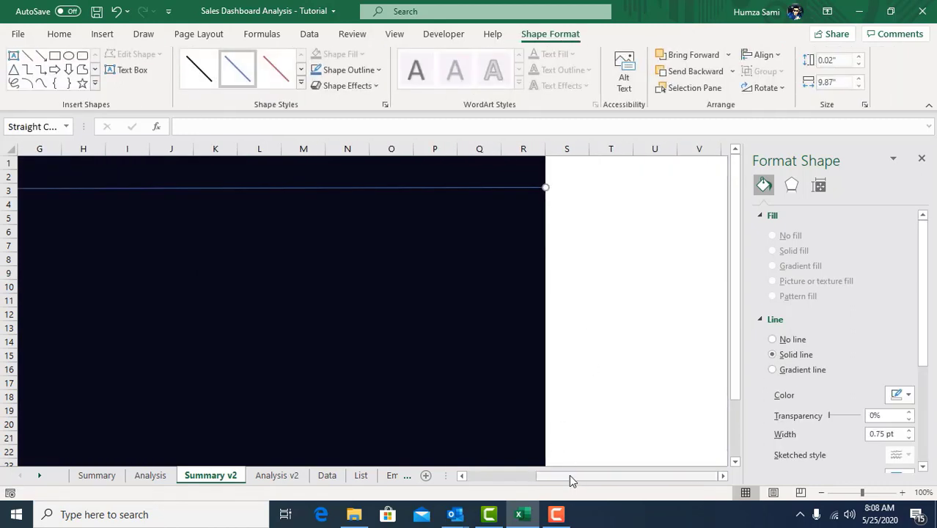
drag(569, 476, 515, 481)
ctrl+scroll(498, 266, down, 1)
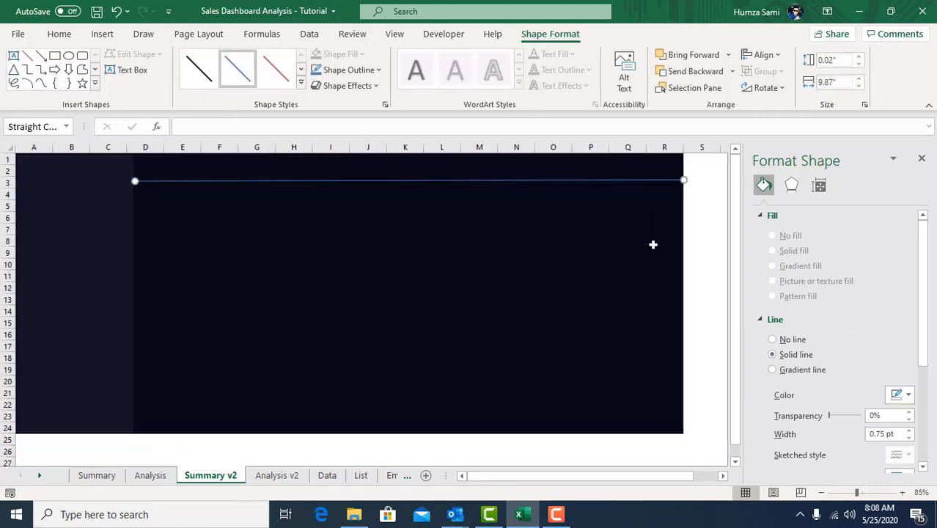
Step: Color the header line white and place a copy of it along the boundary between rows 5 and 6
click(898, 395)
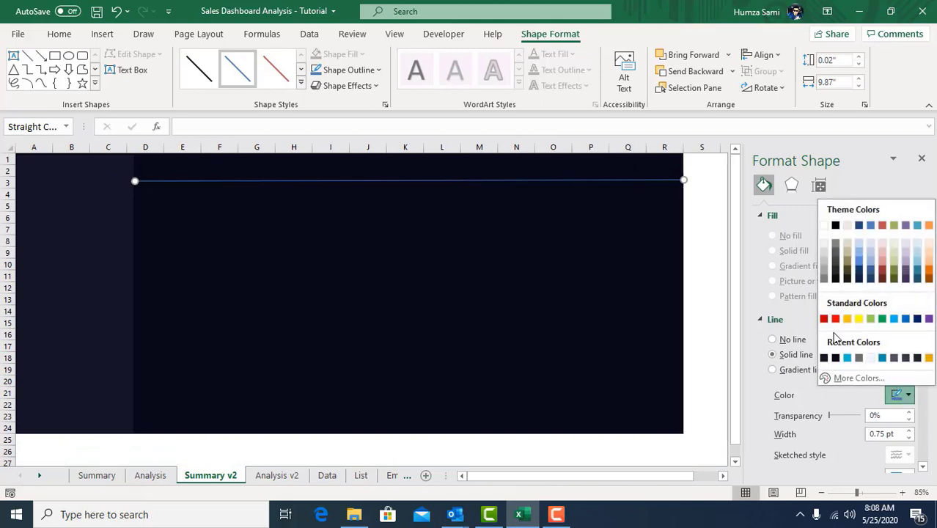
click(823, 226)
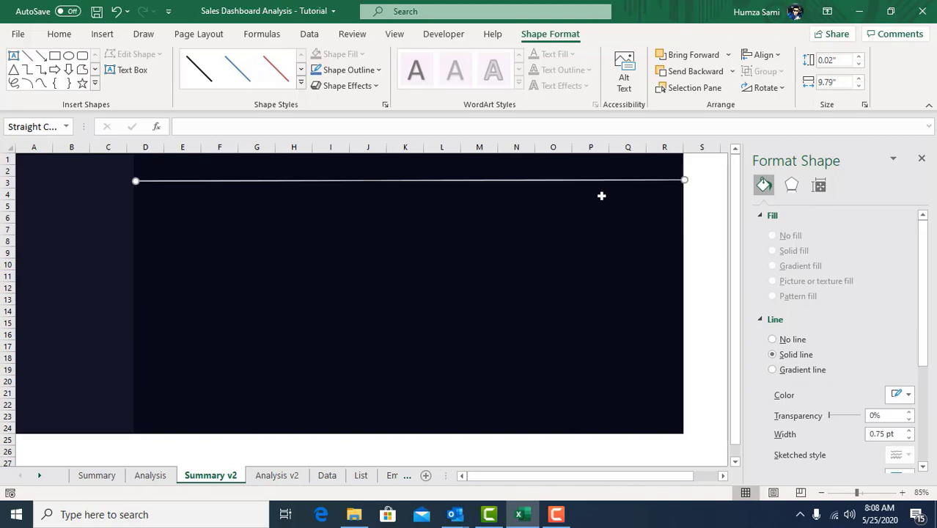
drag(604, 186, 602, 216)
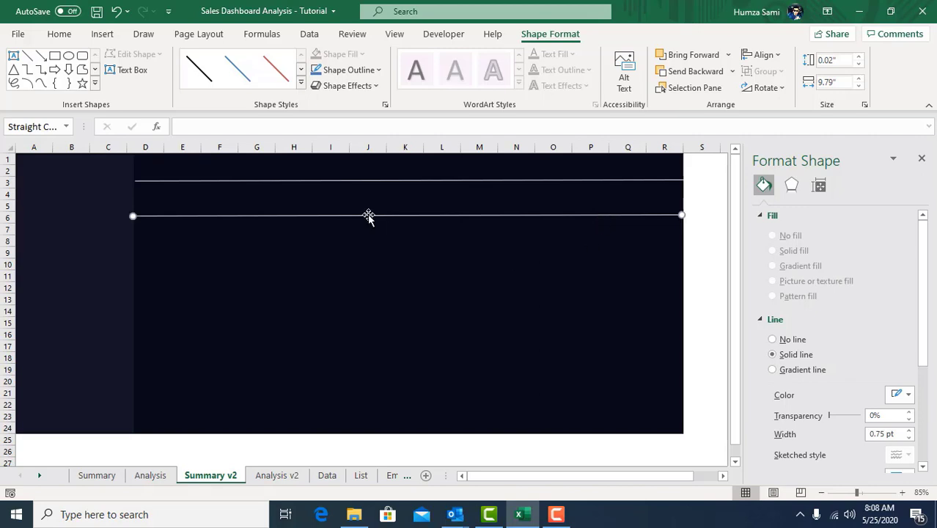
drag(337, 216, 340, 213)
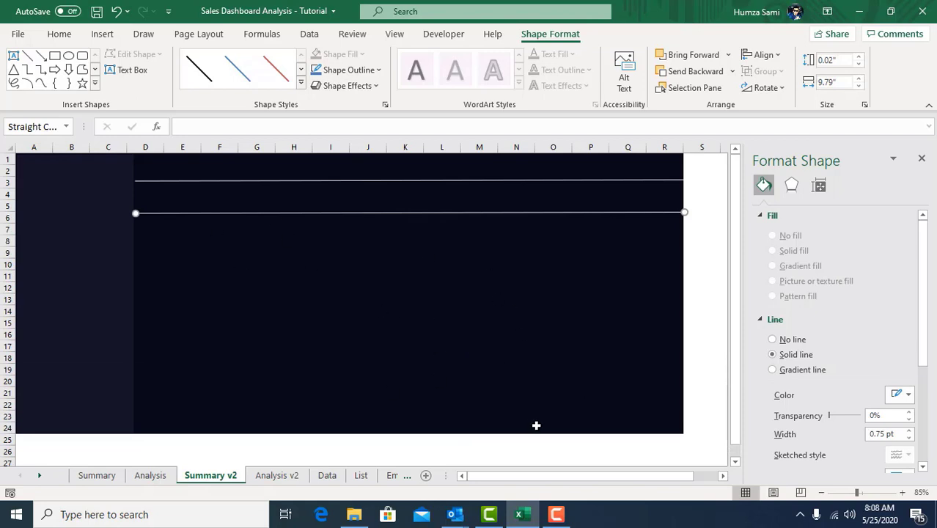
Step: Fill cells A25 through R37 of the Summary v2 sheet with the same very dark navy background color
scroll(536, 425, down, 2)
drag(677, 369, 82, 270)
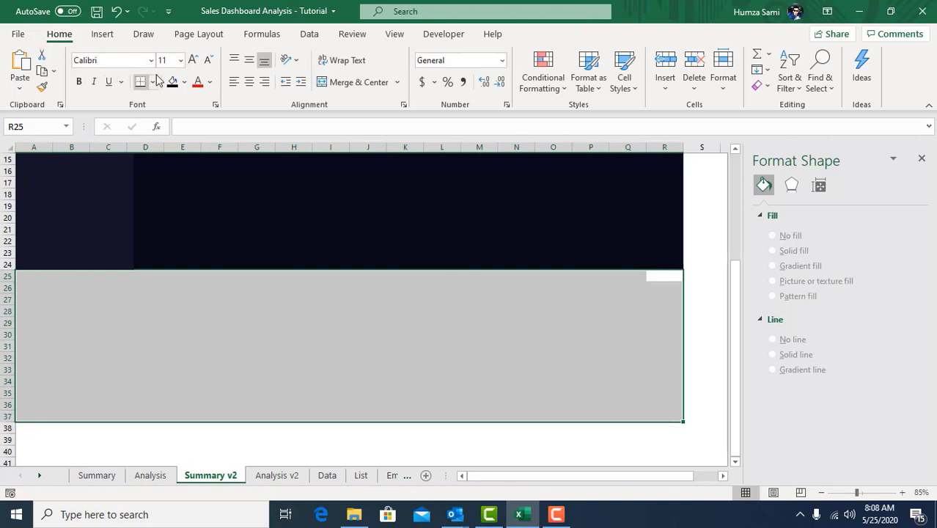
click(173, 81)
Step: Extend the sidebar rectangle down to the end of the navy background at row 37
click(88, 253)
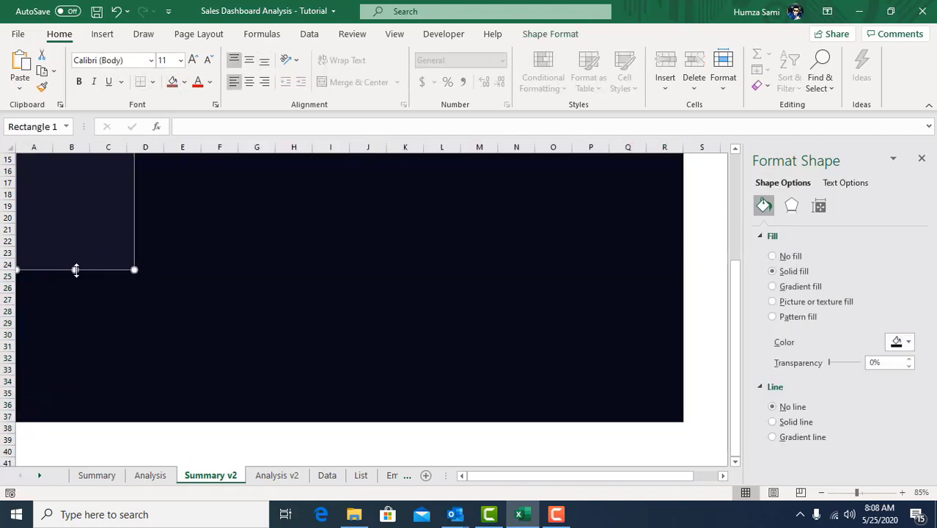
drag(75, 270, 76, 398)
click(127, 447)
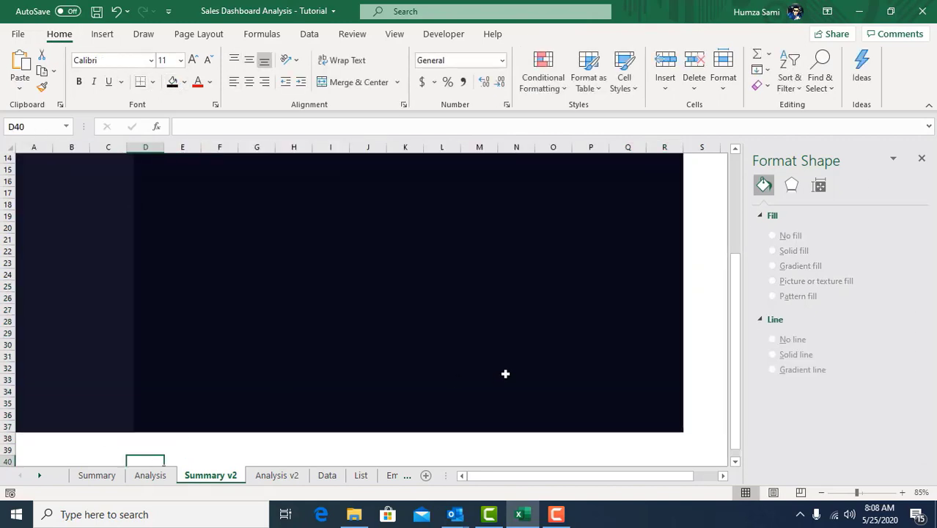
scroll(492, 340, up, 5)
scroll(491, 335, down, 1)
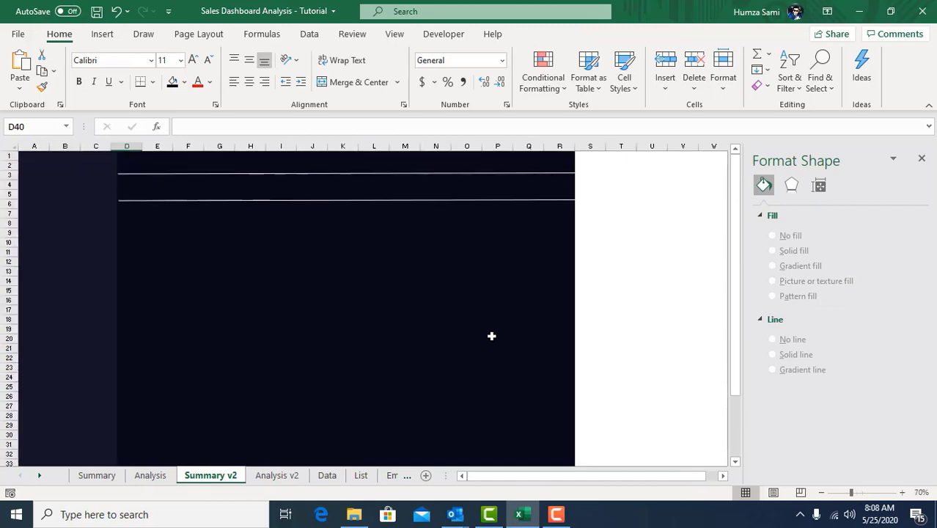
click(128, 200)
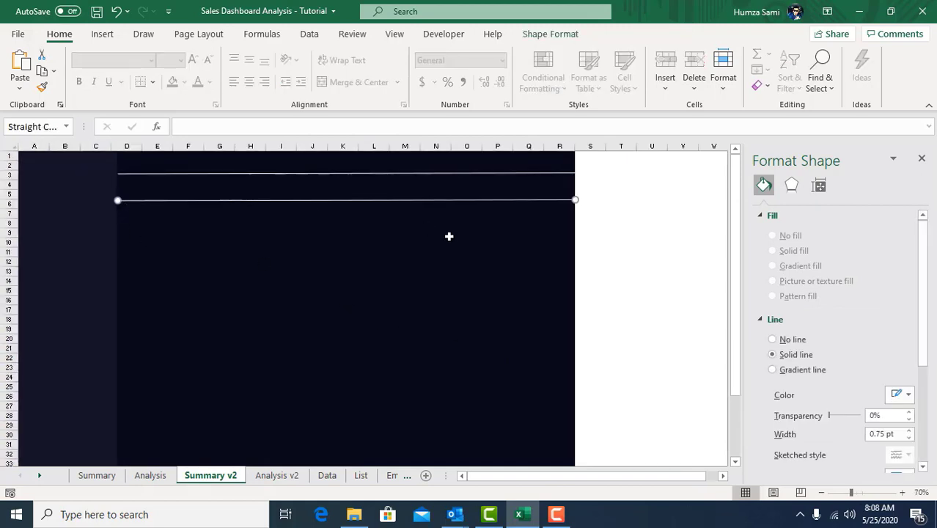
click(605, 250)
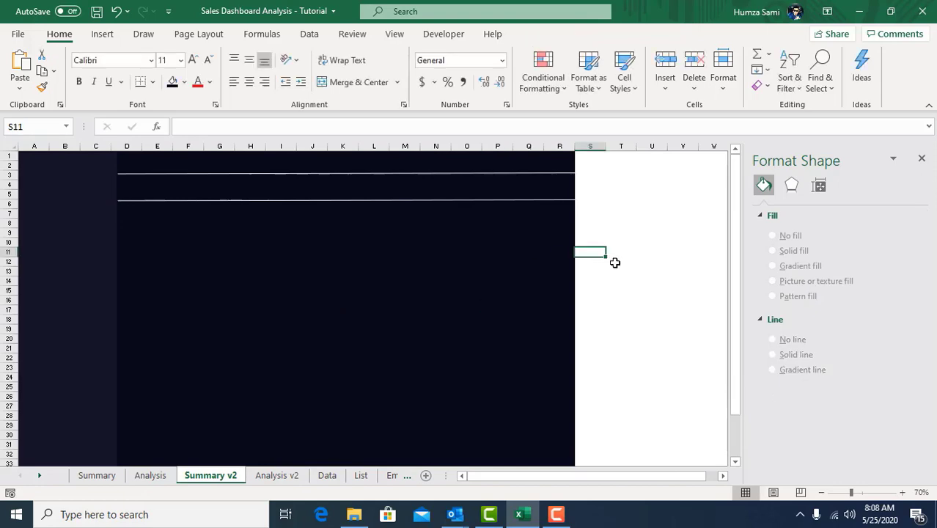
Step: Examine the layout of the original Summary sheet's cards and the fill and line formatting of the Sales Analysis background panel
click(86, 476)
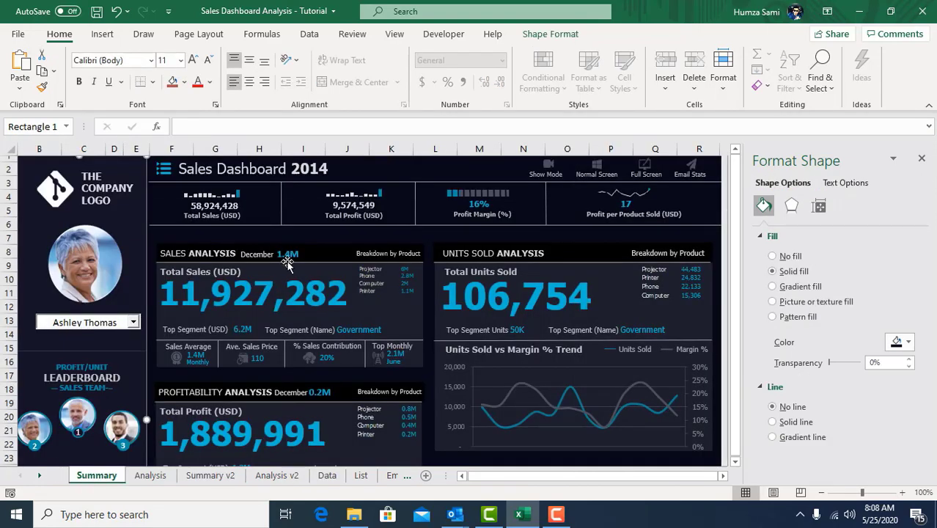
click(420, 364)
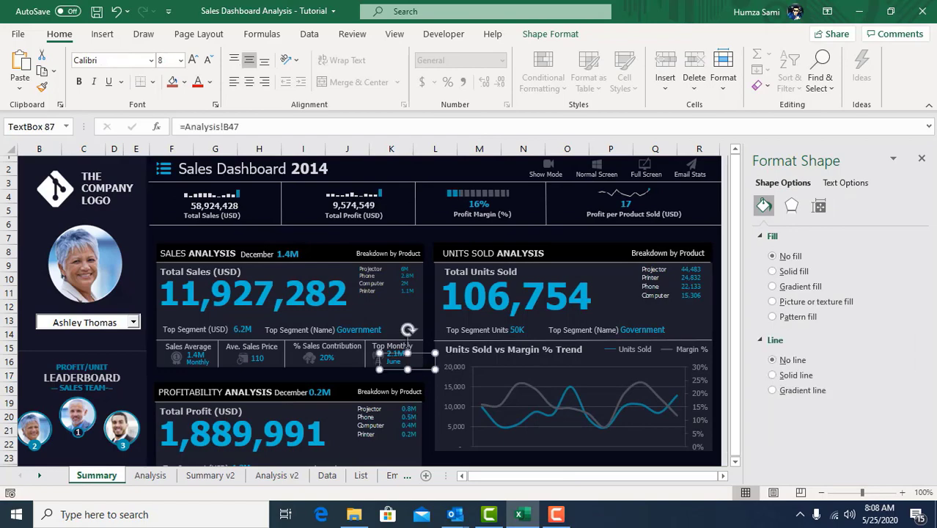
click(229, 311)
scroll(315, 300, down, 3)
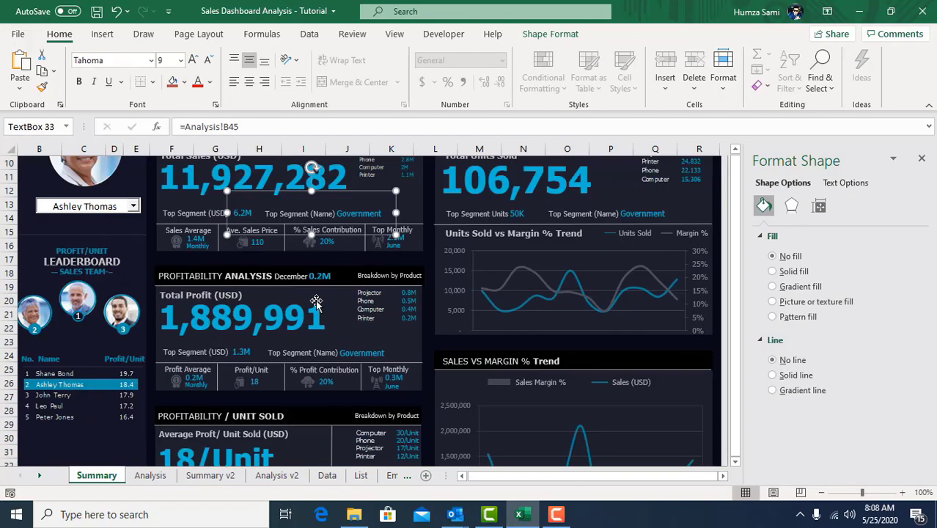
scroll(315, 302, up, 1)
scroll(316, 302, up, 2)
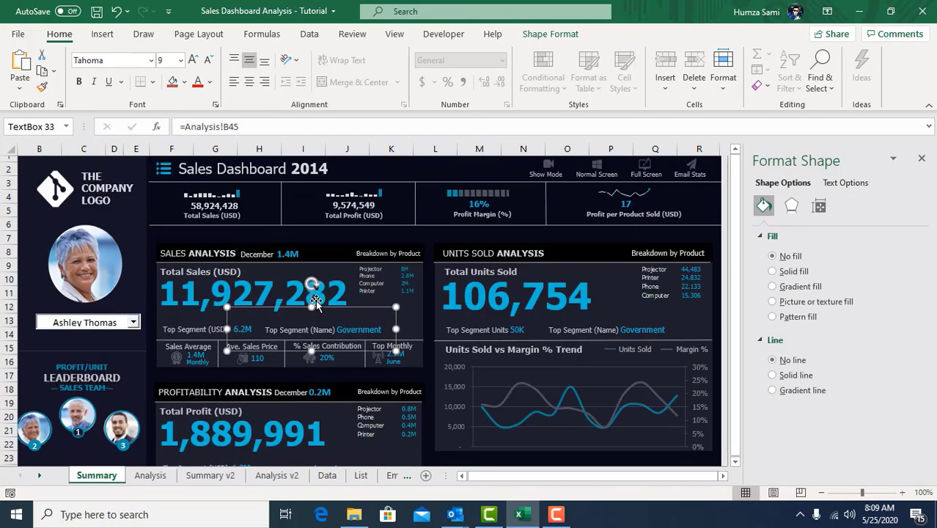
scroll(316, 302, down, 6)
scroll(316, 302, up, 3)
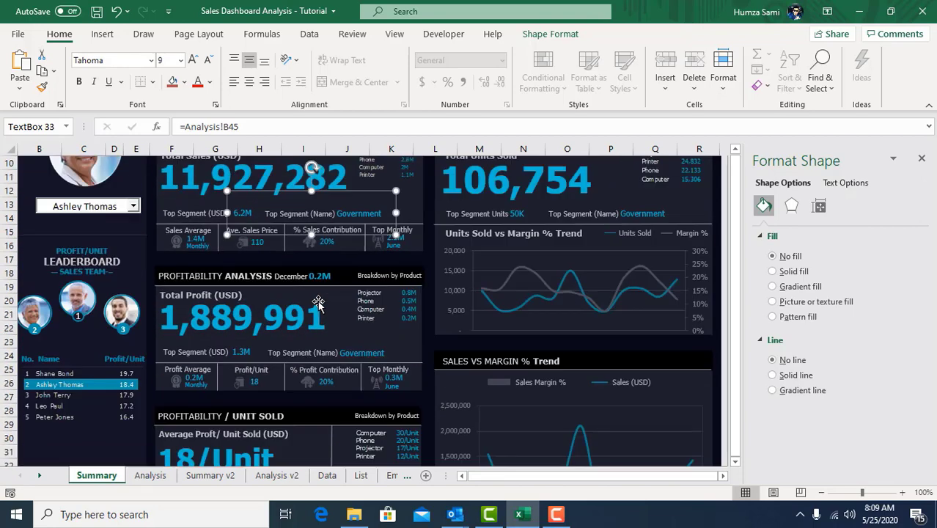
scroll(412, 348, up, 3)
click(415, 321)
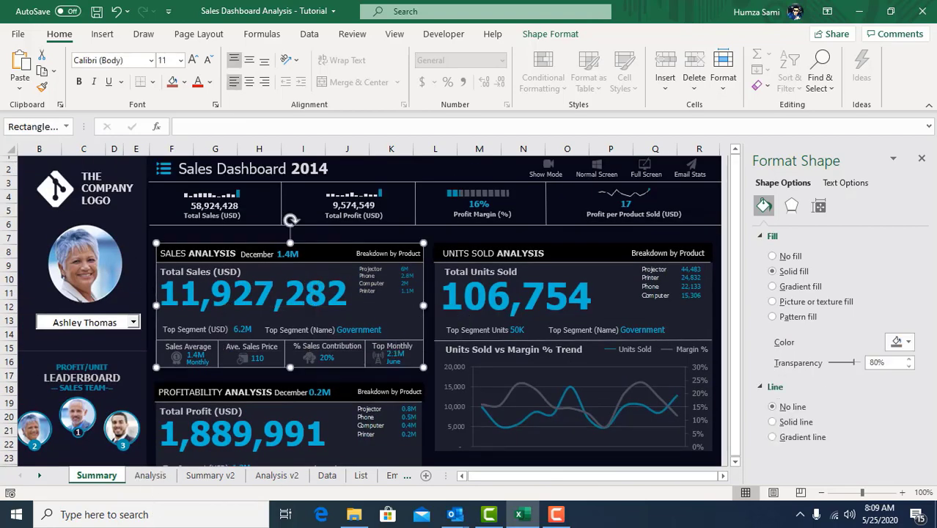
click(155, 481)
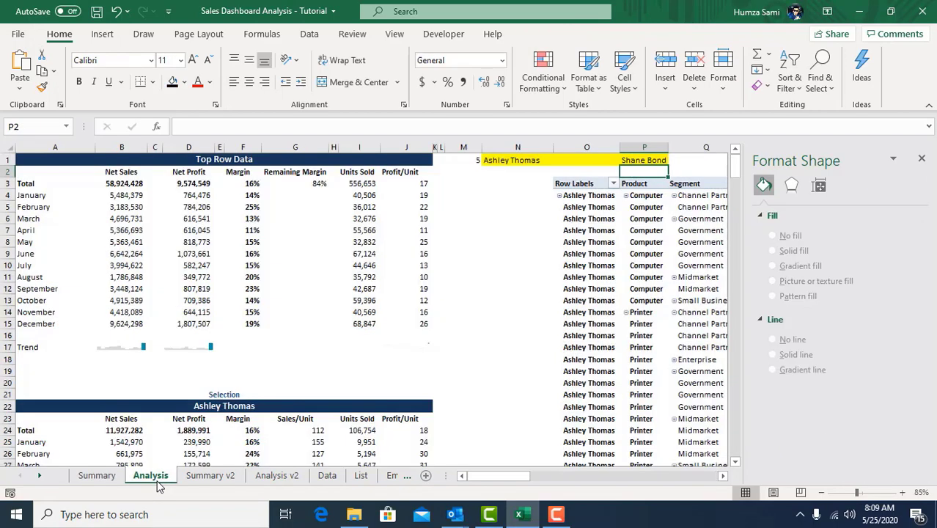
Step: Draw a rectangle about 2.04" high and 4.81" wide over columns D to K, rows 11 to 20, of the Summary v2 sheet
click(198, 478)
click(107, 34)
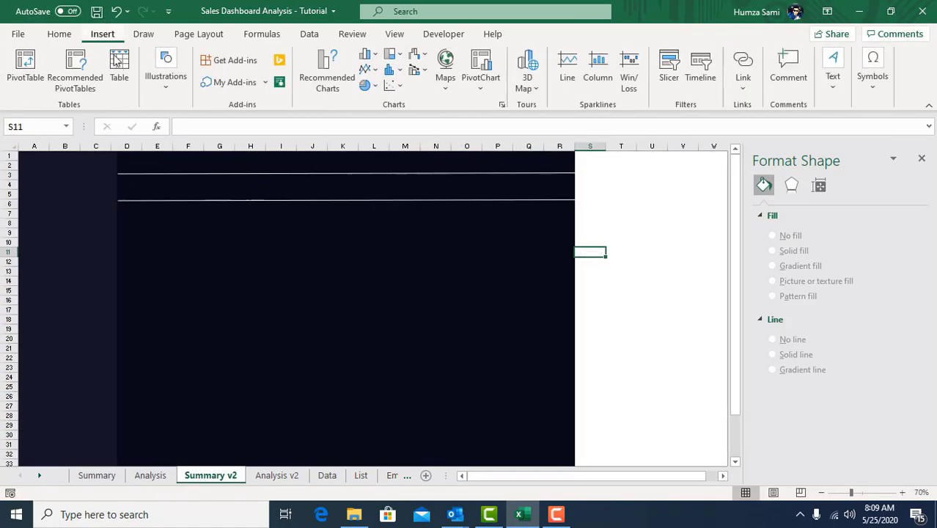
click(168, 85)
click(190, 147)
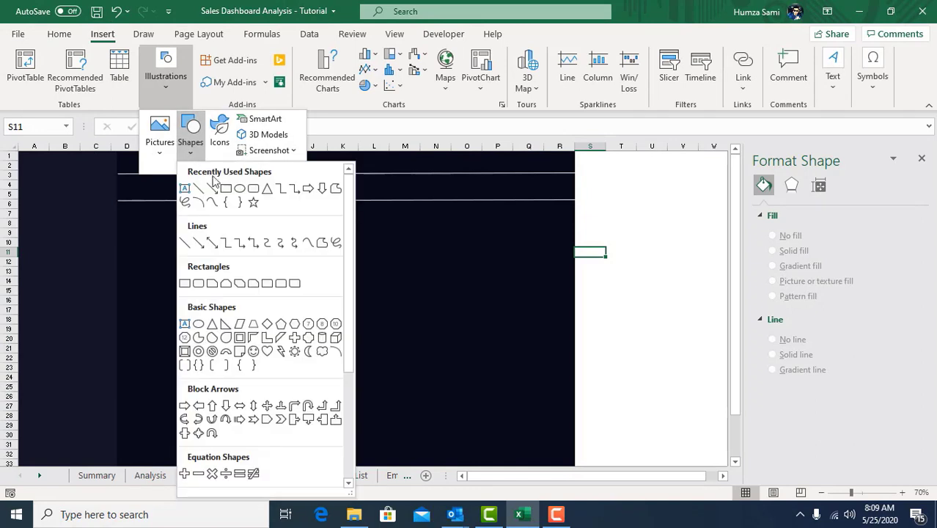
click(225, 189)
click(176, 87)
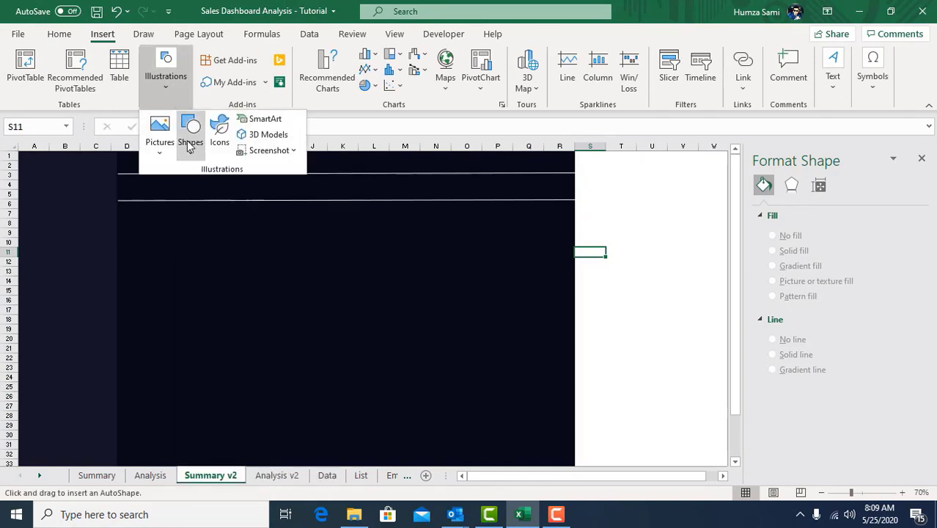
click(190, 147)
click(220, 195)
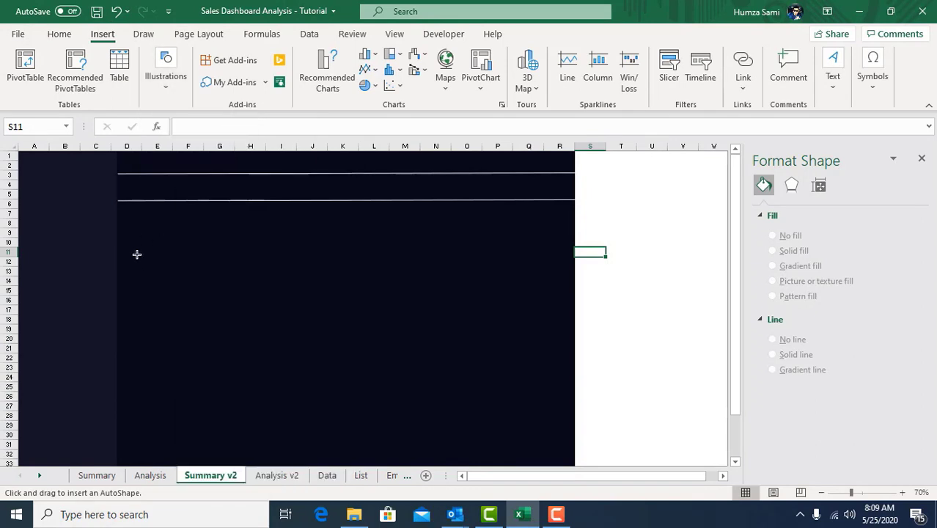
mouse_move(129, 245)
mouse_down()
mouse_move(303, 359)
mouse_move(347, 332)
mouse_move(351, 340)
mouse_up()
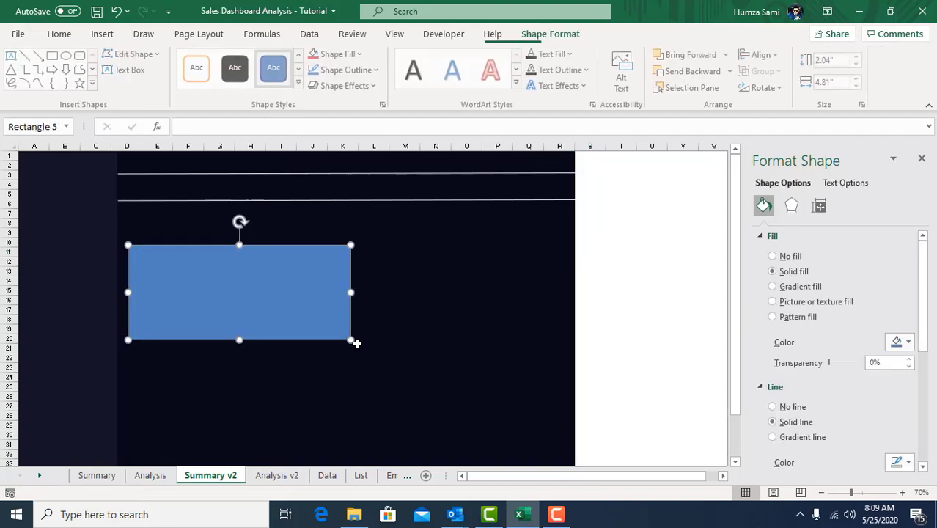
Step: Give the new card rectangle a solid gray fill with 80% transparency and no outline
right_click(277, 322)
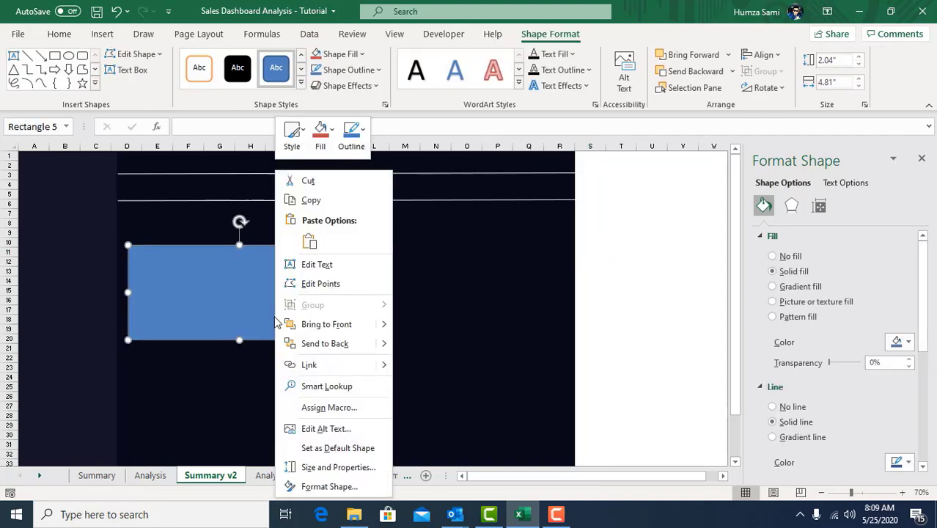
click(330, 486)
click(901, 342)
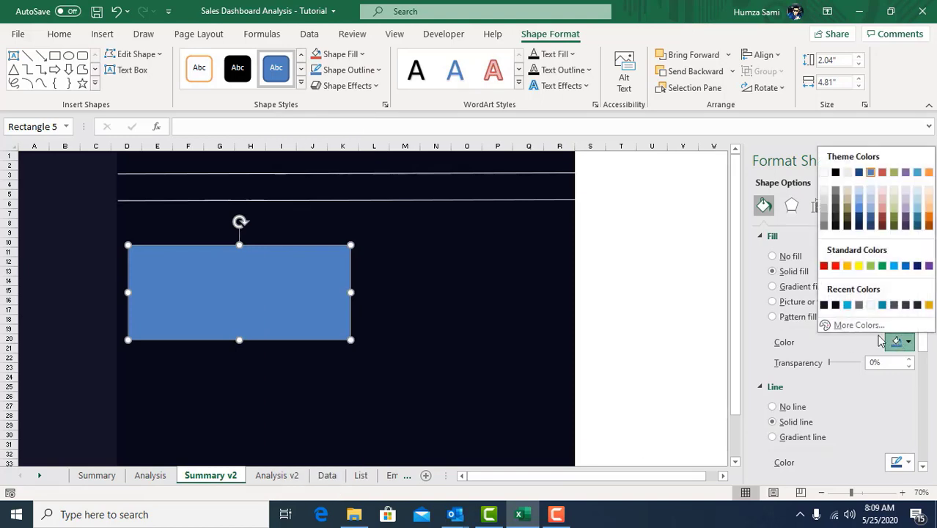
click(860, 306)
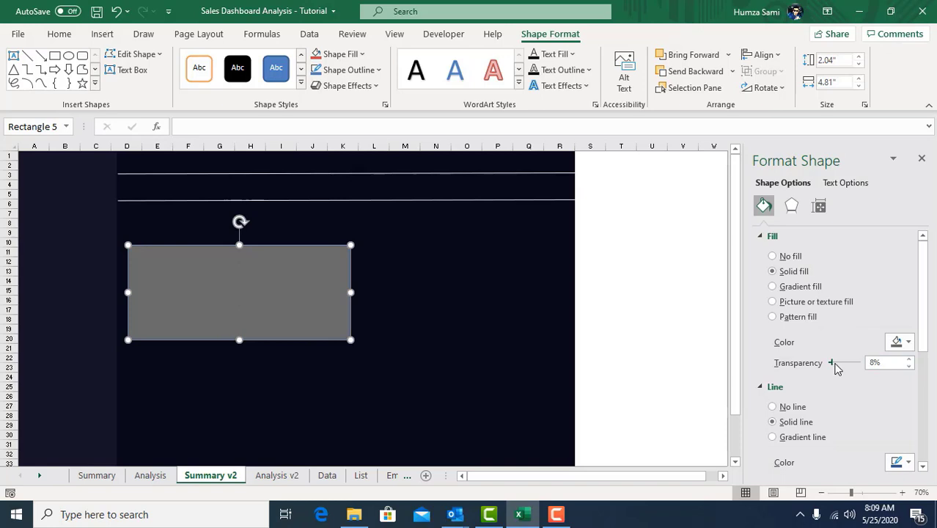
drag(835, 365, 854, 372)
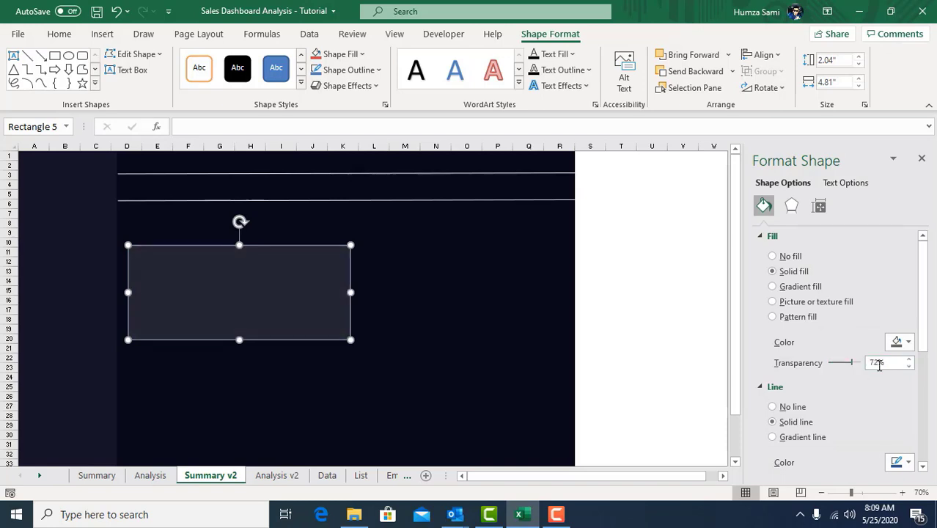
text(80)
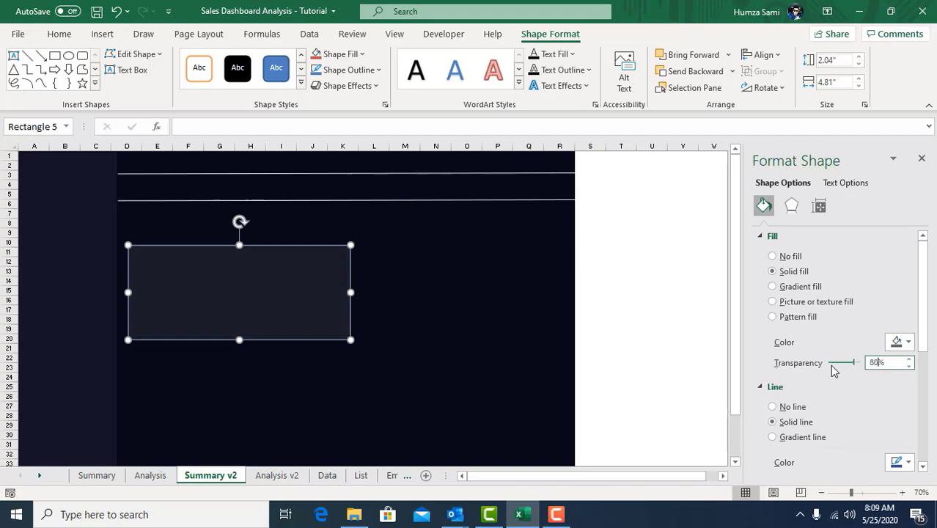
click(772, 406)
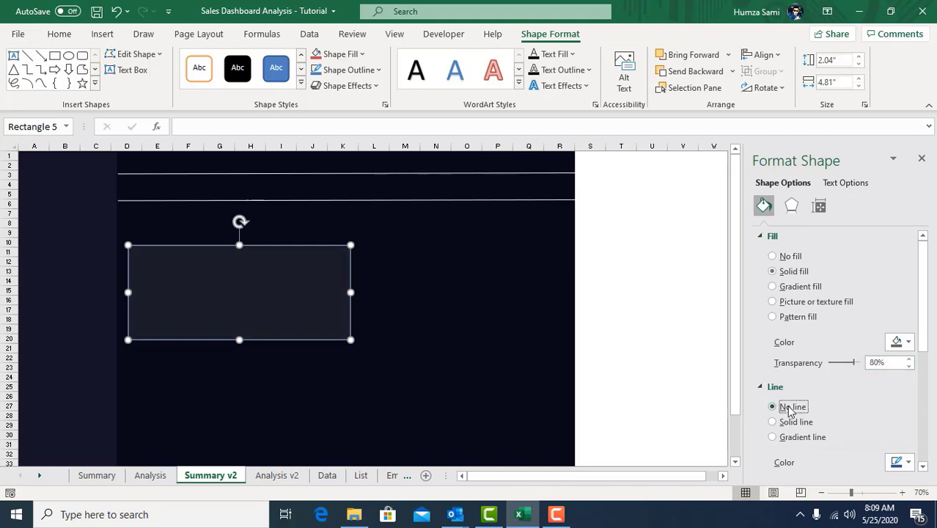
click(678, 317)
click(309, 289)
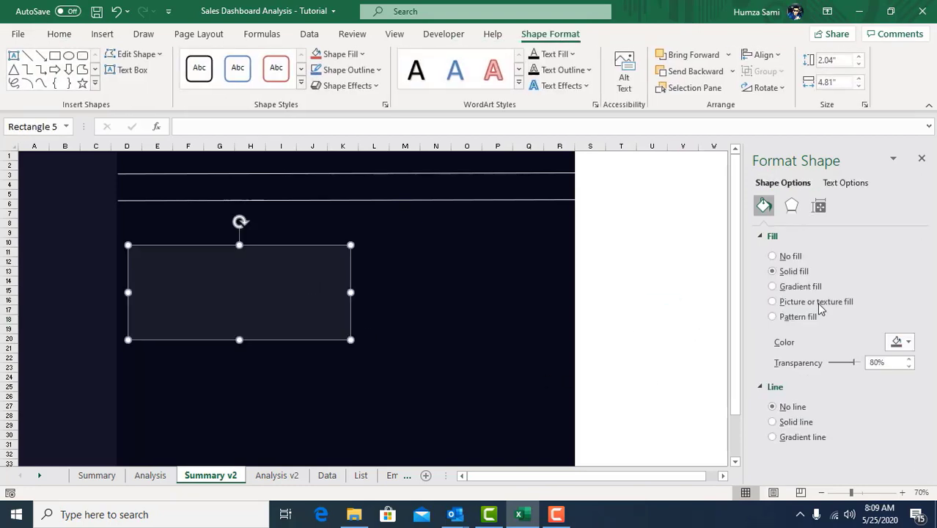
click(711, 283)
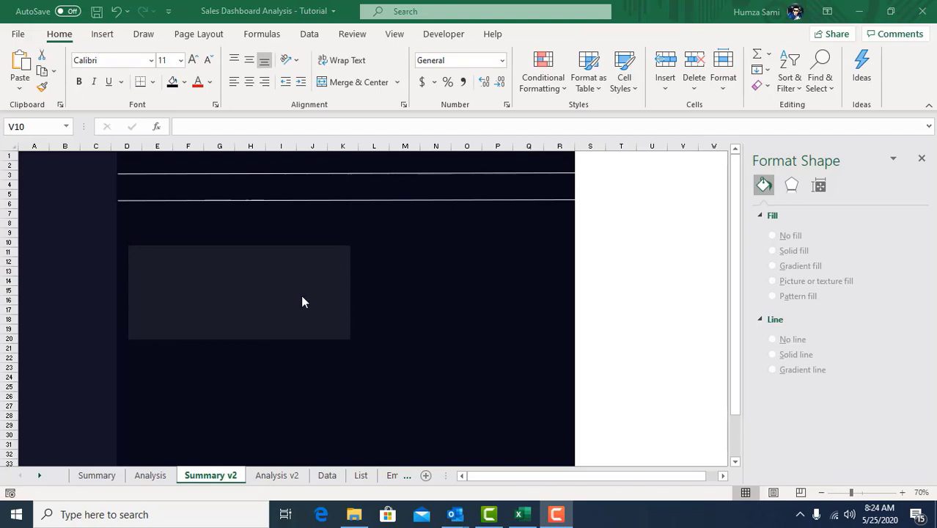
Step: Draw a header strip rectangle about 0.28" high and 4.82" wide directly above the gray card
click(103, 34)
click(166, 86)
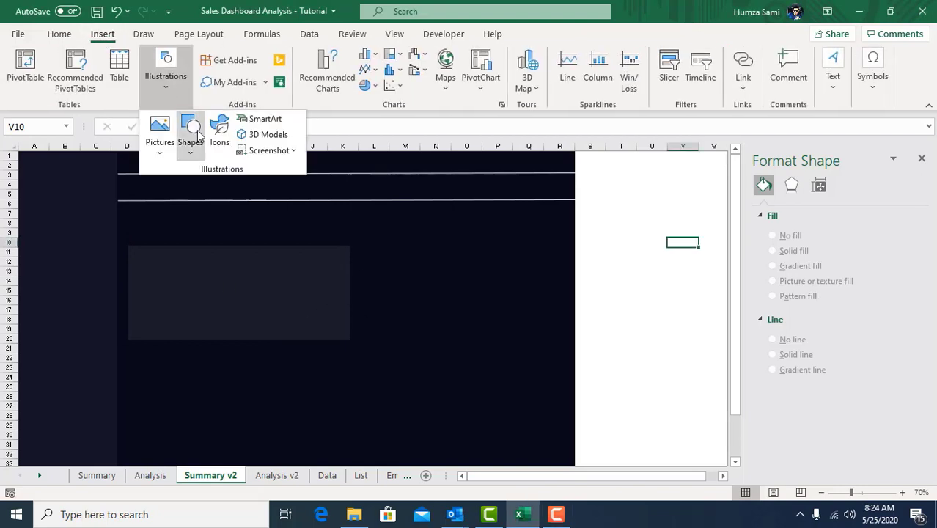
click(191, 136)
click(221, 189)
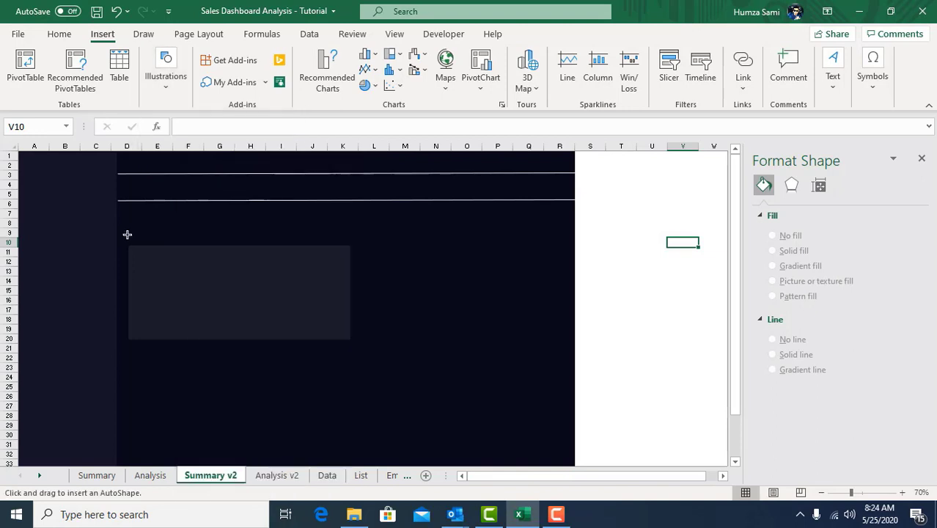
drag(147, 244, 350, 246)
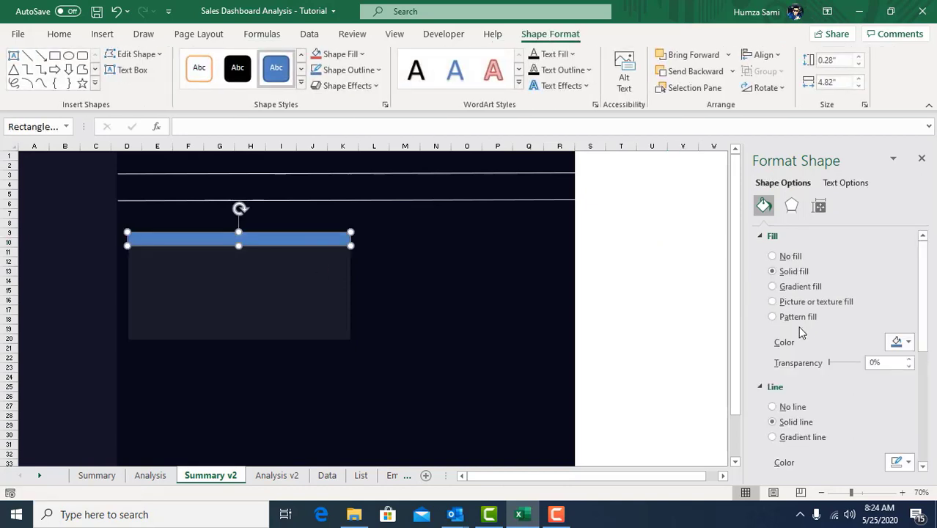
Step: Fill the card's header strip with solid black and remove its outline
click(908, 341)
click(824, 305)
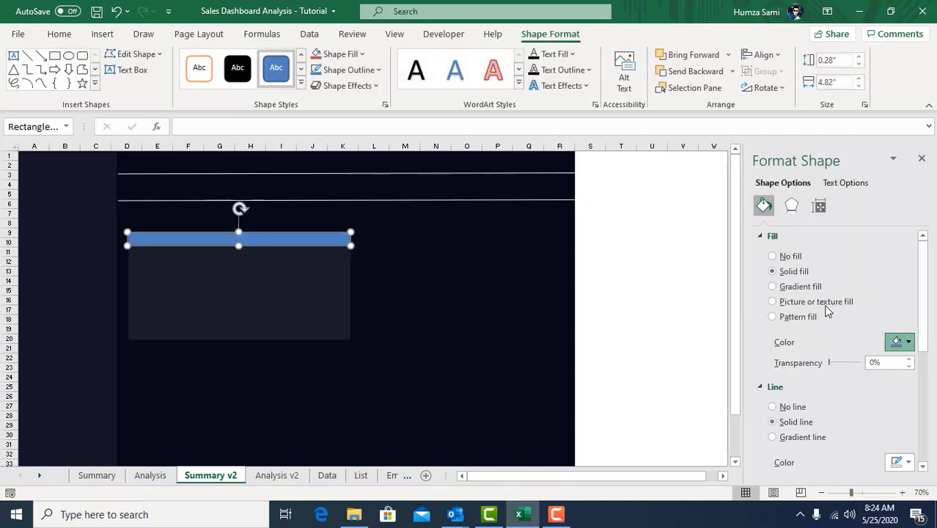
click(806, 409)
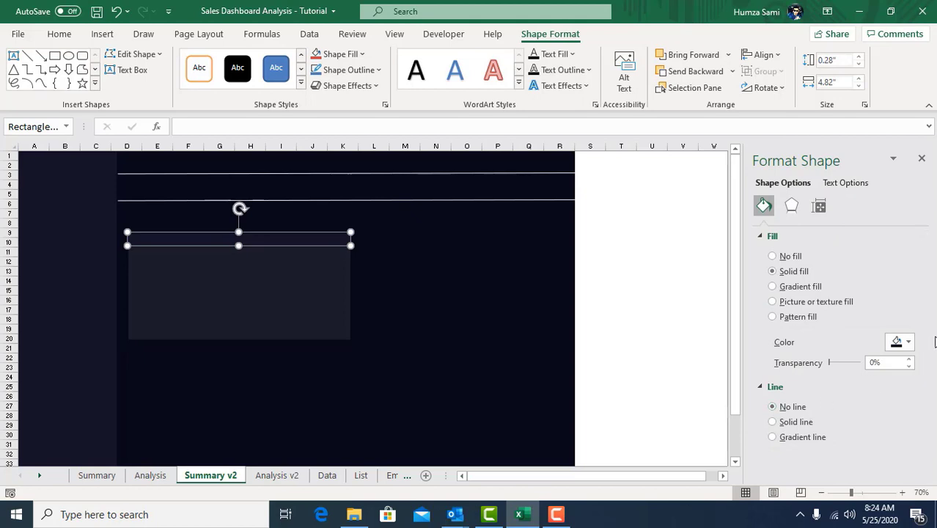
click(907, 341)
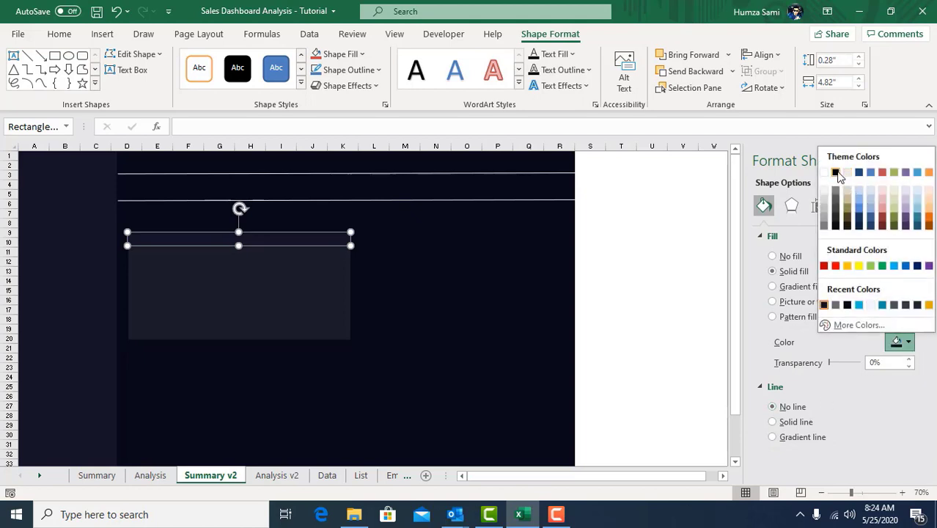
click(836, 173)
click(614, 271)
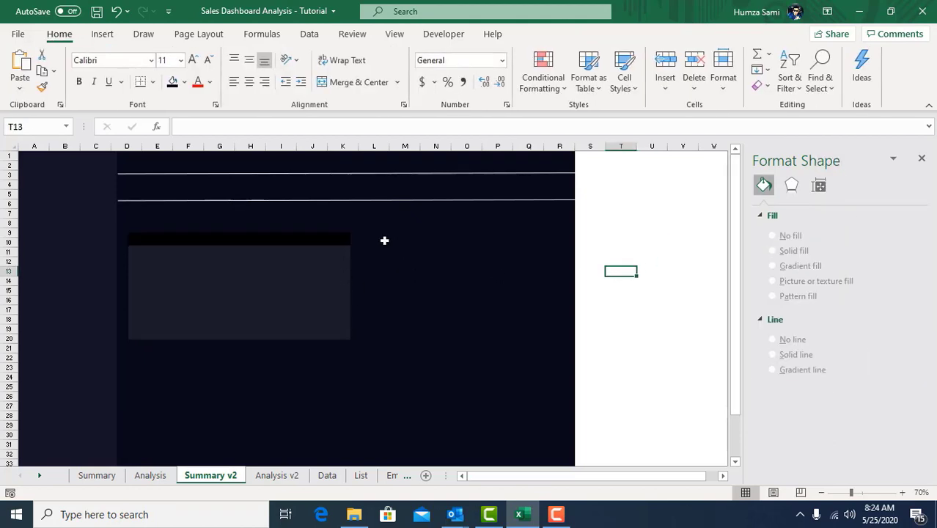
Step: Place a copy of the white header line along the black strip's lower edge, shortened to the card's width of about 4.82"
click(371, 174)
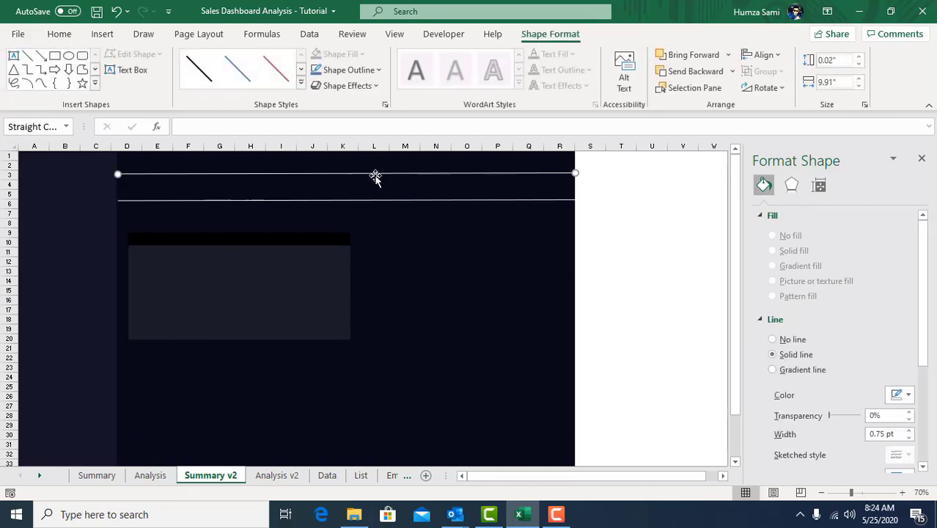
drag(384, 178, 383, 247)
key(shift+Left)
key(shift+Left)
key(shift+Left)
key(shift+Left)
key(shift+Left)
key(shift+Left)
key(shift+Left)
key(shift+Left)
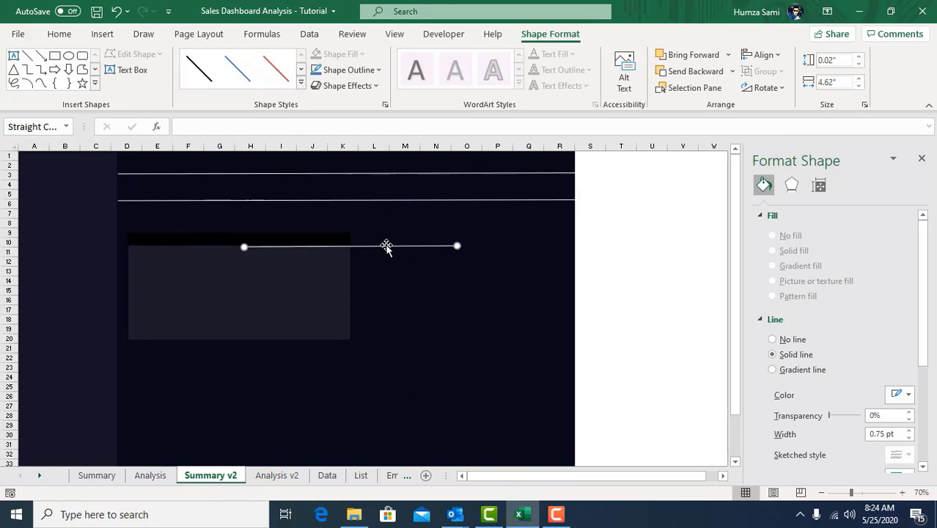
drag(384, 247, 273, 245)
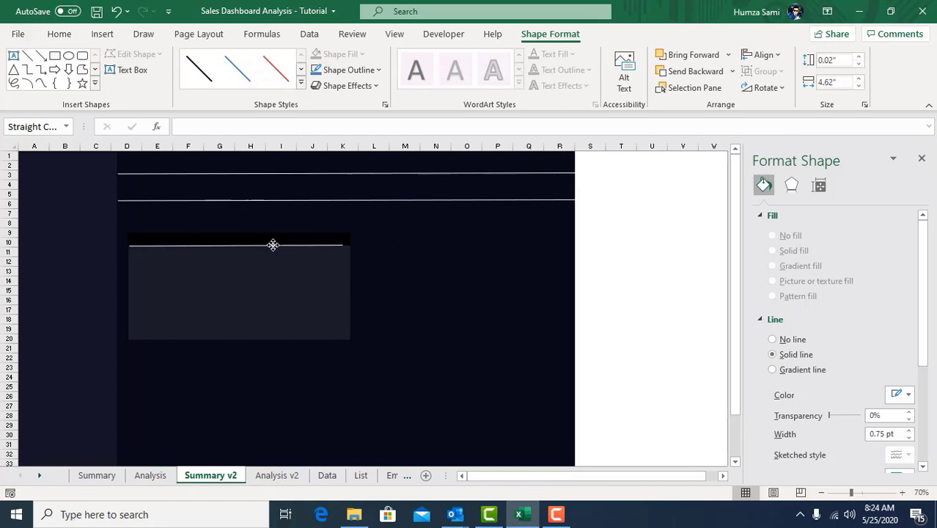
drag(342, 245, 349, 246)
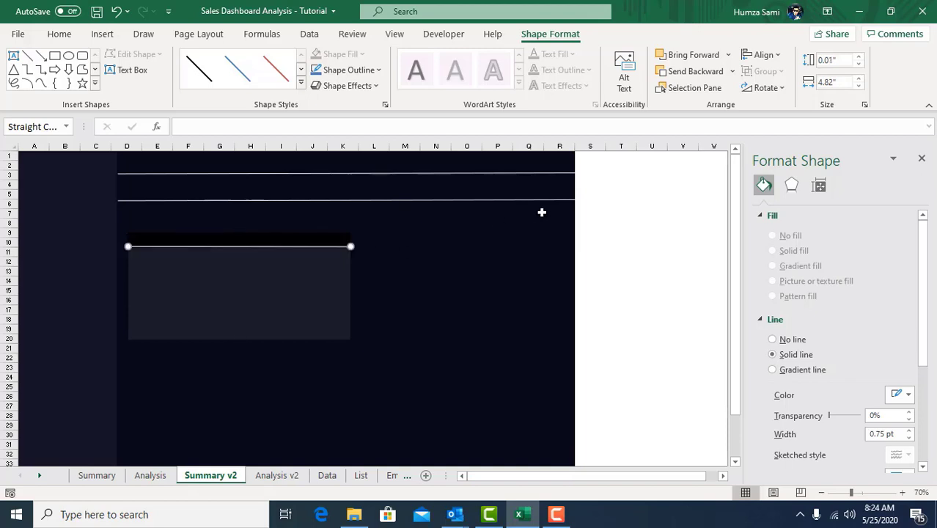
click(590, 204)
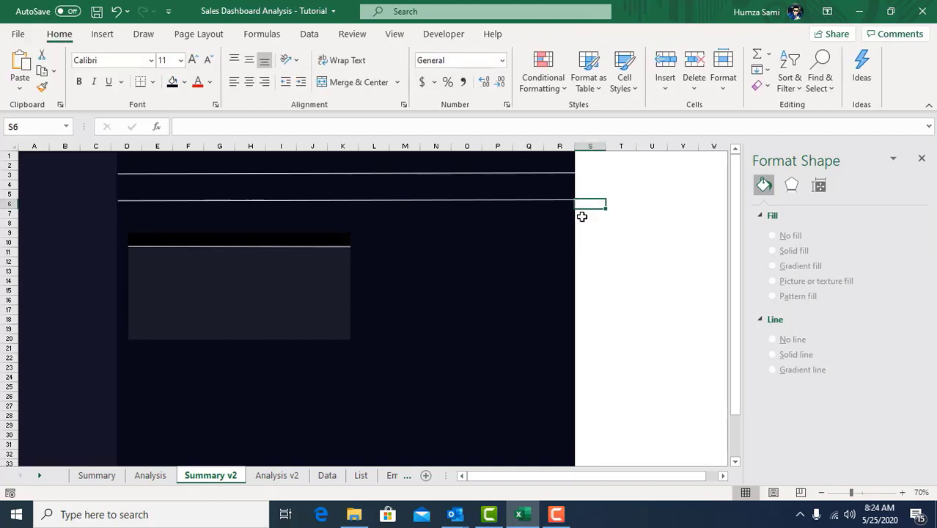
Step: Stretch the black header strip slightly upward so that it is a little taller
click(305, 238)
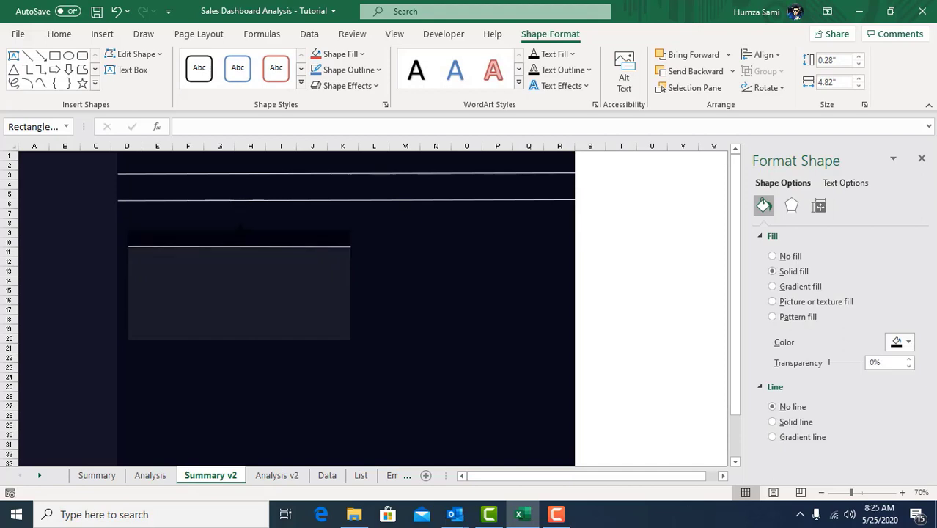
click(505, 157)
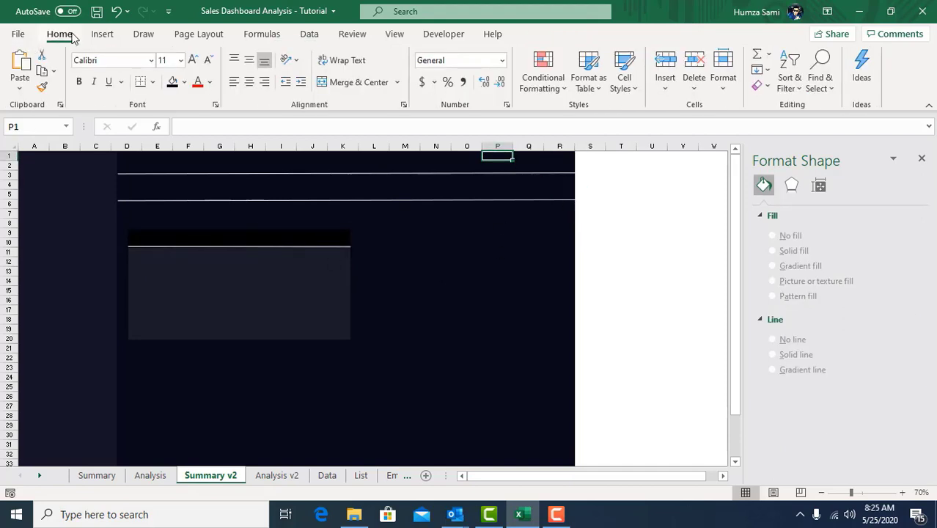
click(104, 34)
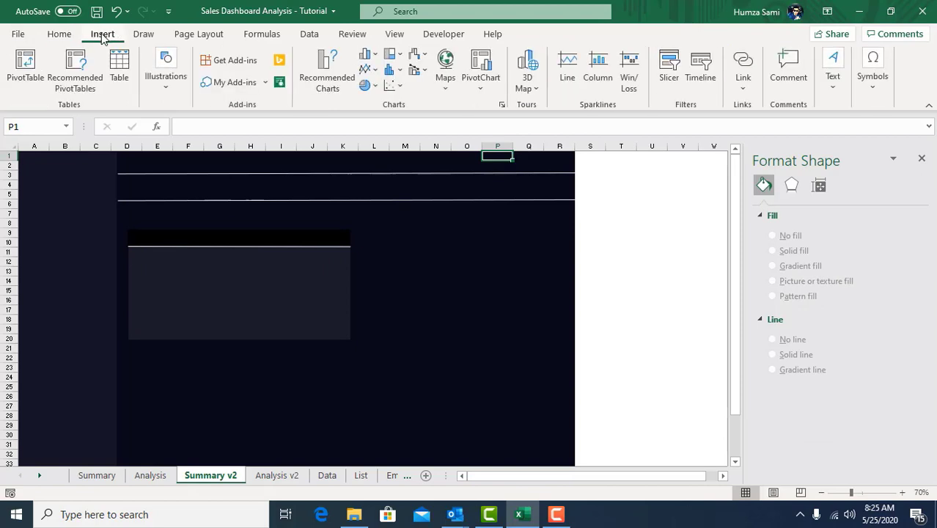
Step: Insert a text box reading "SALES ANALYSIS" on the empty dark area beside the card
click(832, 73)
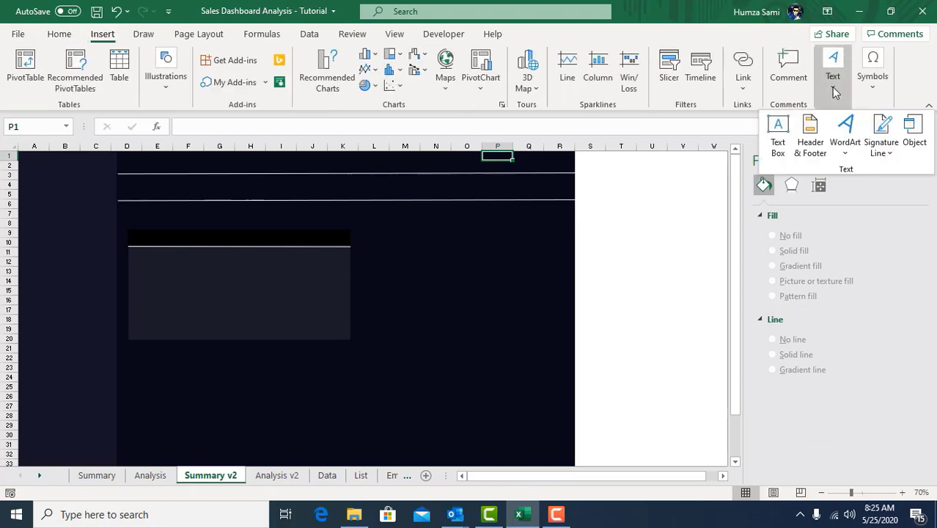
click(778, 132)
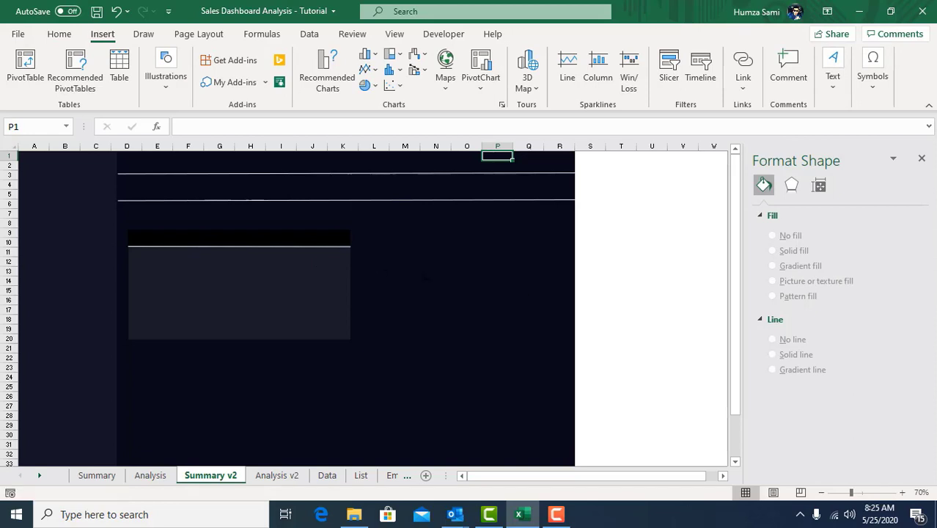
drag(375, 263, 526, 296)
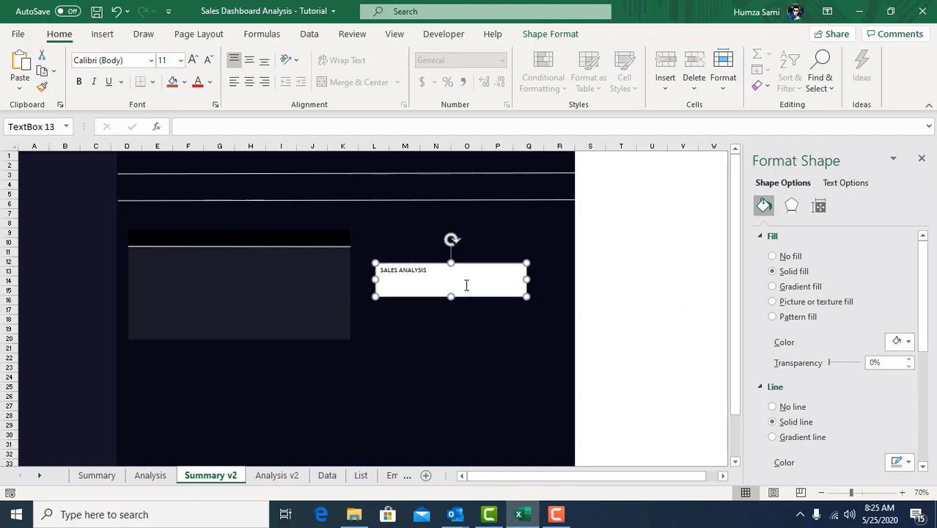
right_click(466, 285)
click(486, 277)
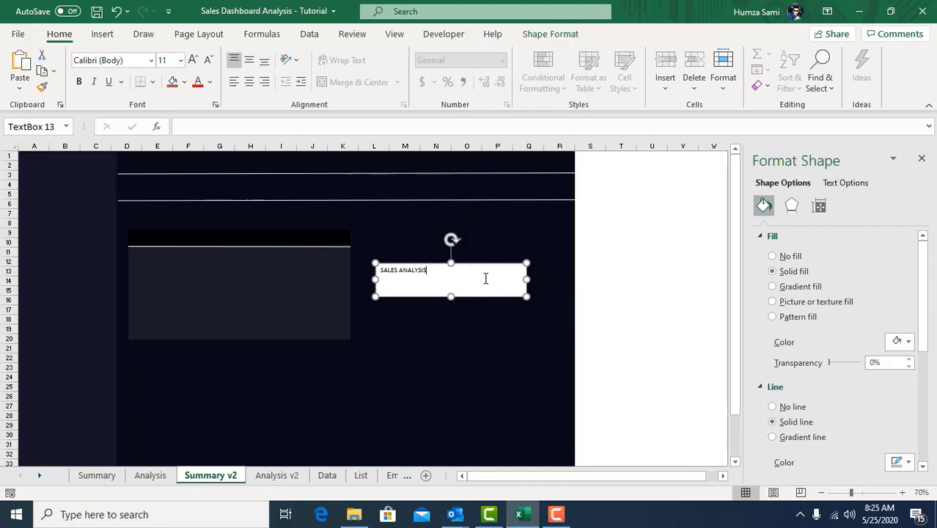
Step: Remove the SALES ANALYSIS text box's fill and outline and place it at the start of the card's black header strip
click(797, 257)
click(789, 359)
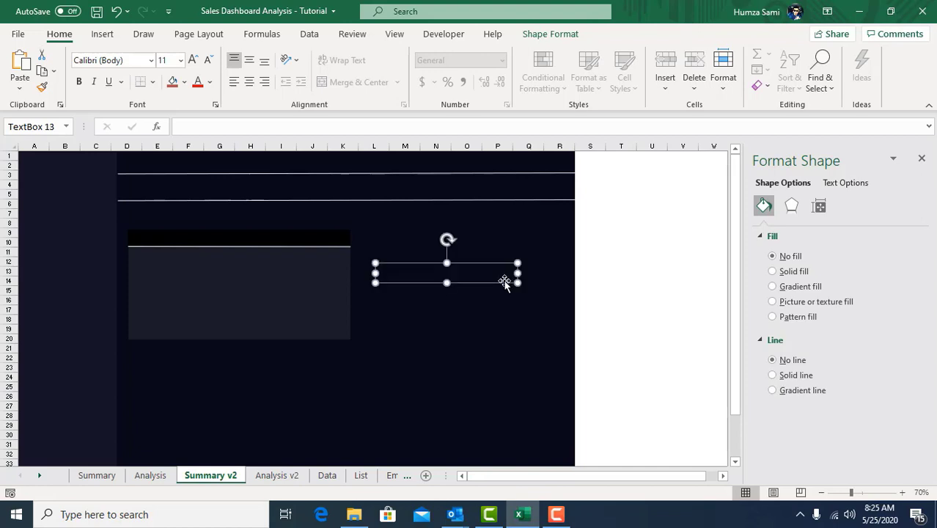
drag(505, 280, 251, 220)
Step: Format the SALES ANALYSIS title as white, bold Tahoma at size 14
click(209, 81)
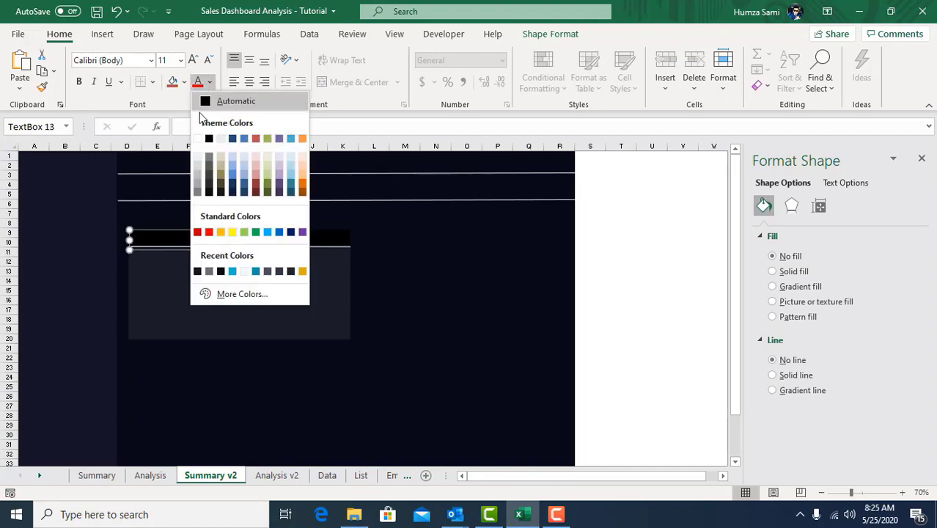
click(201, 138)
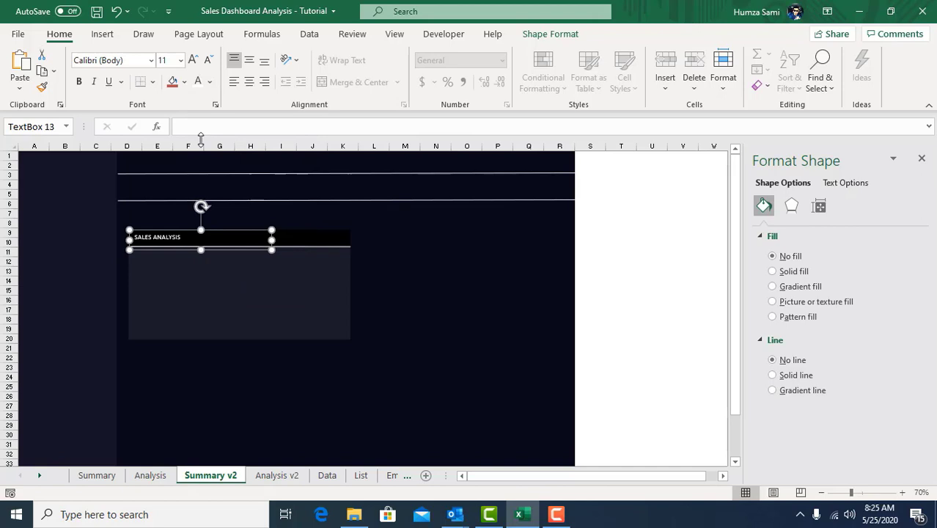
click(79, 82)
click(110, 60)
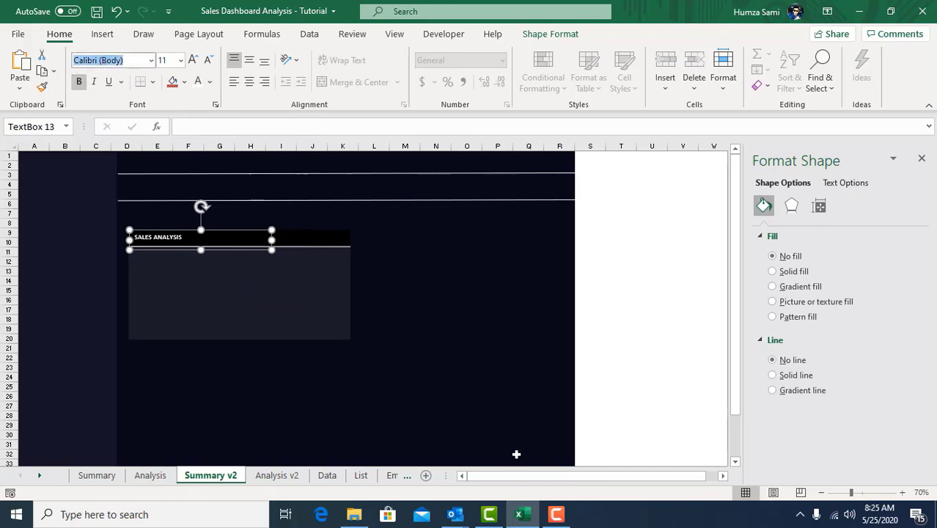
text(Tahoma)
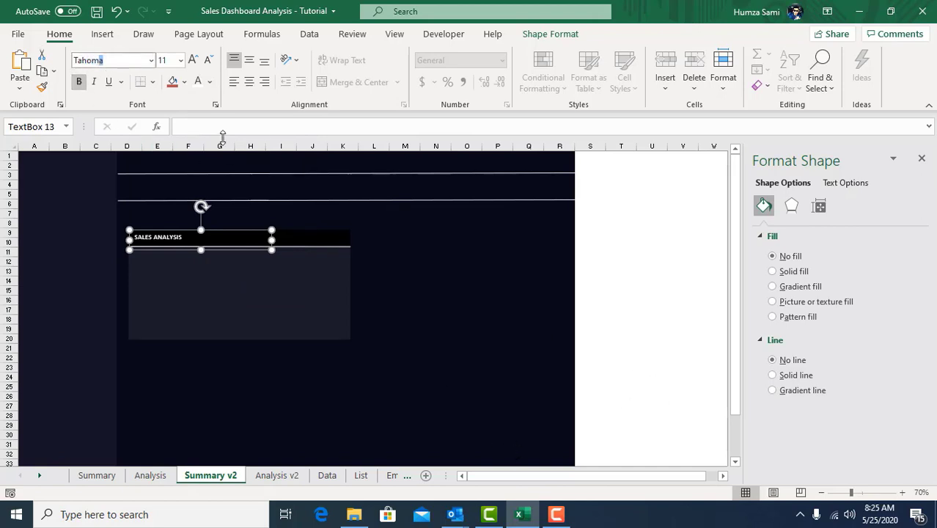
key(Tab)
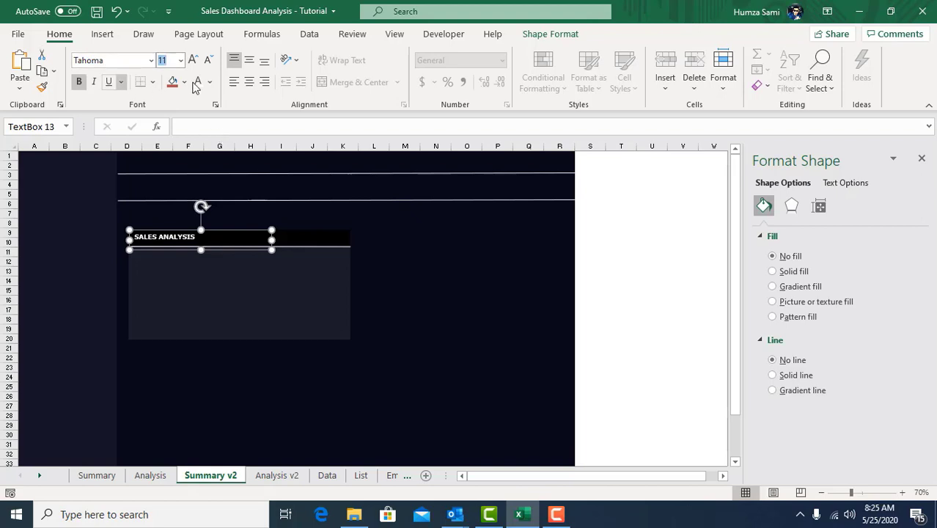
click(193, 60)
click(193, 60)
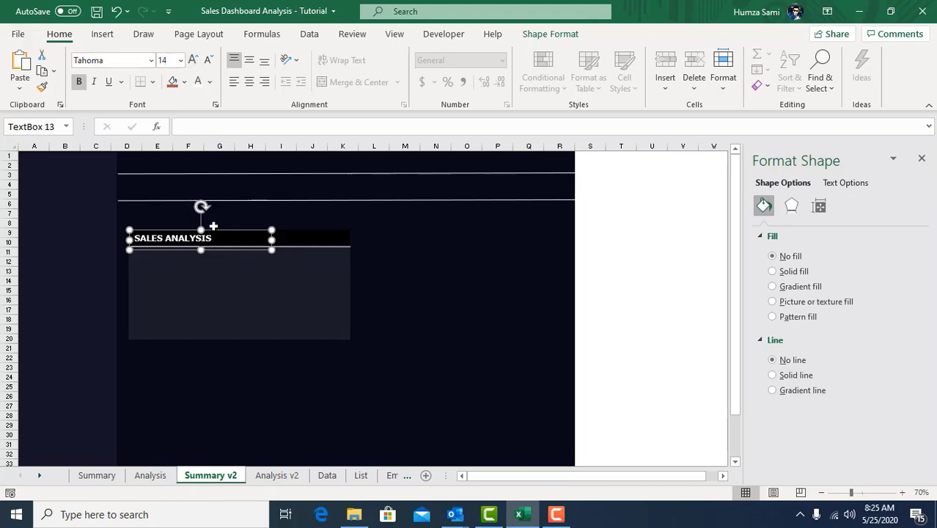
Step: Compare the title with the original Summary sheet's card and remove bold from the word SALES only
click(105, 480)
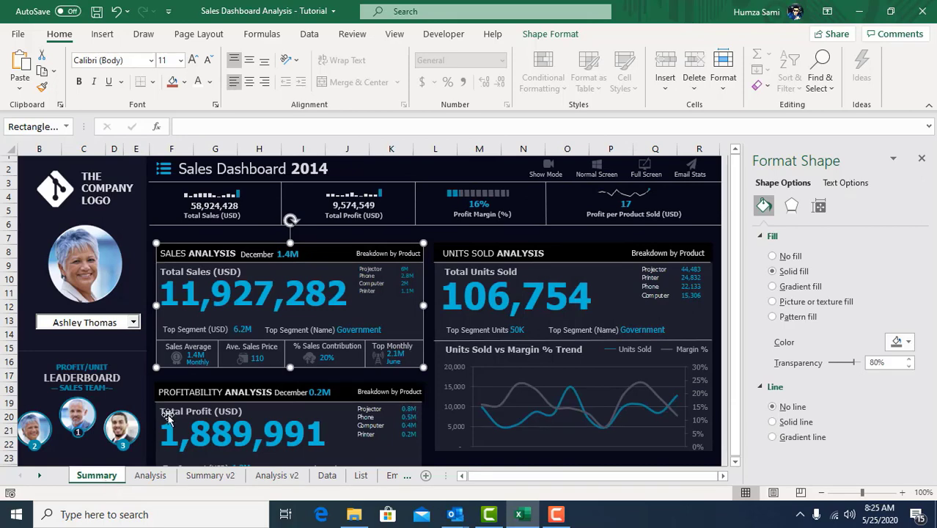
click(211, 475)
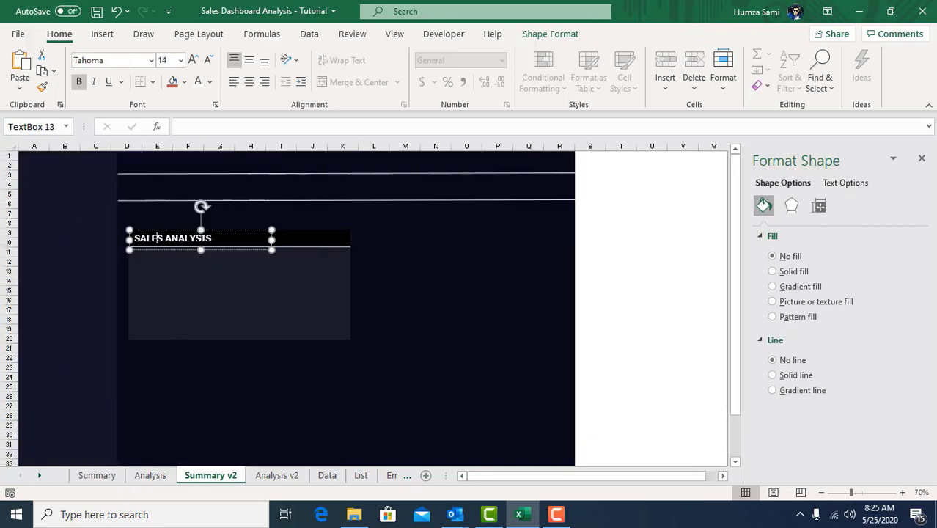
double_click(146, 238)
key(ctrl+b)
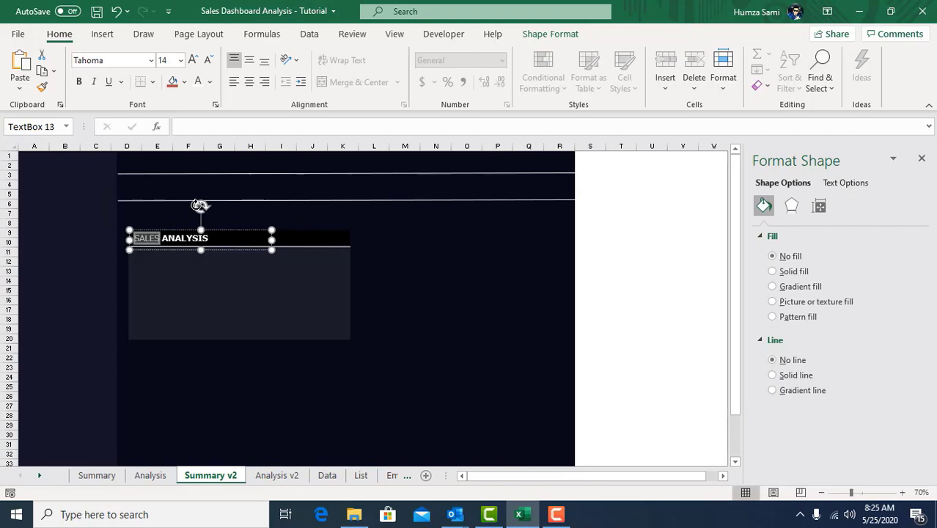
Step: Duplicate the title text box, place the copy just below the header strip, and change its text to "Total Sales (YTD)"
click(211, 230)
key(ctrl+d)
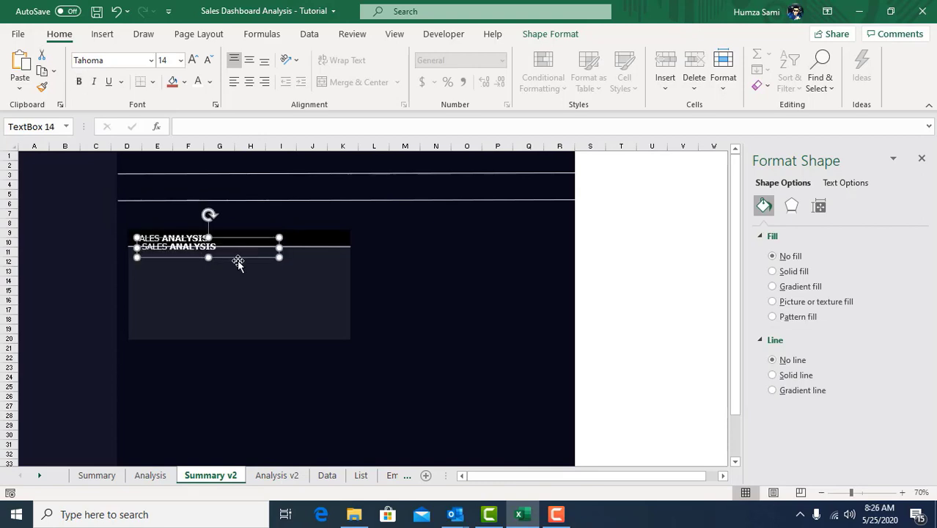
drag(238, 257, 228, 268)
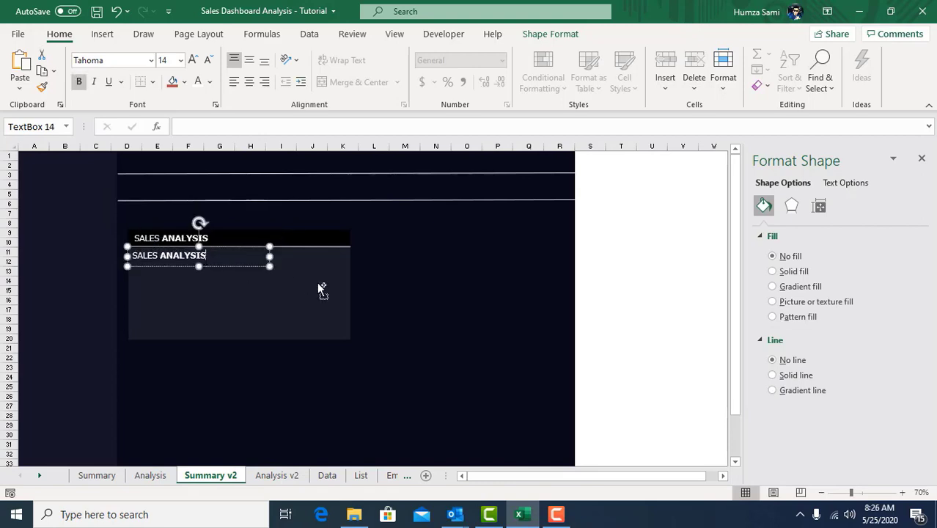
key(Return)
key(BackSpace)
text(tOTAL sA)
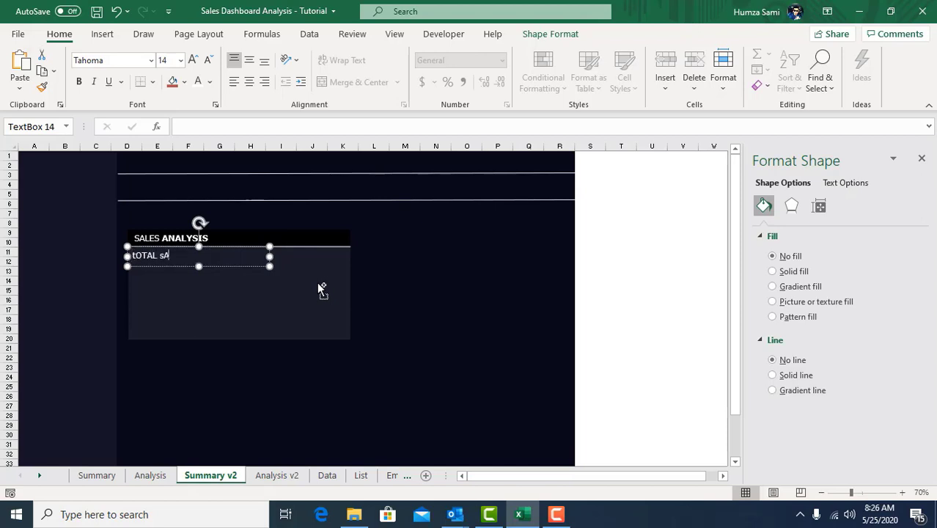
text(Total Sales (YTD))
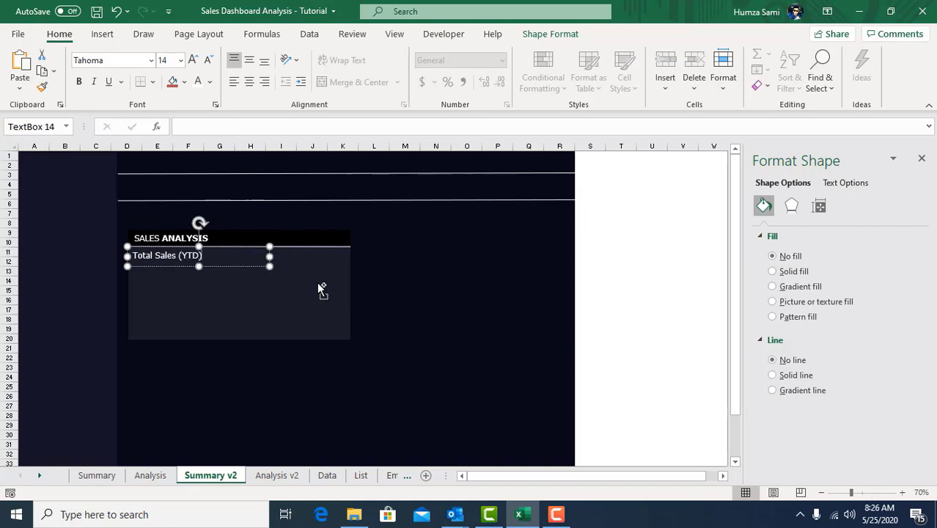
Step: Color the "Total Sales (YTD)" label light gray and align it under the card title
key(ctrl+a)
click(211, 83)
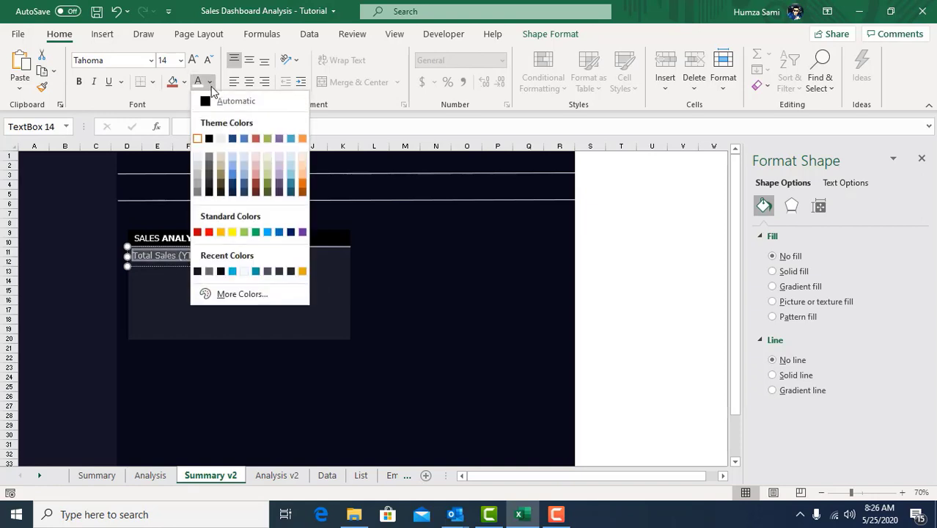
click(197, 177)
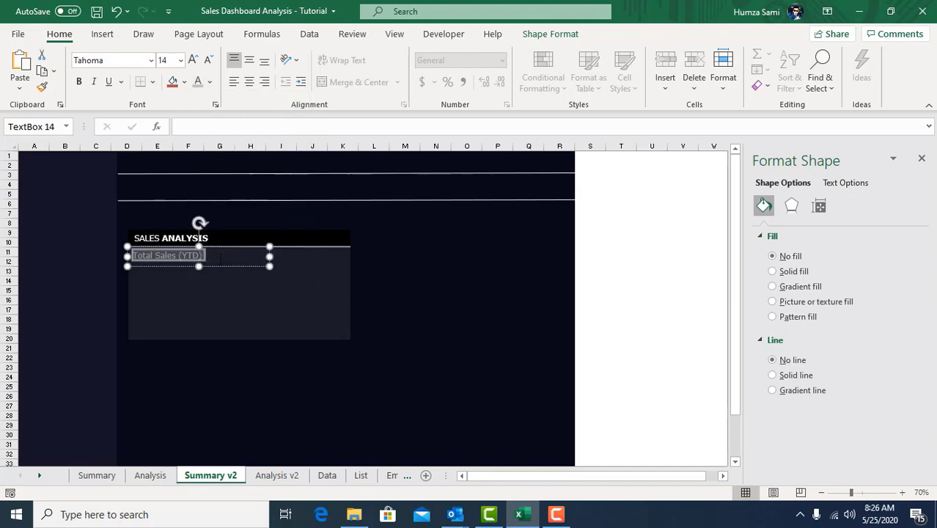
click(232, 269)
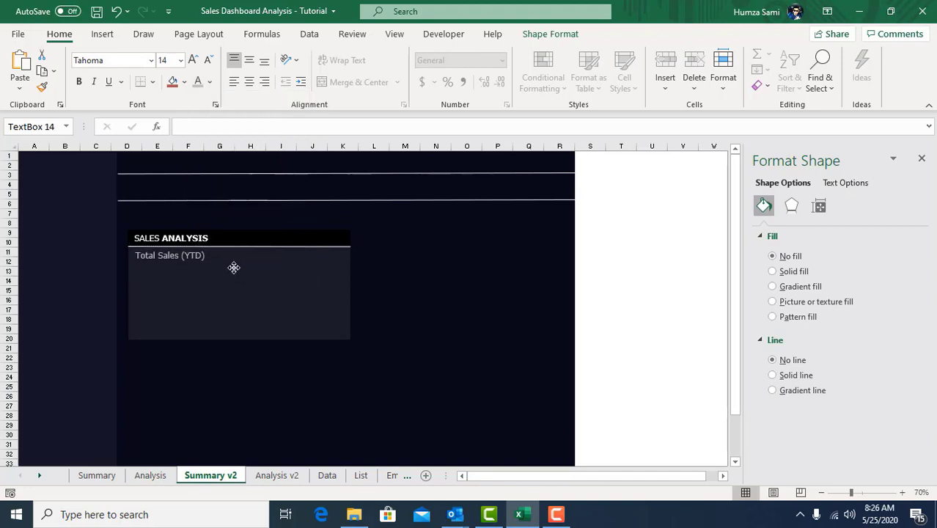
click(234, 268)
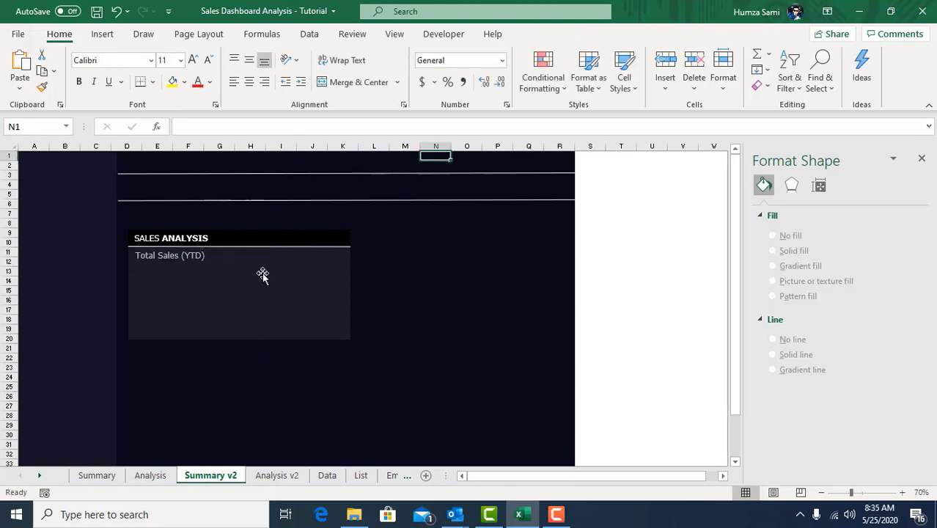
Step: Examine how the original Summary dashboard responds when its salesperson selector is switched to another person and back
click(285, 477)
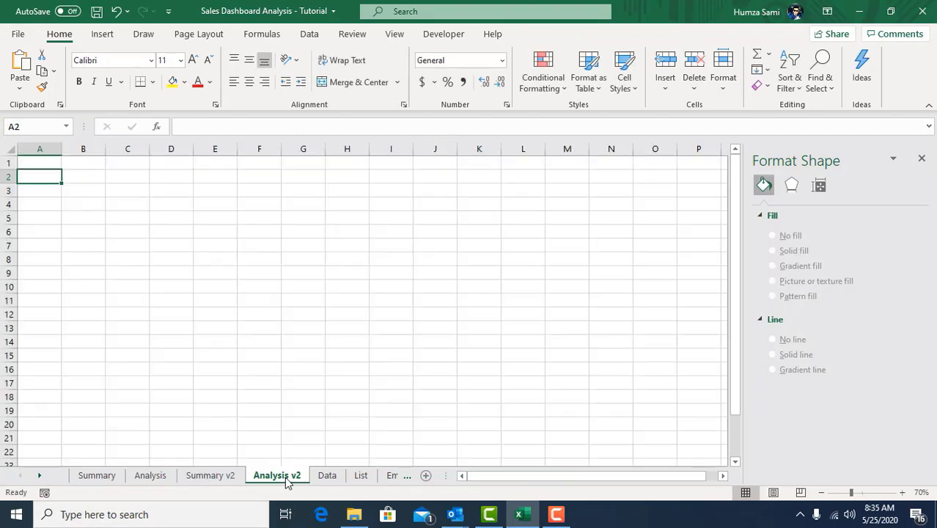
click(292, 175)
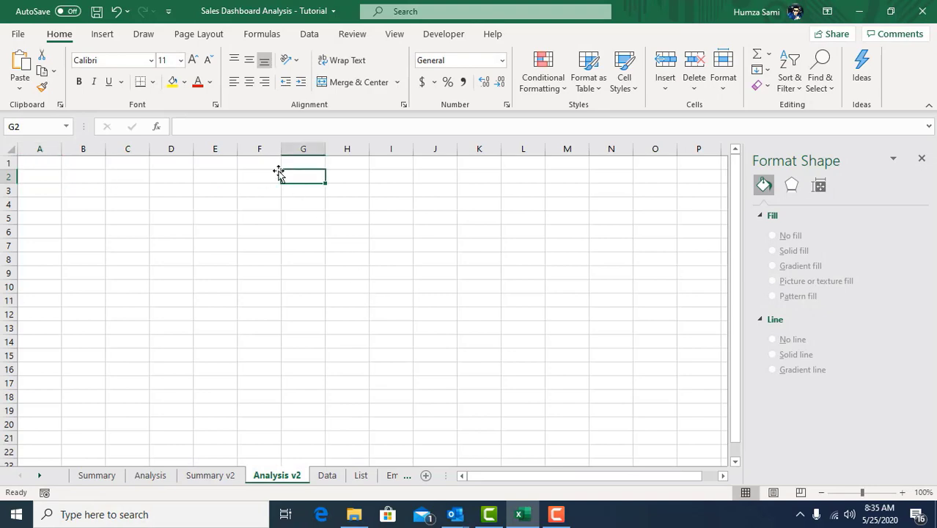
click(213, 473)
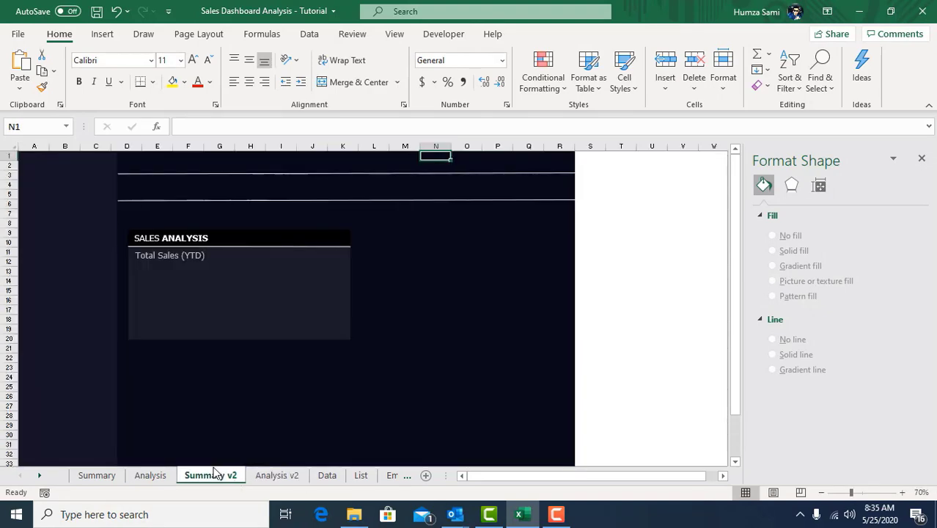
click(93, 475)
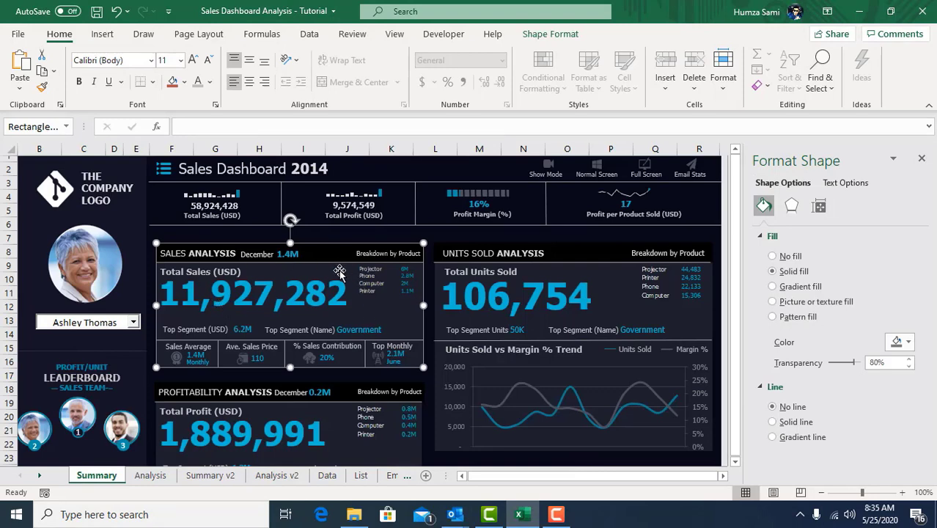
click(133, 322)
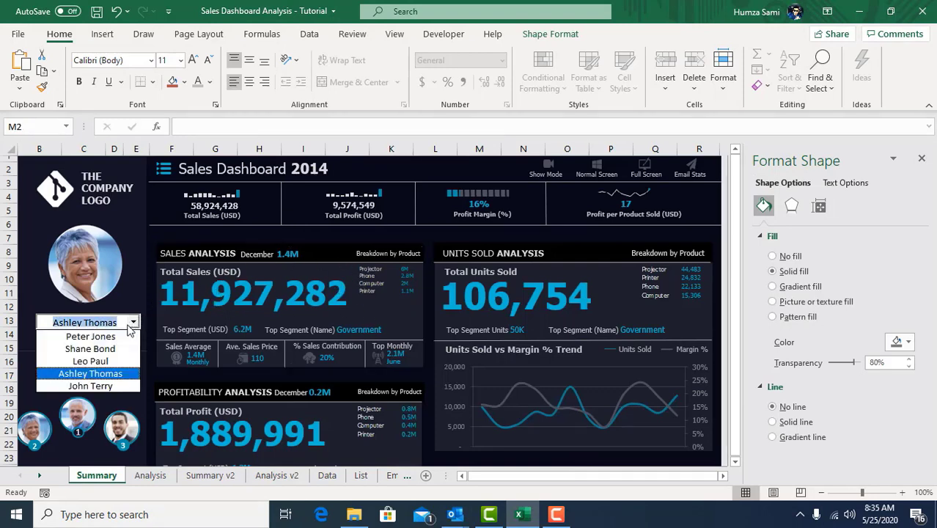
click(91, 348)
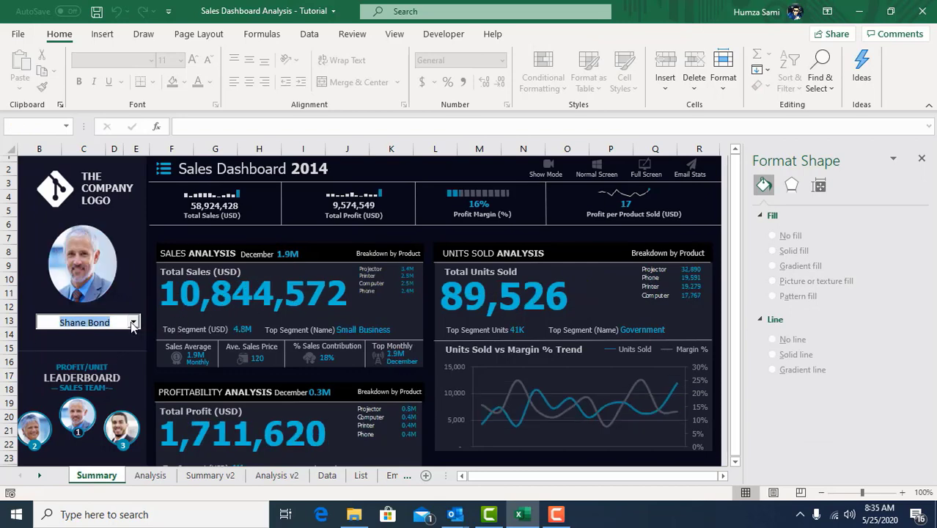
click(133, 322)
click(110, 372)
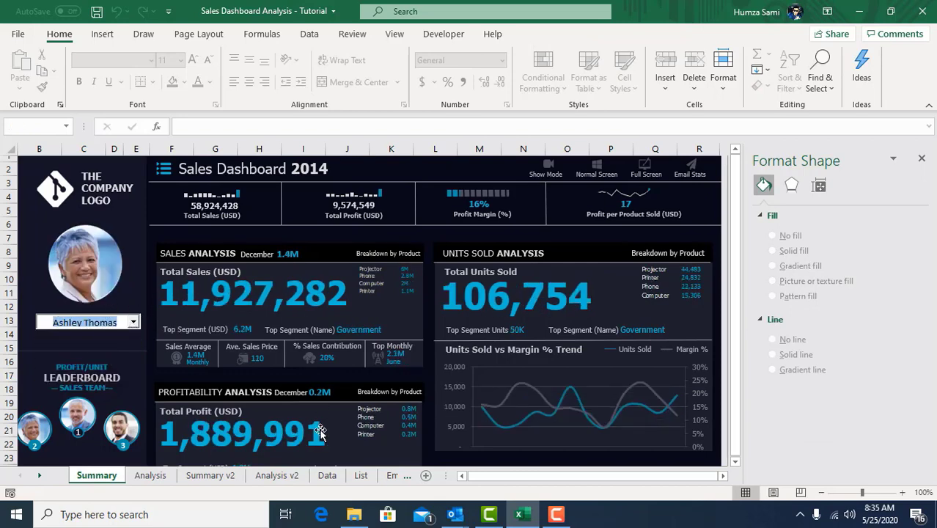
Step: Enter a salesperson's full name in cell I1 of the Analysis v2 sheet and highlight the cell yellow
click(277, 475)
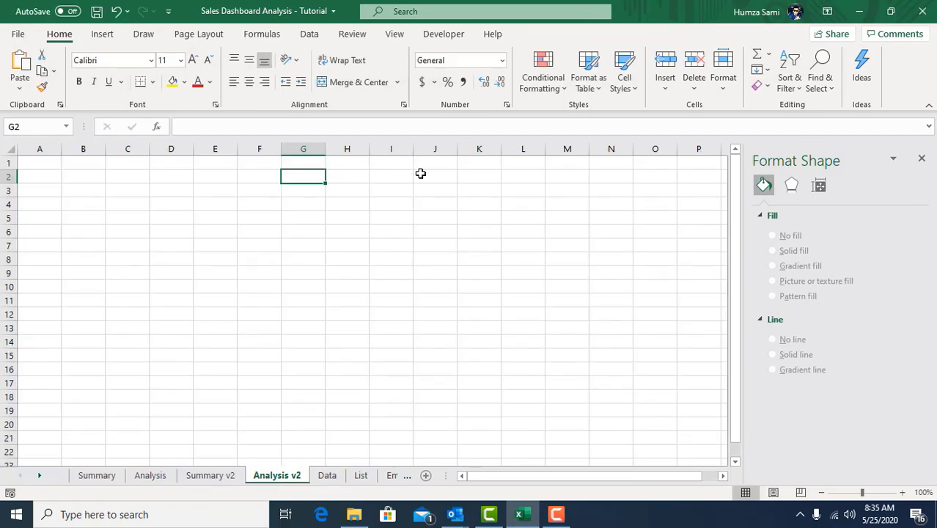
click(392, 162)
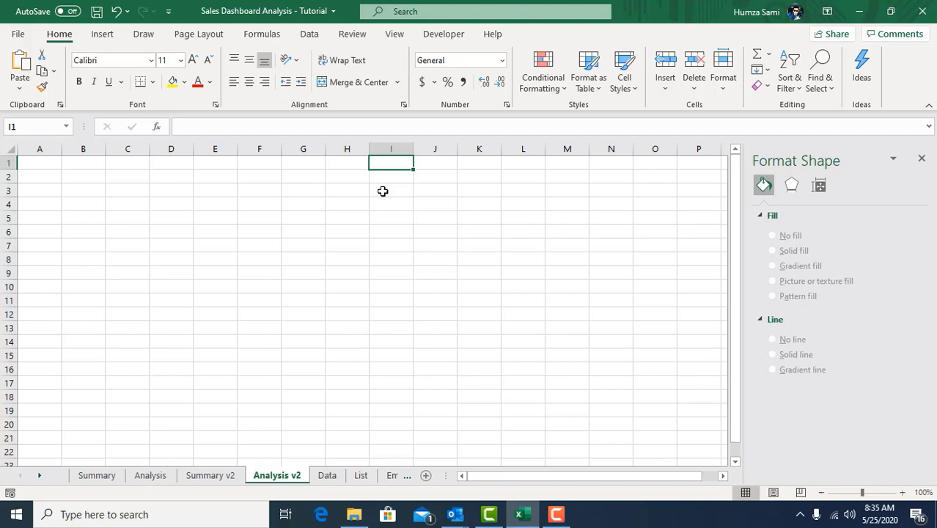
text(Leo Paul)
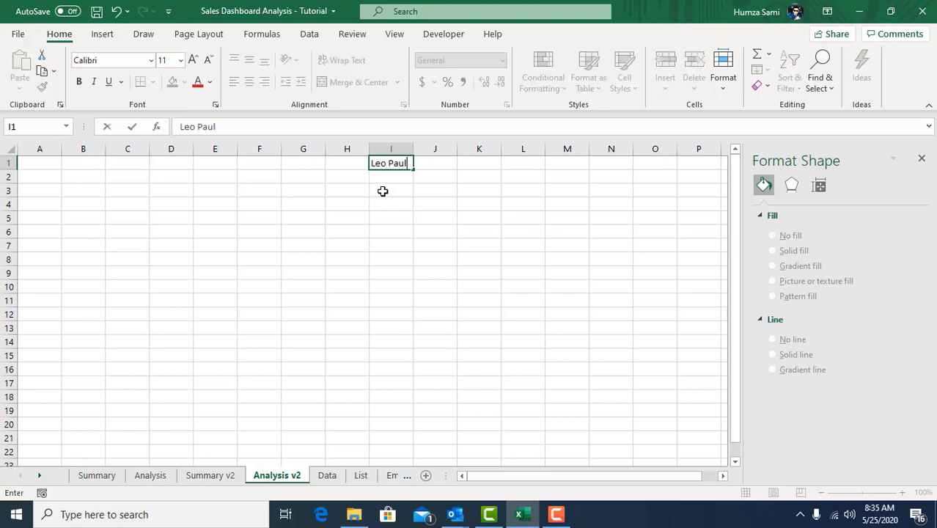
key(Return)
click(391, 162)
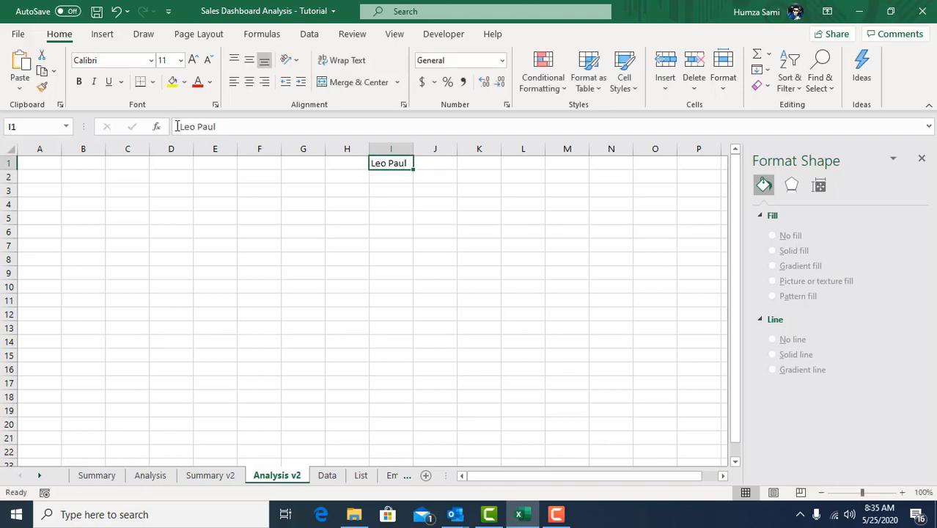
click(171, 82)
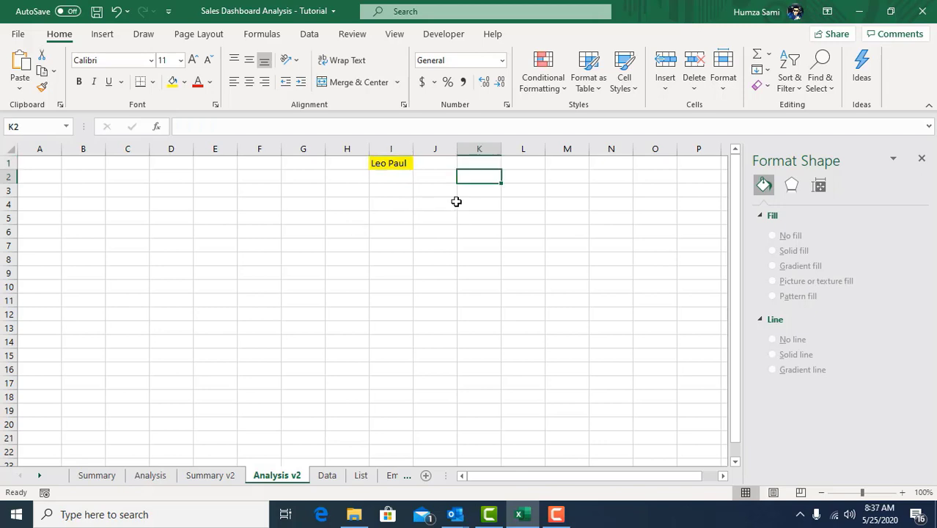
Step: Insert a pivot table based on the sales data at cell K2 of the existing Analysis v2 sheet
click(480, 200)
click(490, 178)
click(110, 35)
click(34, 62)
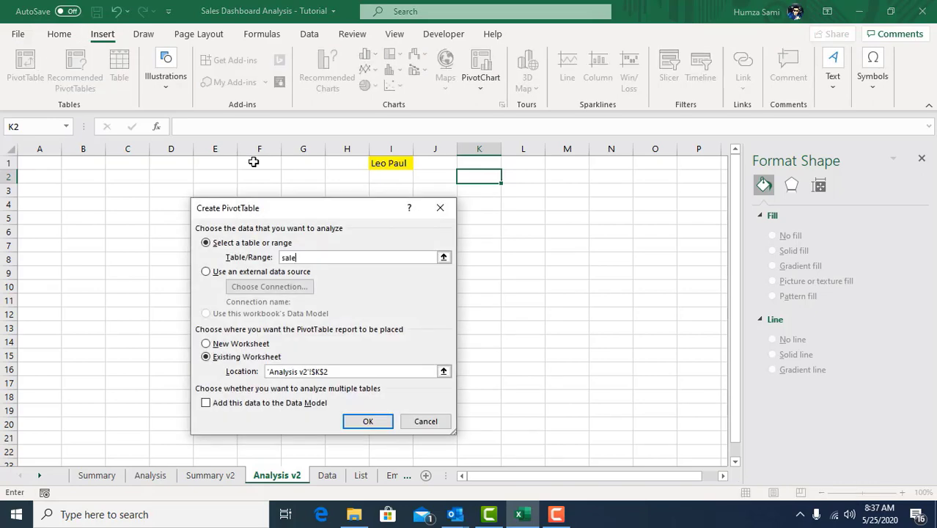
key(Return)
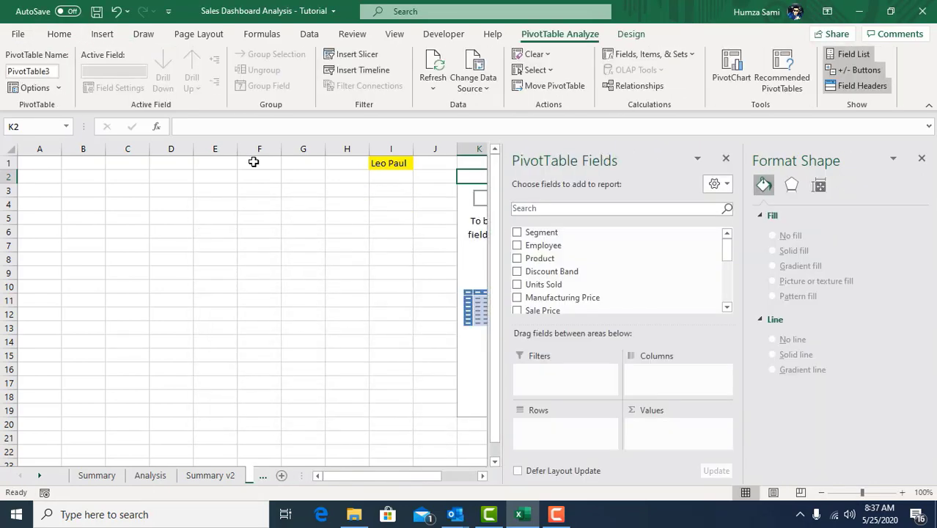
Step: Lay out the pivot table with Employee as rows and the sums of Sales and Profit as values
drag(406, 475, 434, 476)
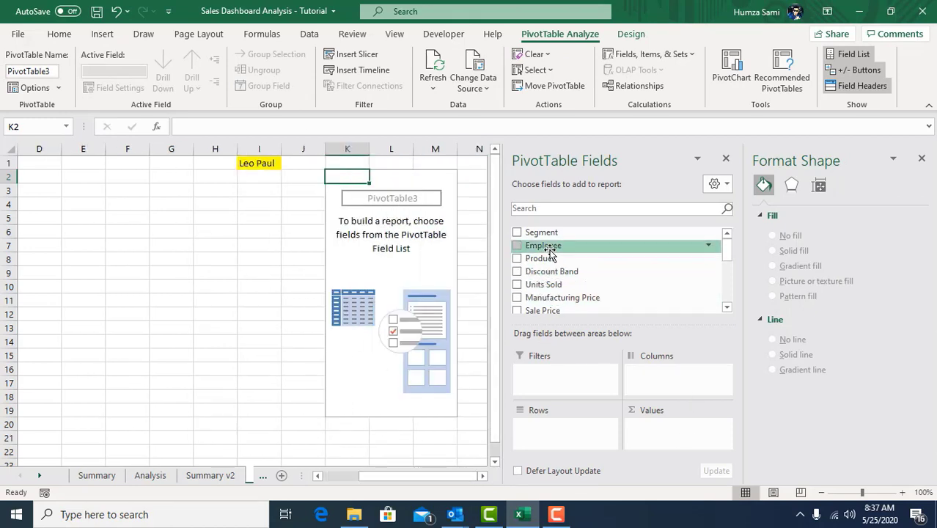
drag(539, 246, 553, 435)
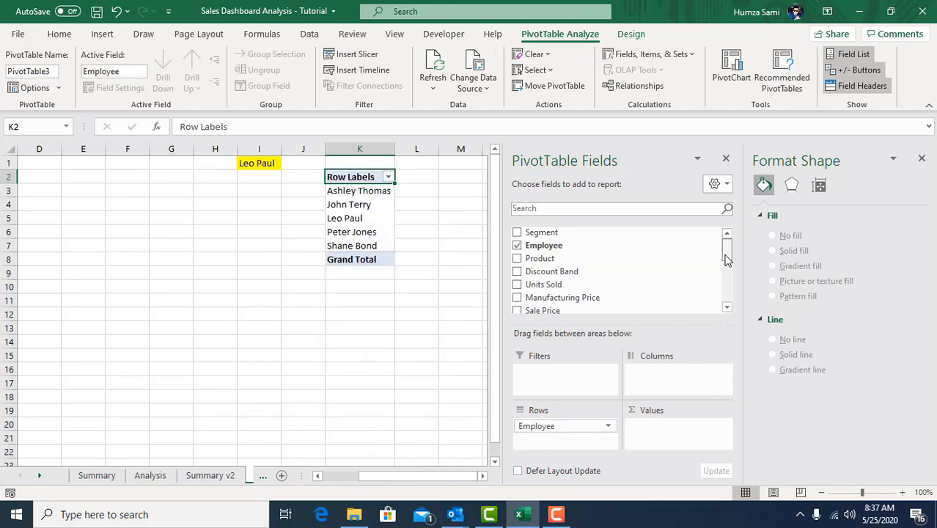
drag(726, 254, 730, 274)
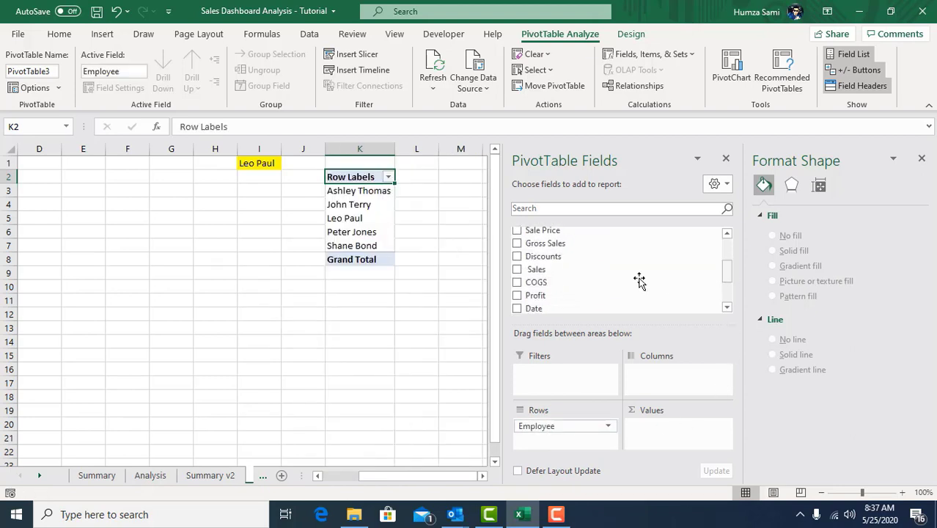
drag(639, 271, 664, 436)
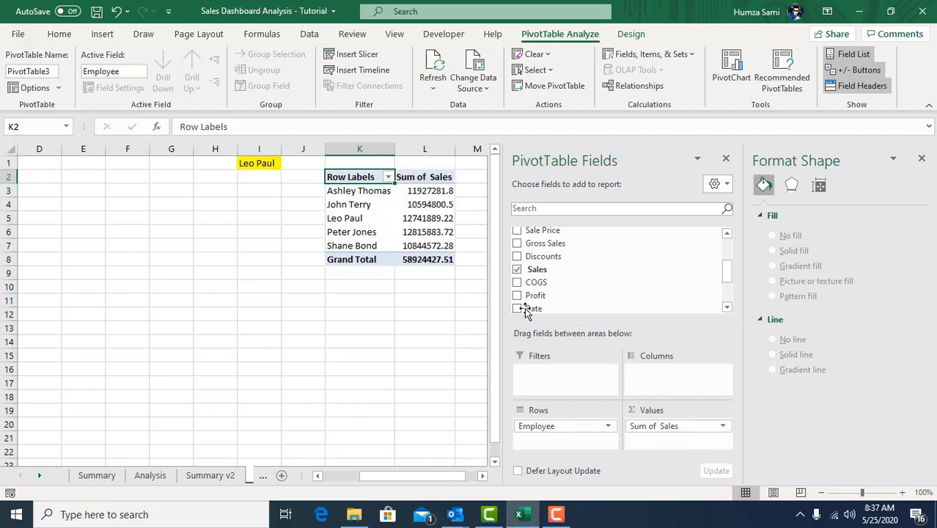
drag(535, 282, 648, 440)
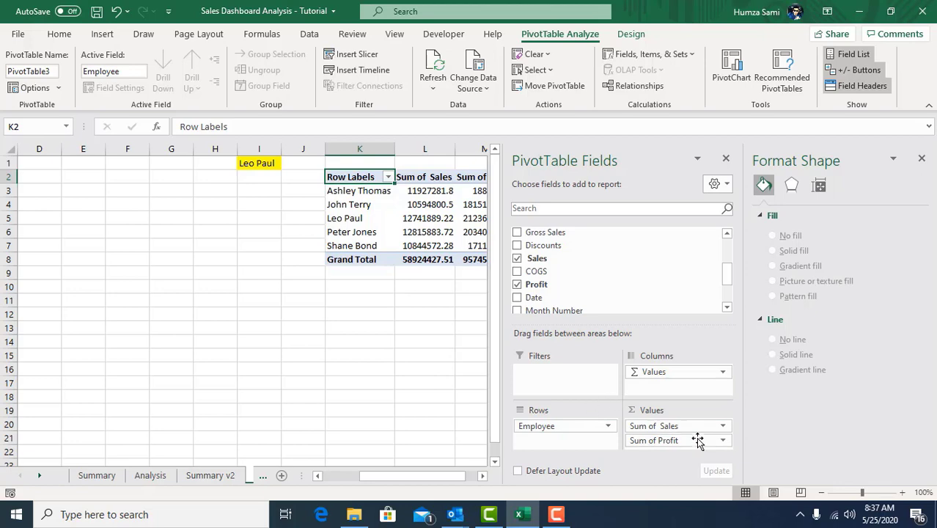
click(392, 295)
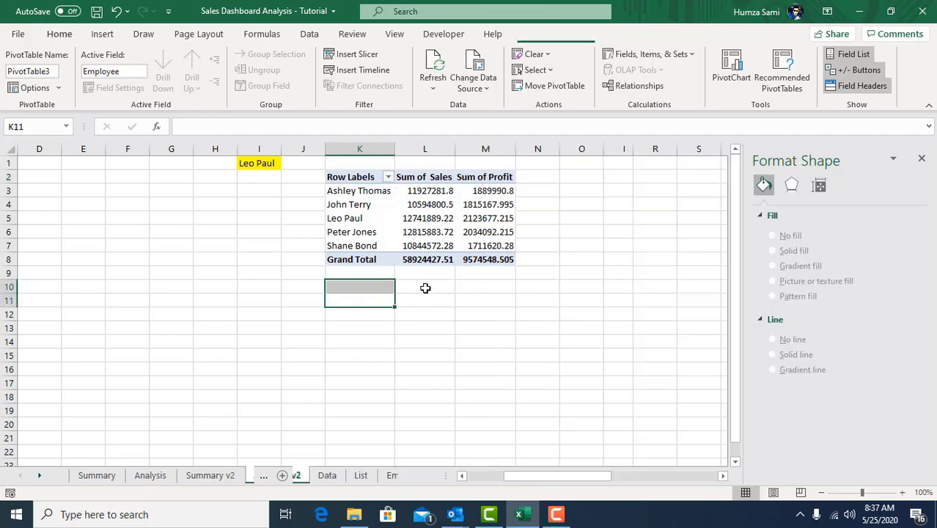
Step: Enter the labels "Sales" in cell A3 and "Profit" in cell A4
click(259, 274)
drag(544, 475, 497, 475)
click(34, 193)
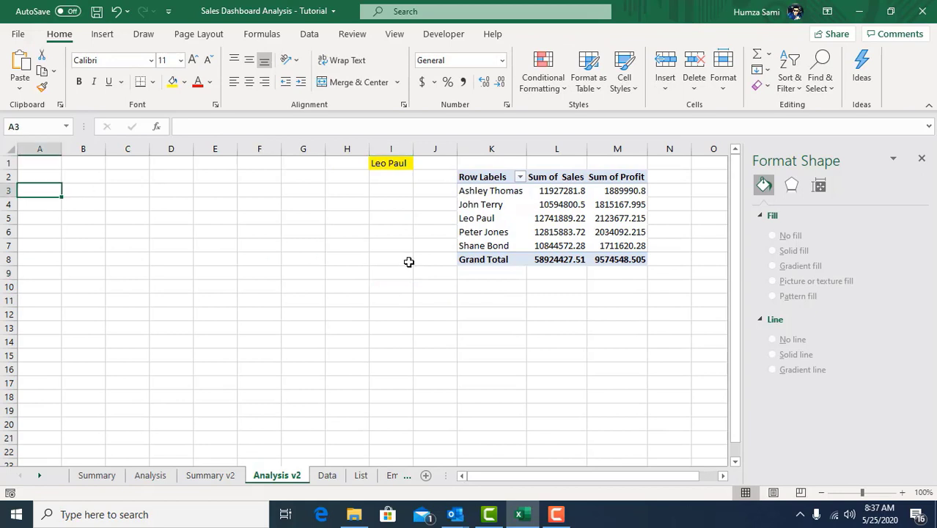
click(383, 162)
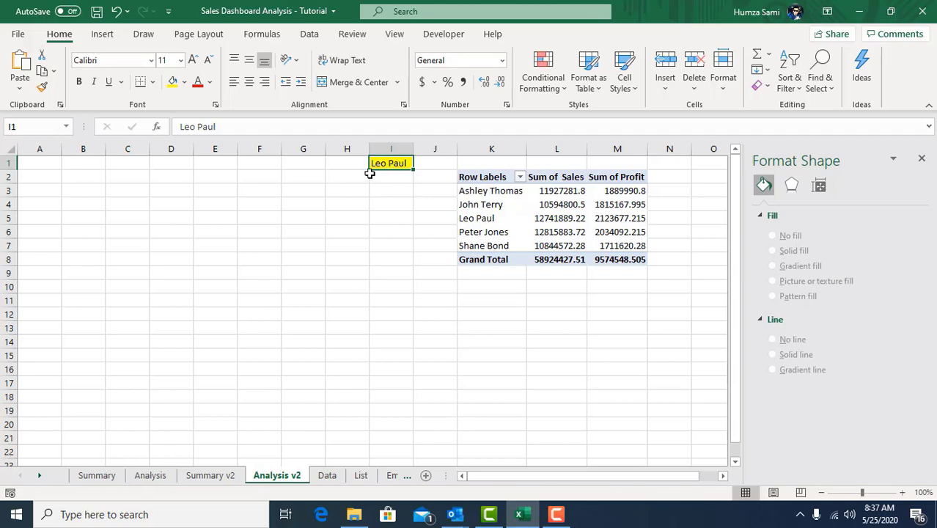
click(397, 167)
click(82, 191)
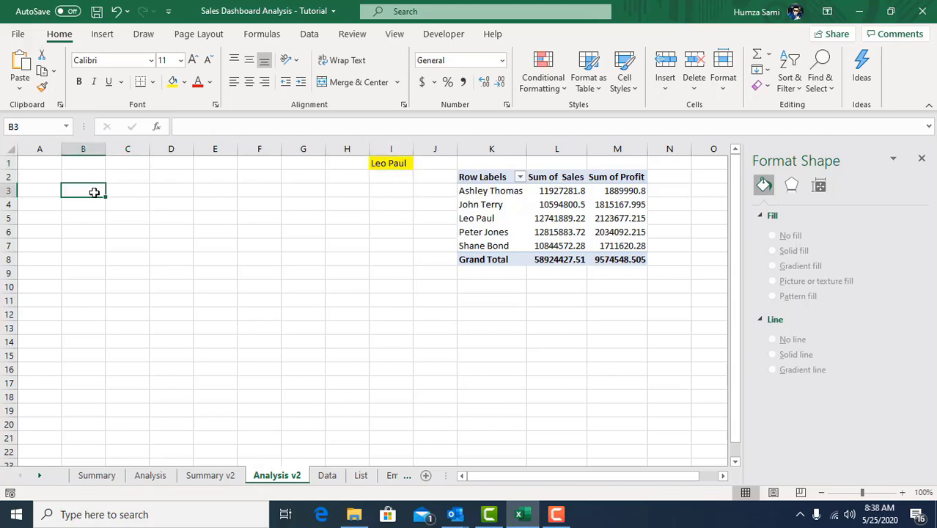
click(34, 191)
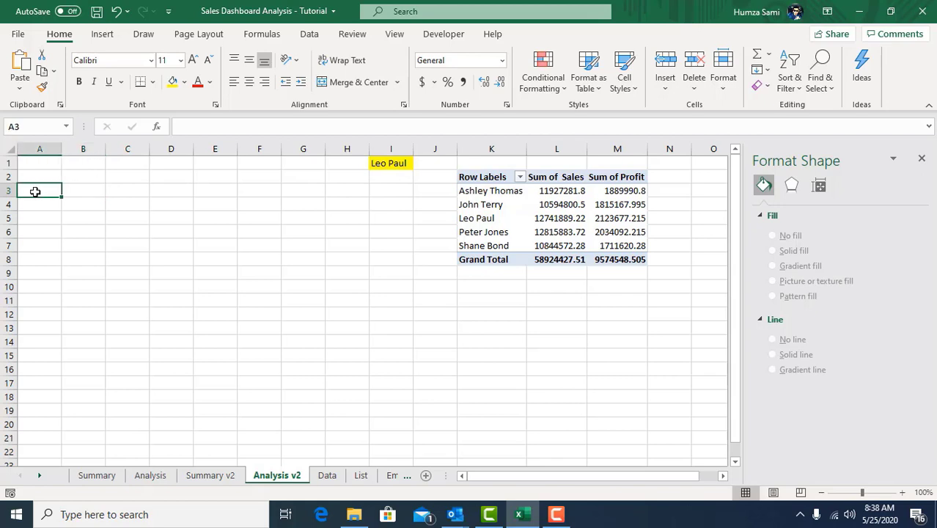
text(Sales)
key(Return)
text(Profit)
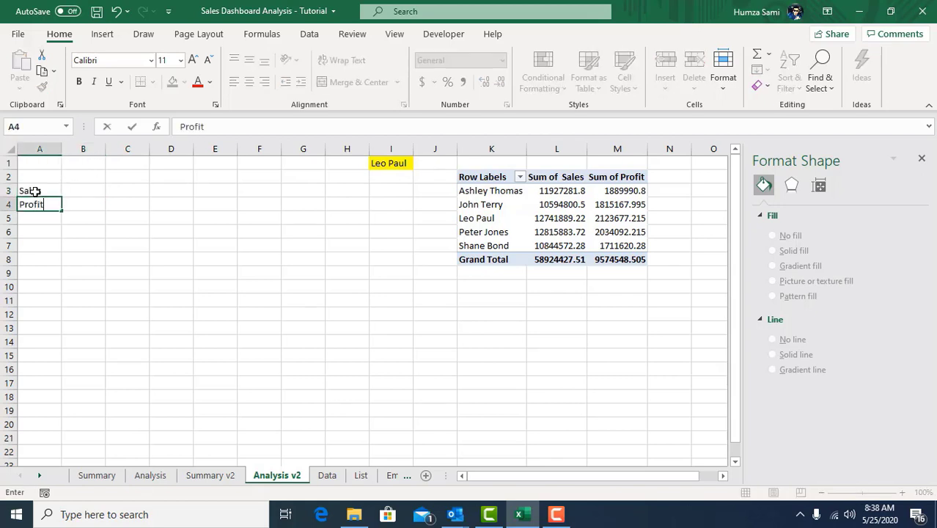
key(Right)
key(Up)
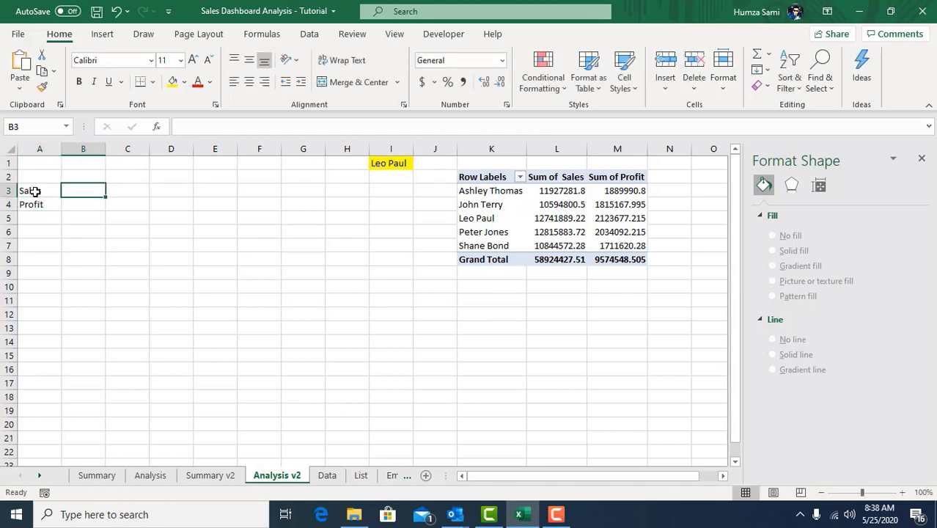
Step: Enter =VLOOKUP(I1,K:M,2,FALSE) in cell B3 to fetch the selected salesperson's sales from the pivot table
click(384, 159)
click(88, 192)
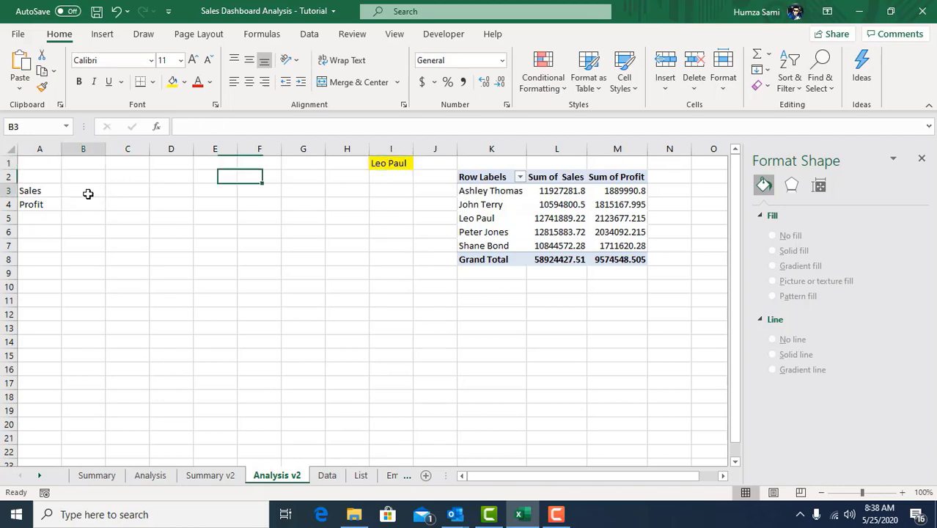
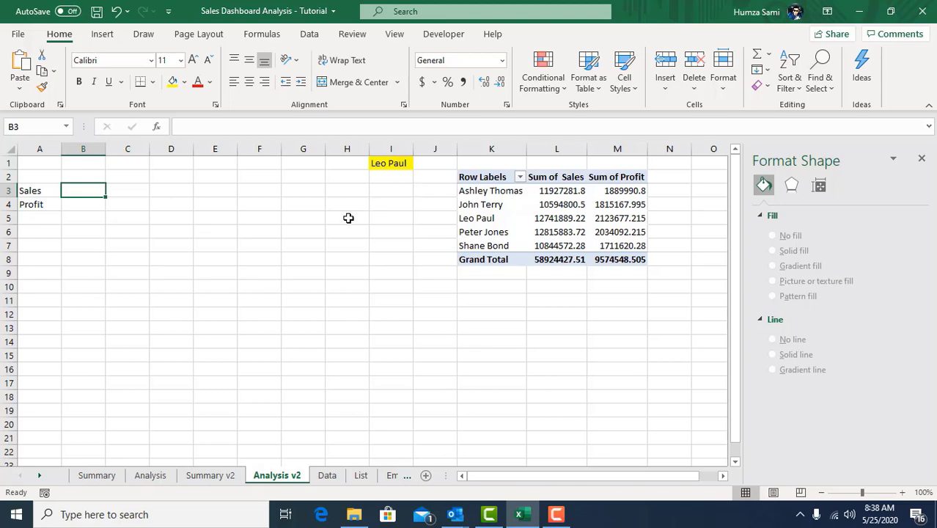
text(=)
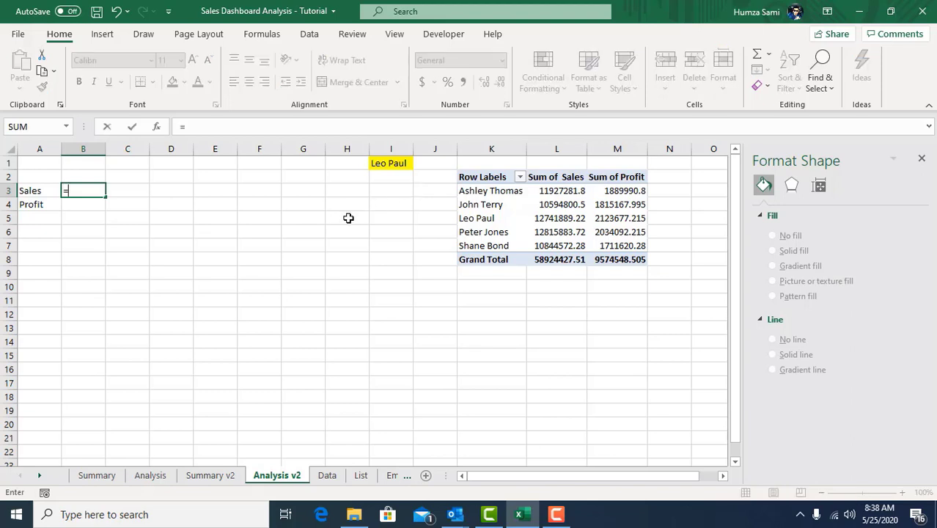
text(vlookup)
key(Tab)
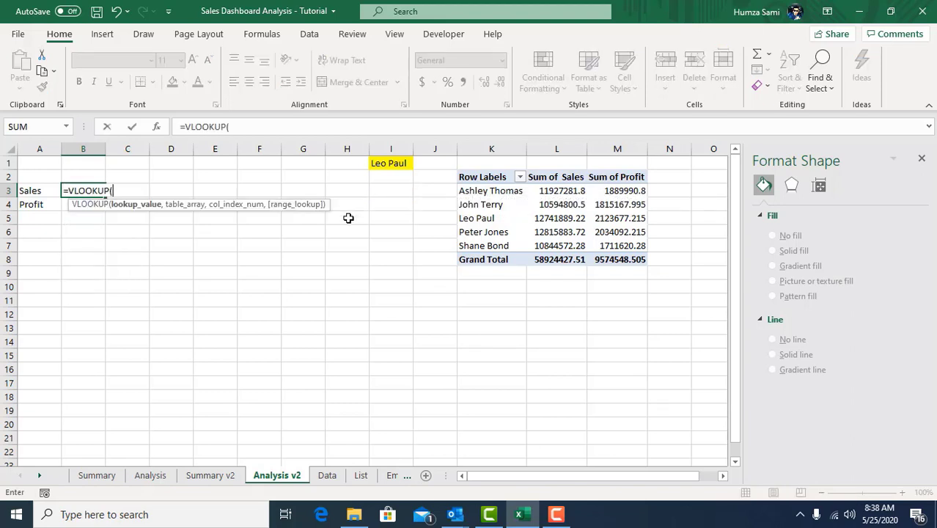
click(395, 160)
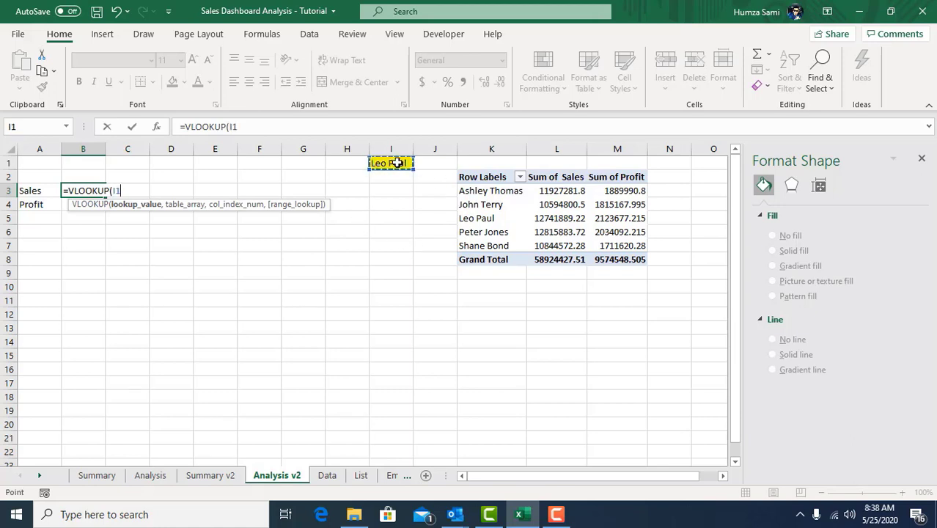
text(,)
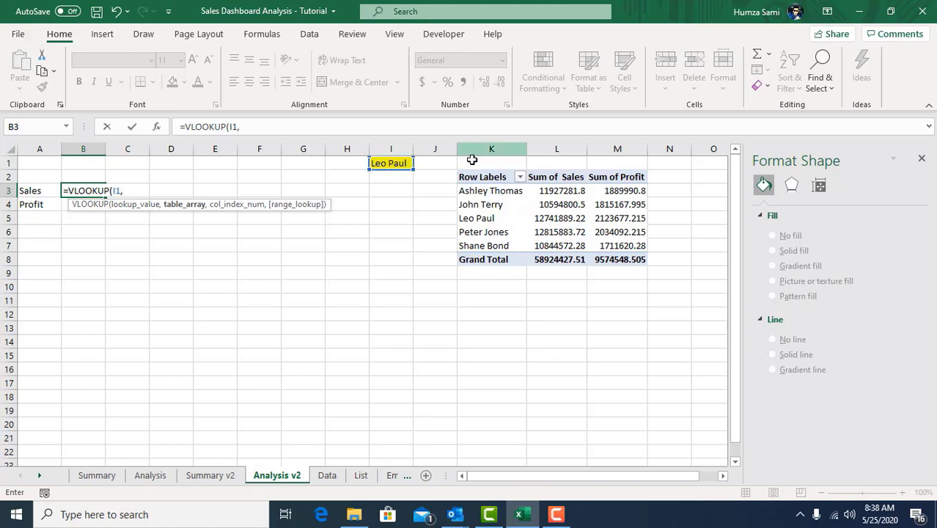
click(497, 149)
drag(499, 150, 634, 151)
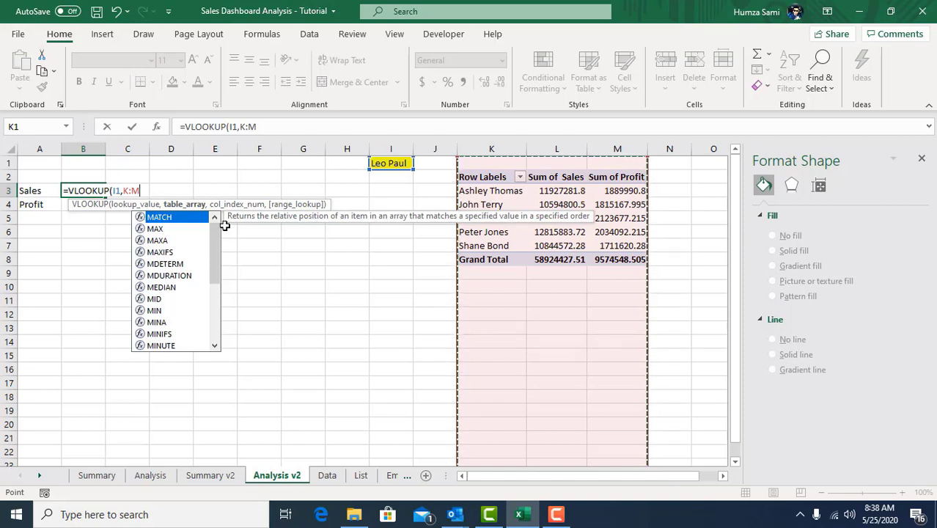
text(,)
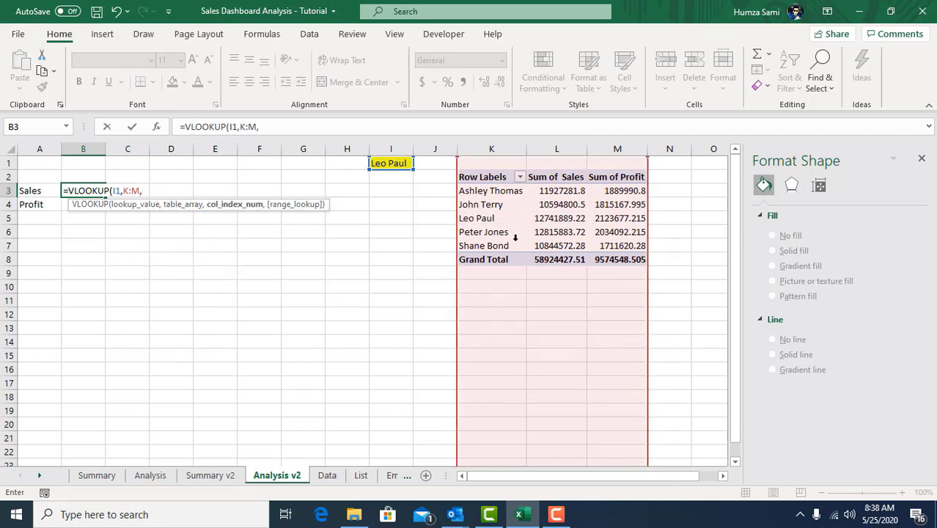
text(2,)
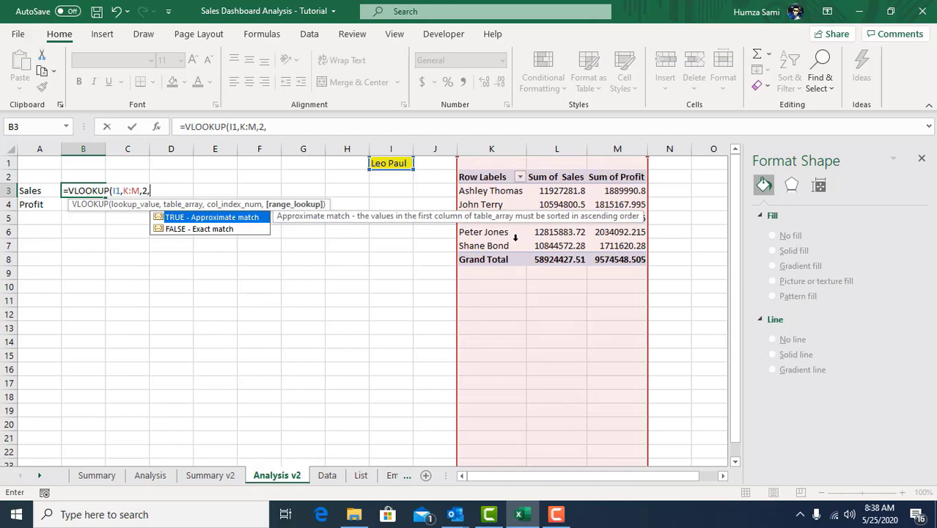
text(false))
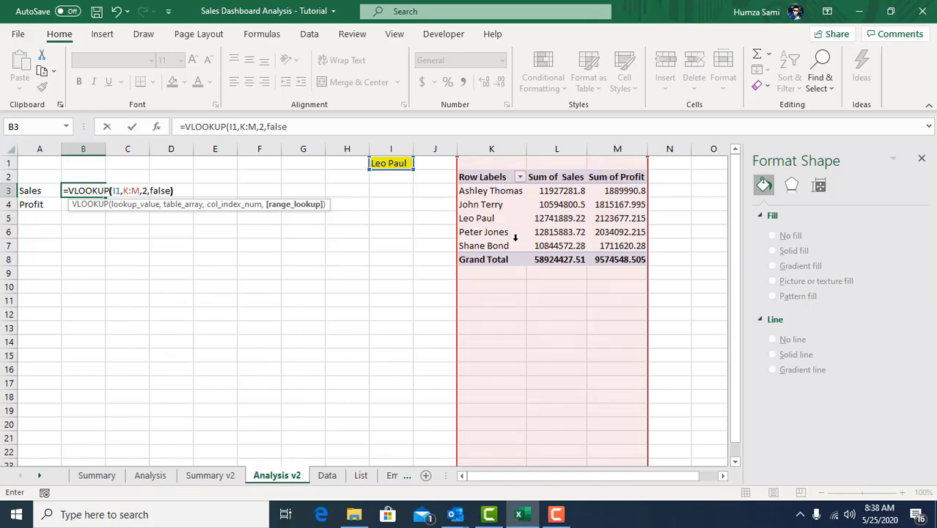
key(Return)
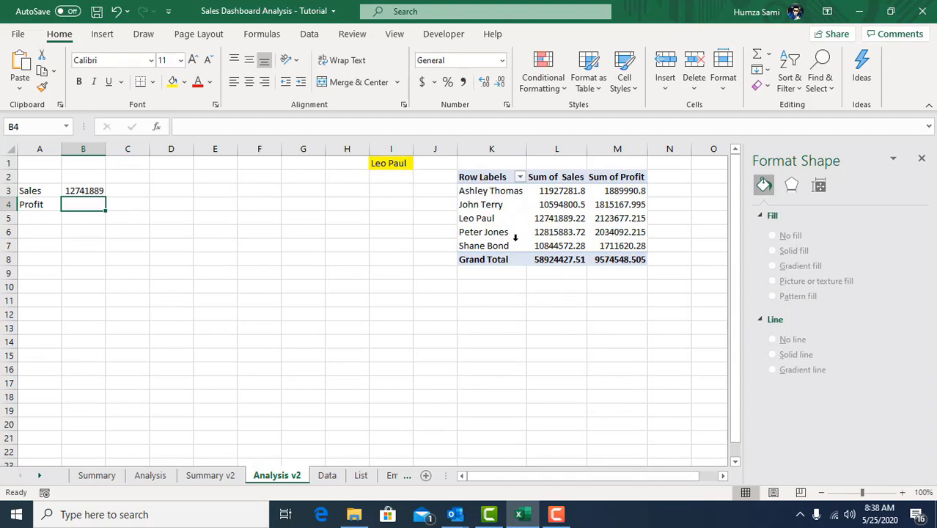
Step: Replace the entry in cell I1 with another salesperson's full name to test the sales lookup
click(381, 161)
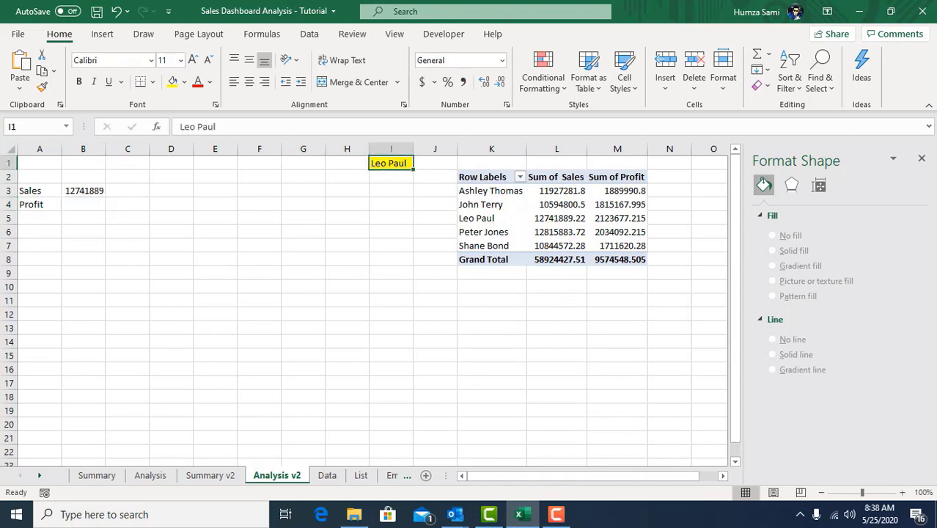
text(John)
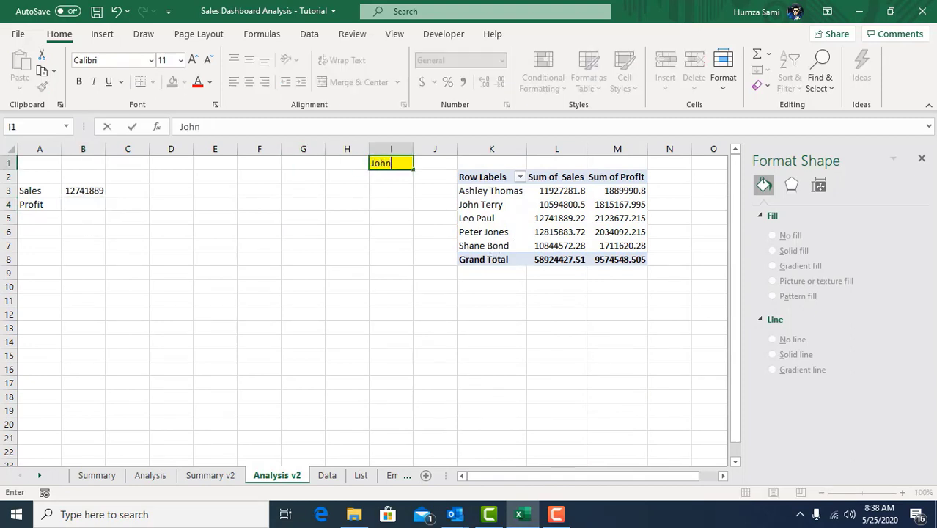
text( Terry)
key(Return)
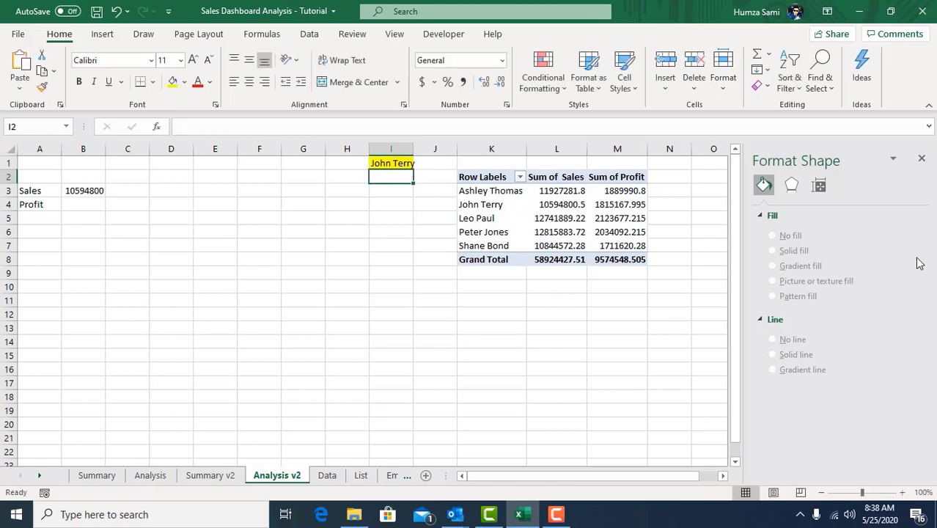
Step: Format the sales figure in cell B3 with thousands separators and no decimal places
click(88, 189)
click(463, 82)
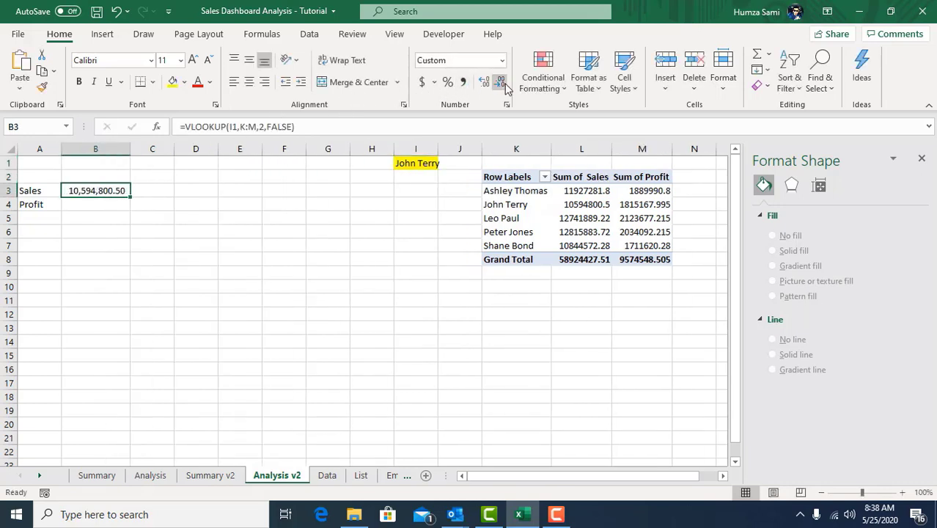
click(498, 81)
click(498, 81)
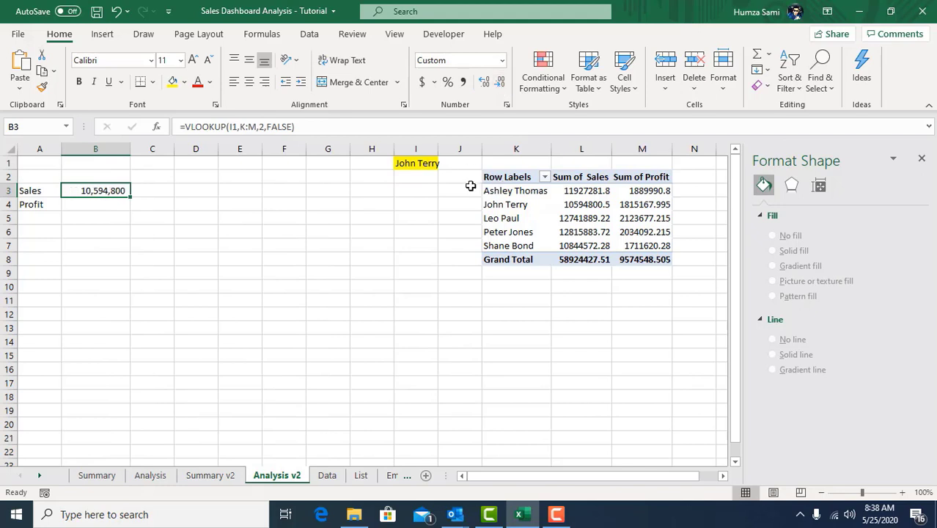
Step: Enter =VLOOKUP(I1,K:M,3,FALSE) in cell B4 to fetch the selected salesperson's profit from the pivot table
click(106, 205)
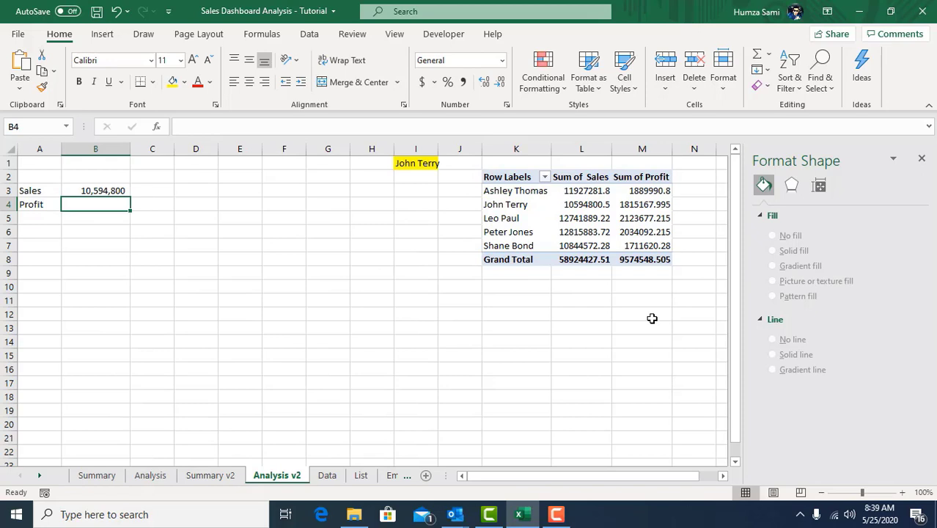
text(=vlo)
key(Tab)
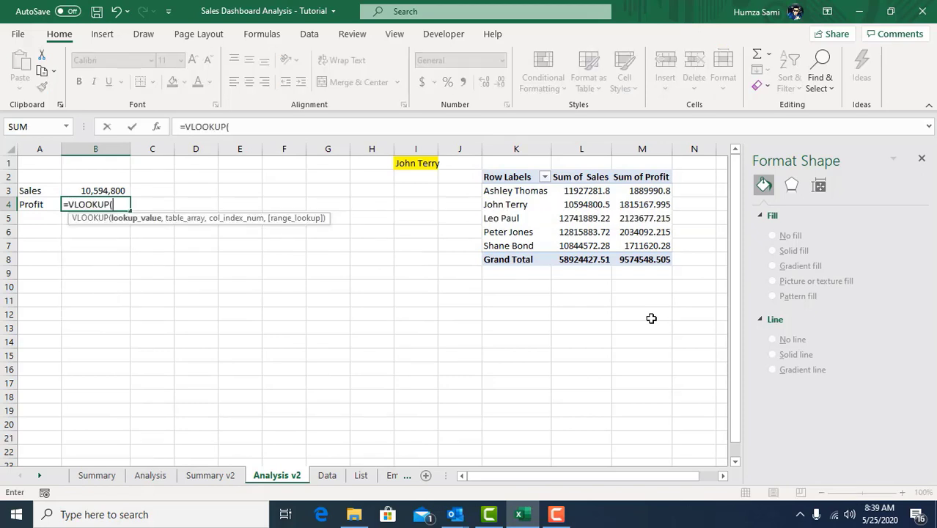
click(420, 161)
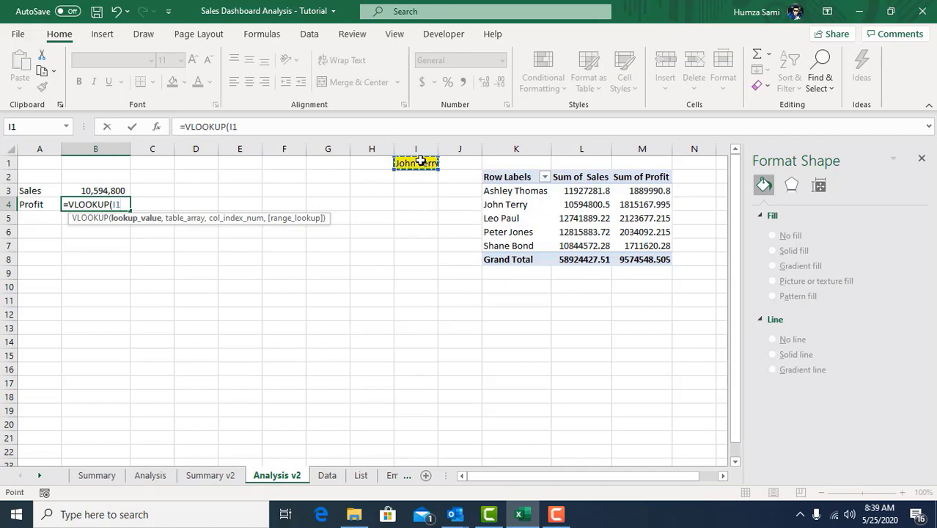
text(,)
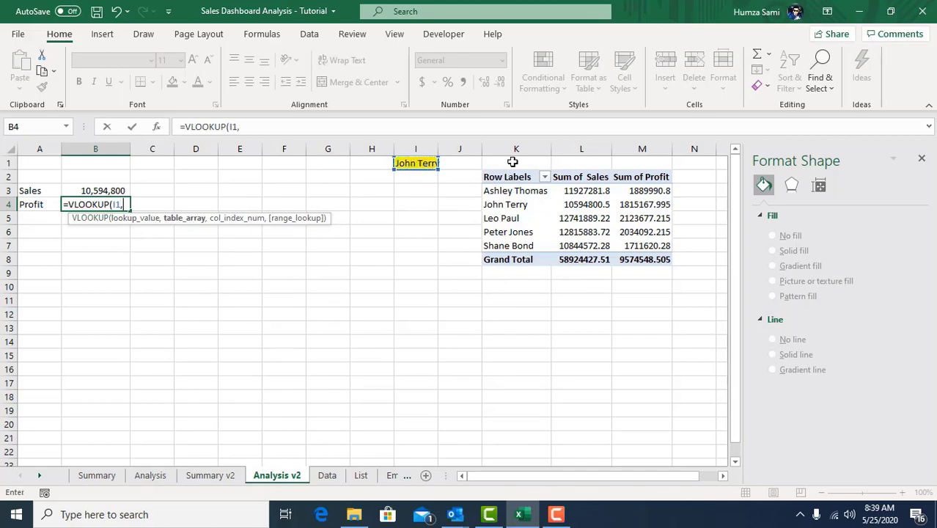
drag(516, 149, 644, 151)
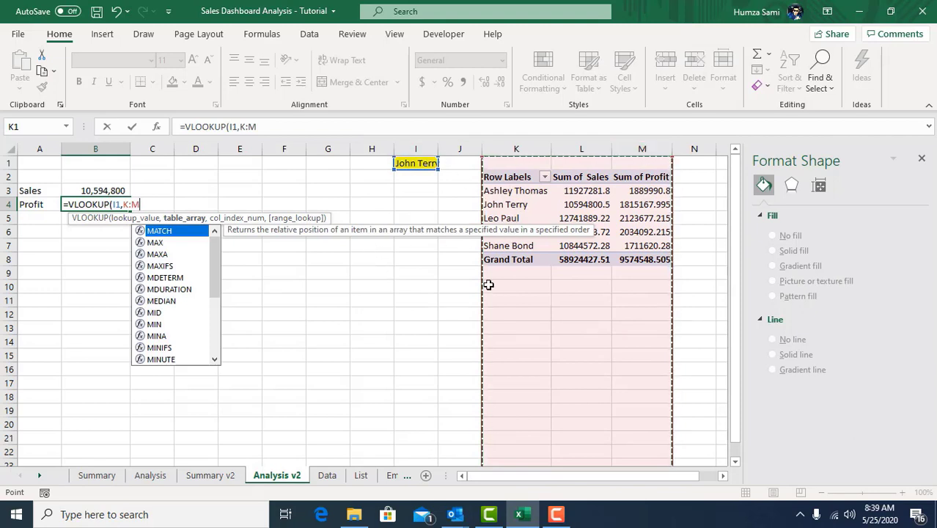
text(,)
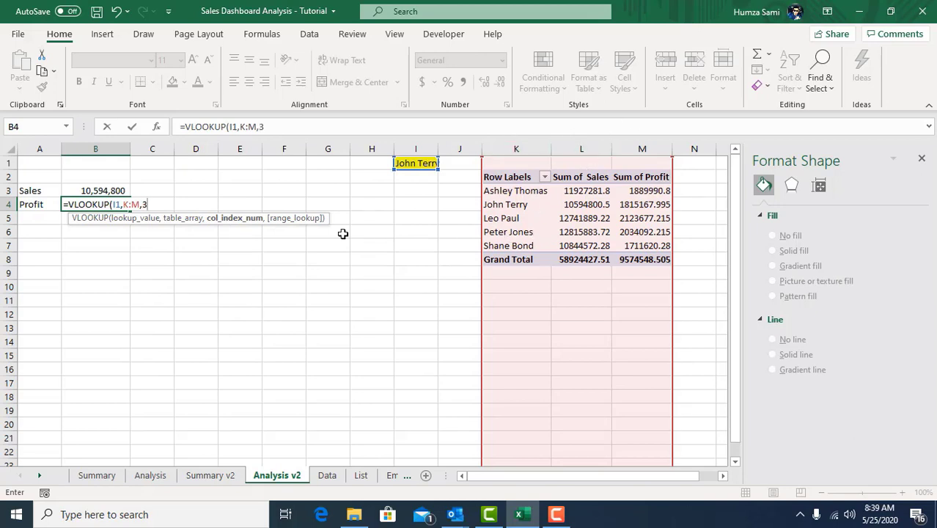
text(3,false))
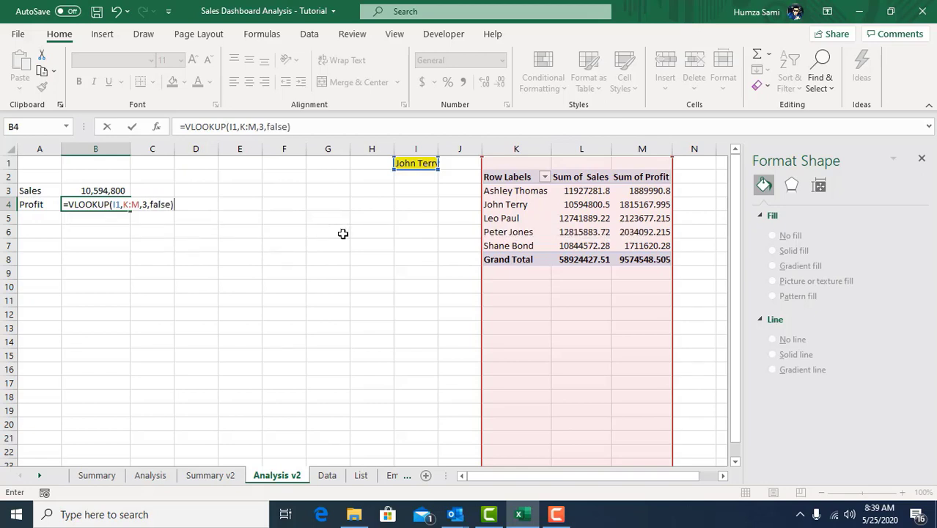
key(Return)
Step: Format the profit figure in cell B4 with thousands separators and no decimal places
click(86, 208)
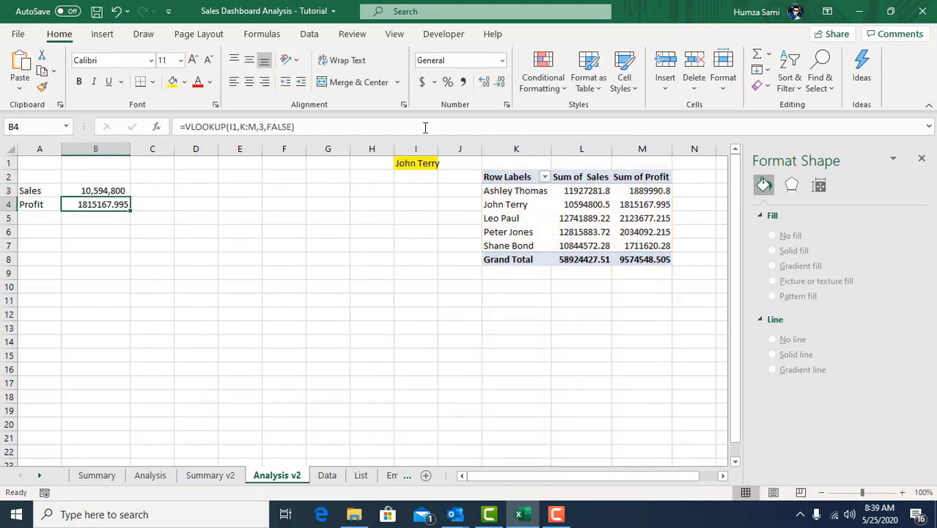
click(463, 81)
click(500, 82)
click(500, 81)
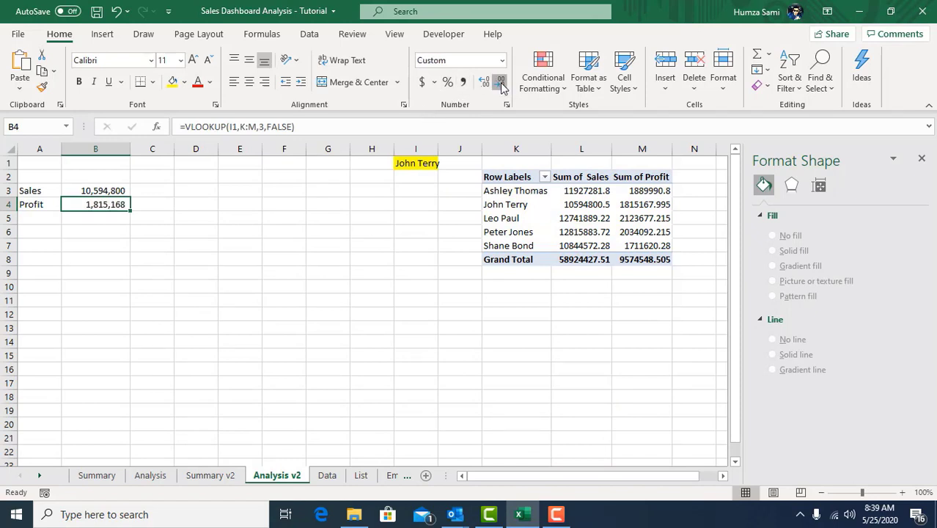
click(99, 193)
click(107, 205)
Step: Inspect the cell link behind the Total Sales (USD) figure on the original Summary sheet, and return to Analysis v2
click(96, 475)
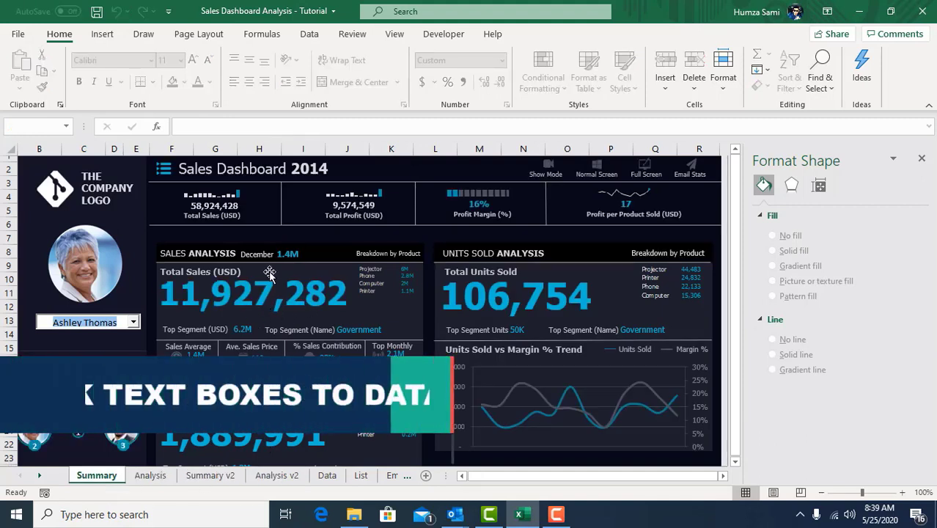
click(249, 295)
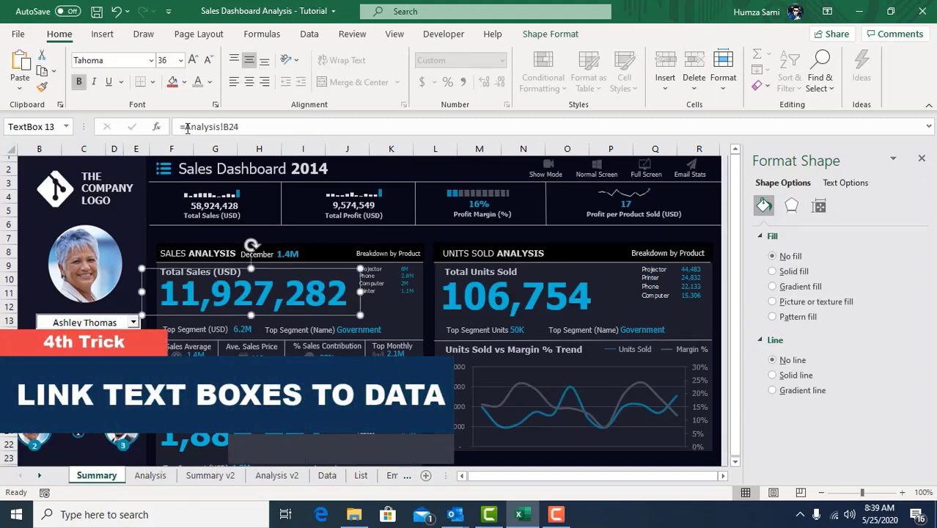
click(346, 168)
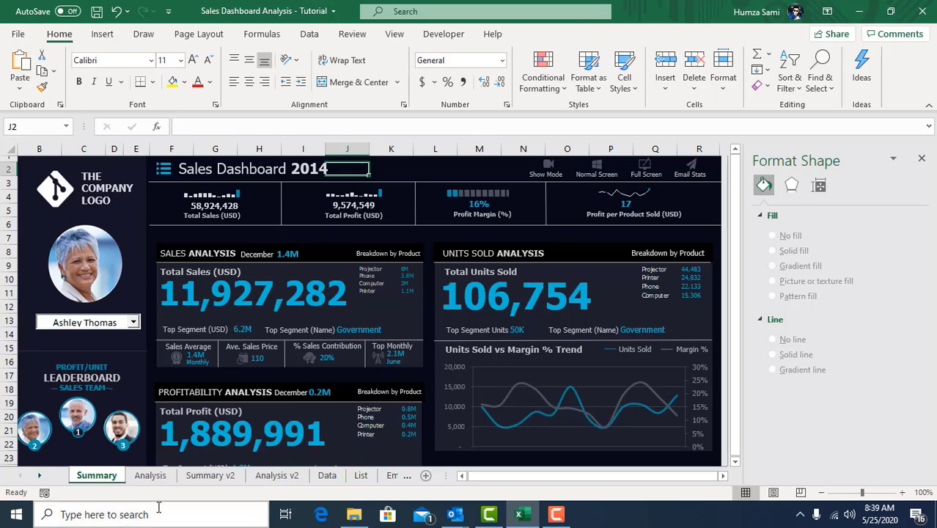
click(276, 475)
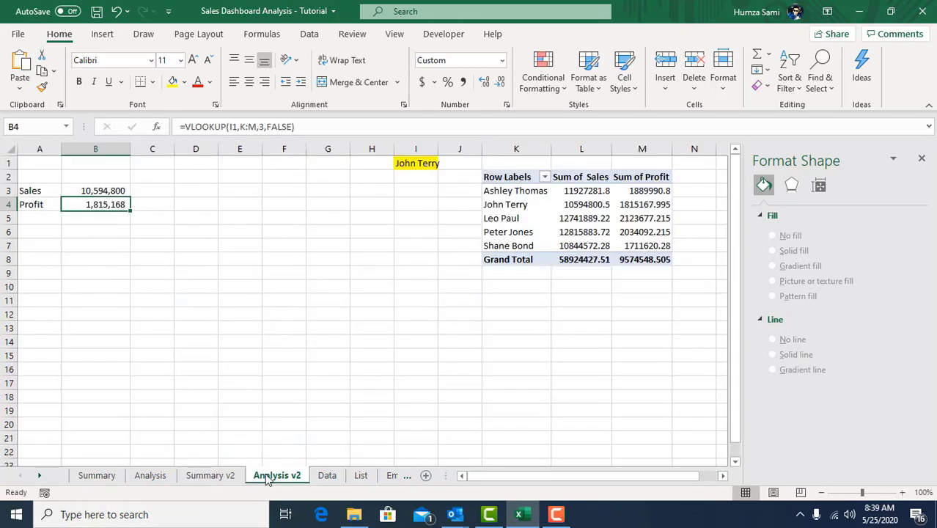
Step: Insert a text box under Total Sales (YTD) in the Summary v2 sales panel, with no fill and no line
click(211, 475)
click(102, 35)
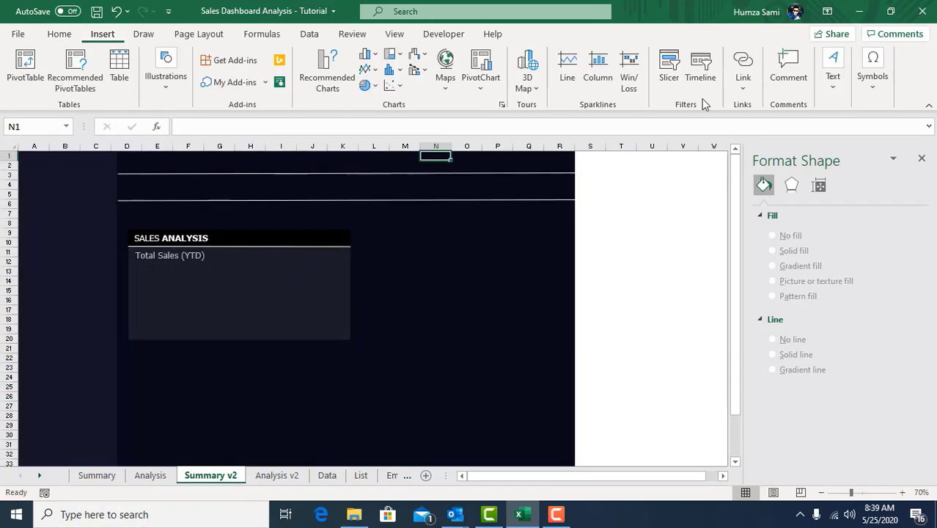
click(832, 82)
click(777, 135)
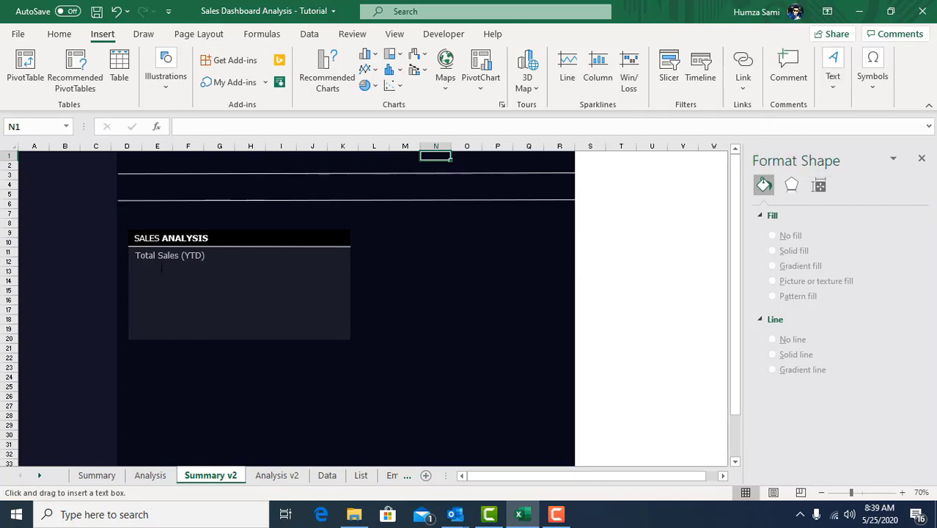
drag(323, 302, 329, 320)
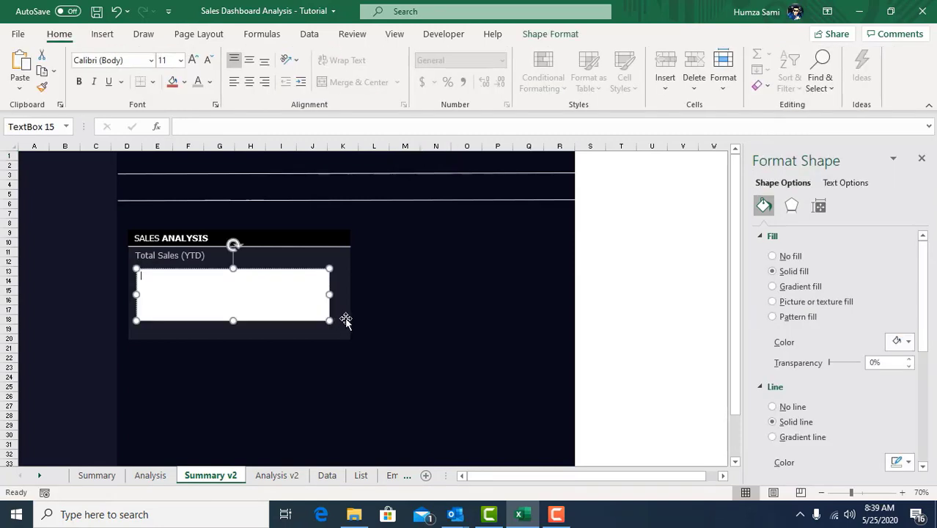
click(790, 255)
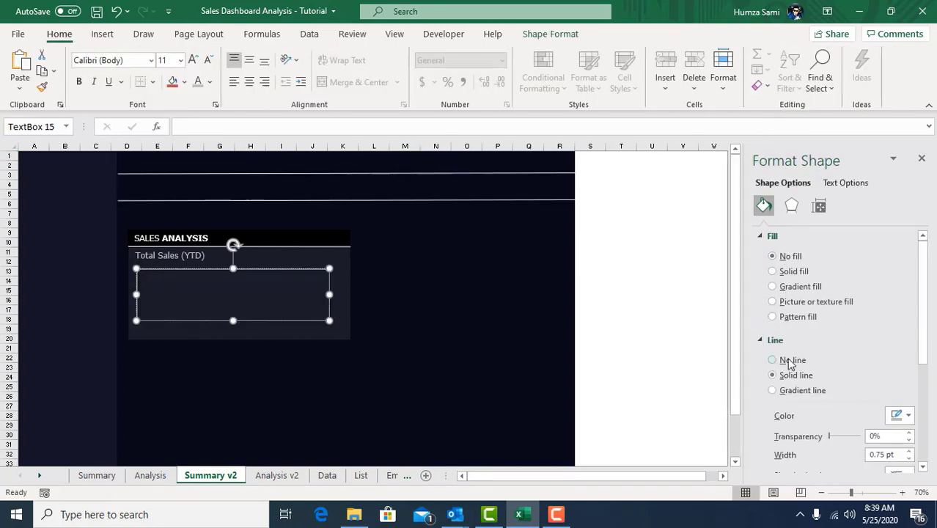
click(791, 360)
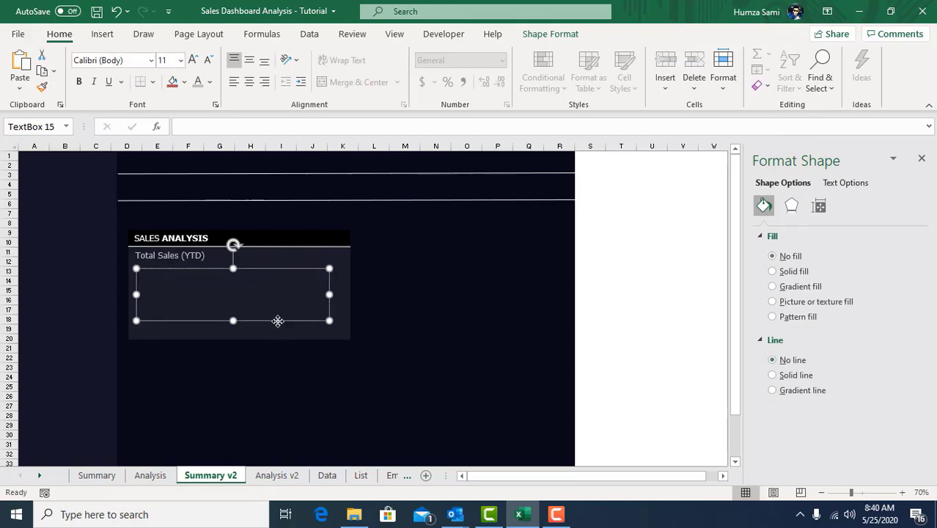
Step: Link the new text box to the sales figure with ='Analysis v2'!B3
click(239, 130)
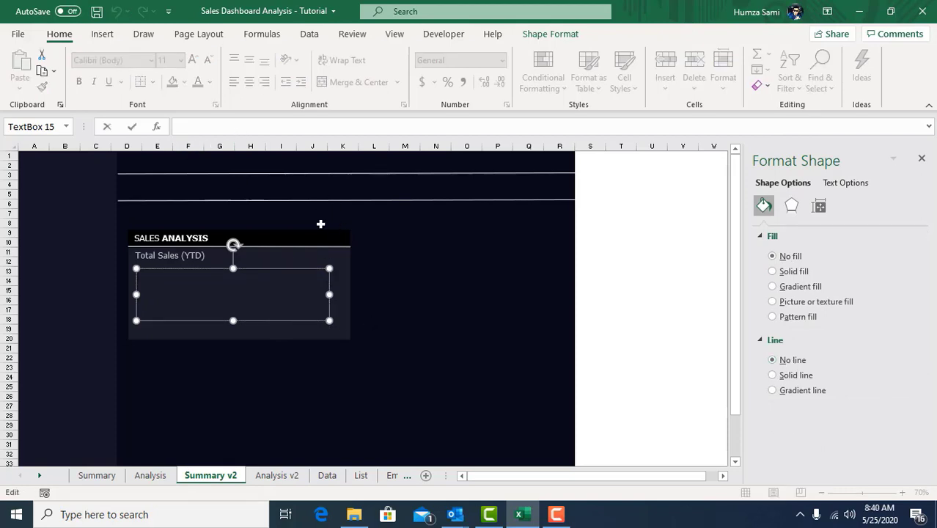
click(296, 268)
text(=)
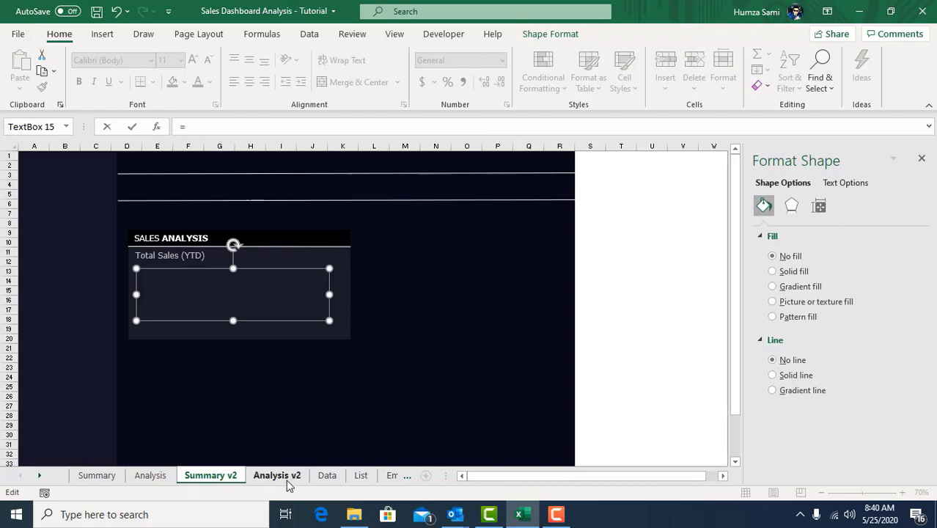
click(288, 480)
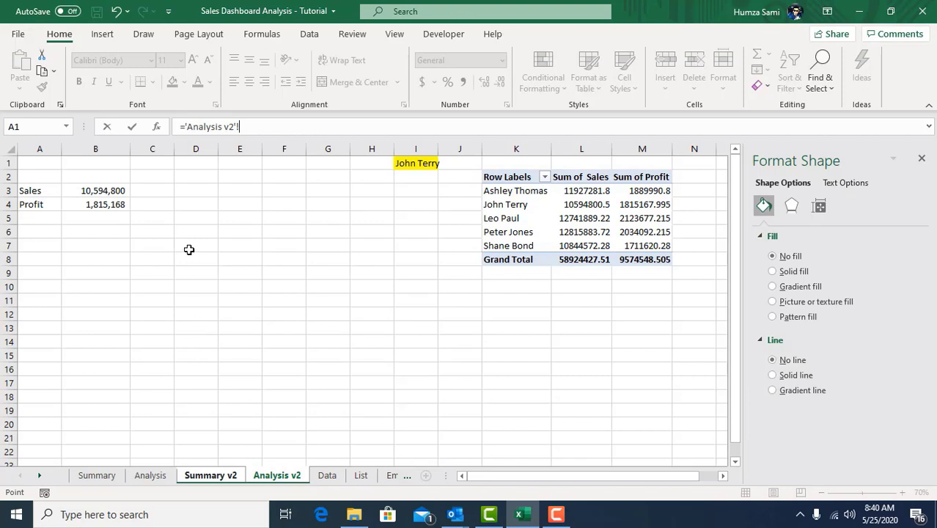
click(115, 191)
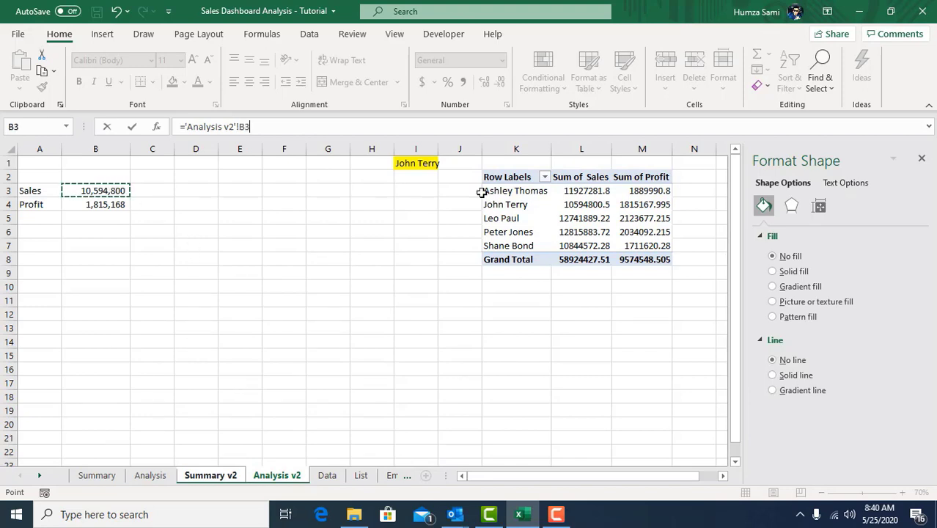
key(Return)
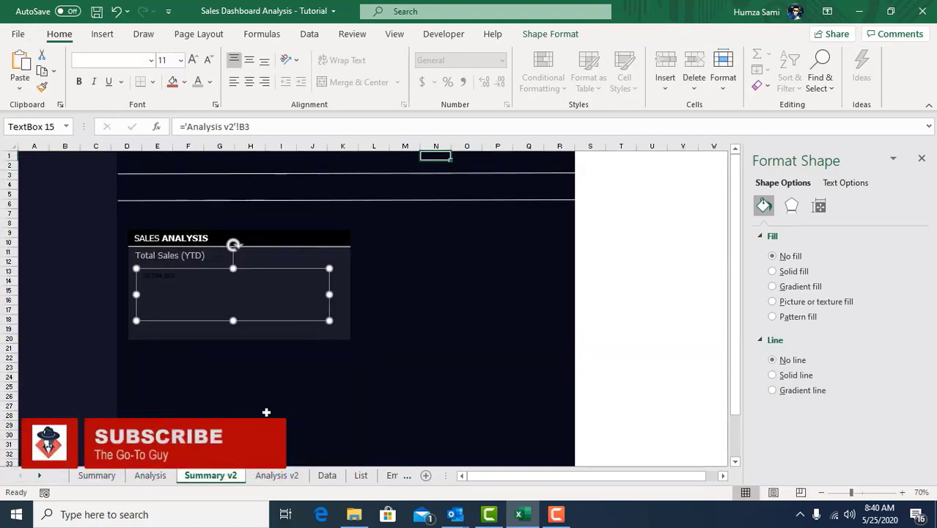
Step: Compare the source sales cell on Analysis v2 with the linked text box on Summary v2
click(282, 476)
click(105, 206)
click(107, 192)
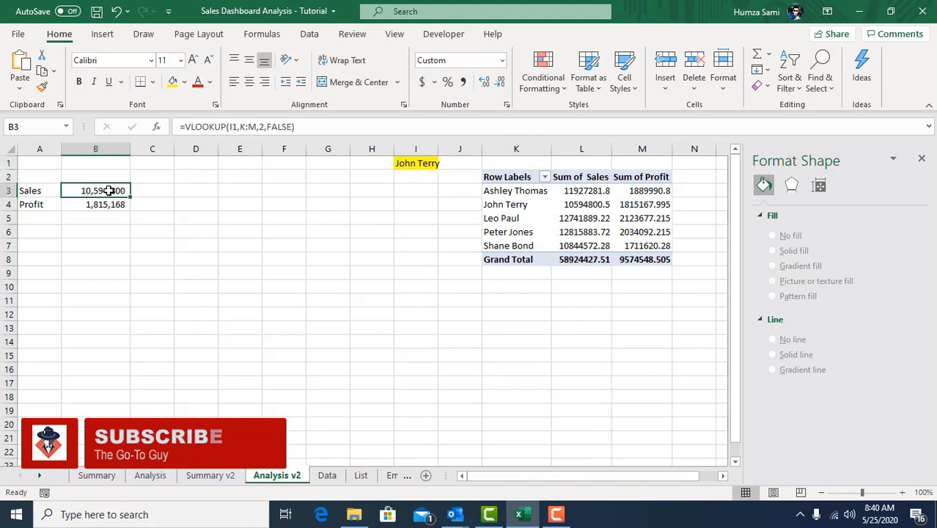
click(239, 477)
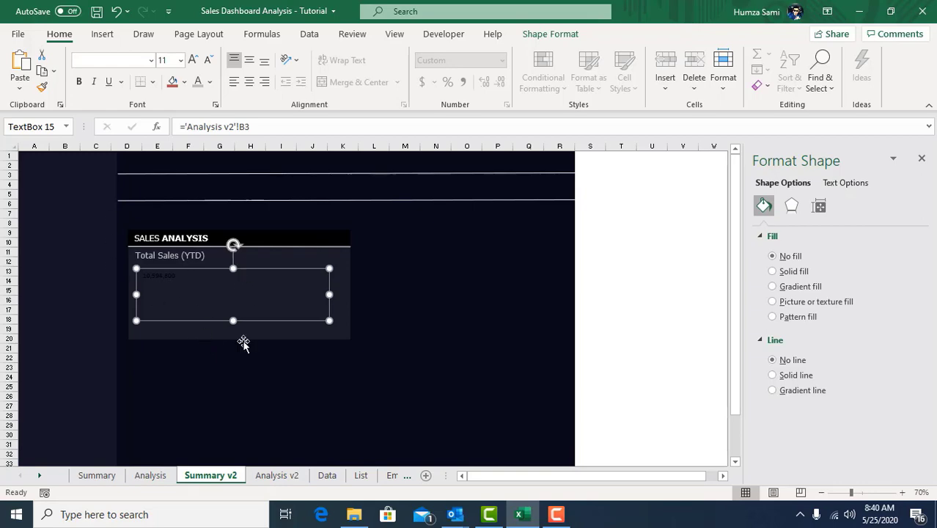
click(279, 476)
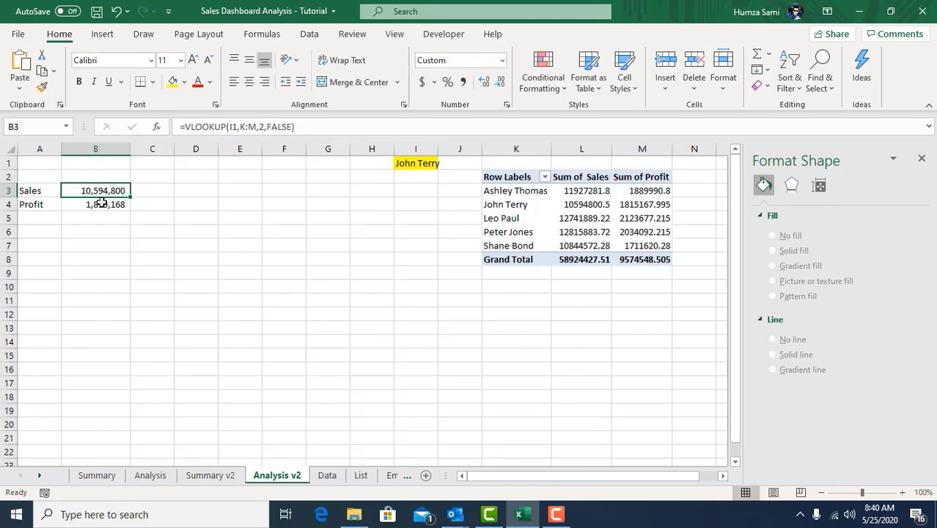
click(222, 477)
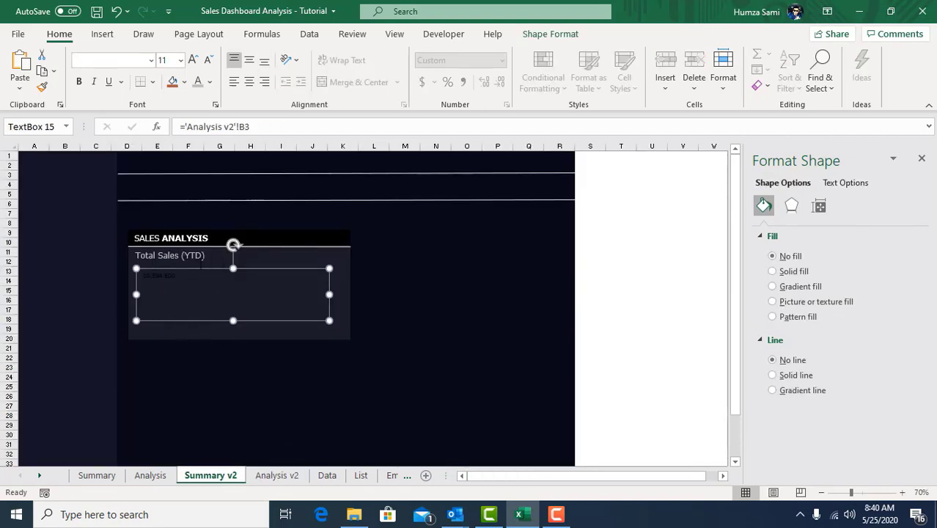
Step: Nudge the linked text box slightly up and left, and format its text as bold blue Tahoma
drag(208, 269, 204, 266)
click(211, 81)
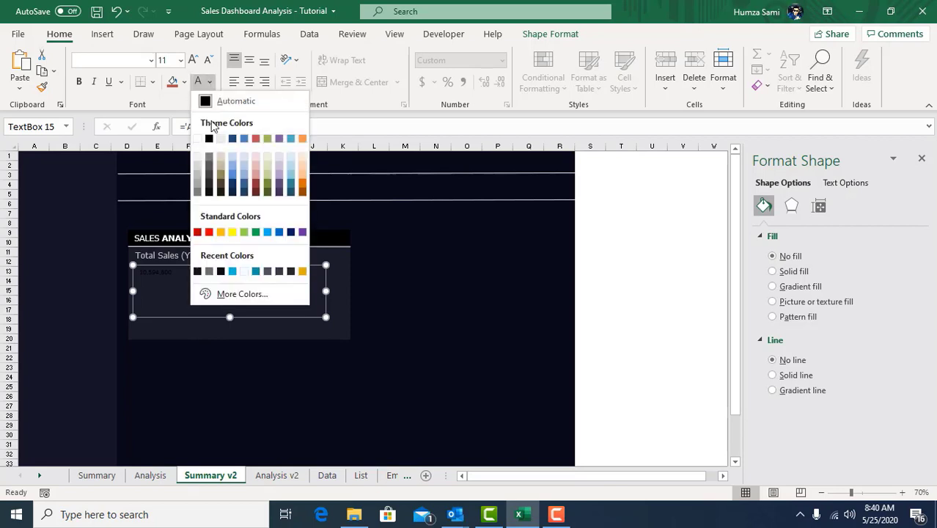
click(232, 272)
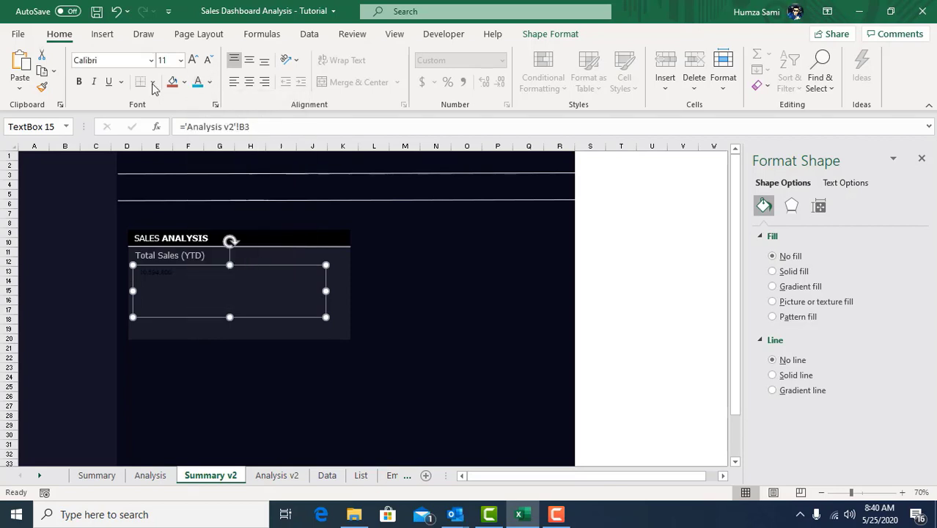
click(111, 64)
text(Tahoma)
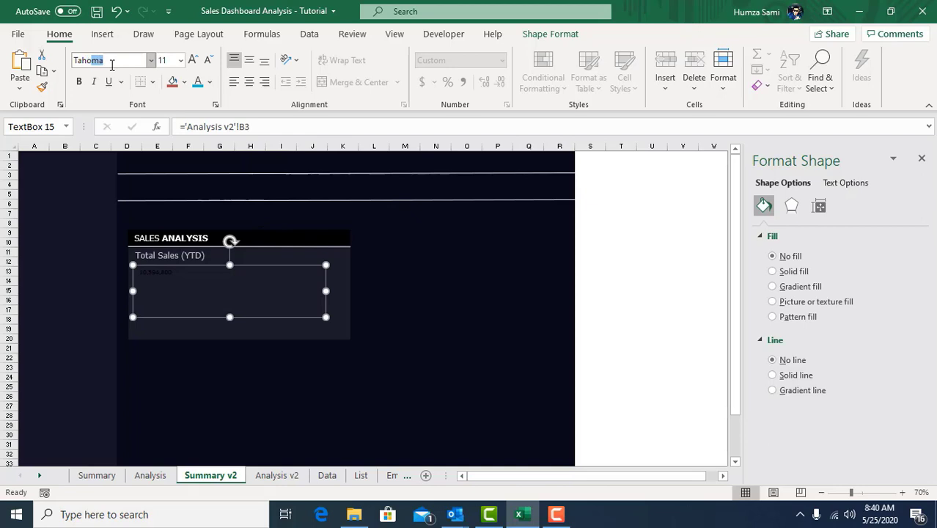
key(Return)
click(81, 82)
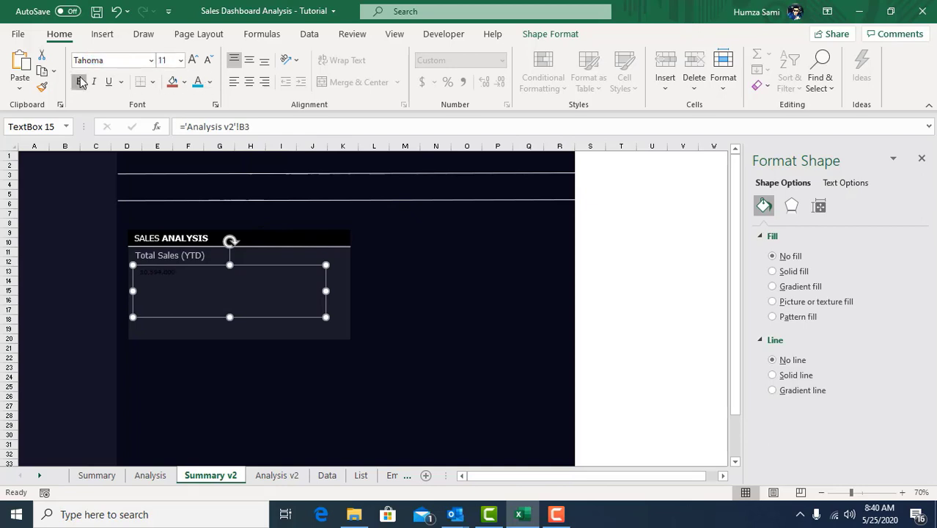
Step: Increase the linked sales figure's font size to 20 and reapply the blue font color
click(193, 59)
click(193, 59)
click(193, 59)
click(192, 60)
click(192, 59)
click(198, 81)
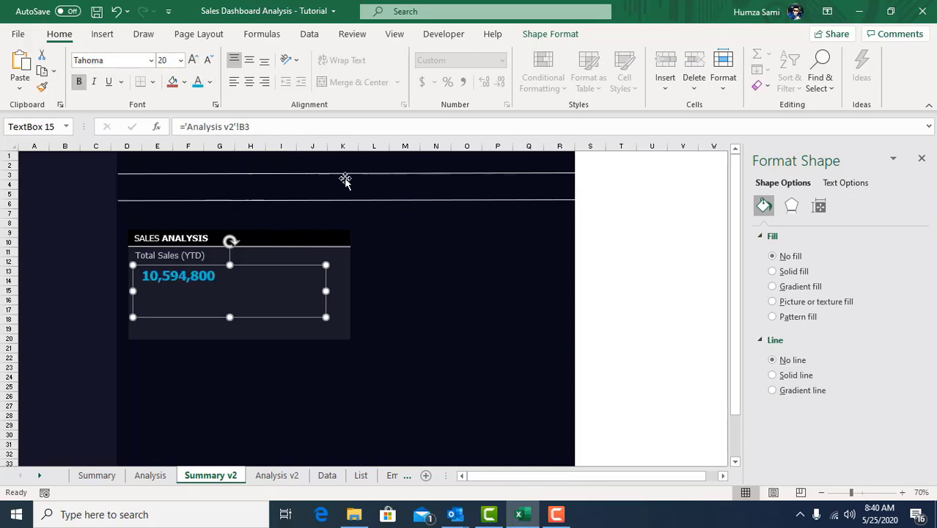
Step: Toggle the linked sales figure between regular and bold, leaving it bold
click(79, 83)
click(79, 82)
click(79, 84)
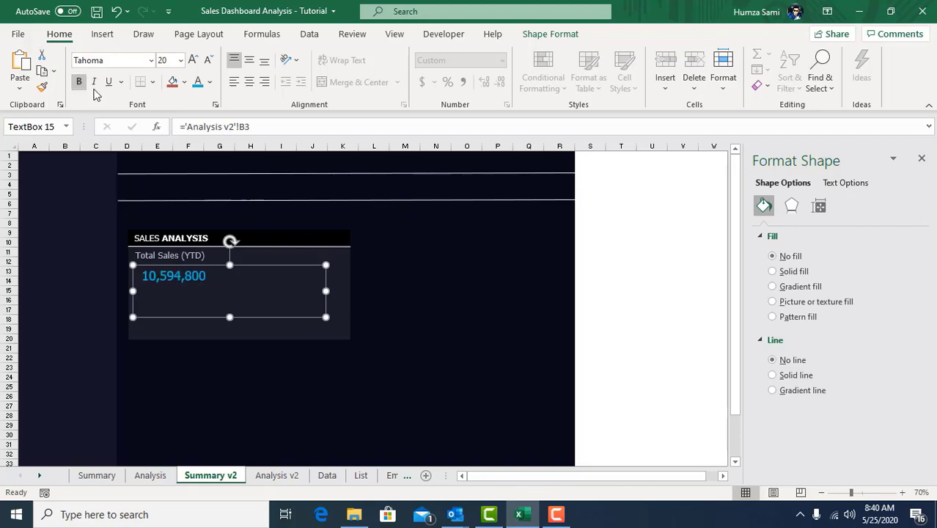
click(79, 84)
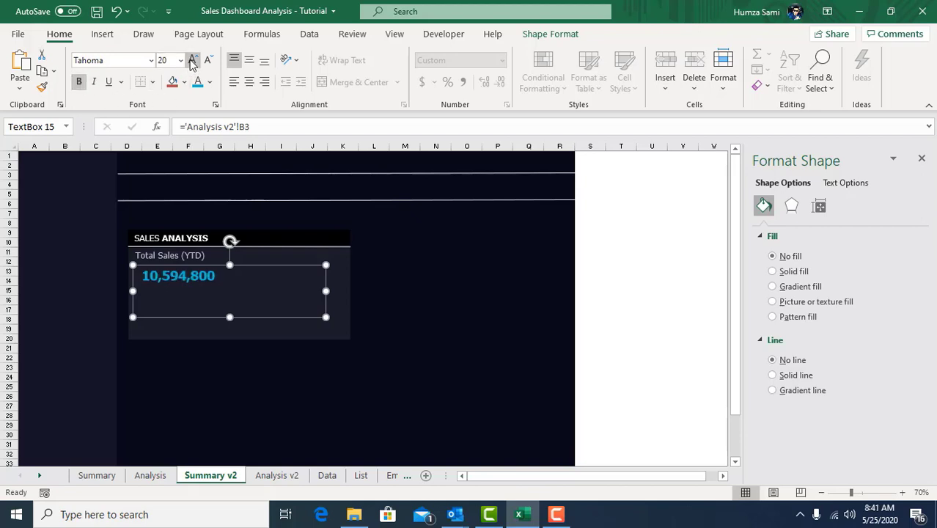
Step: Enlarge the linked sales figure's font size to 44
click(193, 60)
click(193, 60)
click(193, 59)
click(192, 59)
click(193, 60)
click(193, 60)
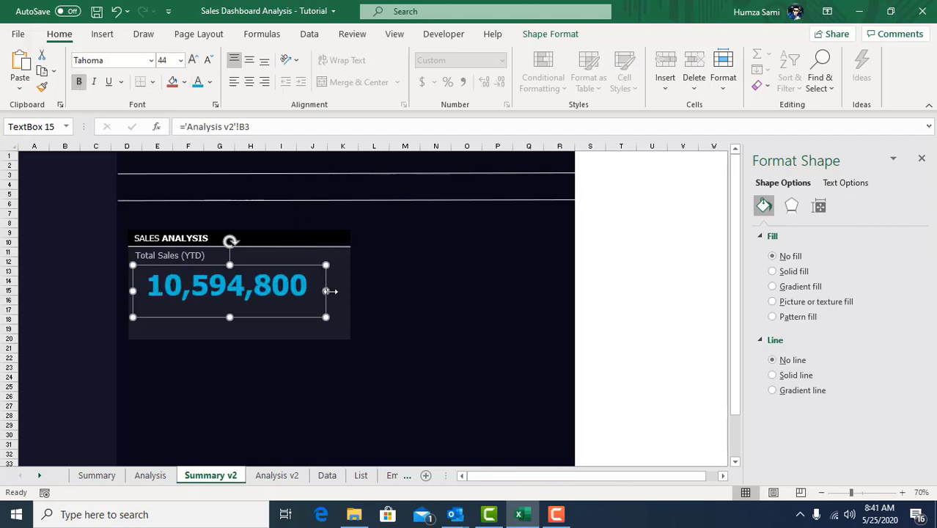
Step: Move the linked sales figure slightly up and left, and enter the third pivot-table salesperson's full name in Analysis v2 cell I1
drag(327, 269, 303, 263)
click(305, 480)
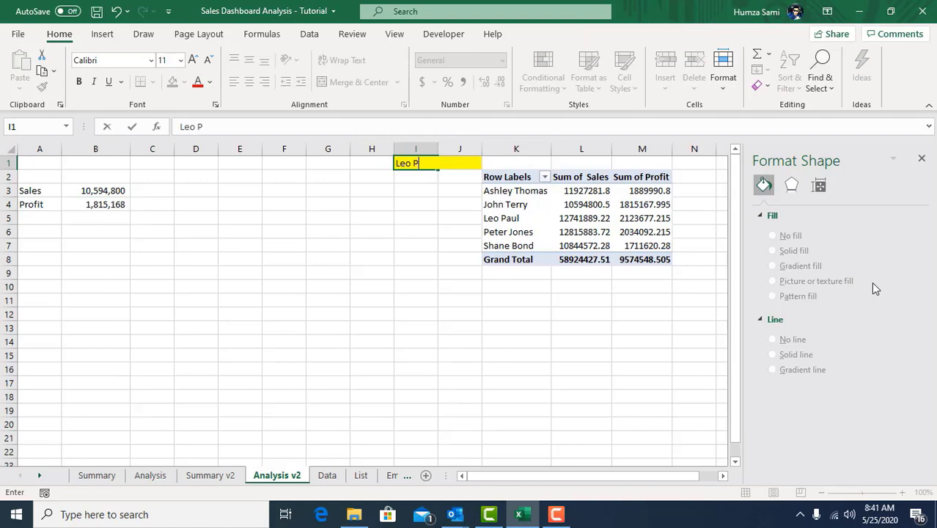
text(aul)
key(Return)
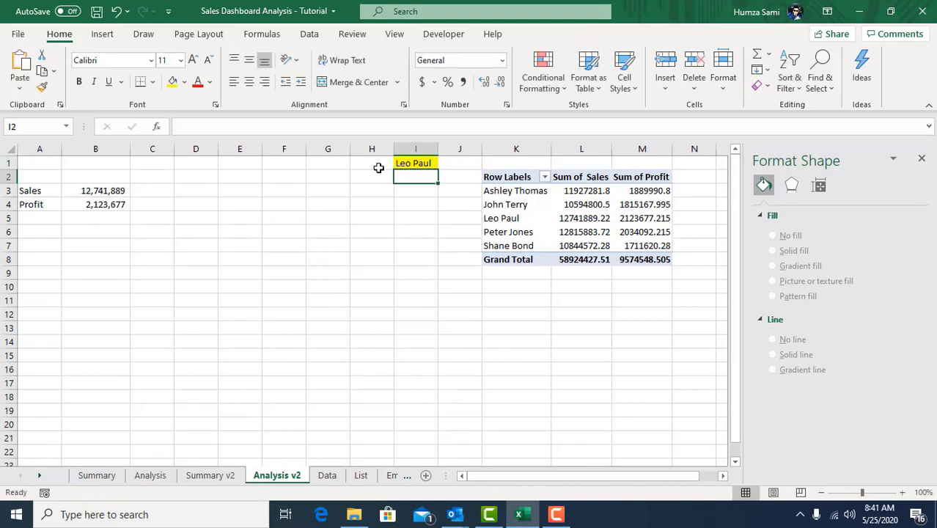
Step: Check the sales lookup in Analysis v2 cell B3 and its linked figure on Summary v2
click(108, 190)
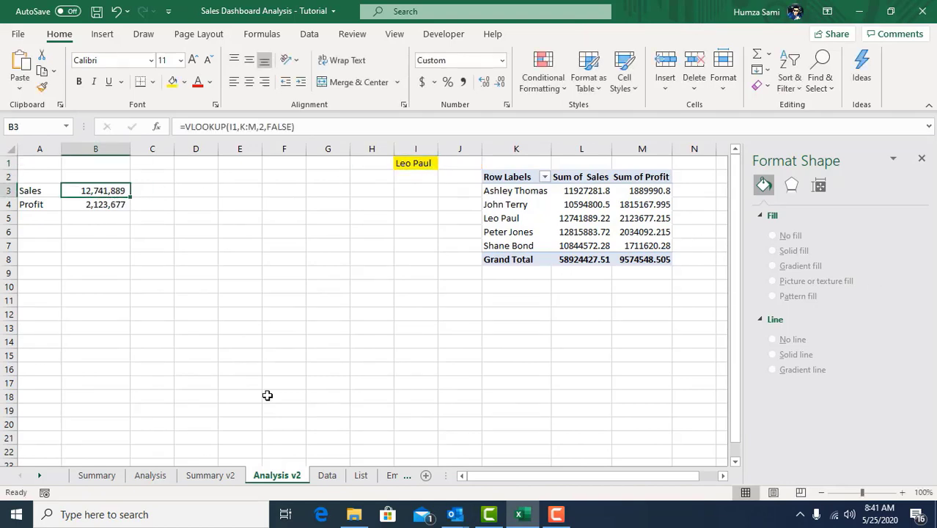
click(210, 475)
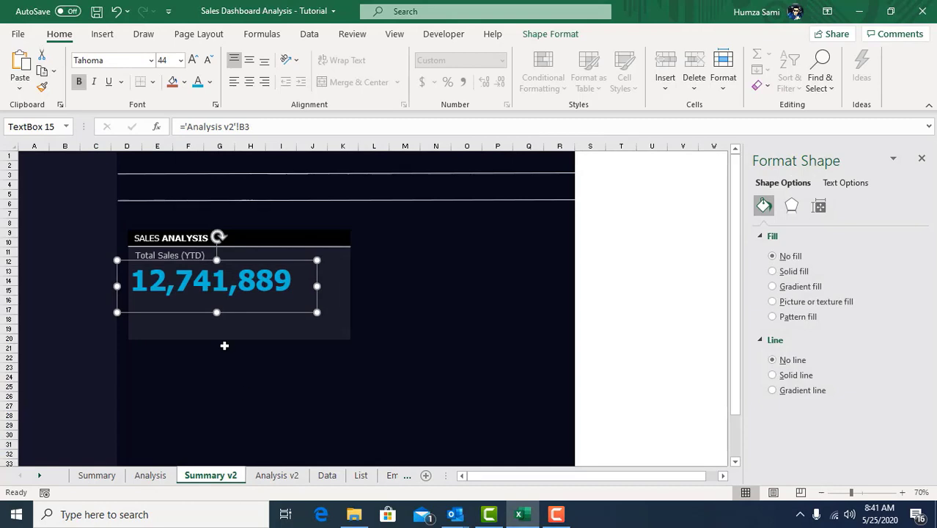
click(475, 155)
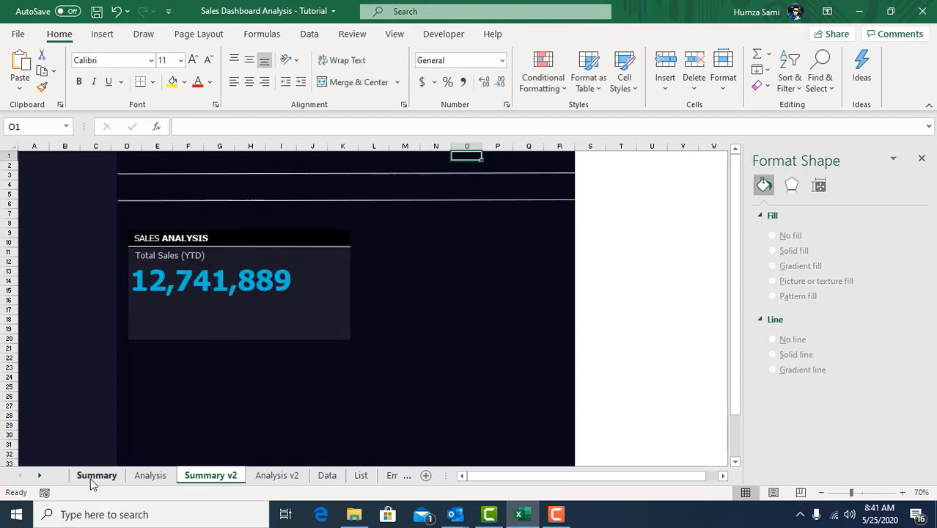
Step: Choose the second listed salesperson in the original Summary dashboard's name selector
click(96, 477)
click(133, 322)
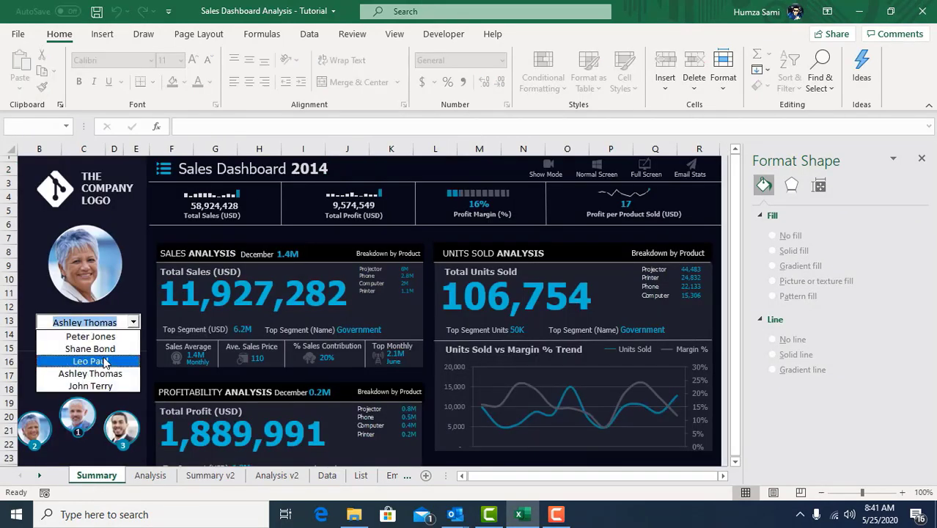
click(90, 348)
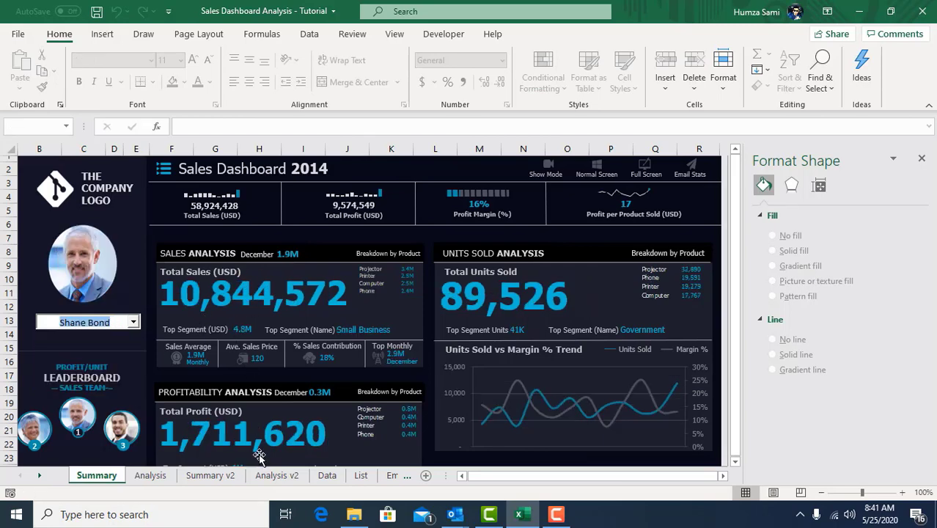
Step: Compare the lookup values on Analysis v2 with the figure on Summary v2, and inspect the salesperson cell I1
click(267, 476)
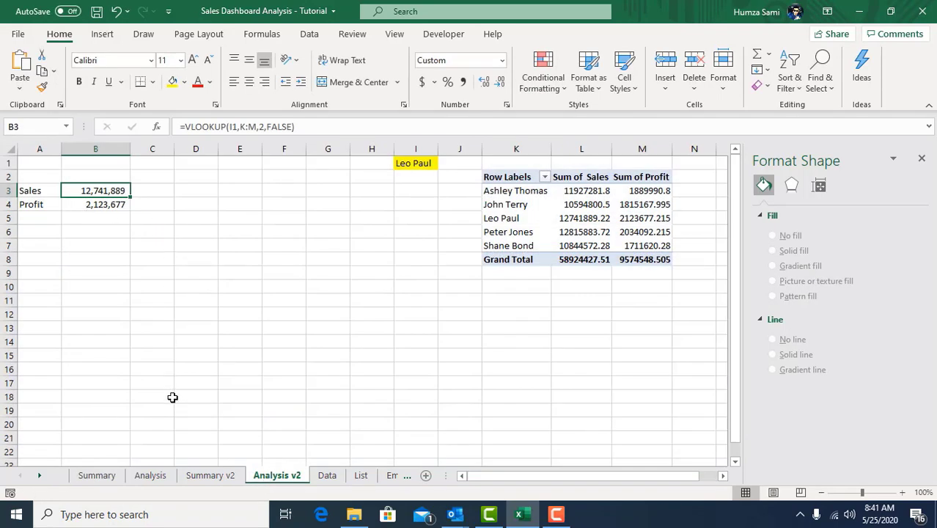
click(213, 475)
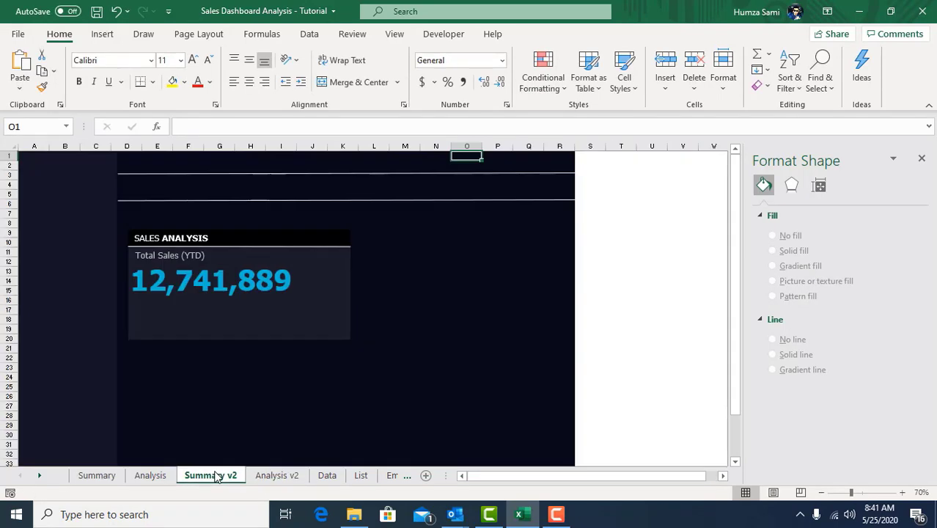
click(277, 475)
click(417, 162)
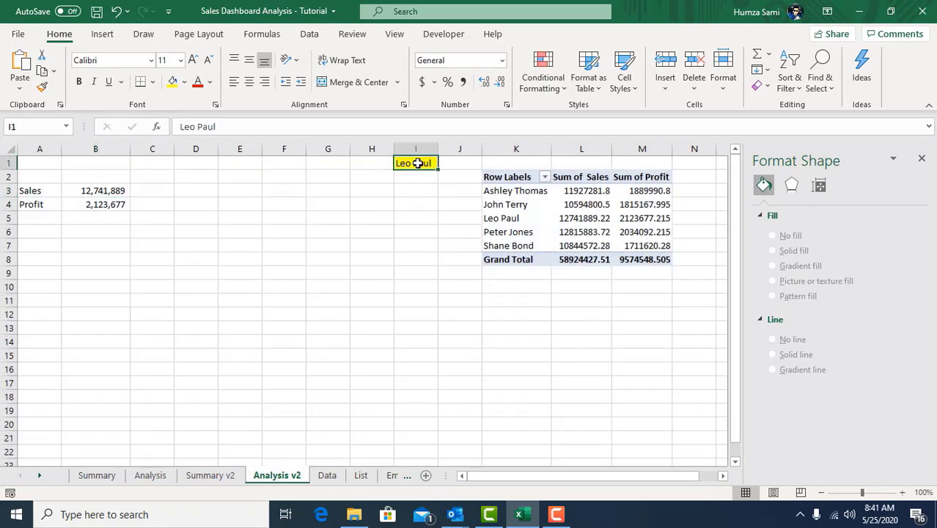
Step: Switch the original Summary dashboard's name selector to the last listed salesperson
click(97, 475)
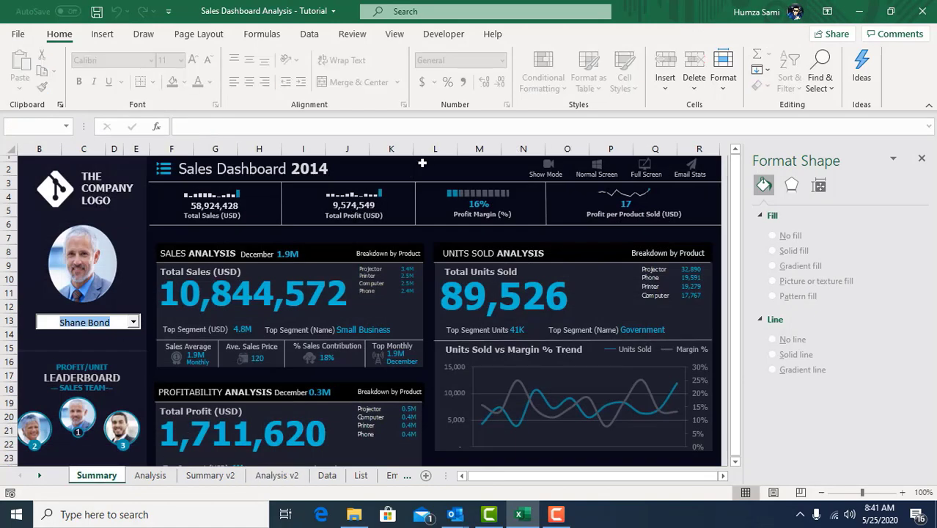
click(133, 321)
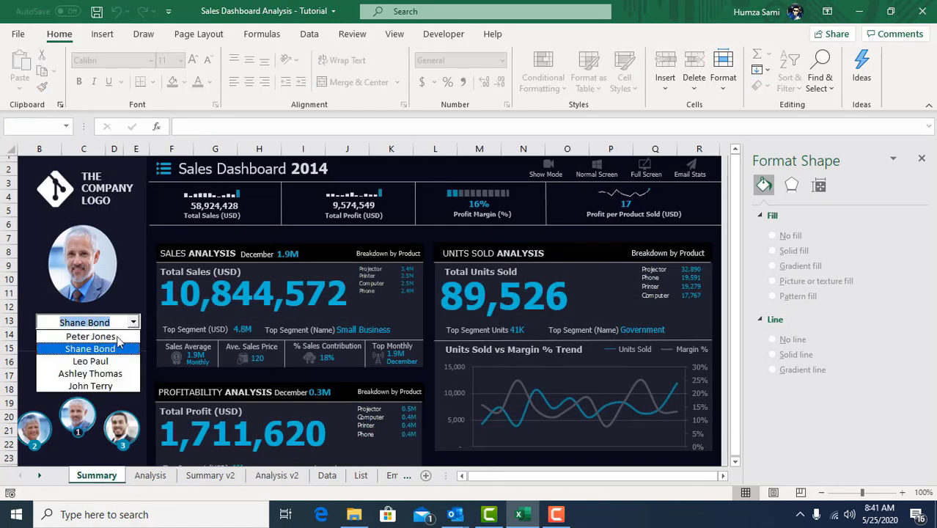
click(110, 387)
Step: Enter the full name of the salesperson chosen on the Summary dashboard in Analysis v2 cell I1
click(276, 476)
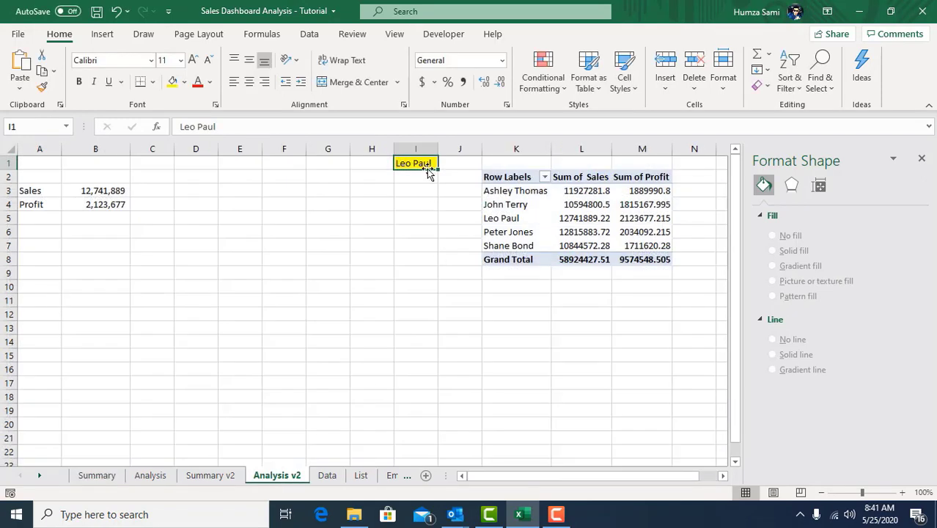
text(John terry)
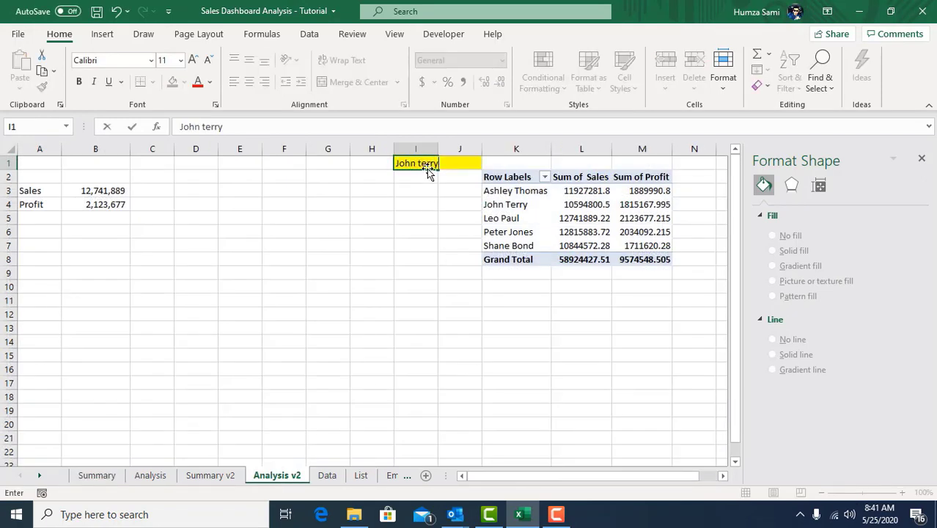
Step: Enter another employee's name in cell I1 of the Analysis v2 sheet
text(erry)
key(Return)
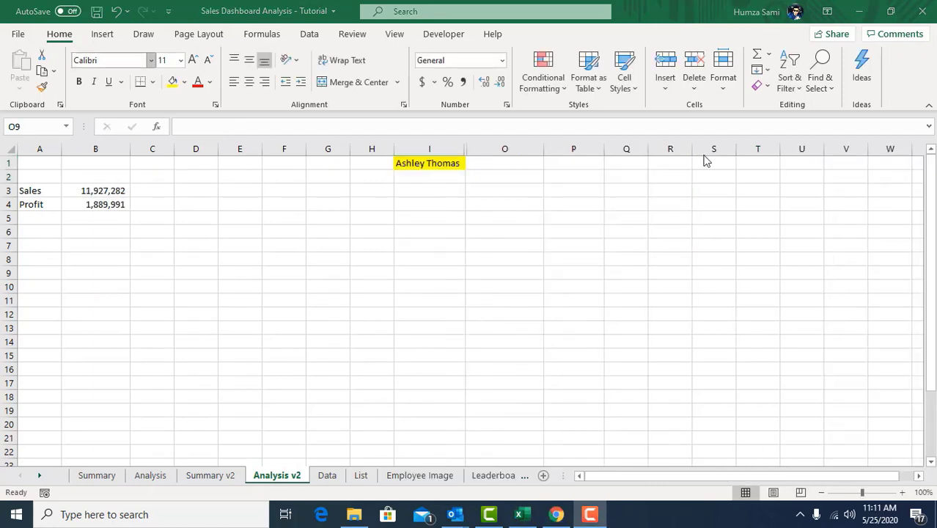
Step: Unhide columns J to M beside the employee name cell to reveal the pivot table
click(113, 196)
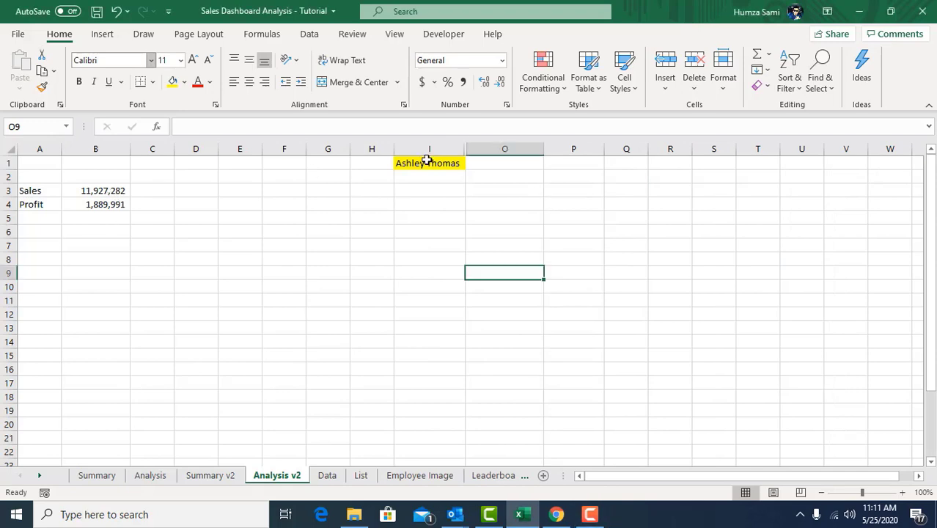
drag(470, 148, 489, 146)
right_click(490, 146)
click(527, 374)
click(376, 178)
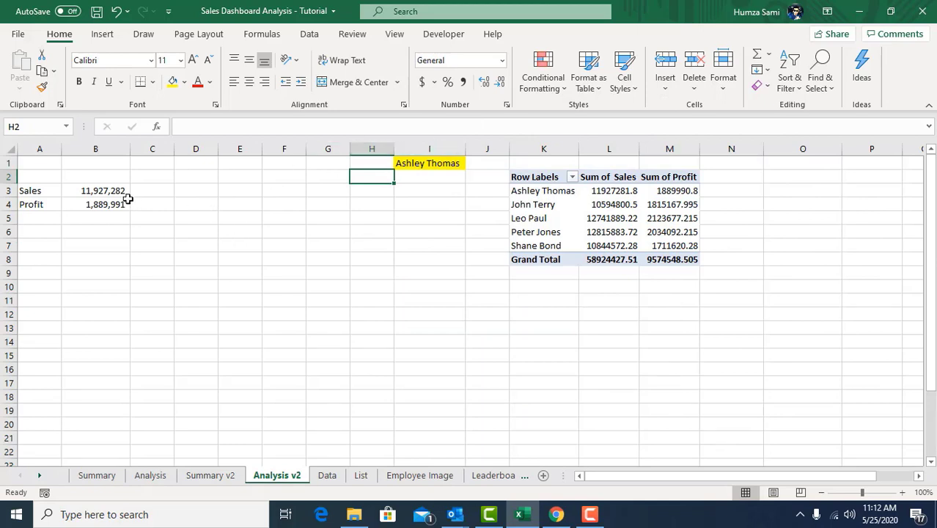
Step: Examine the Sales and Profit lookup formulas in B3 and B4 and the linked Total Sales card on the Summary v2 sheet
click(84, 191)
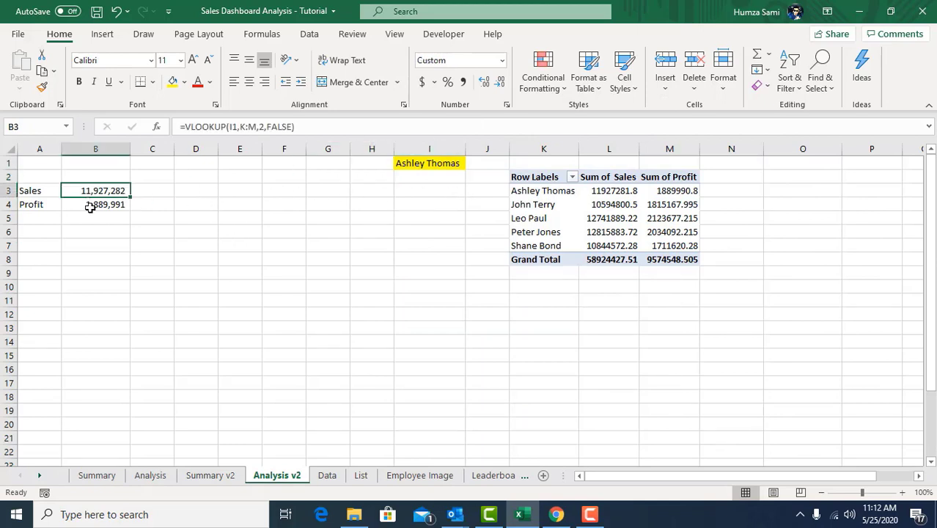
click(91, 208)
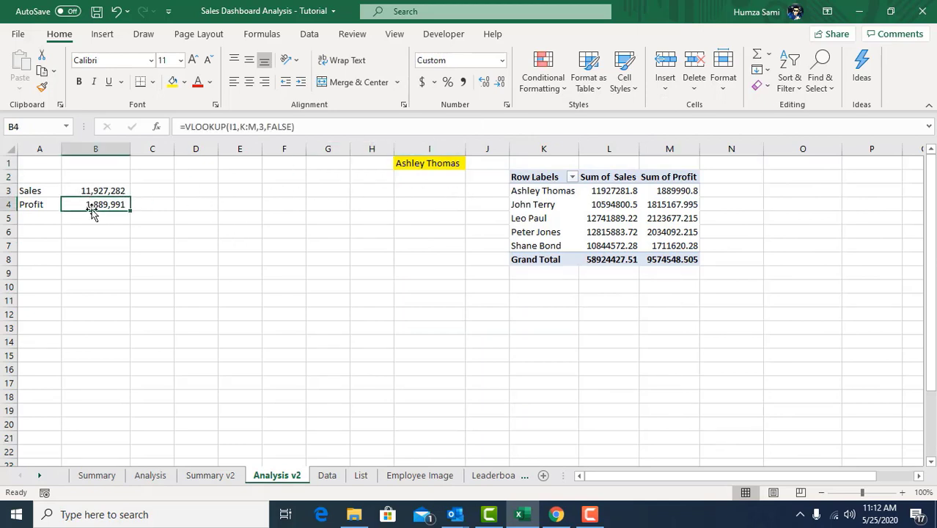
click(423, 159)
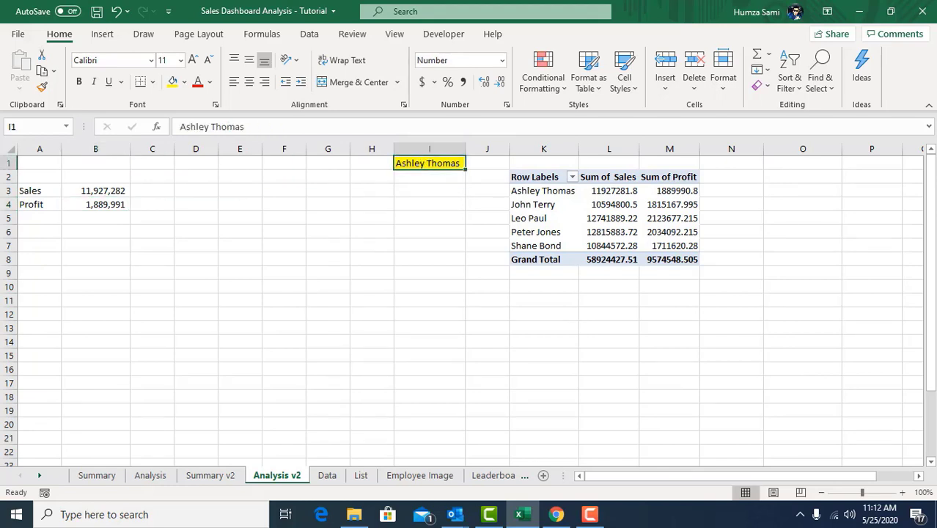
click(220, 475)
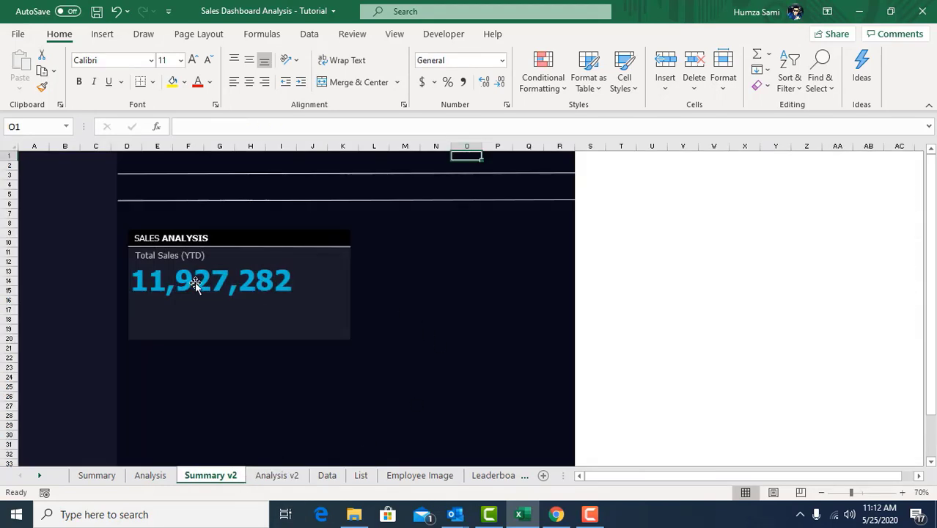
click(276, 476)
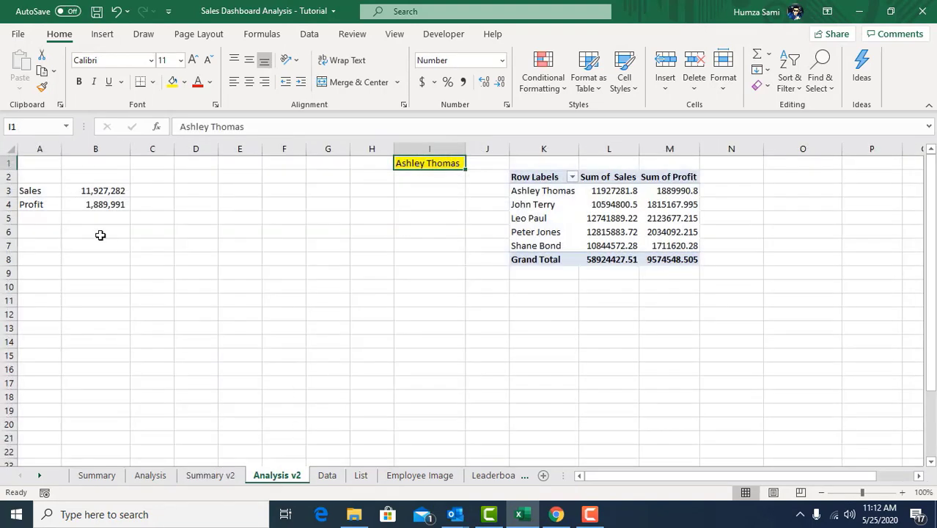
click(212, 477)
click(215, 291)
click(265, 477)
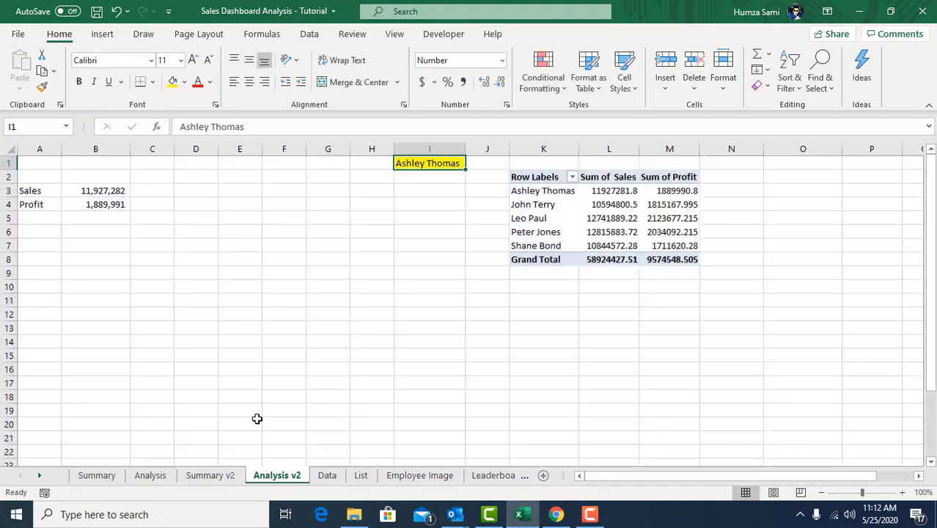
click(115, 191)
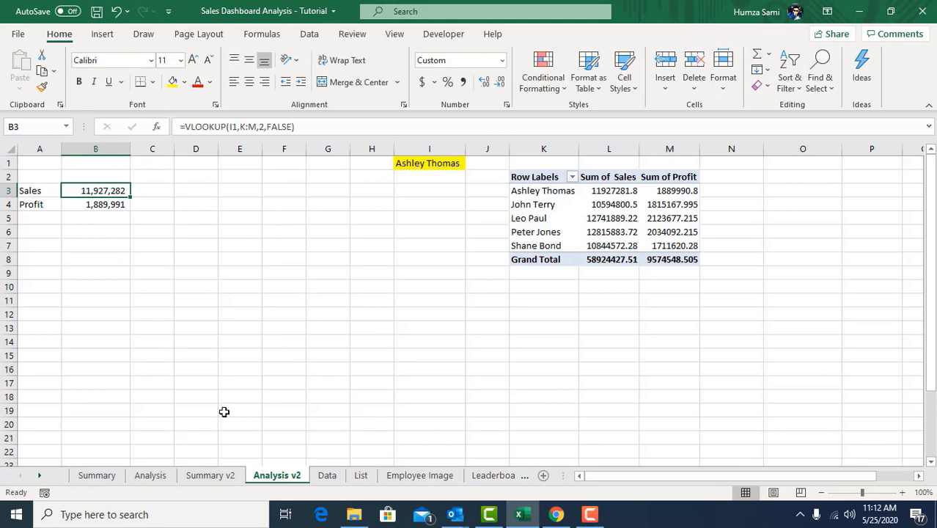
Step: Examine the Summary dashboard's product breakdown picture and Total Sales text box and the cells they link to
click(98, 476)
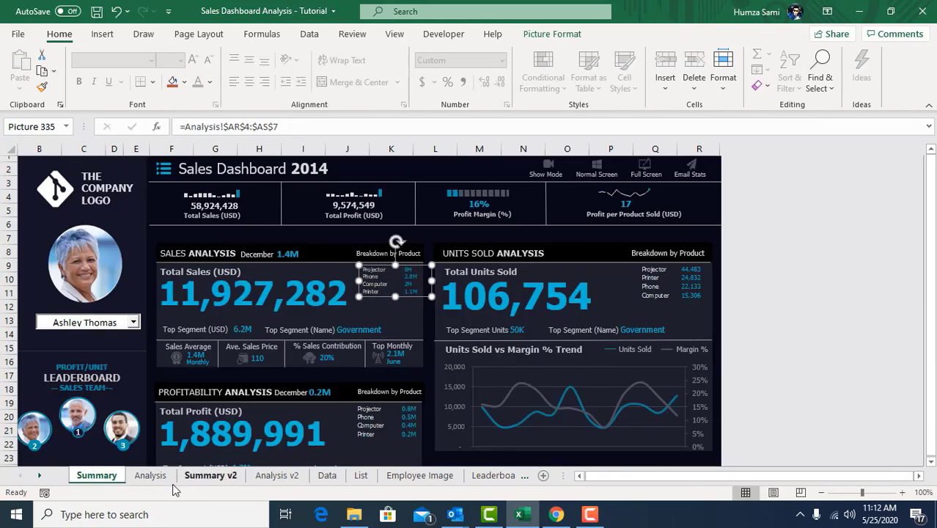
click(480, 168)
click(401, 277)
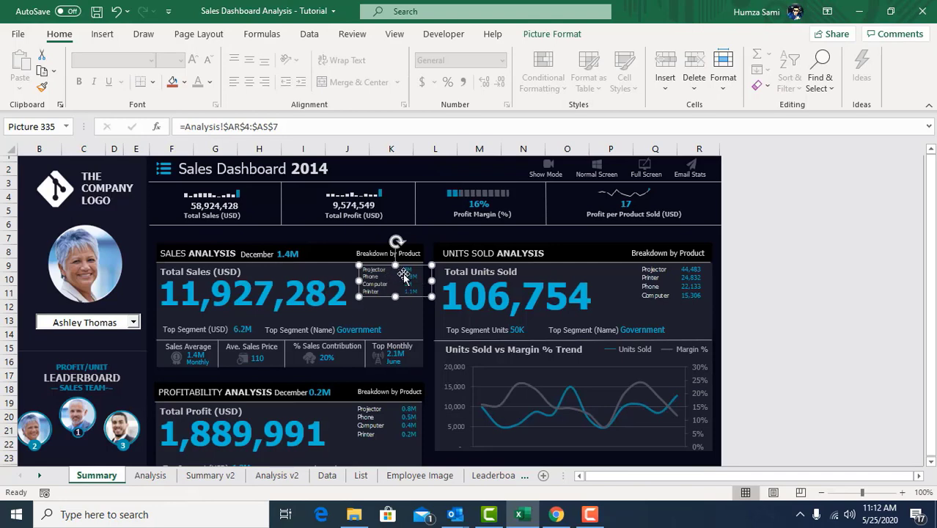
click(321, 296)
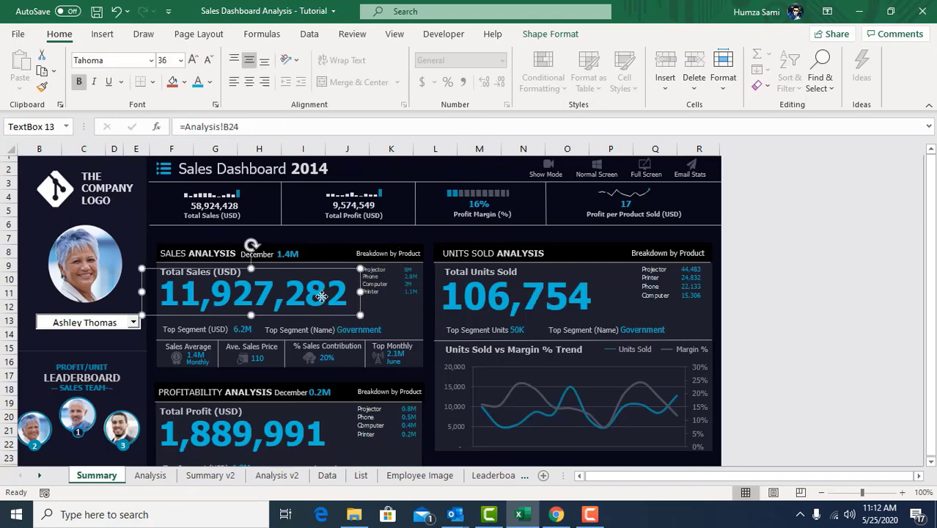
click(380, 283)
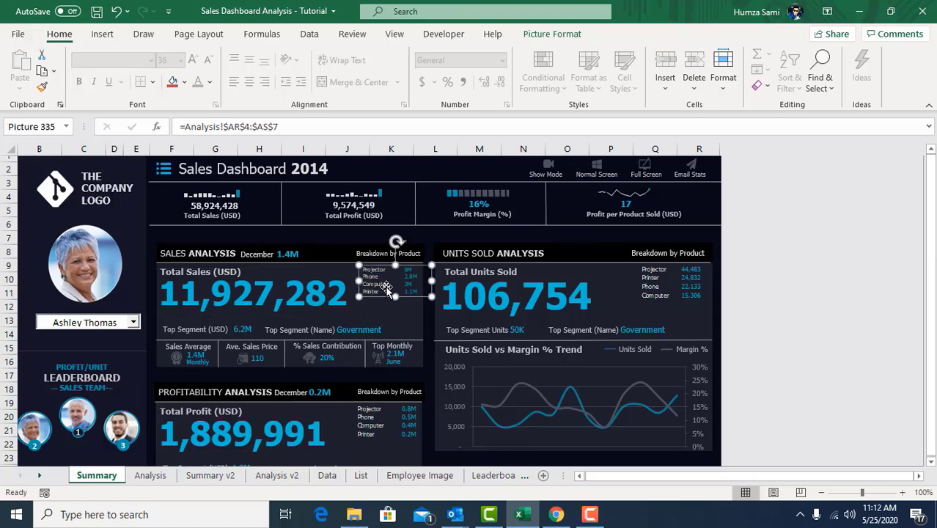
click(273, 303)
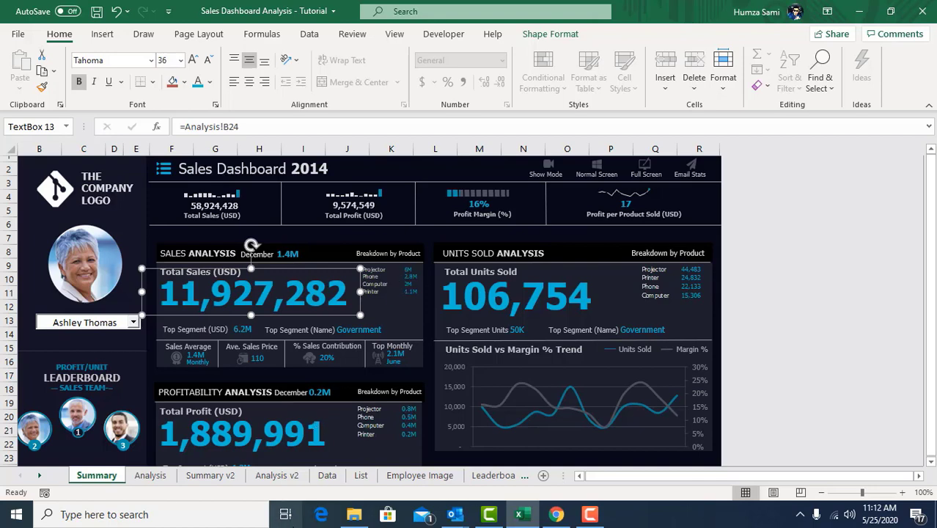
Step: Hide columns J to M, which hold the employee pivot table, on the Analysis v2 sheet
click(291, 476)
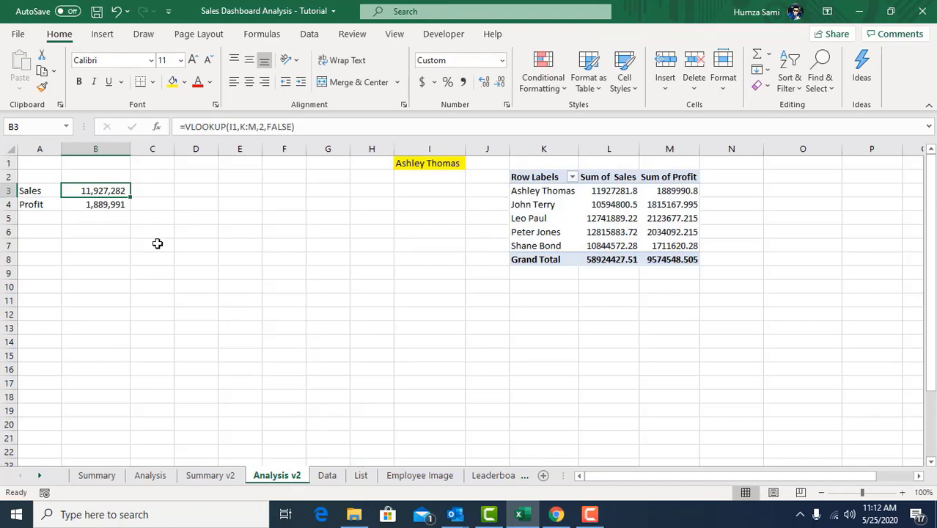
click(88, 247)
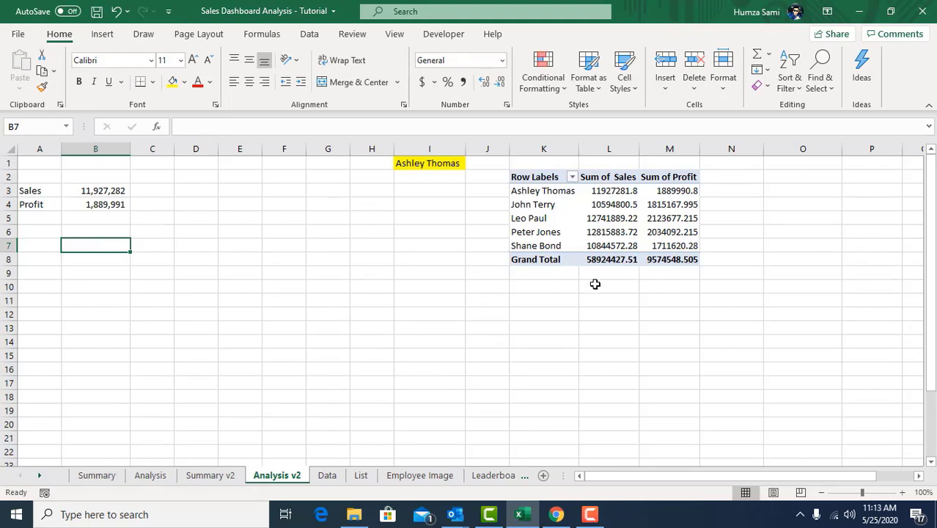
click(698, 192)
click(732, 176)
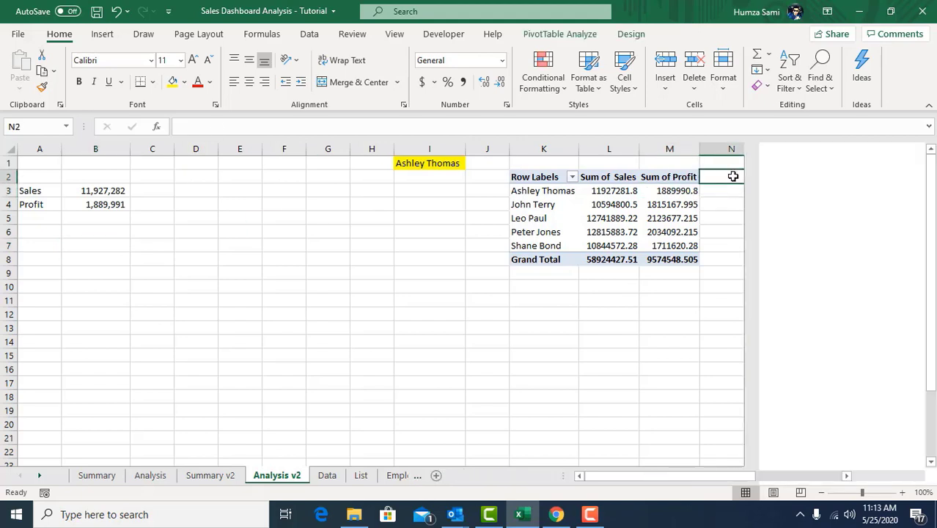
drag(487, 149, 675, 144)
right_click(677, 146)
click(739, 364)
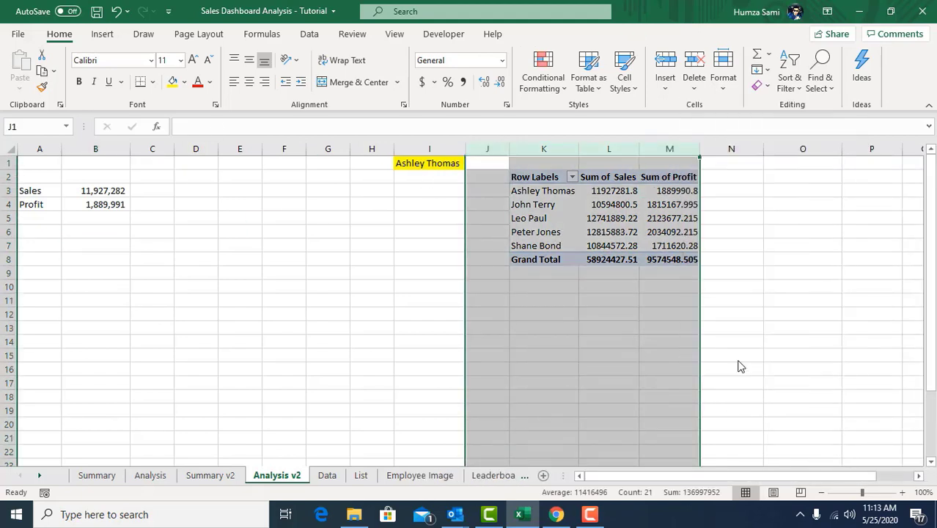
Step: Insert a PivotTable based on the sales data at cell N2 of the existing Analysis v2 worksheet
click(517, 192)
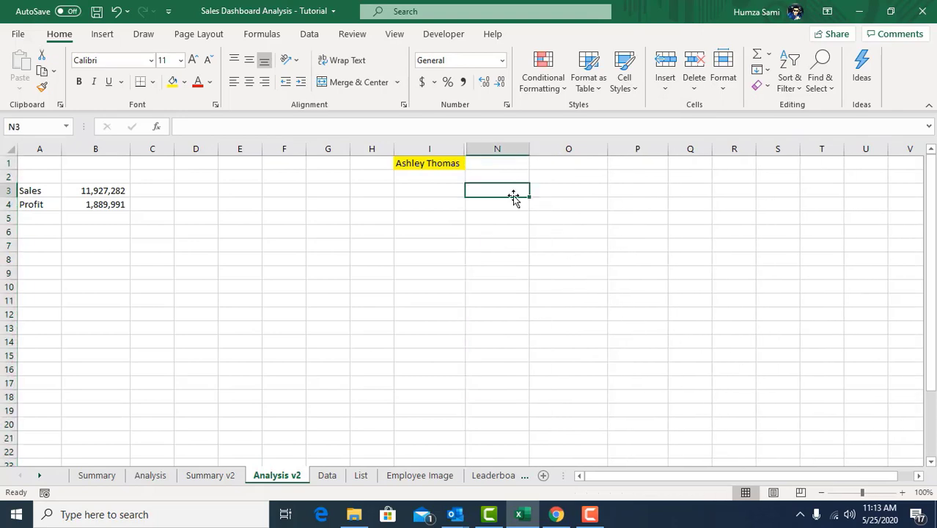
click(503, 177)
click(101, 34)
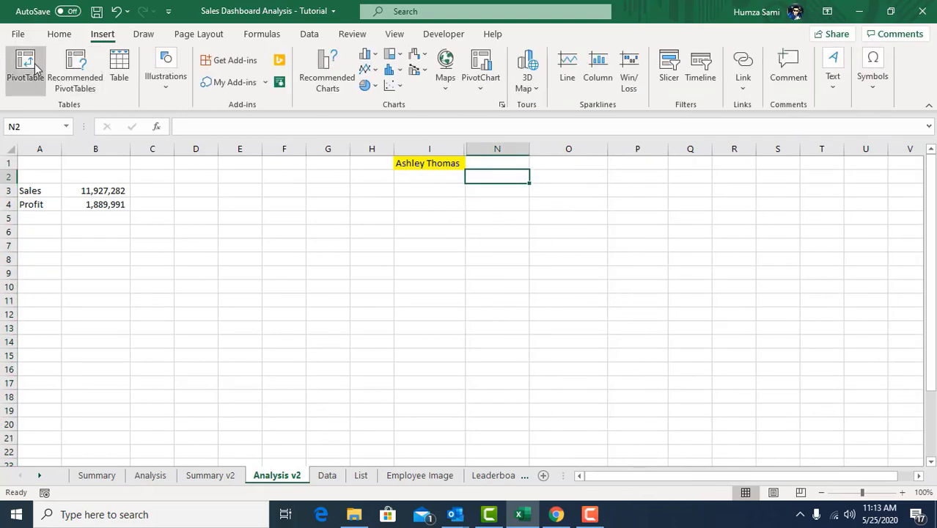
click(27, 66)
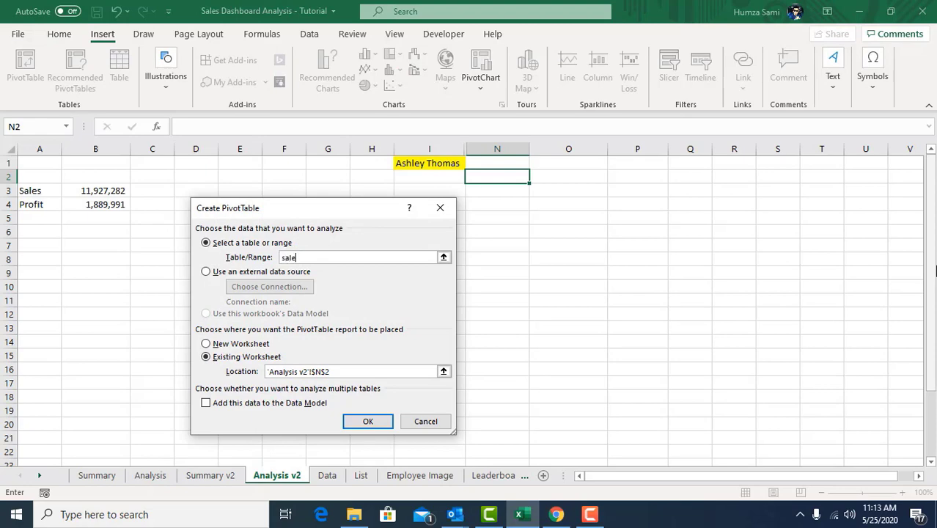
key(Return)
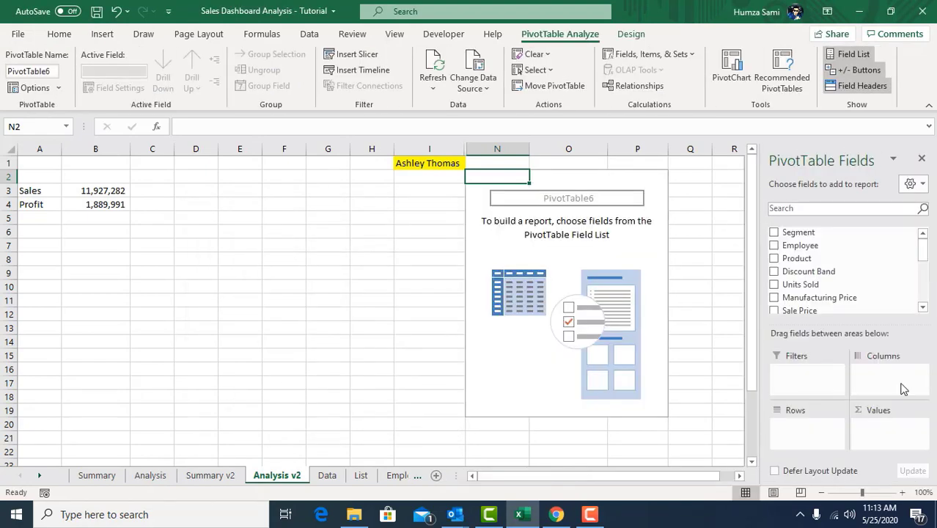
Step: Build the PivotTable with Employee and Product as row fields and the sum of Sales as values
drag(791, 246, 801, 431)
drag(798, 258, 807, 442)
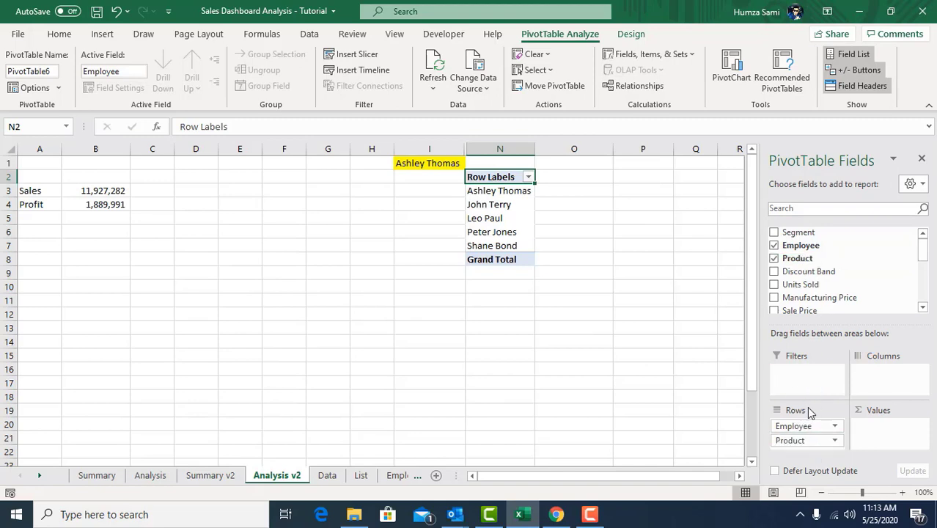
drag(507, 205, 517, 244)
click(510, 191)
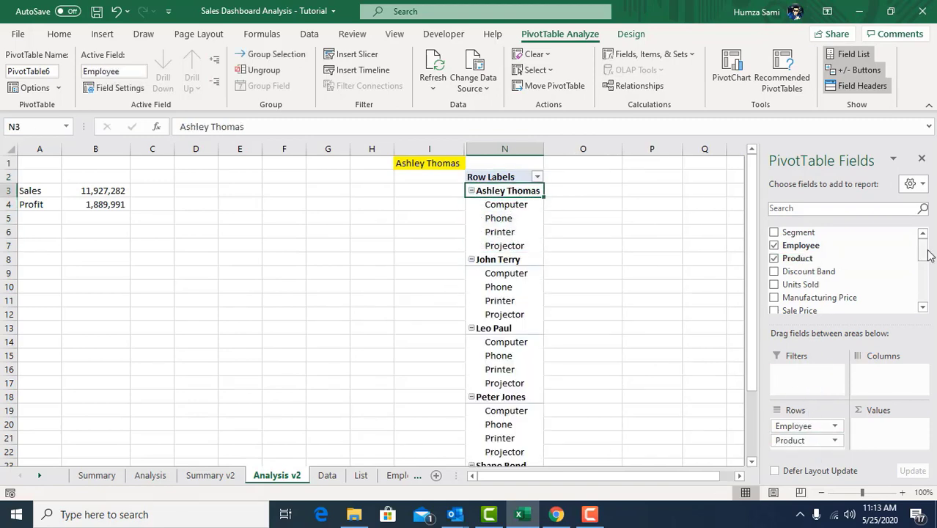
drag(925, 252, 928, 282)
drag(834, 257, 888, 447)
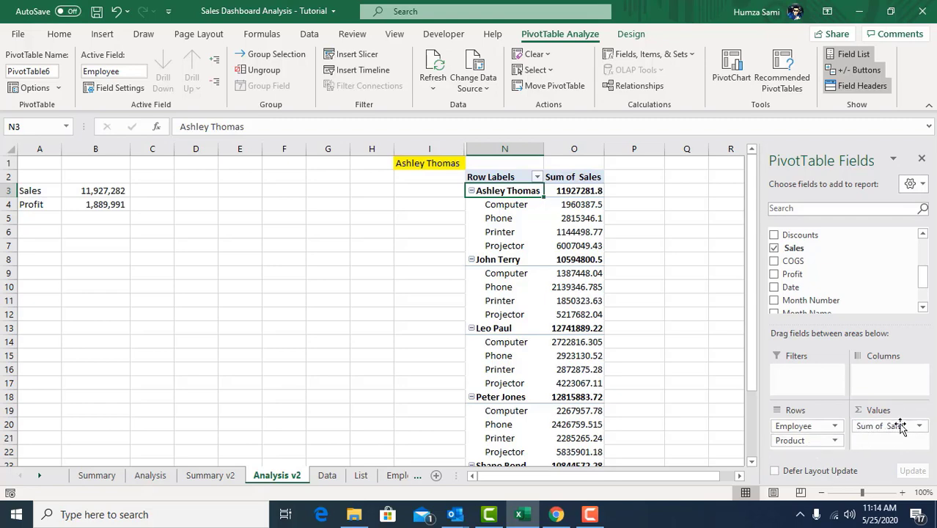
Step: Following the Summary dashboard's product breakdown, sort the products under each employee in the Analysis v2 PivotTable by sales, largest to smallest
click(97, 475)
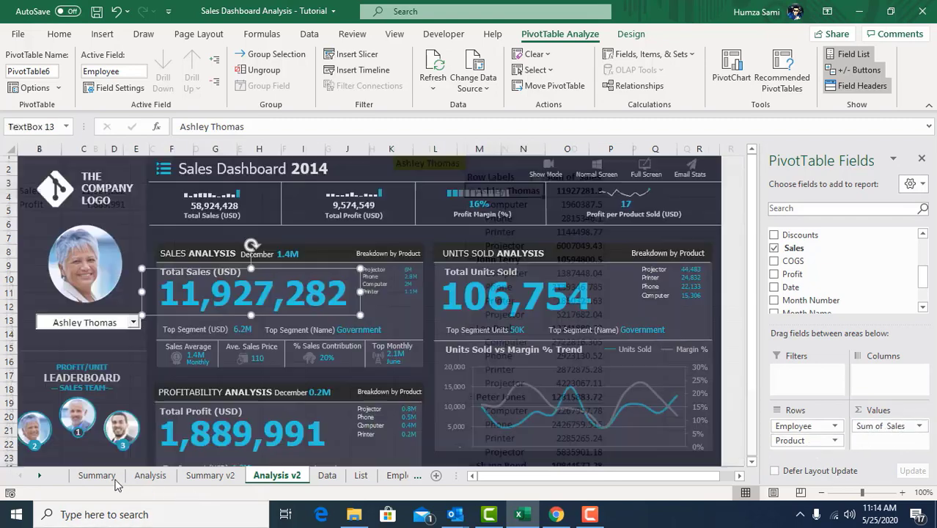
click(409, 282)
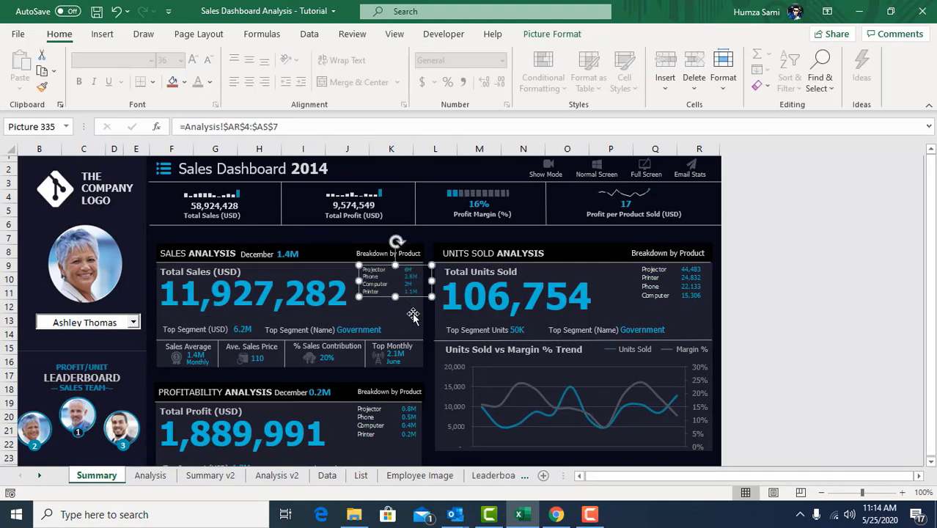
click(292, 475)
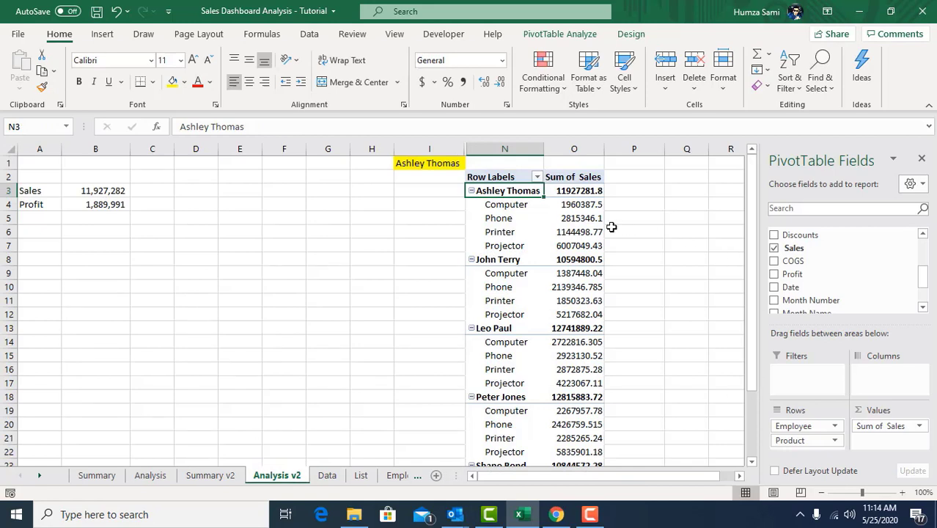
click(512, 206)
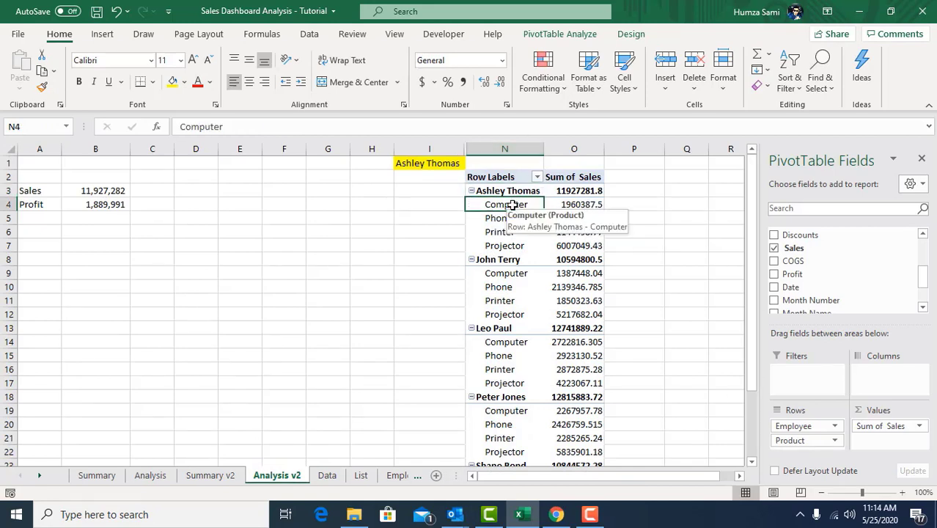
right_click(586, 204)
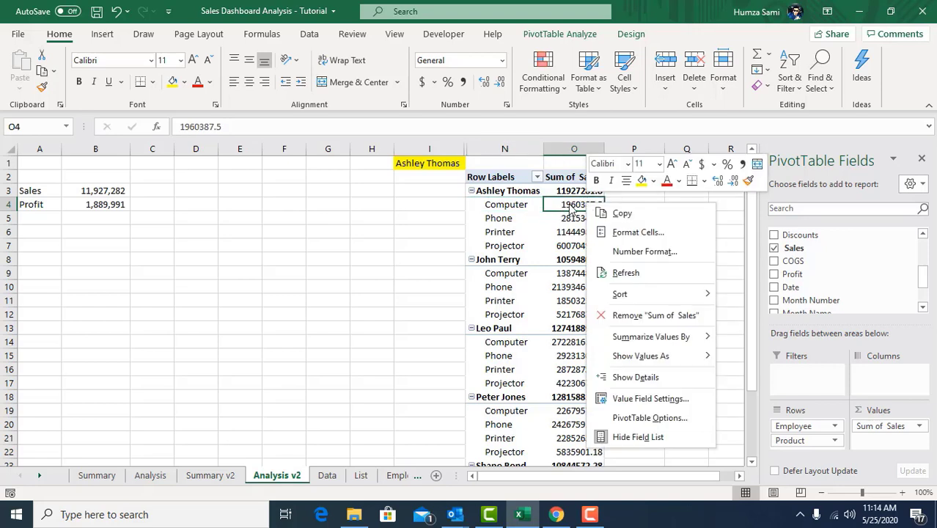
mouse_move(621, 295)
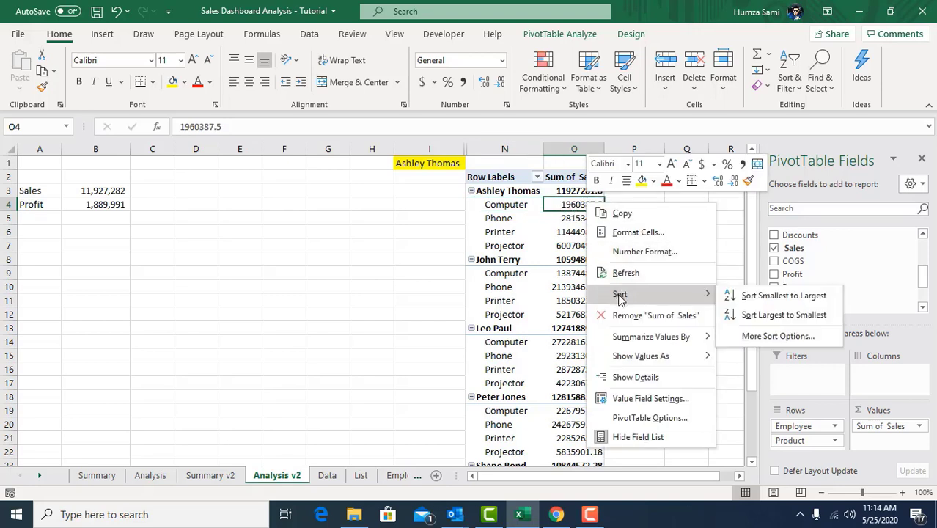
click(774, 315)
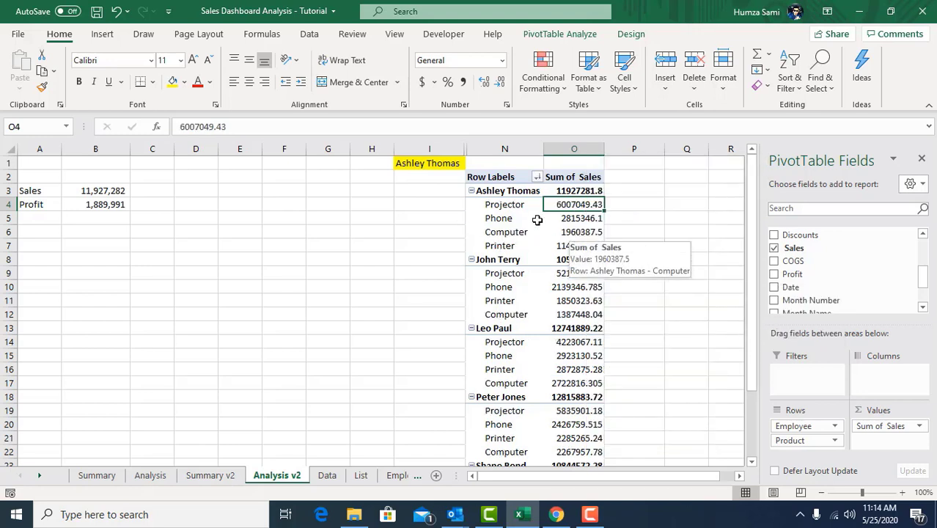
drag(504, 208, 579, 312)
Step: Format the Sum of Sales values in column O with thousands separators and no decimals
click(575, 150)
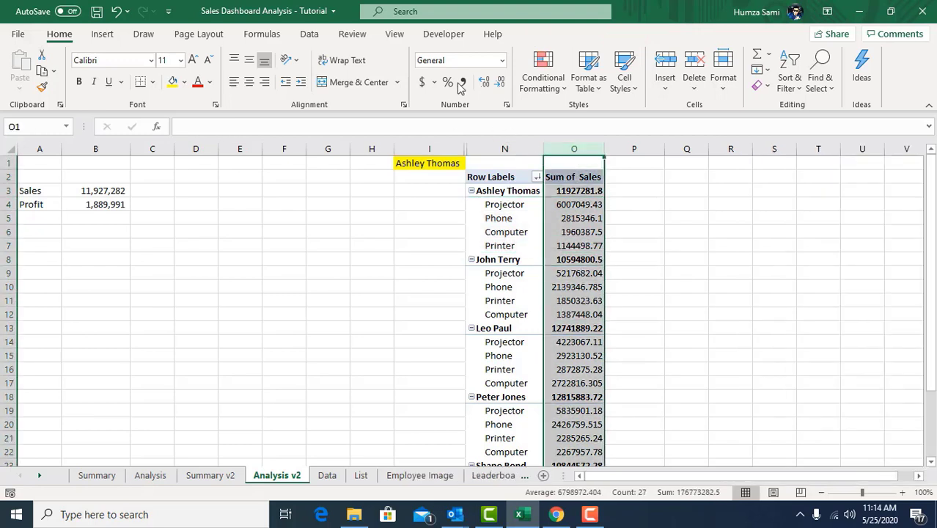
click(462, 82)
click(501, 81)
click(501, 81)
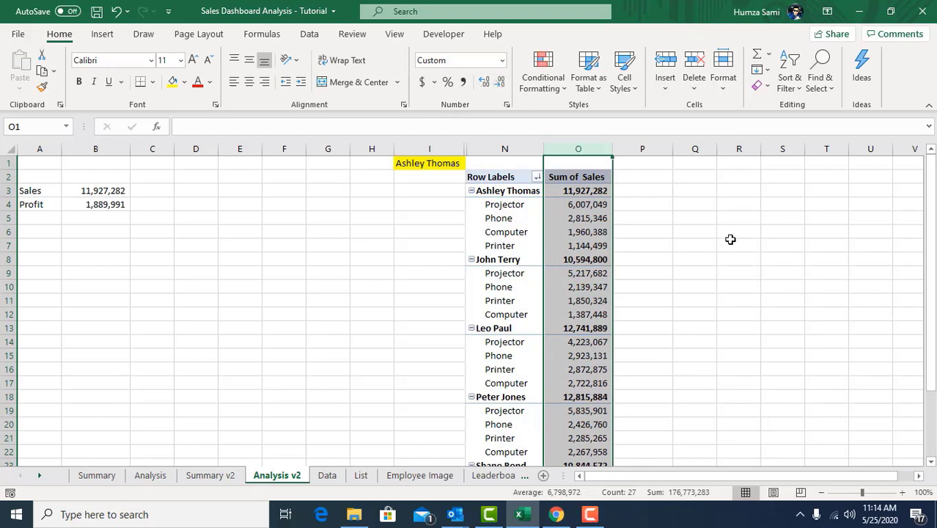
Step: Examine the product rows and sales values under individual employees in the PivotTable alongside the selected employee in I1
click(730, 239)
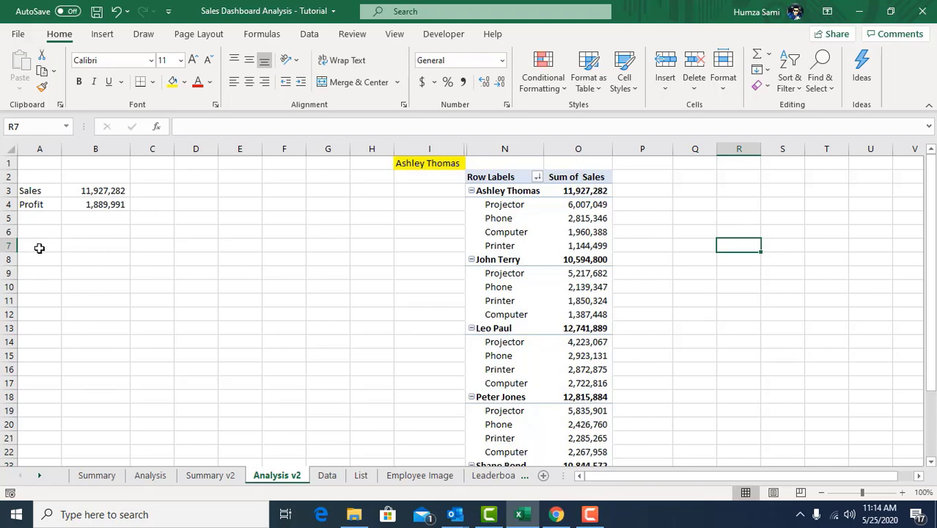
drag(596, 211, 505, 238)
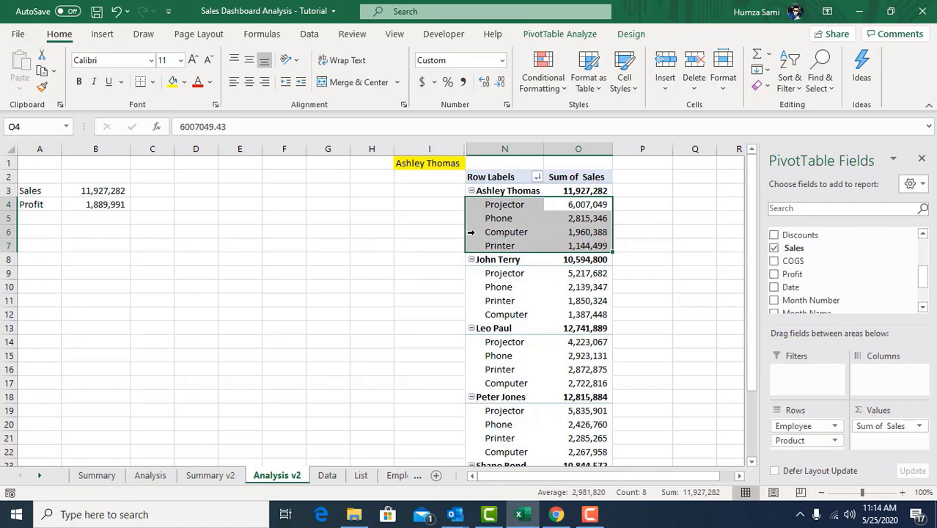
click(440, 176)
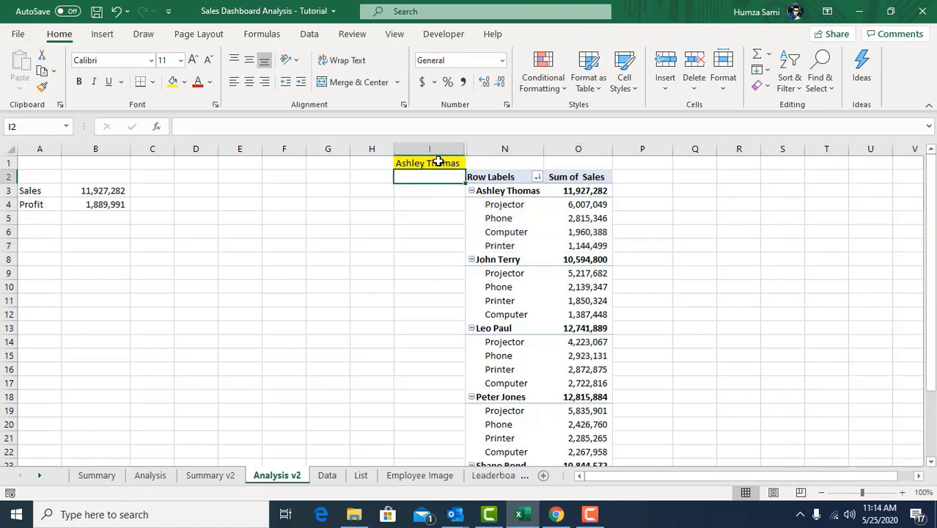
click(438, 162)
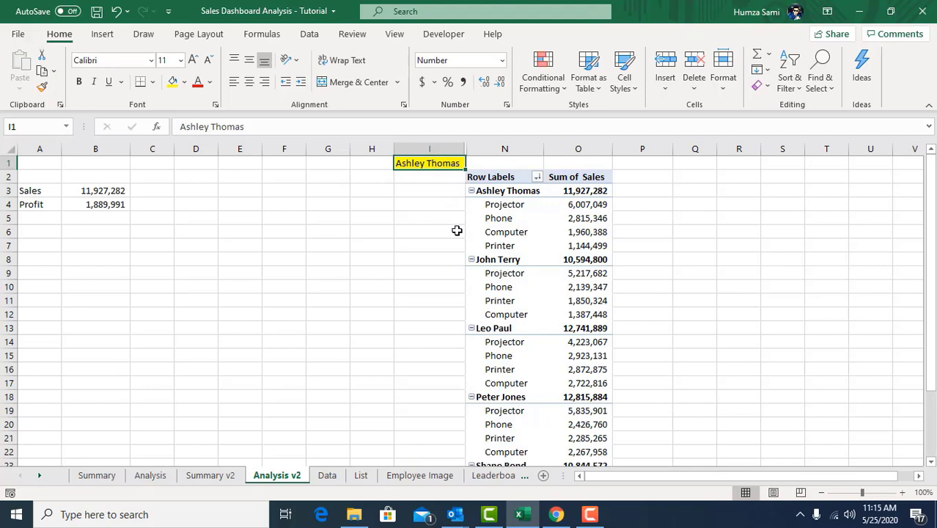
drag(506, 343, 508, 379)
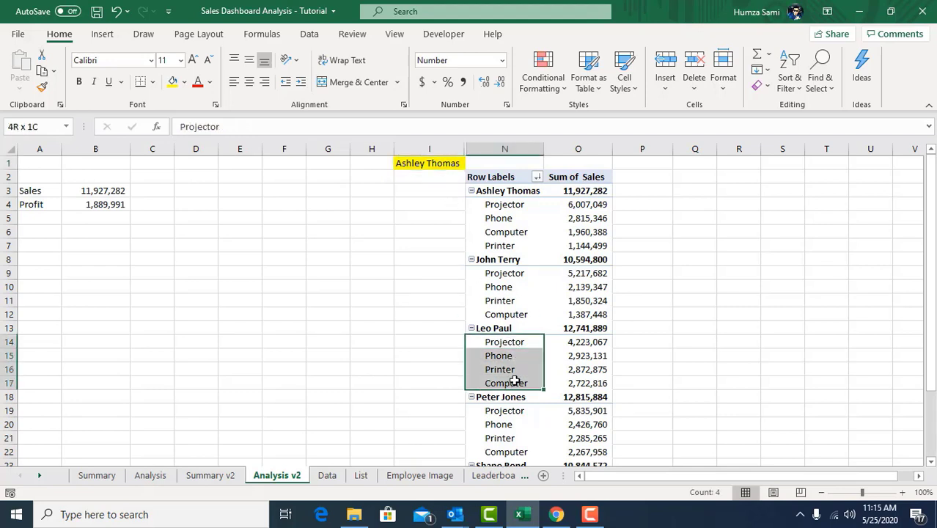
drag(576, 342, 588, 384)
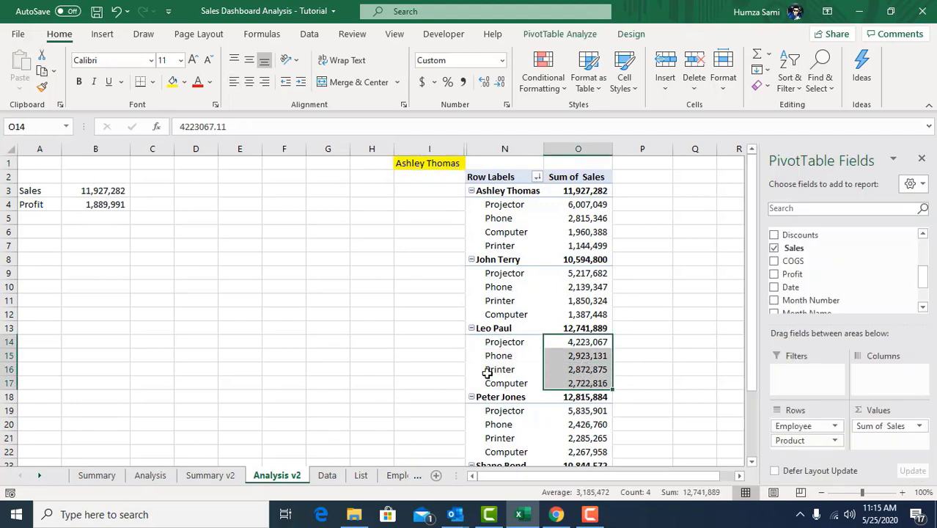
Step: Enter the row offsets 0, 1, 2 and 3 in cells A8 to A11
click(51, 263)
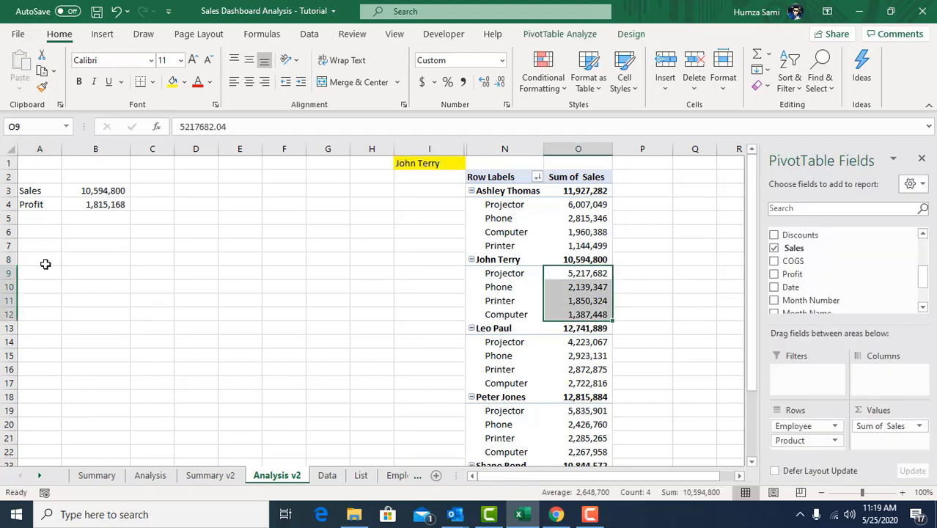
click(46, 263)
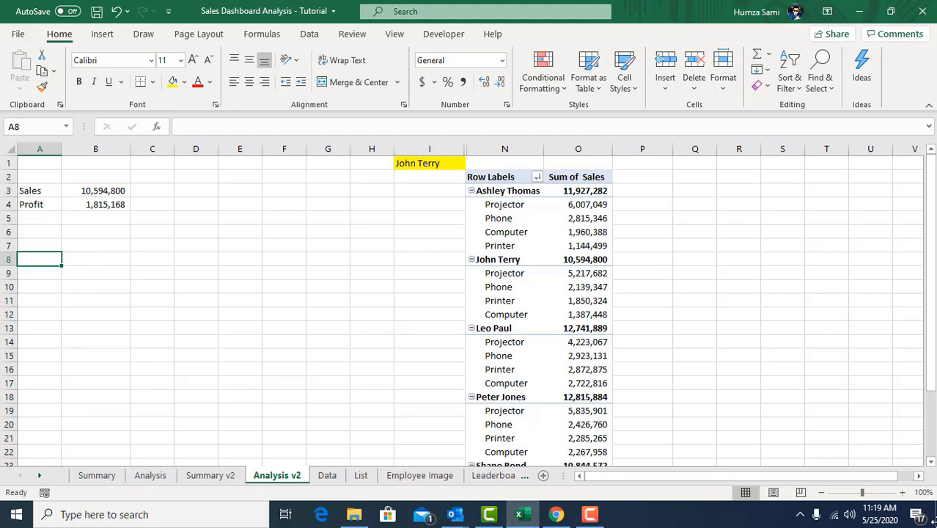
key(Return)
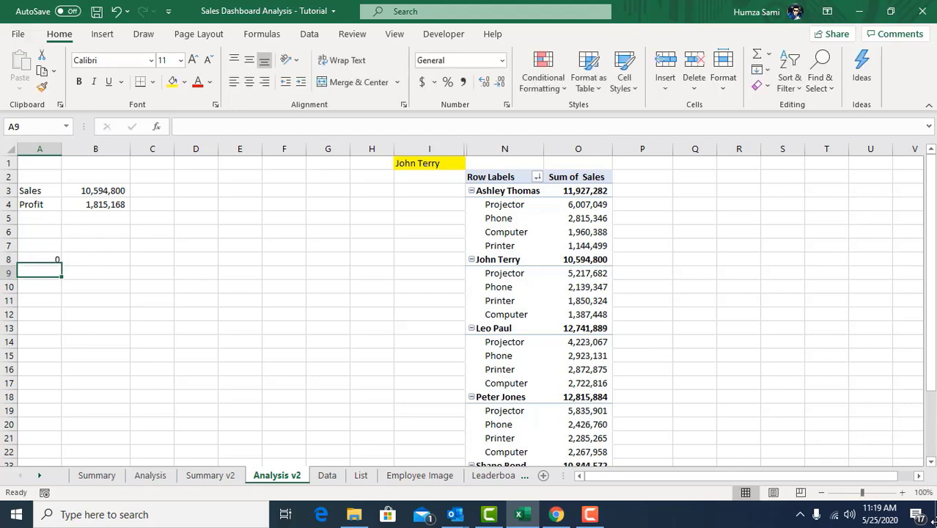
text(1)
key(Return)
text(2)
key(Return)
text(3)
key(Return)
Step: Label cell A7 "Matching Row" and fit column A's width to its contents
key(Up)
key(Up)
key(Up)
key(Up)
key(Up)
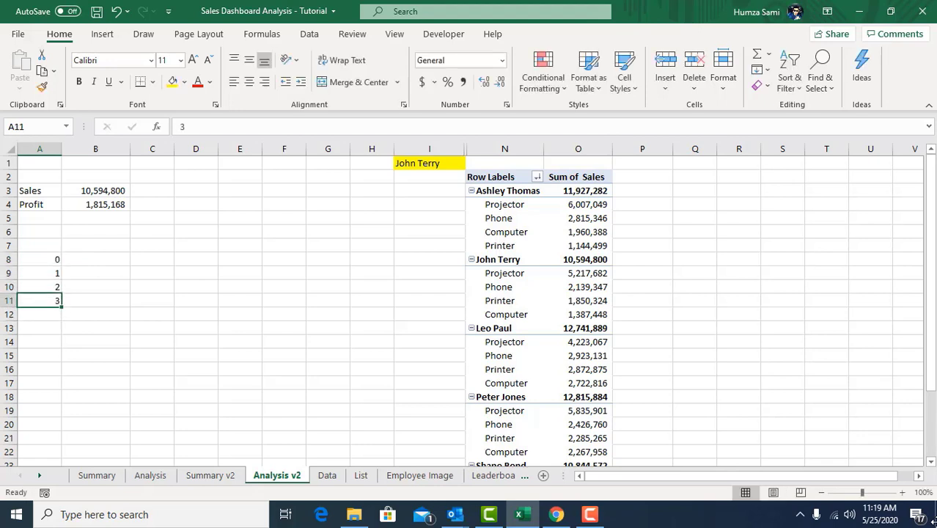
text(Mat)
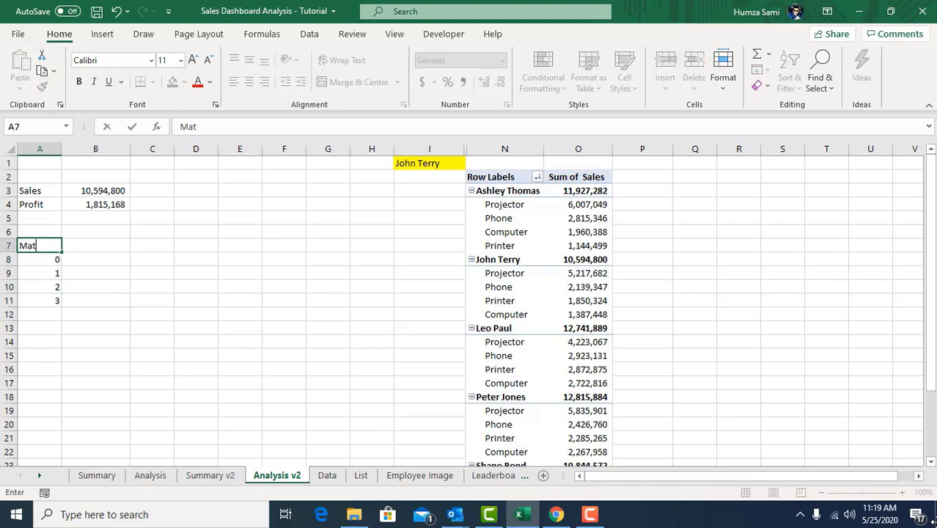
text(ching Row)
key(Return)
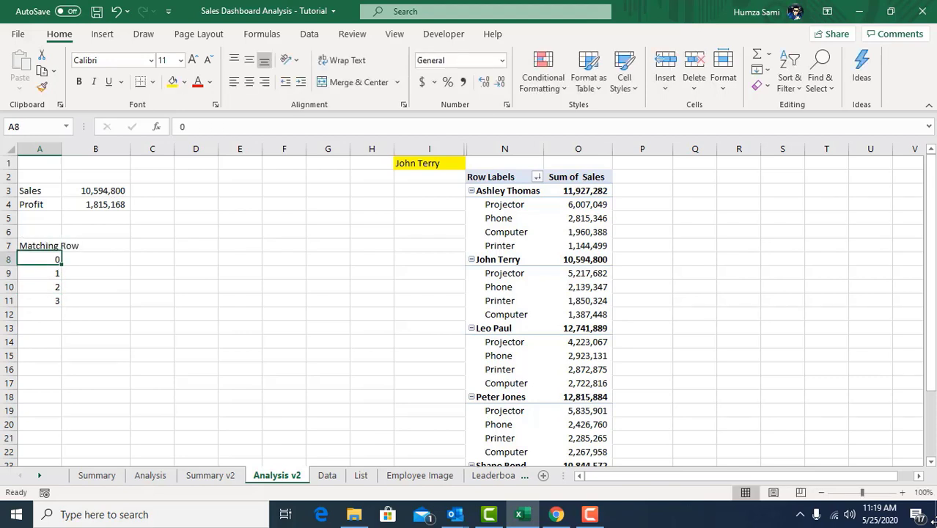
double_click(62, 149)
Step: In B7, enter =MATCH(I1,N:N,0) to find the selected employee's row in the PivotTable's label column
click(117, 246)
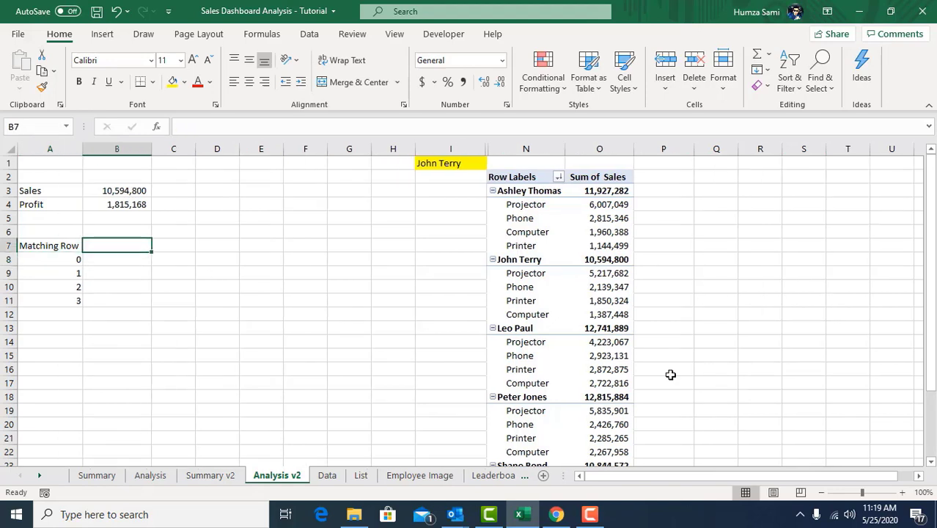
click(448, 163)
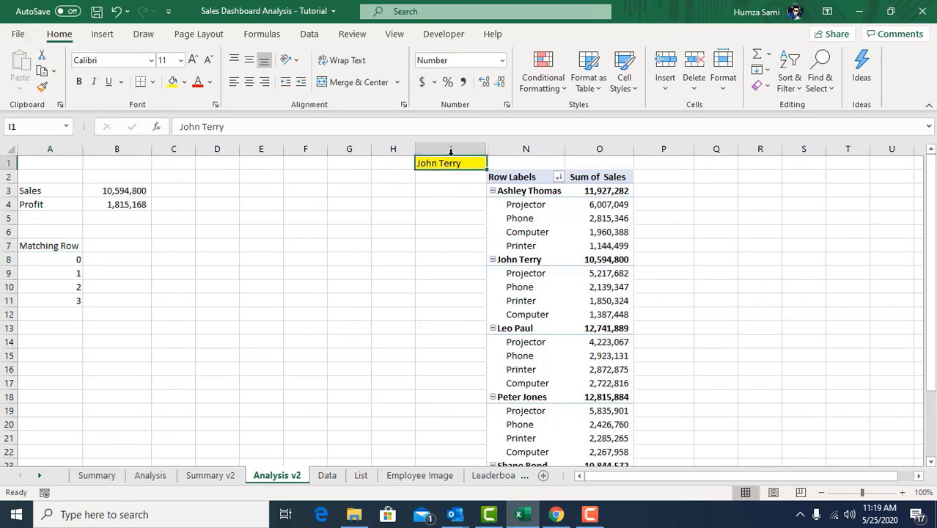
click(528, 149)
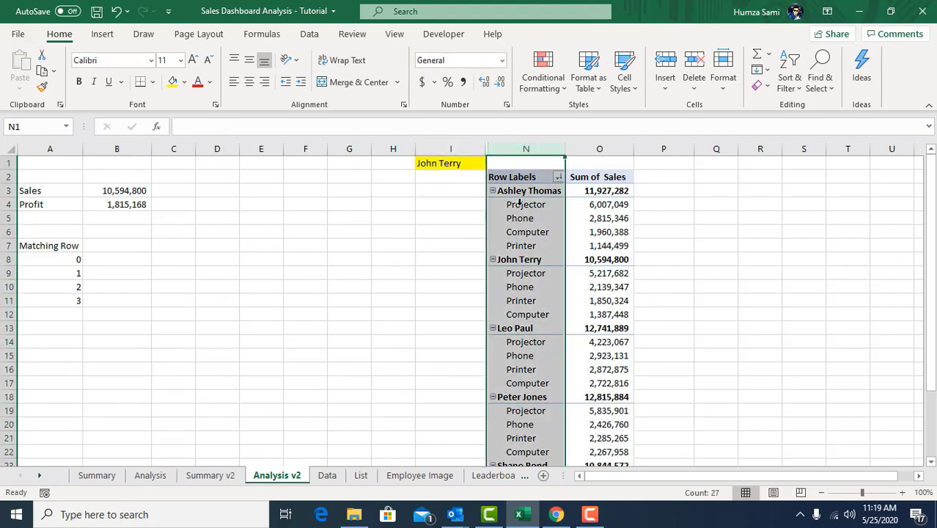
click(132, 242)
text(=mat)
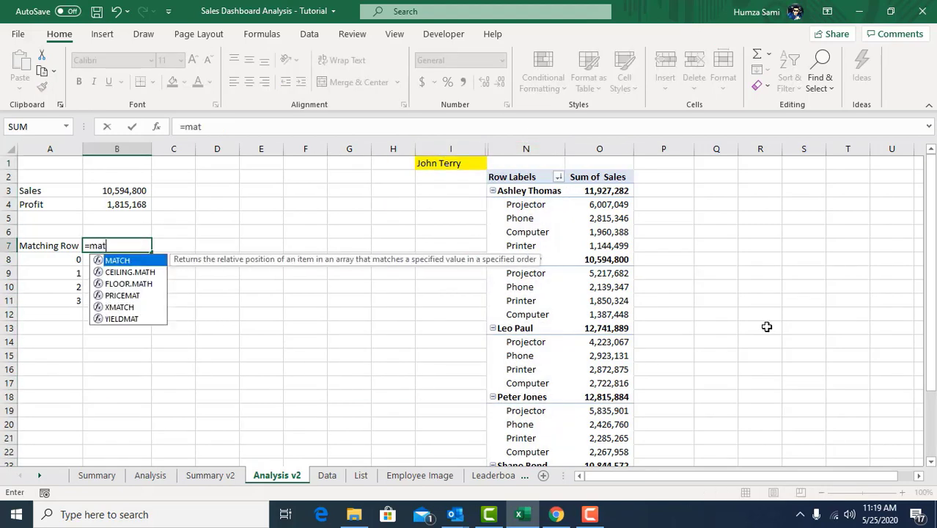
key(Tab)
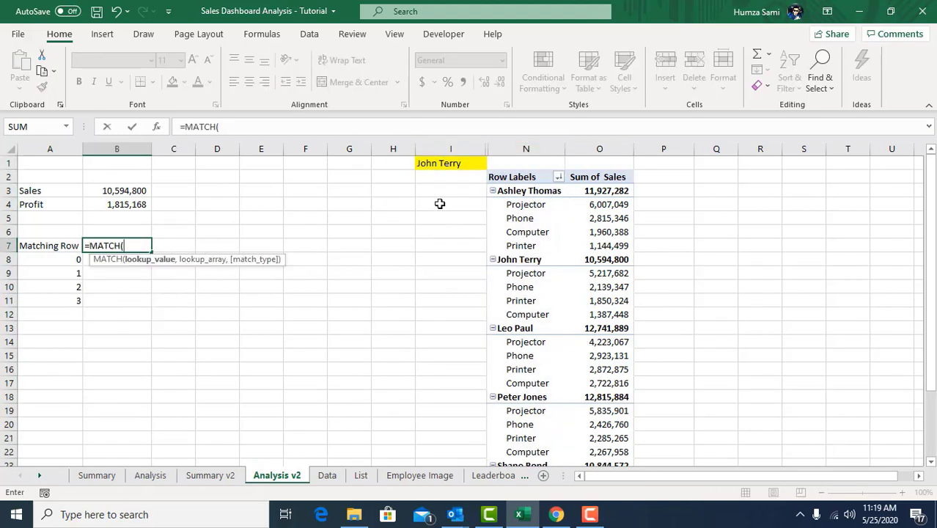
click(443, 164)
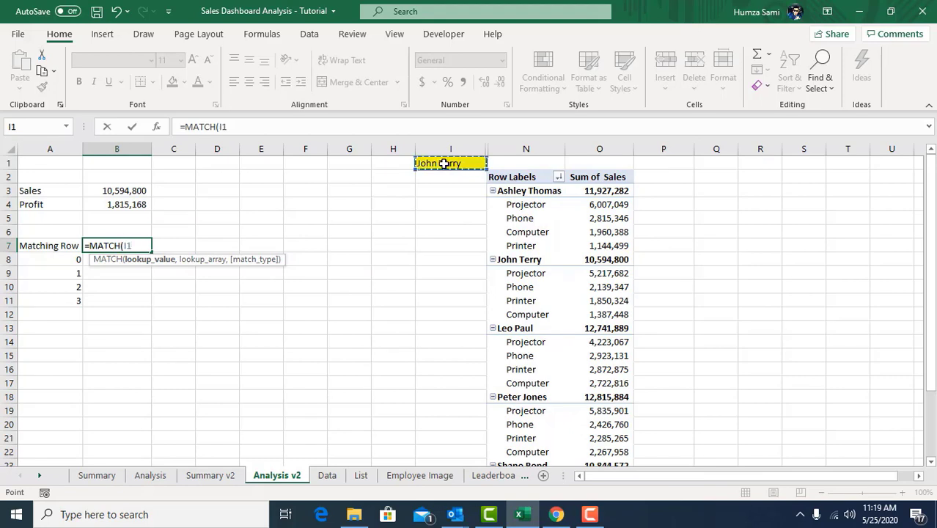
text(,)
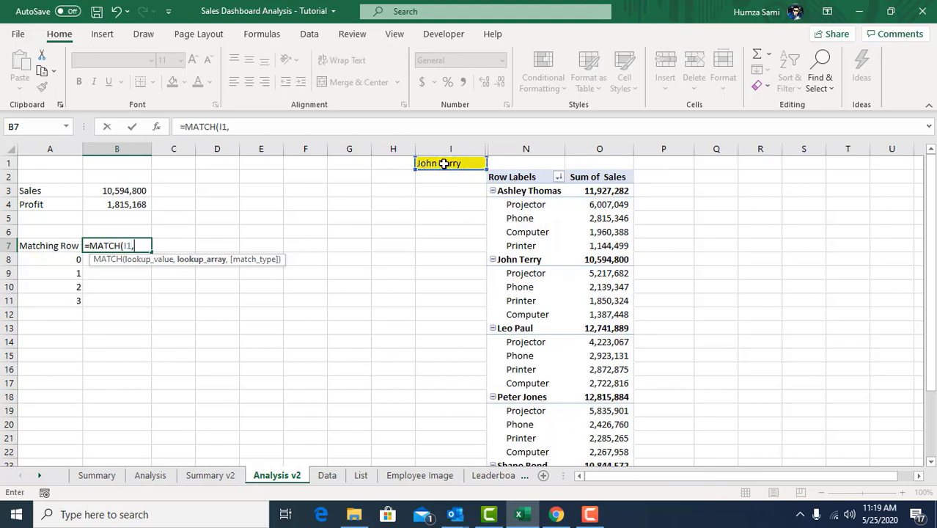
click(549, 148)
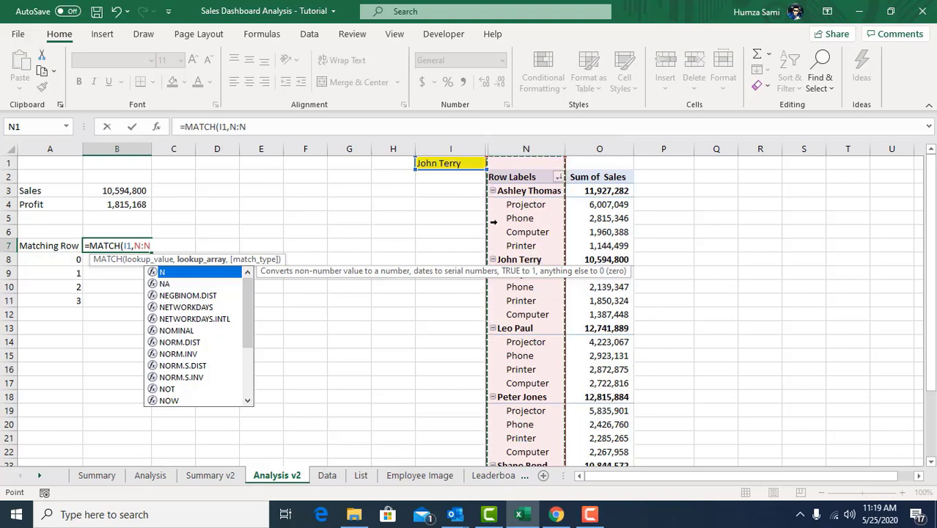
text(,)
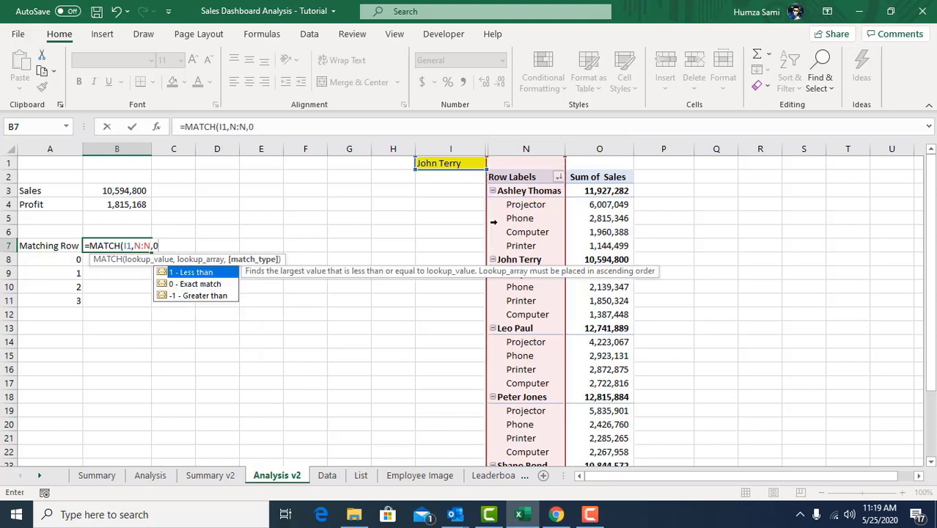
text(0))
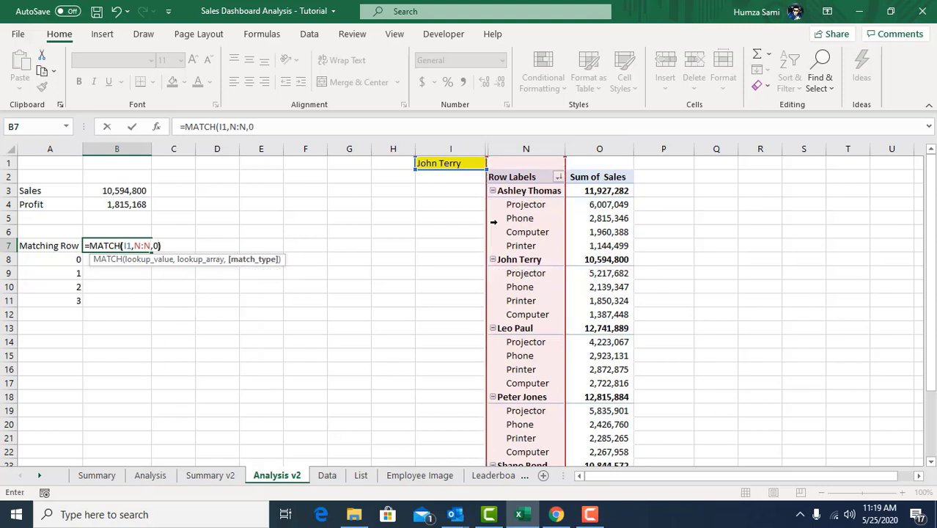
key(Return)
key(Up)
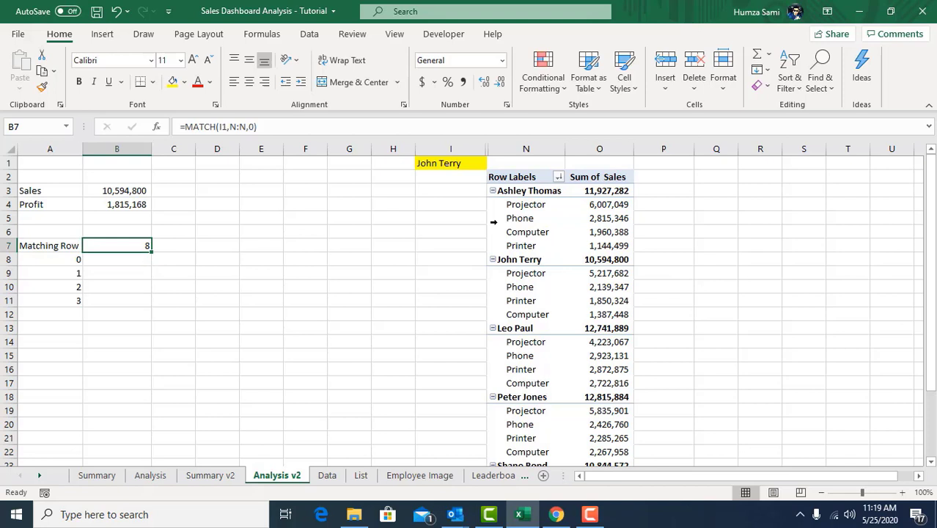
Step: Check the matching row against the PivotTable, changing the selected employee in I1 to the one listed in row 18
click(449, 165)
click(475, 259)
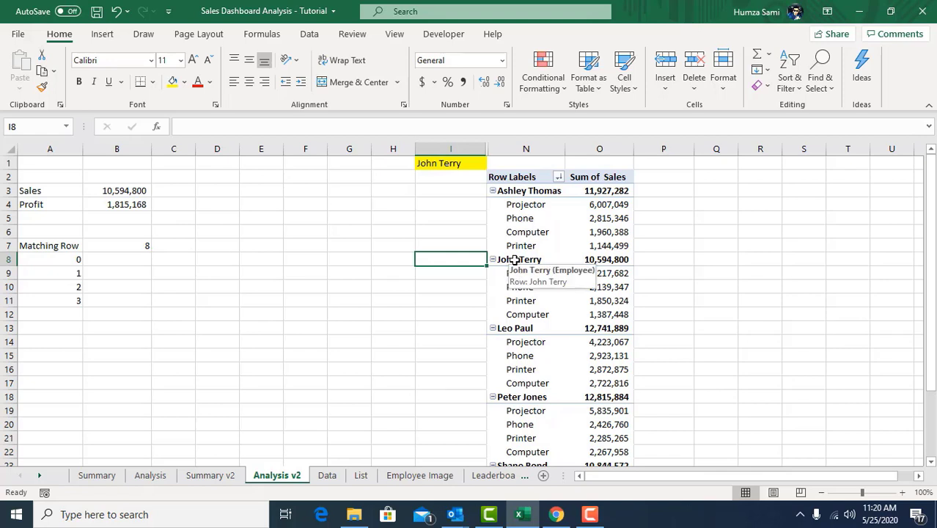
click(460, 162)
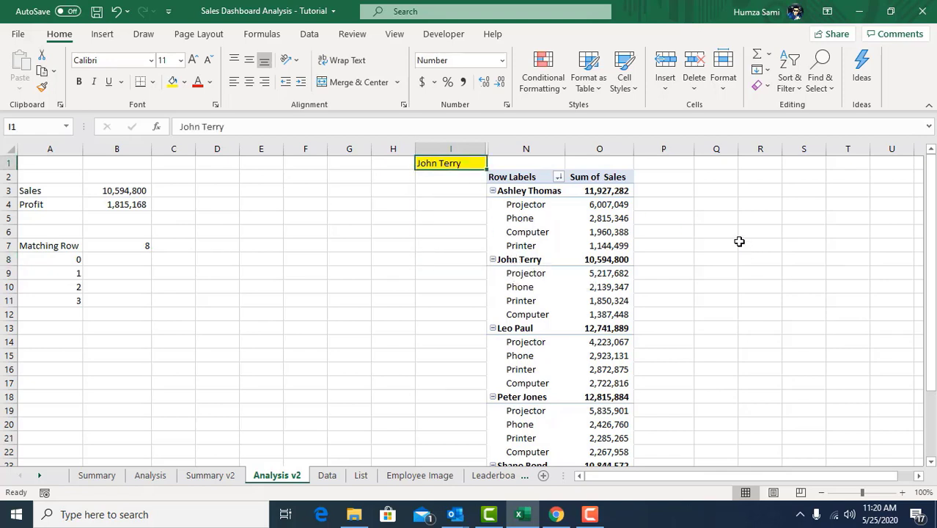
text(Peter Jones)
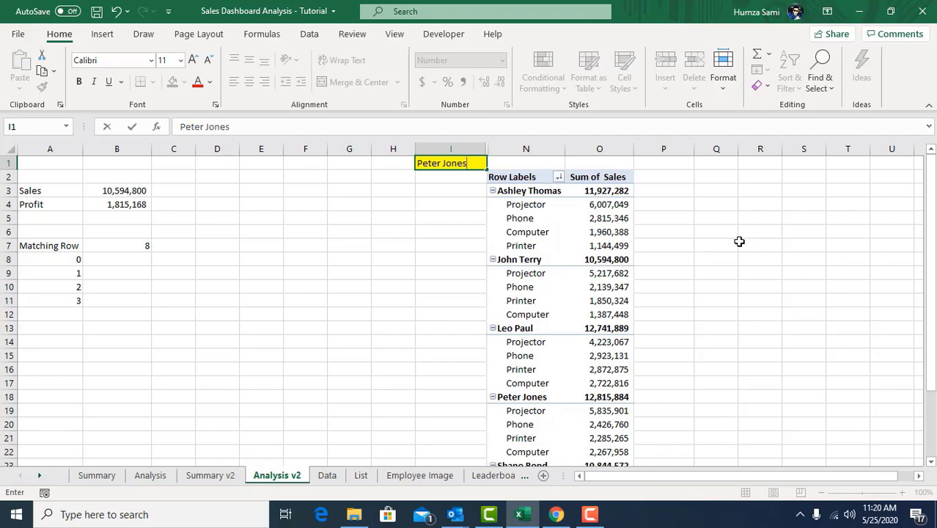
key(Return)
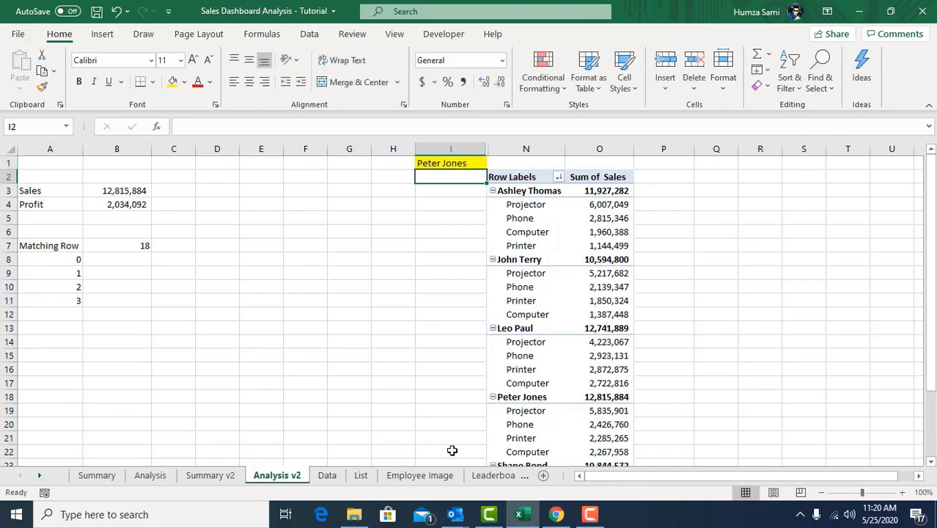
click(521, 398)
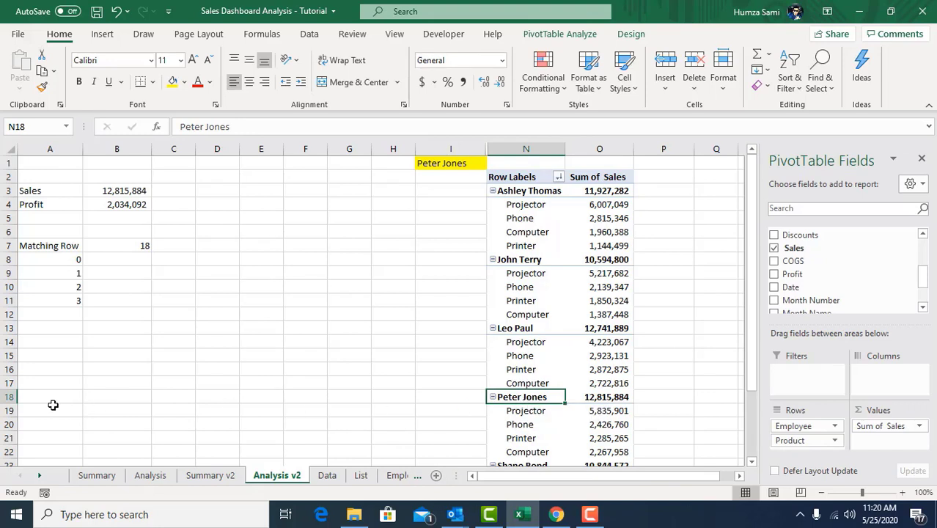
Step: In B8, start an OFFSET formula with the absolute reference $N$1 as its starting cell
click(149, 265)
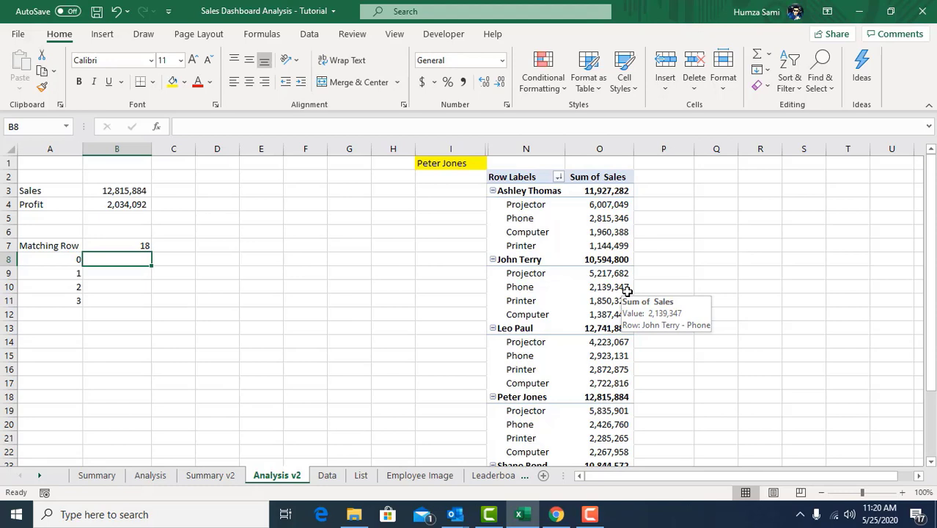
text(=of)
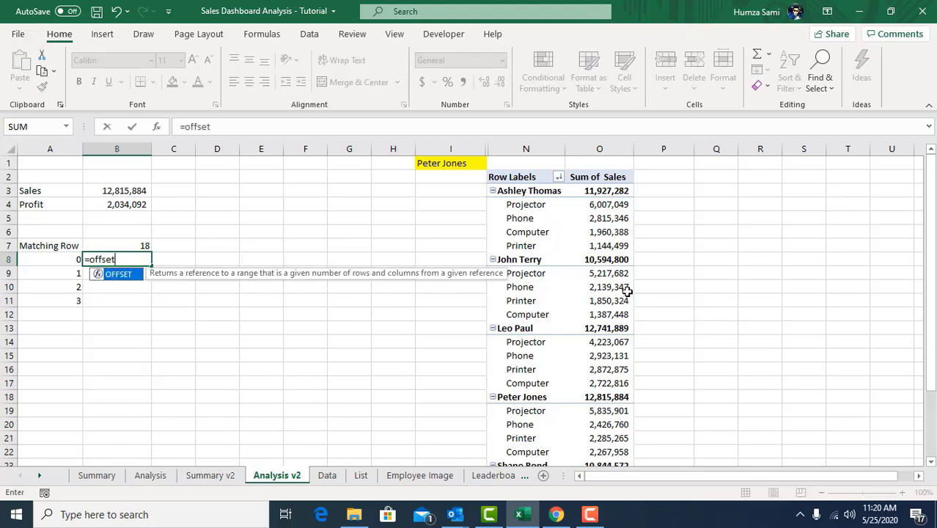
text(fset)
key(Tab)
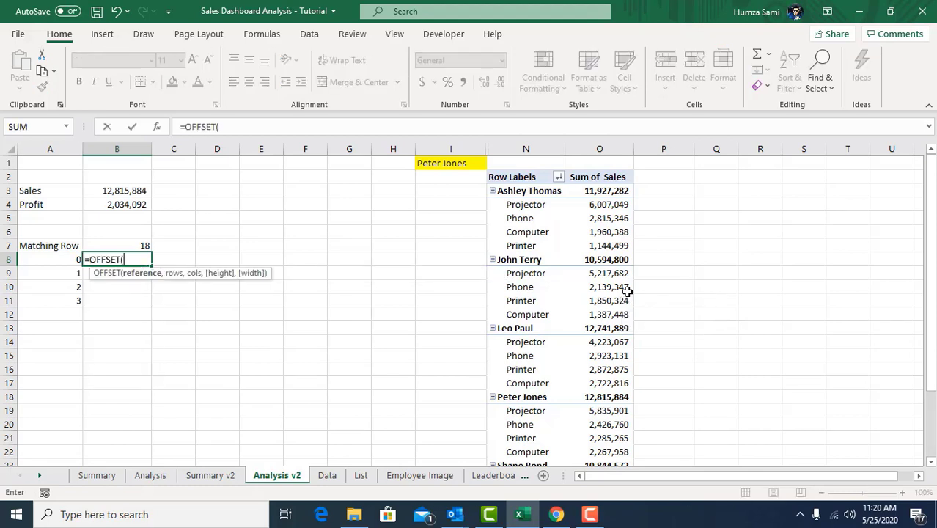
click(522, 163)
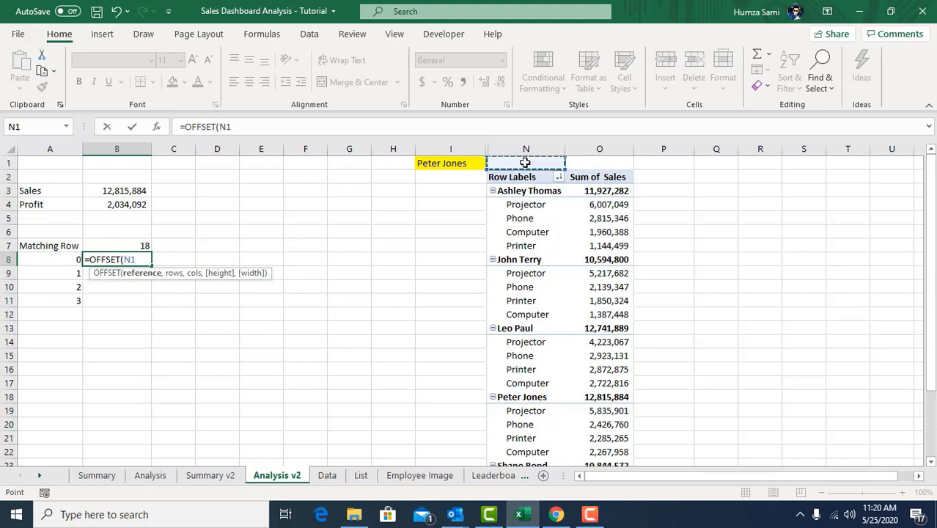
key(F4)
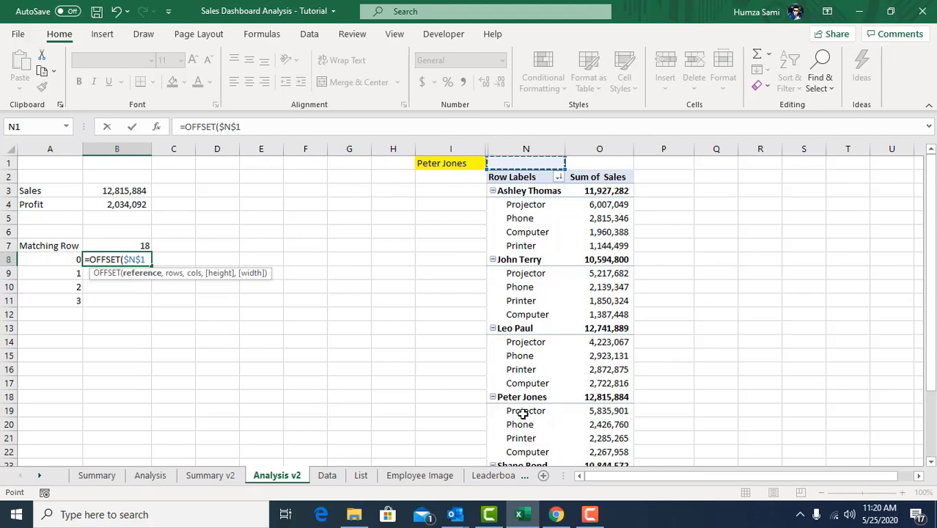
text(,)
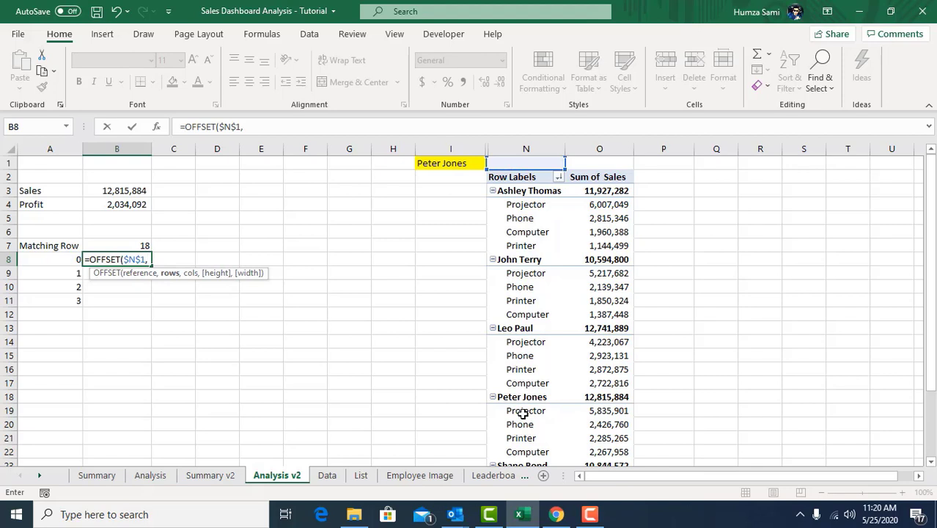
Step: Complete B8's OFFSET formula with $B$7+A8 as the rows argument and 0 as the columns argument
click(139, 242)
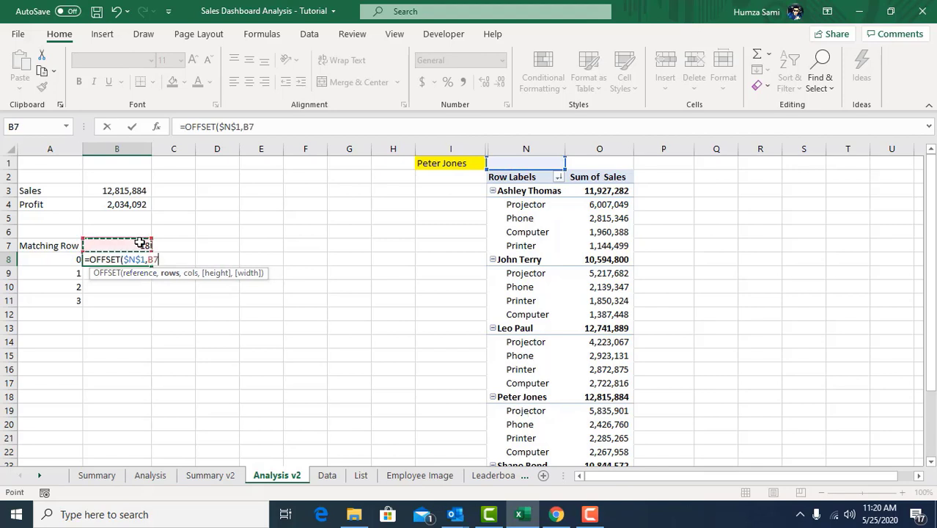
key(F4)
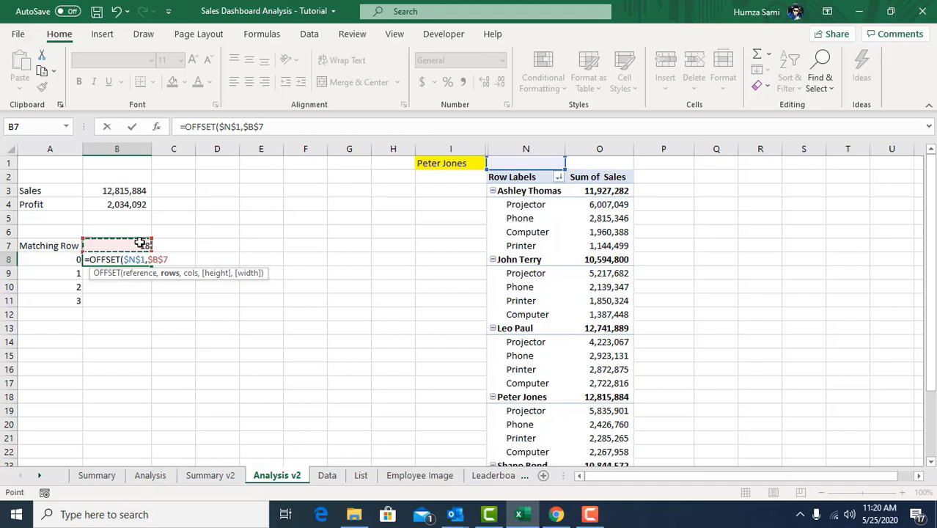
text(+)
click(71, 259)
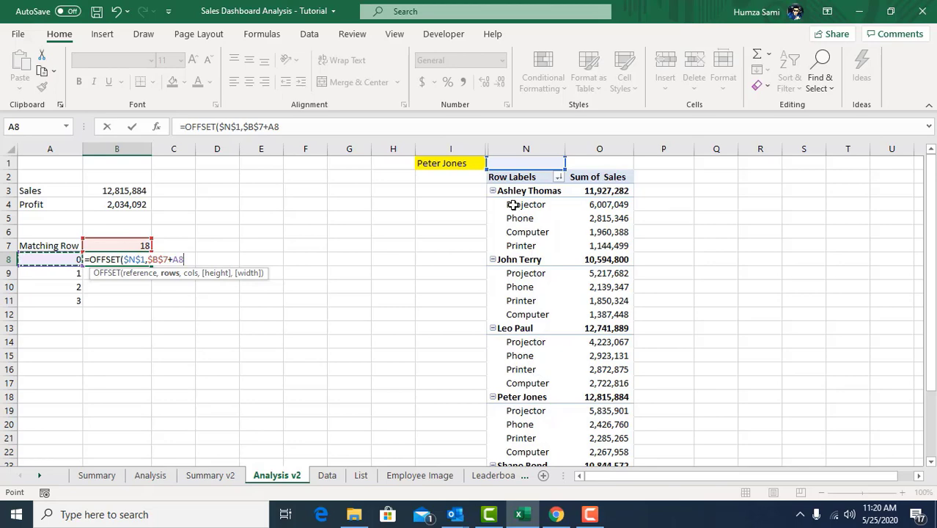
scroll(522, 308, down, 1)
scroll(522, 308, down, 1)
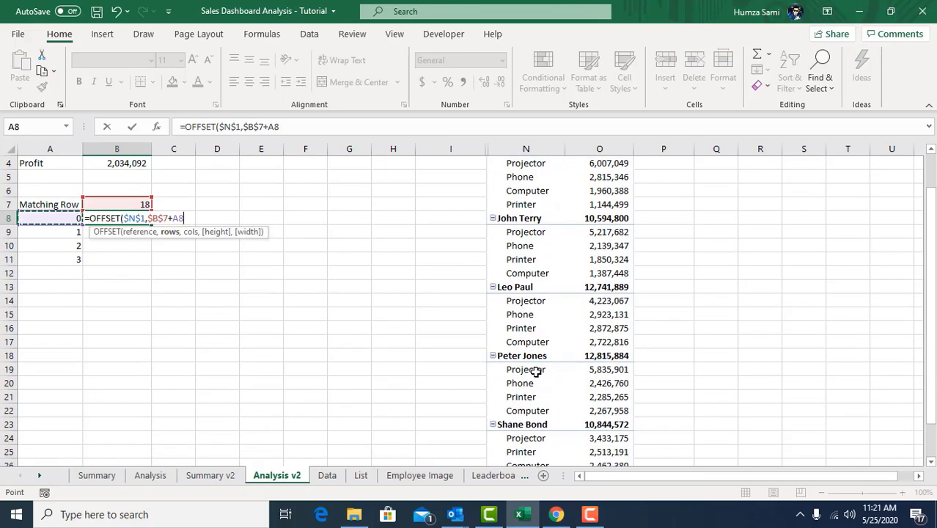
scroll(535, 371, up, 1)
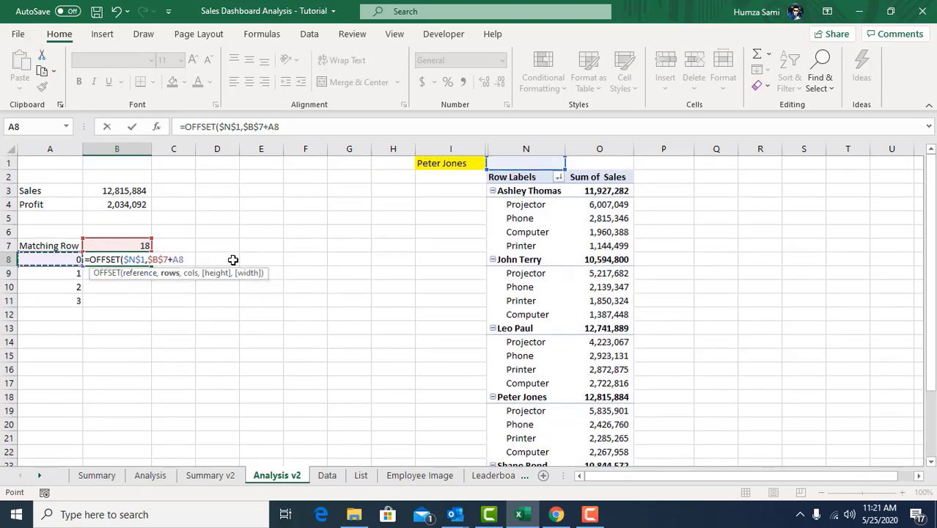
text(,)
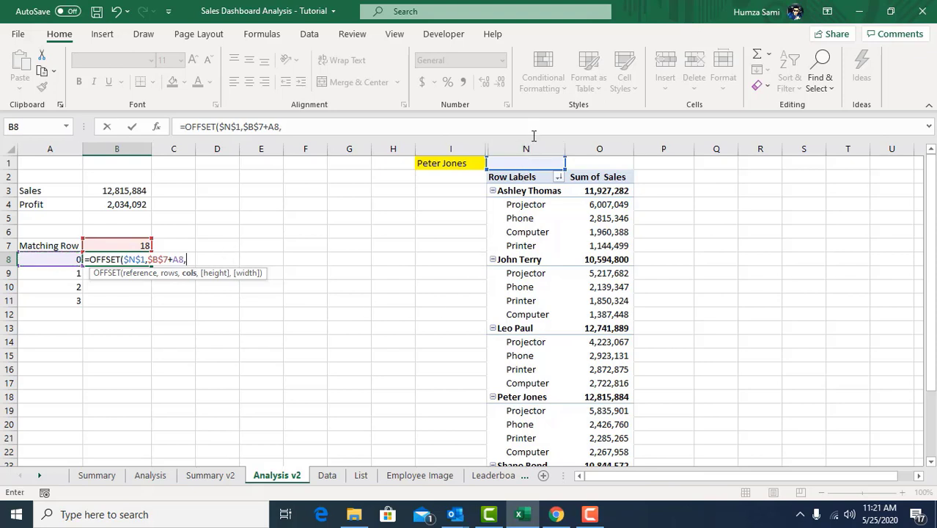
scroll(527, 323, down, 2)
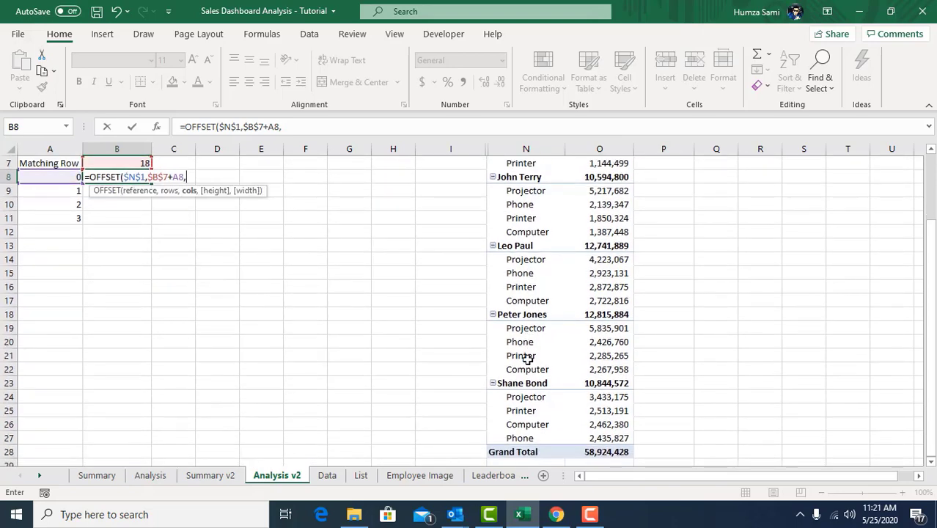
scroll(527, 359, up, 2)
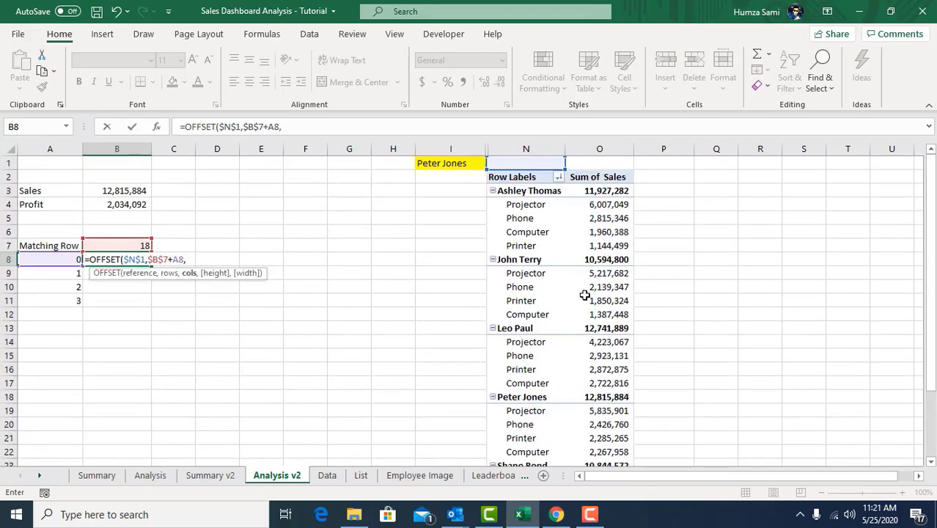
text())
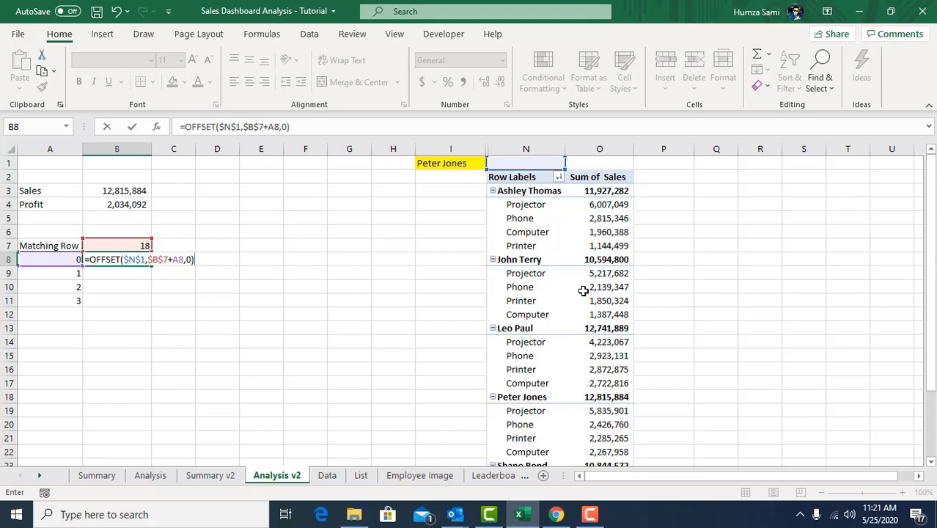
key(Return)
Step: Fill the product name formula in B8 down through B11
click(125, 260)
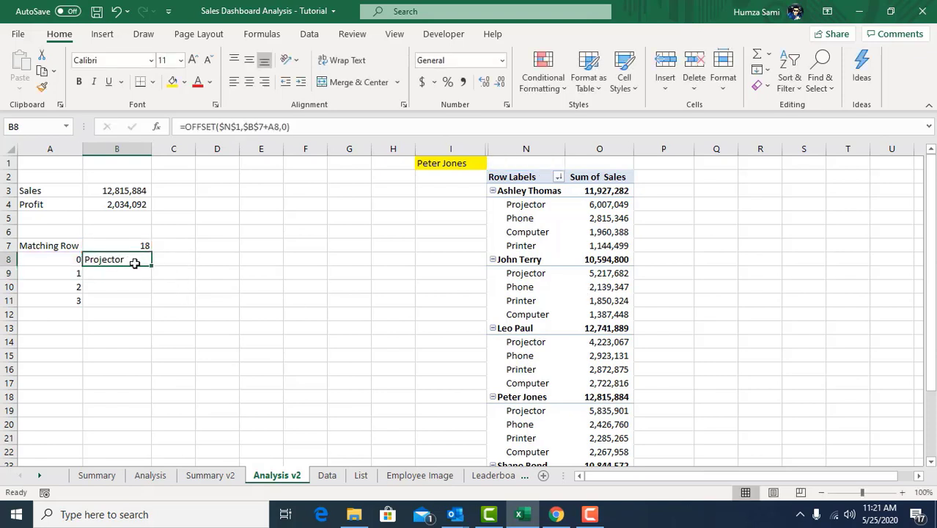
drag(152, 265, 152, 308)
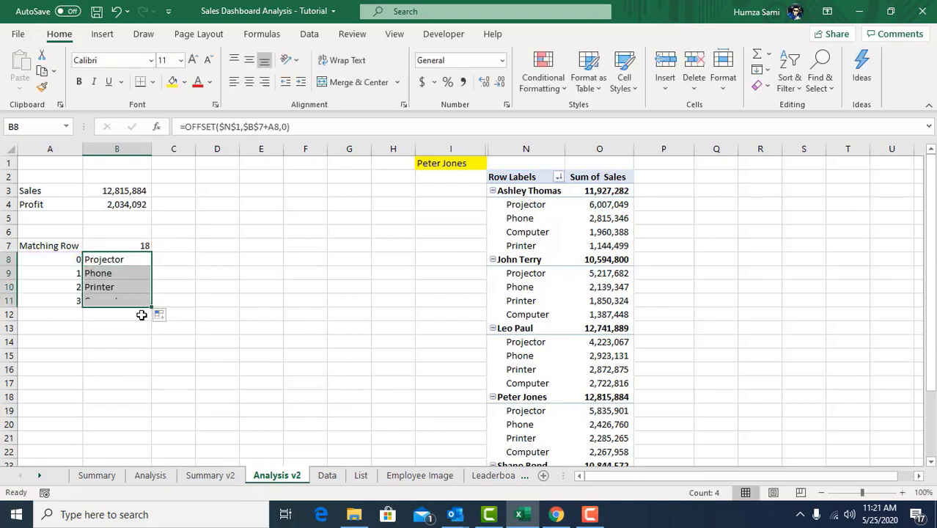
click(125, 356)
Step: Compare the product names in B8:B11 with the selected employee's PivotTable rows and review the matching-row formula in B7
drag(123, 259, 125, 299)
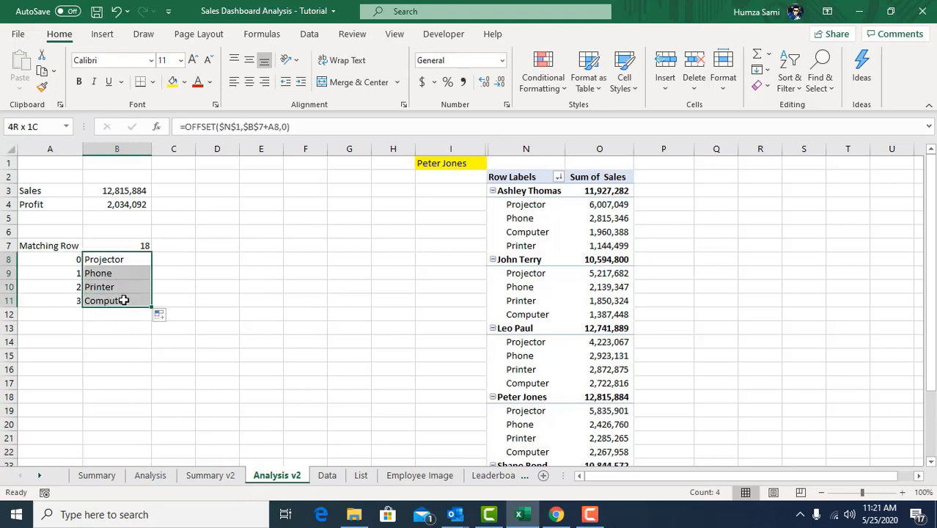
scroll(345, 310, down, 2)
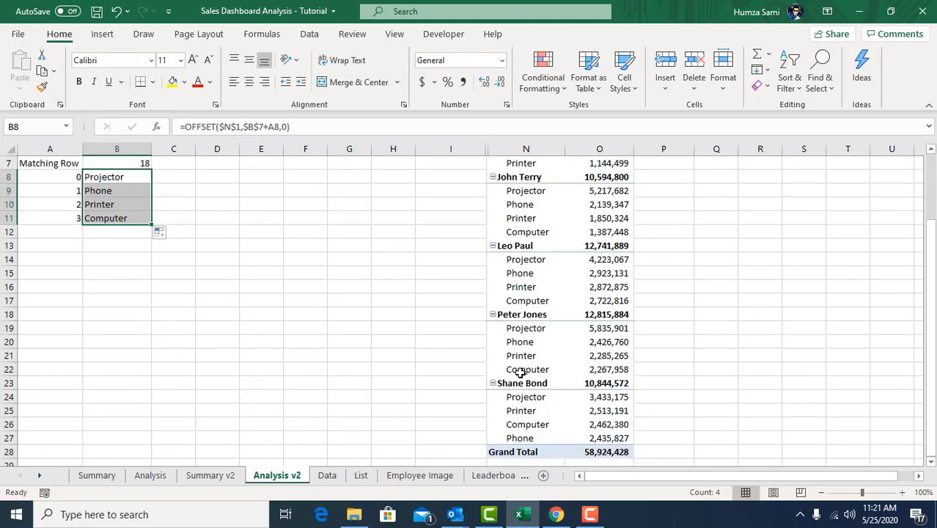
click(254, 355)
scroll(253, 355, up, 2)
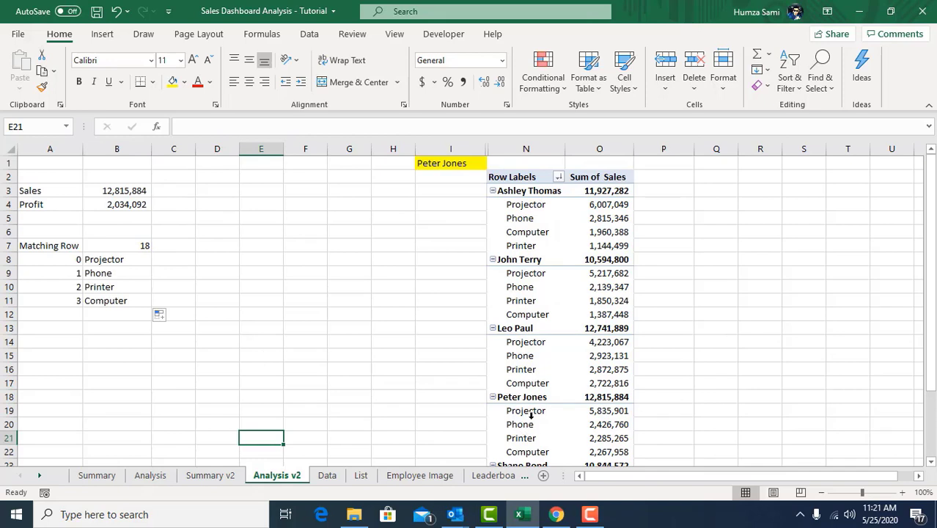
click(160, 260)
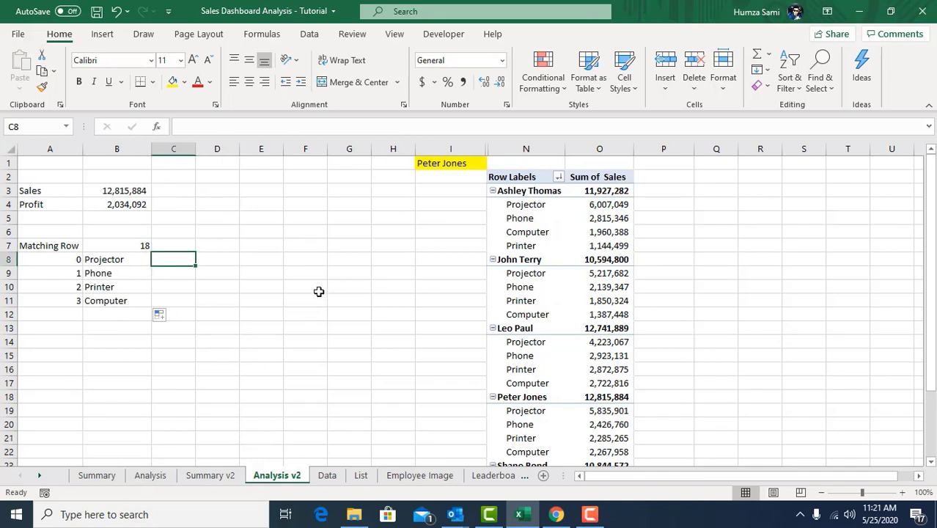
click(124, 247)
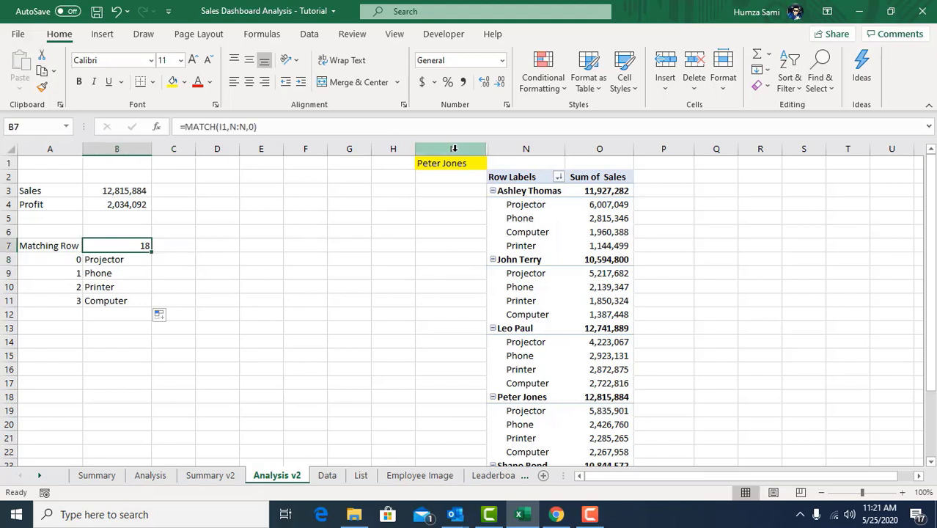
click(517, 145)
click(173, 231)
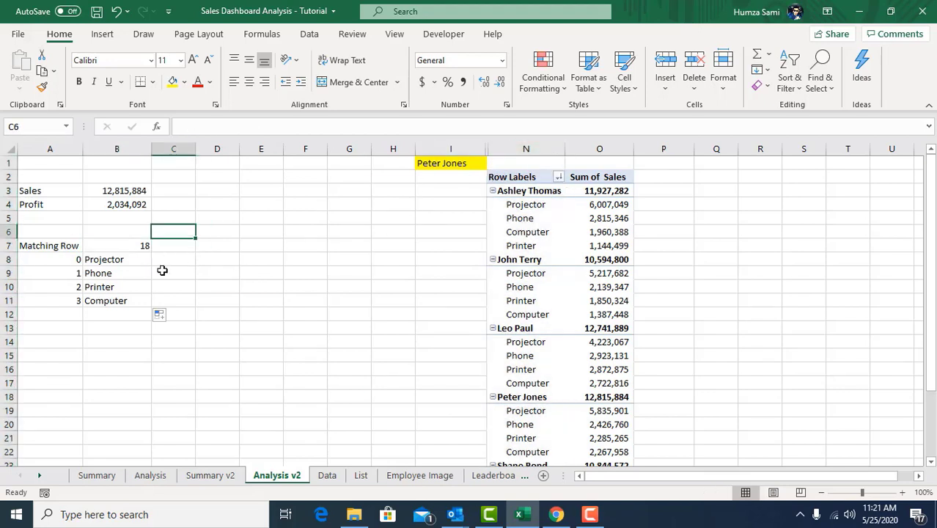
Step: In C8, start an OFFSET formula with the absolute reference $O$1, above the PivotTable's sales column
click(161, 261)
text(=offse)
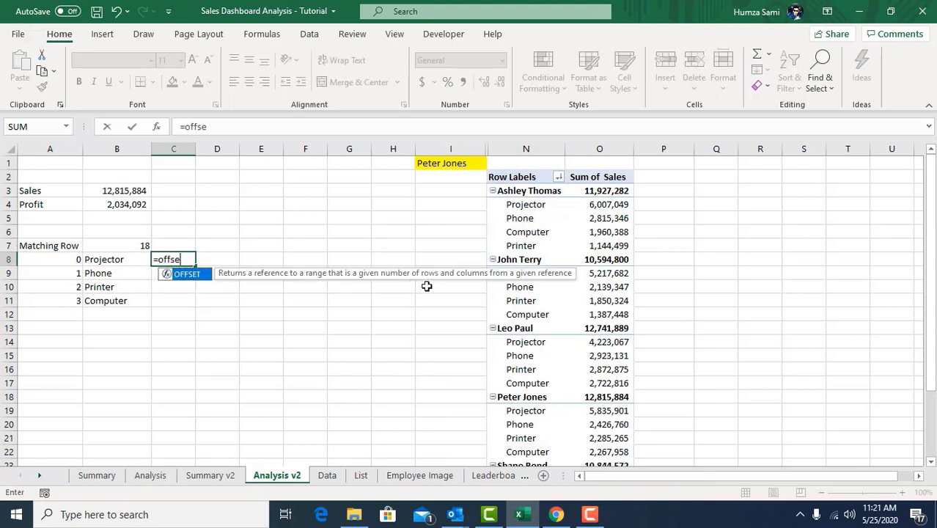
key(Tab)
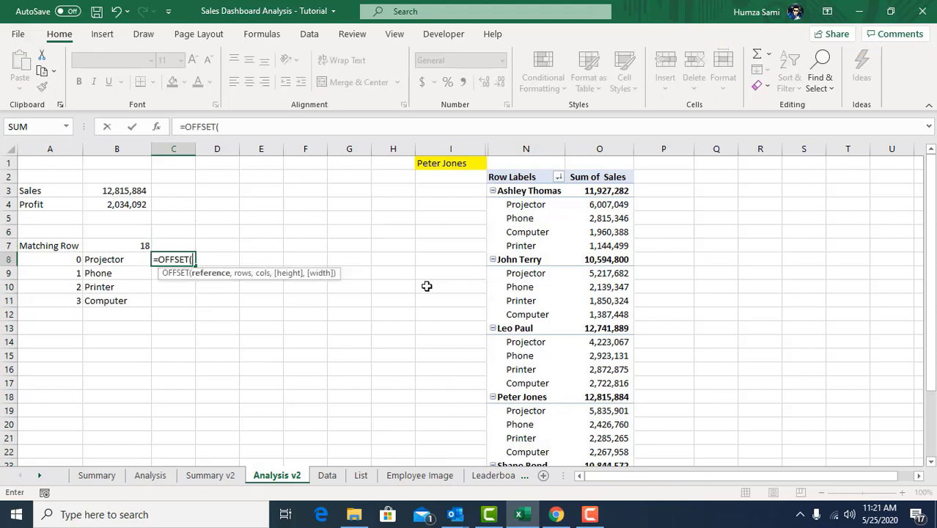
click(599, 161)
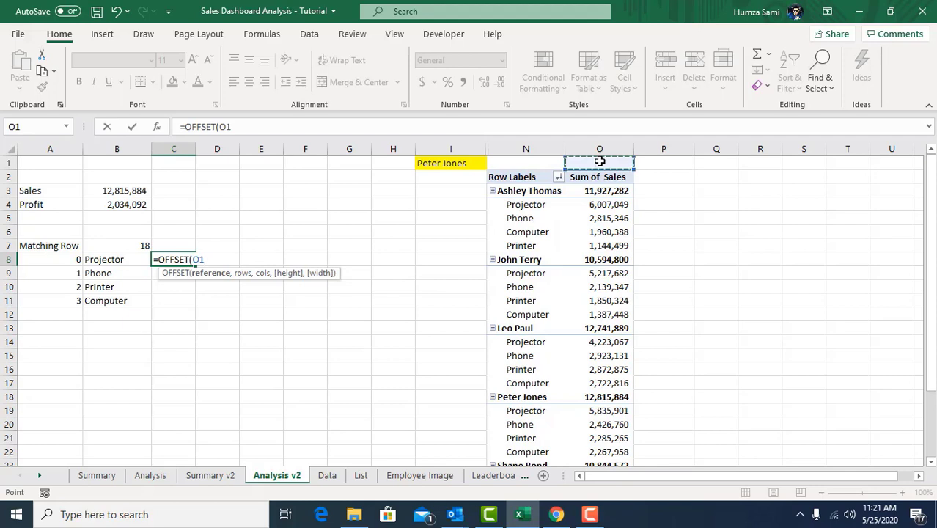
key(F4)
text(,)
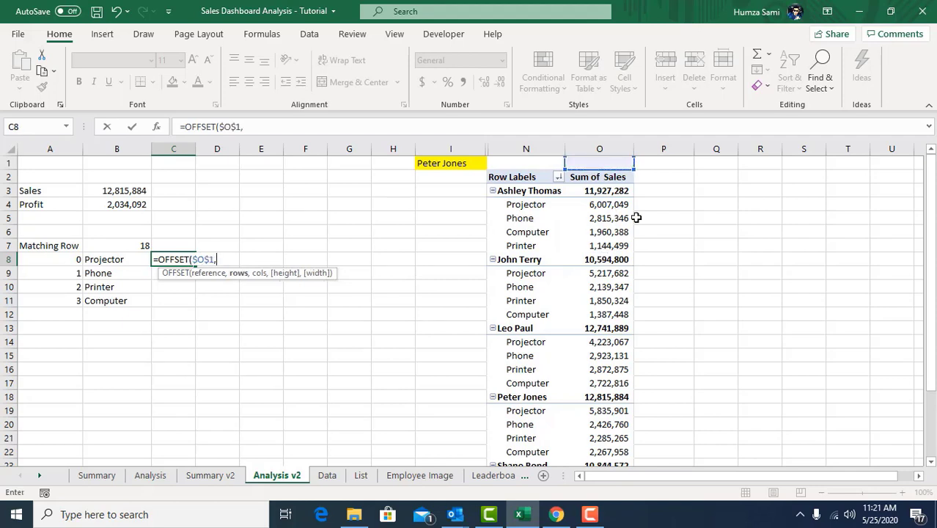
Step: Complete C8's OFFSET formula with $B$7+A8 as the rows argument and 0 as the columns argument
click(136, 244)
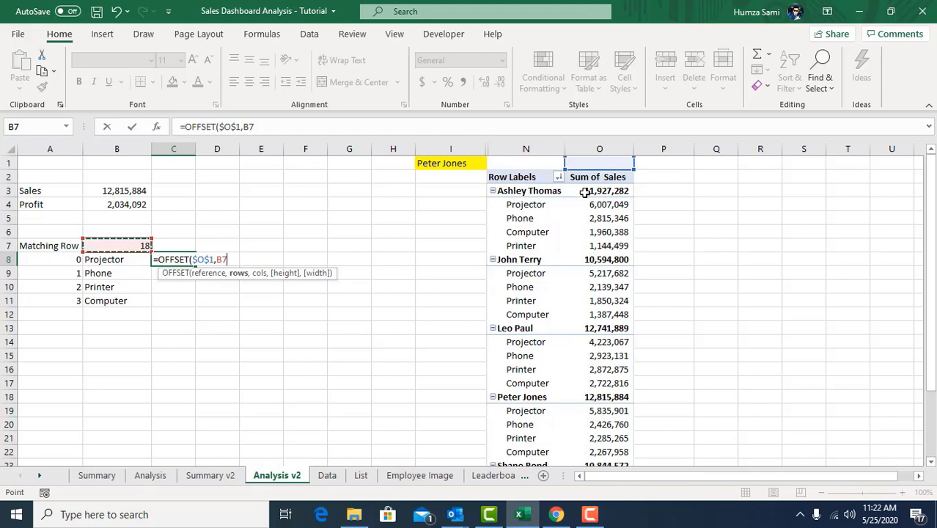
scroll(603, 332, down, 1)
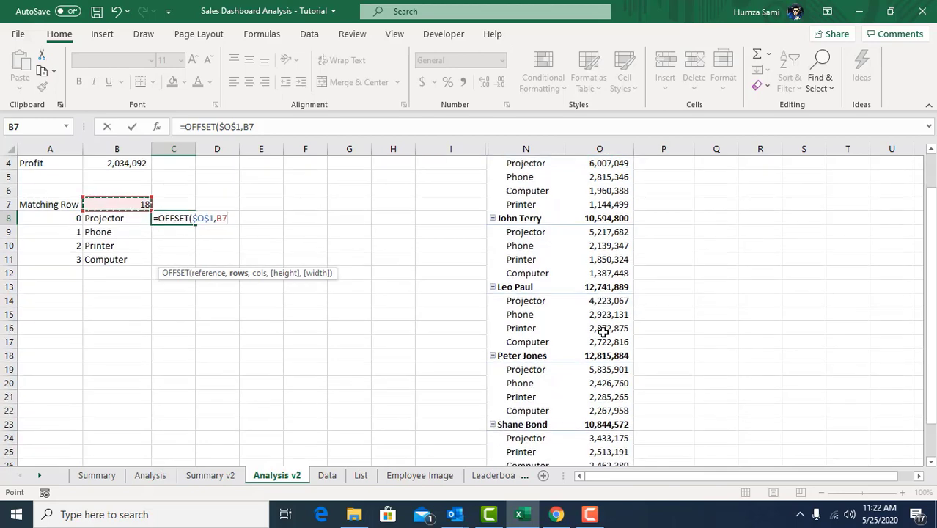
scroll(375, 349, up, 1)
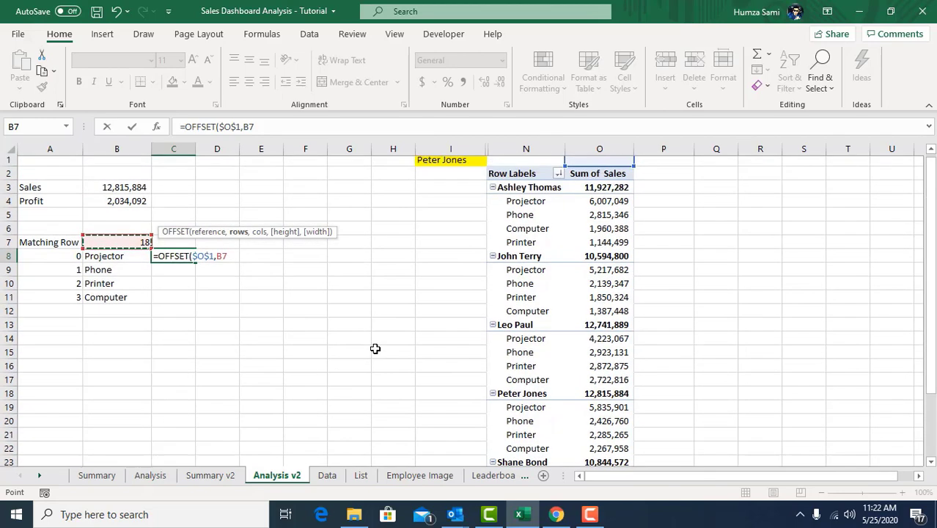
text(+)
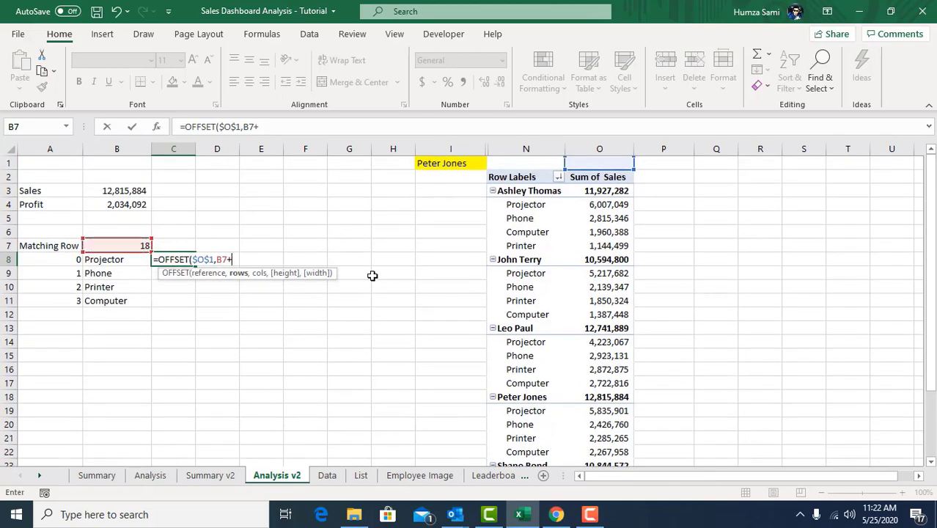
click(64, 260)
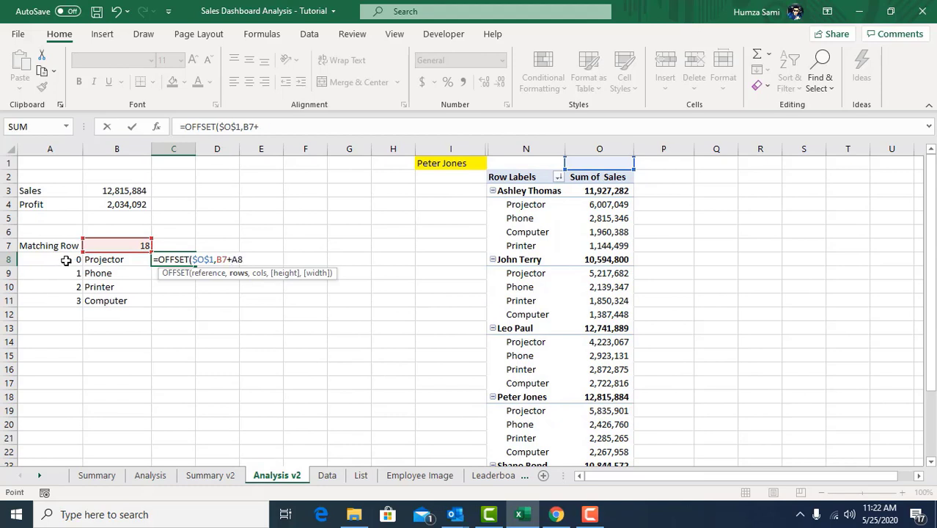
click(223, 261)
key(F4)
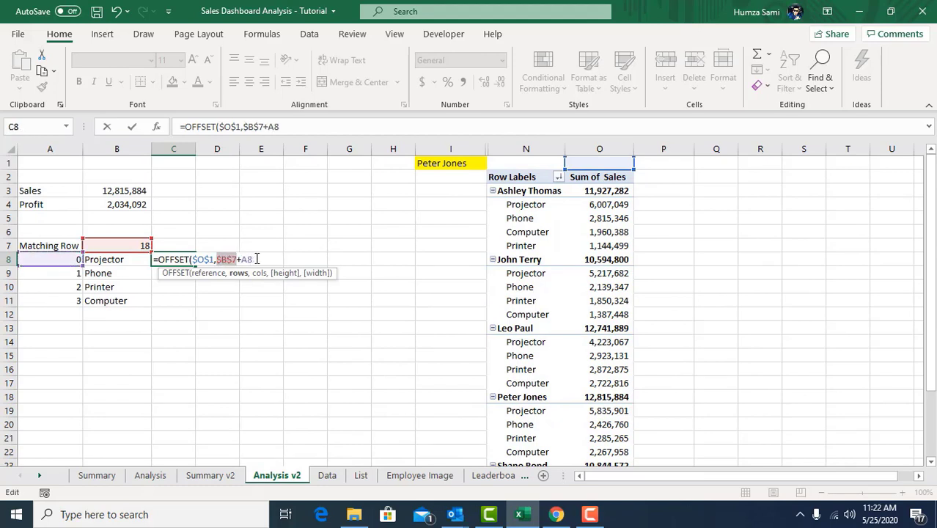
click(256, 259)
text(,0)
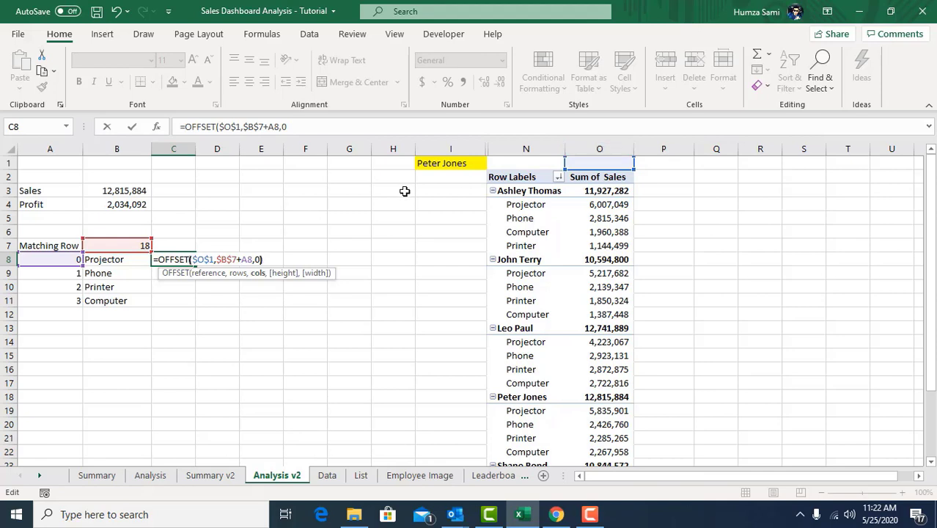
key(Return)
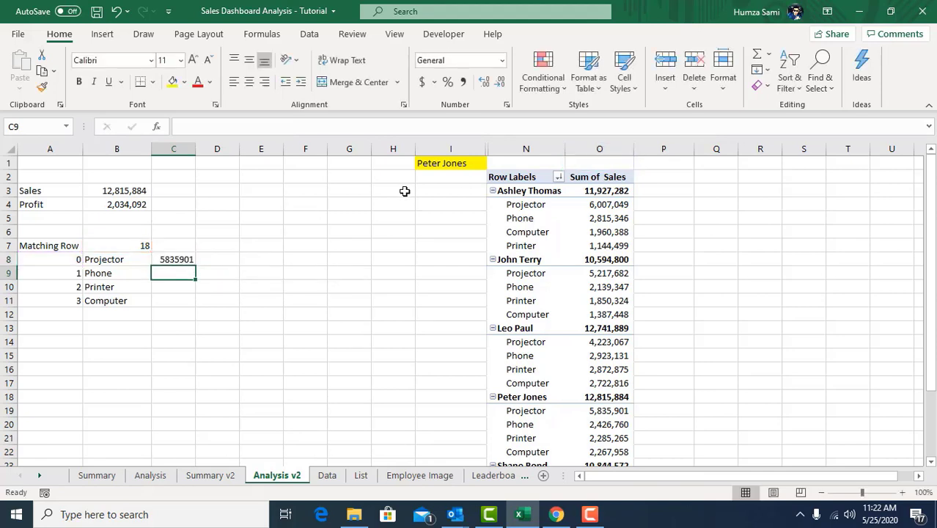
Step: Fill C8's sales formula down through C11 and format the values with thousands separators and no decimals
click(192, 259)
drag(195, 267, 197, 304)
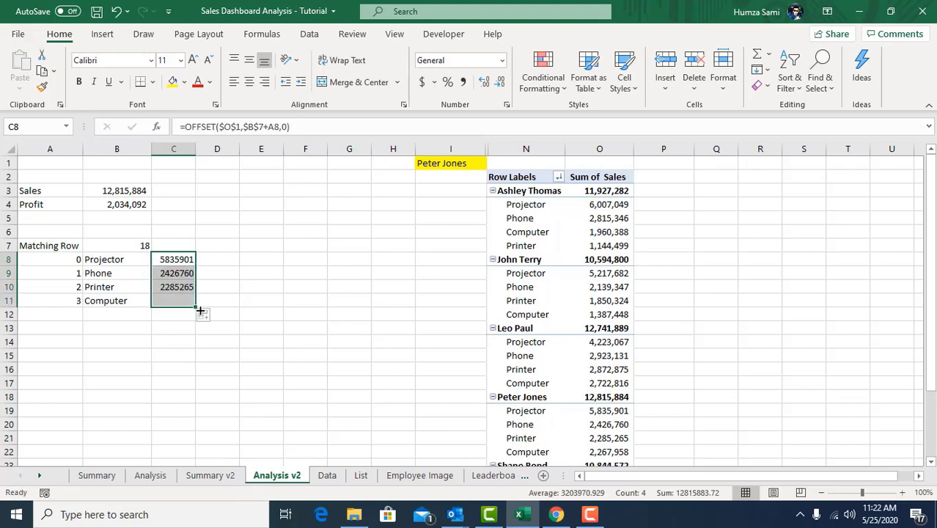
click(462, 81)
click(500, 81)
click(499, 81)
click(342, 293)
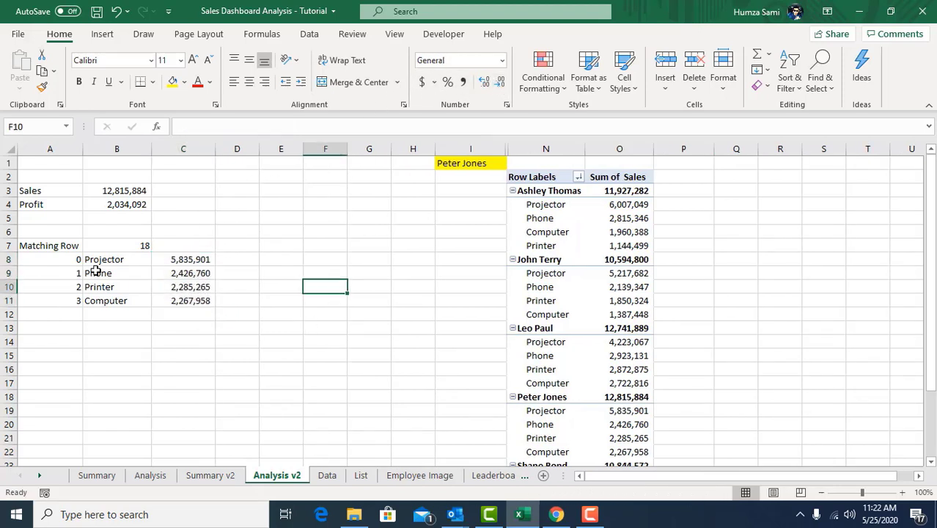
Step: Divide the OFFSET formula in C8 by 1000000 and fill it down through C11
click(97, 260)
click(191, 260)
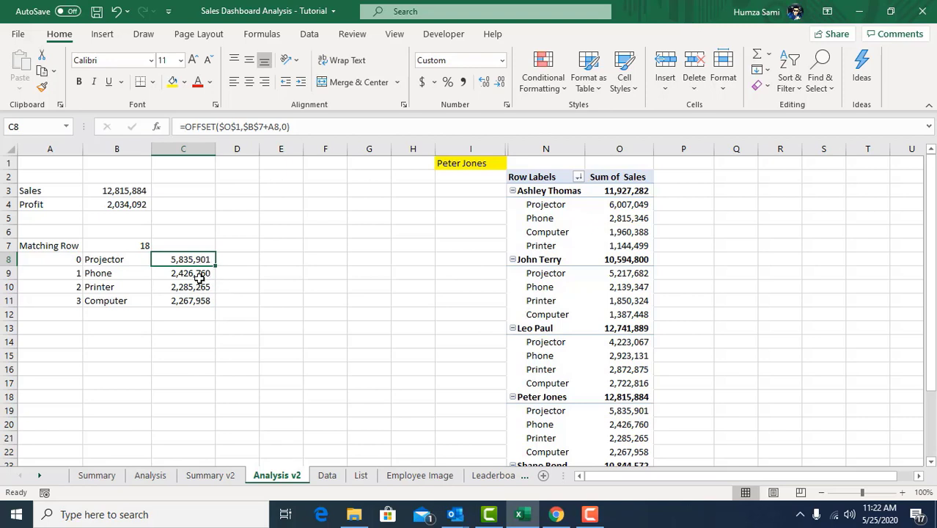
click(95, 475)
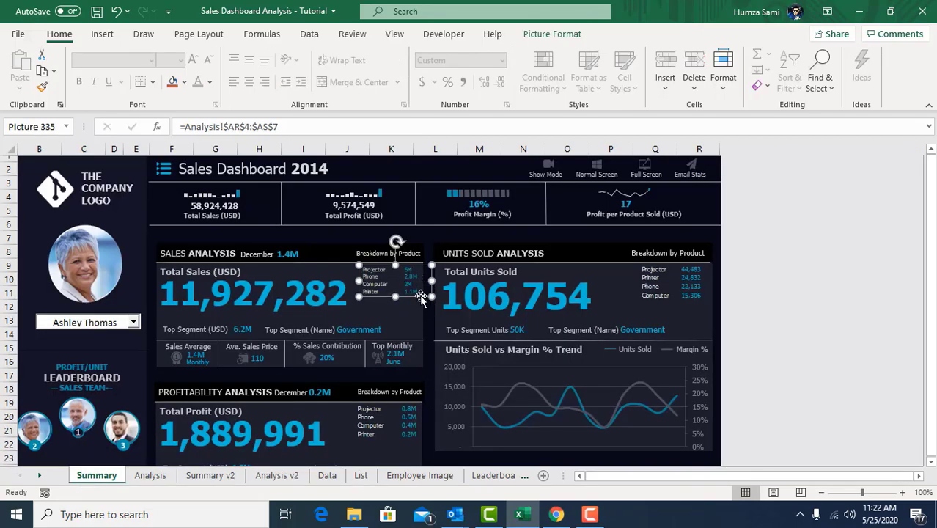
click(283, 475)
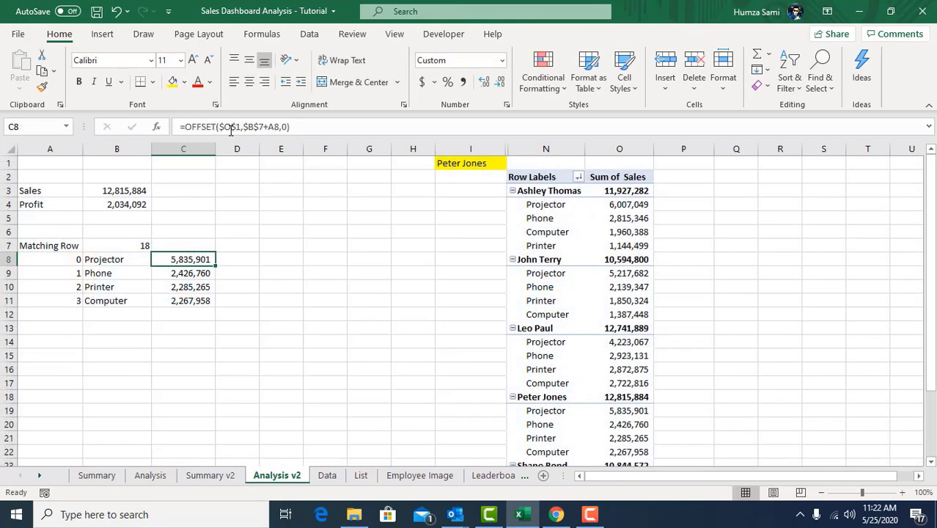
click(185, 127)
click(309, 128)
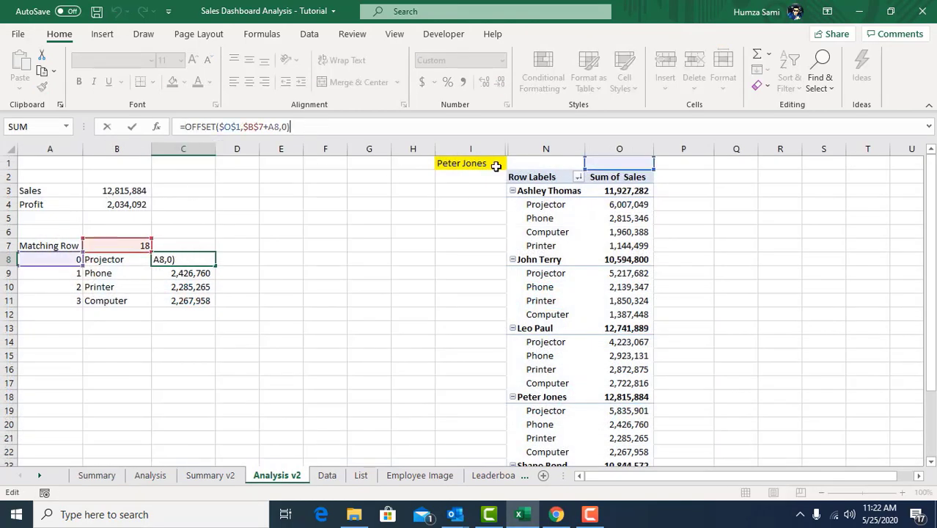
text(/100)
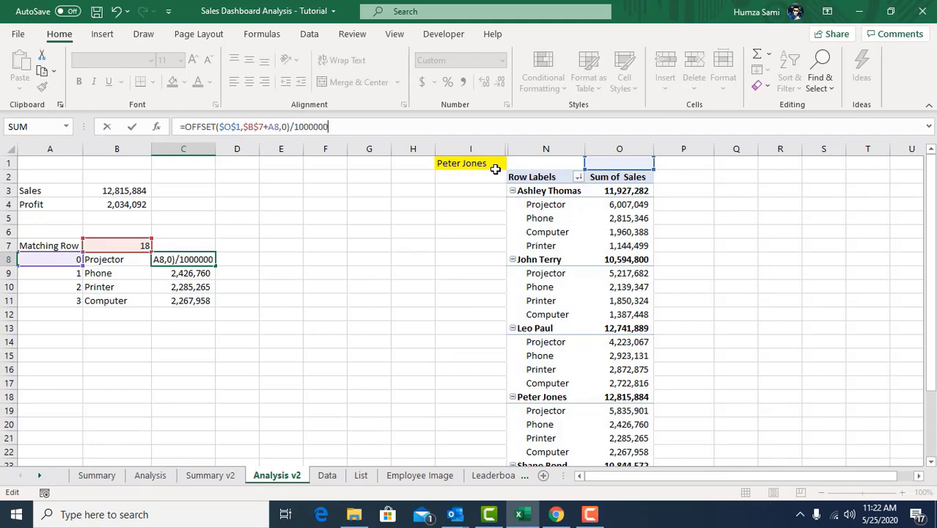
text(0000)
key(Return)
key(Up)
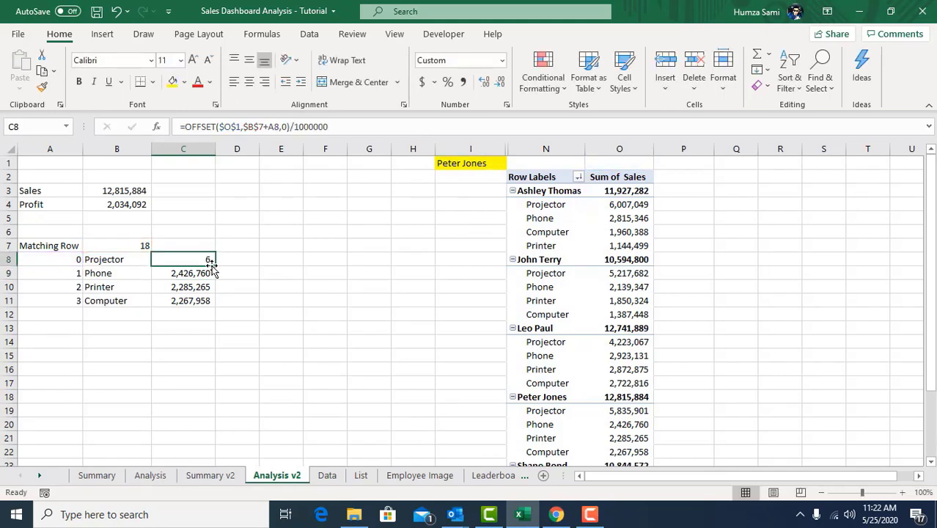
drag(213, 266, 220, 308)
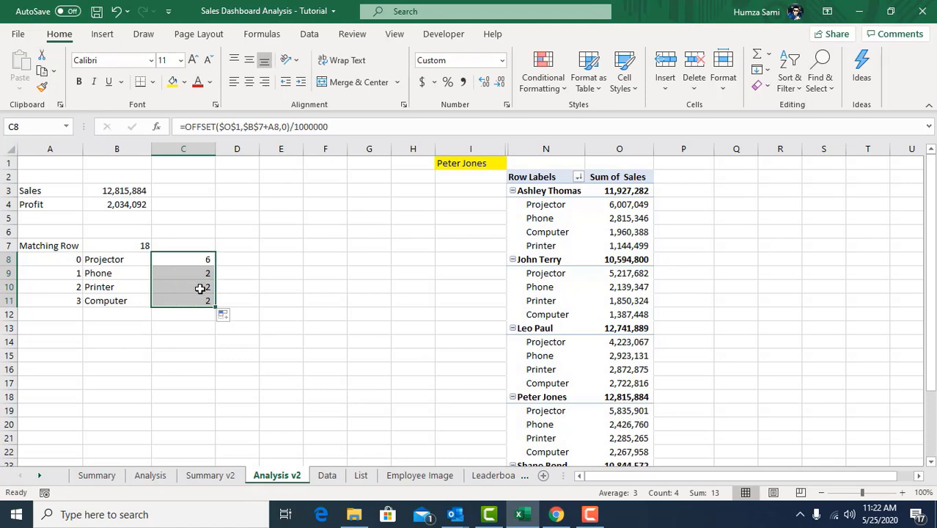
Step: Wrap C8's formula in ROUND with 1 decimal digit and fill it down through C11
click(186, 127)
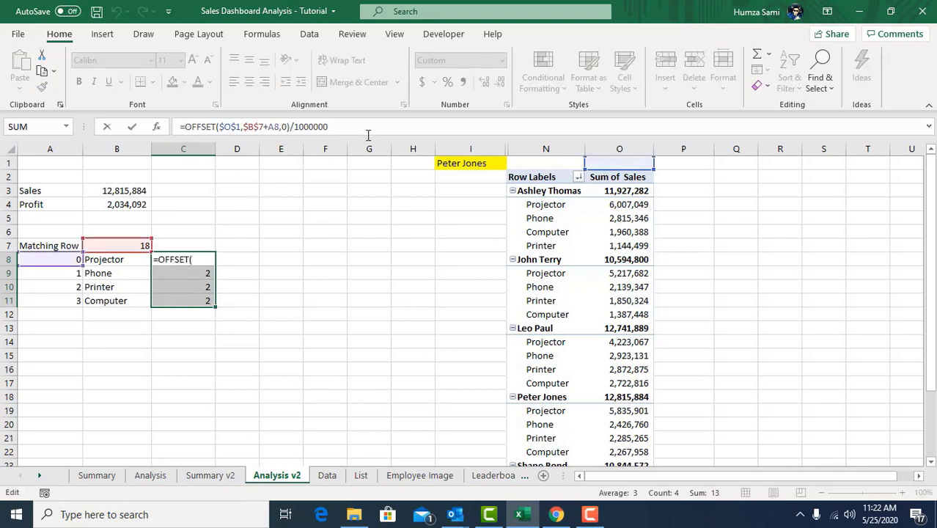
text(ROUND()
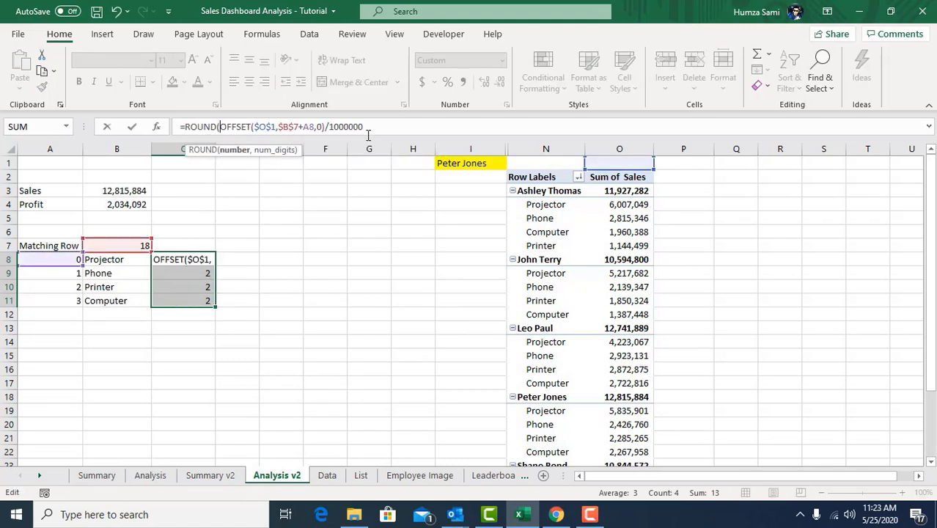
click(368, 126)
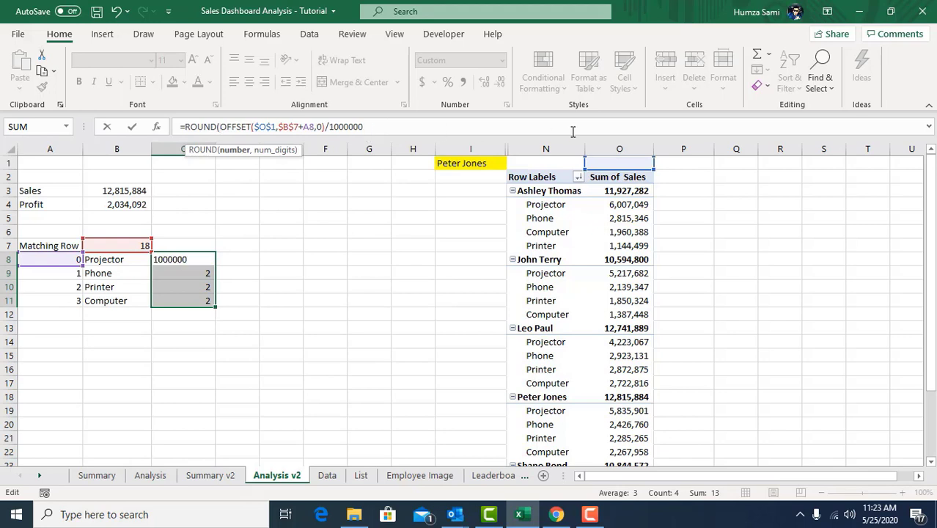
text(,1)
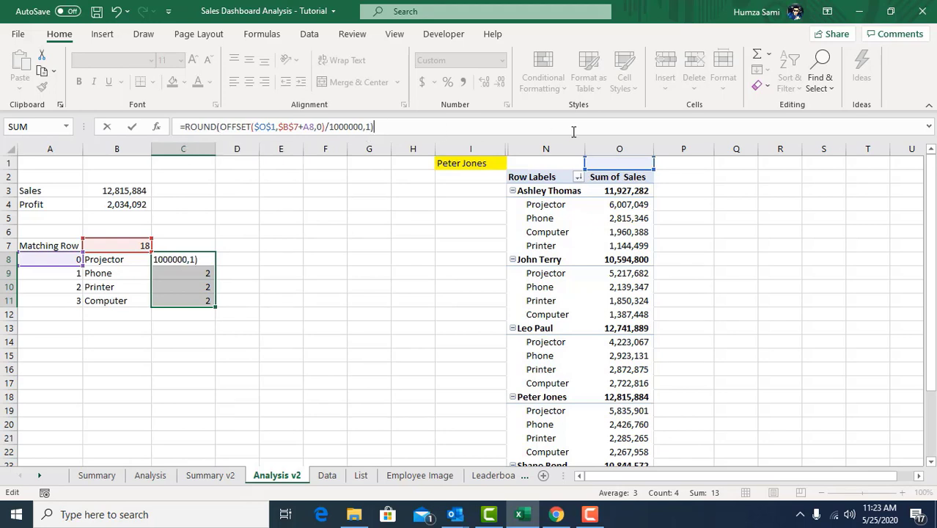
key(Return)
click(194, 256)
drag(195, 256, 198, 300)
Step: Format the sales values in C8:C11 in comma style with one decimal place
click(463, 82)
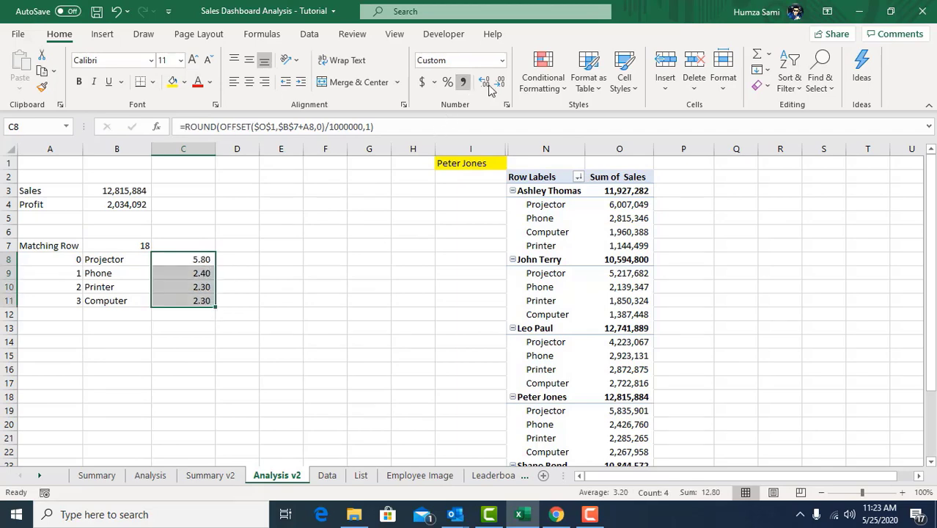
click(499, 82)
click(355, 263)
Step: Append &" M" to the rounded sales formula in C8 and fill it down through C11
click(182, 263)
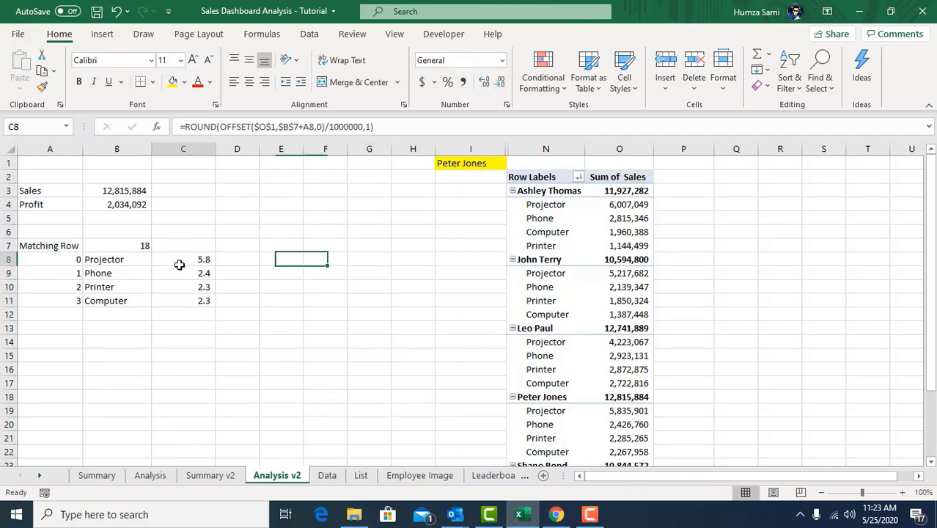
click(96, 475)
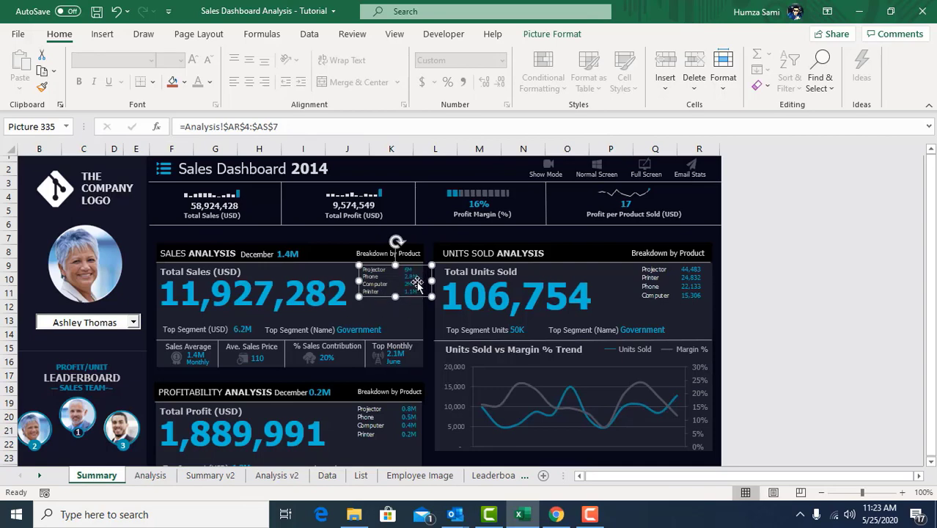
click(277, 475)
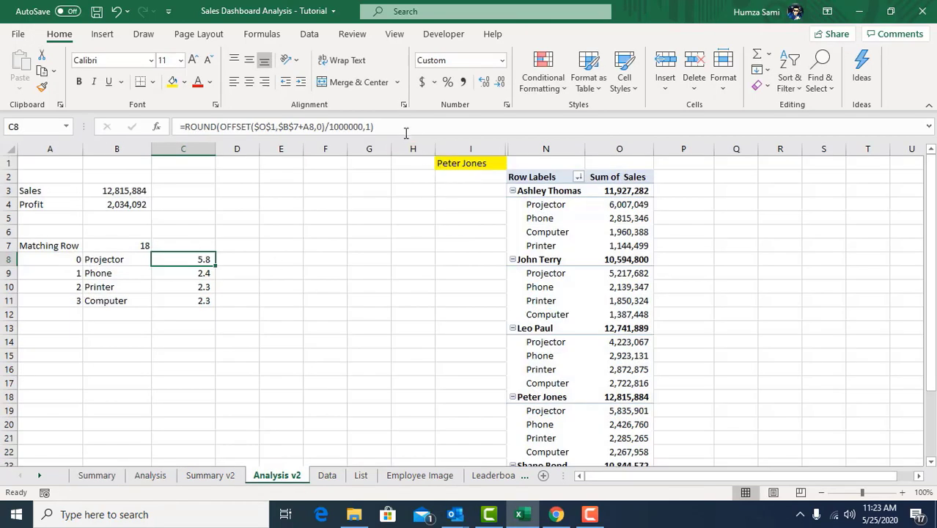
click(503, 130)
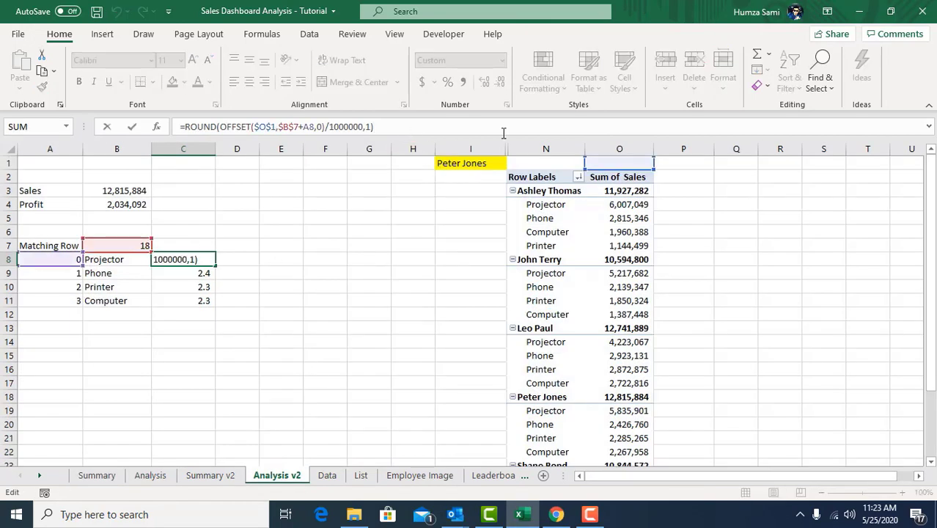
text(&" M)
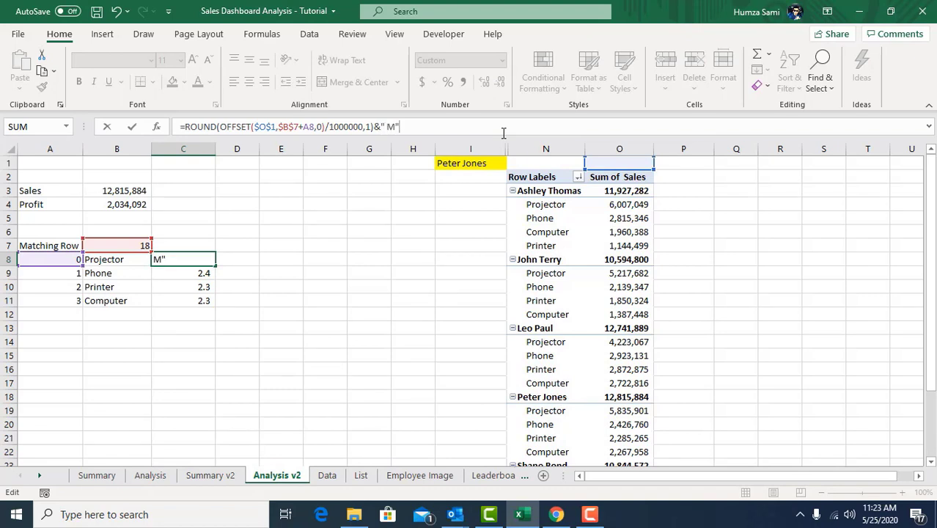
key(Return)
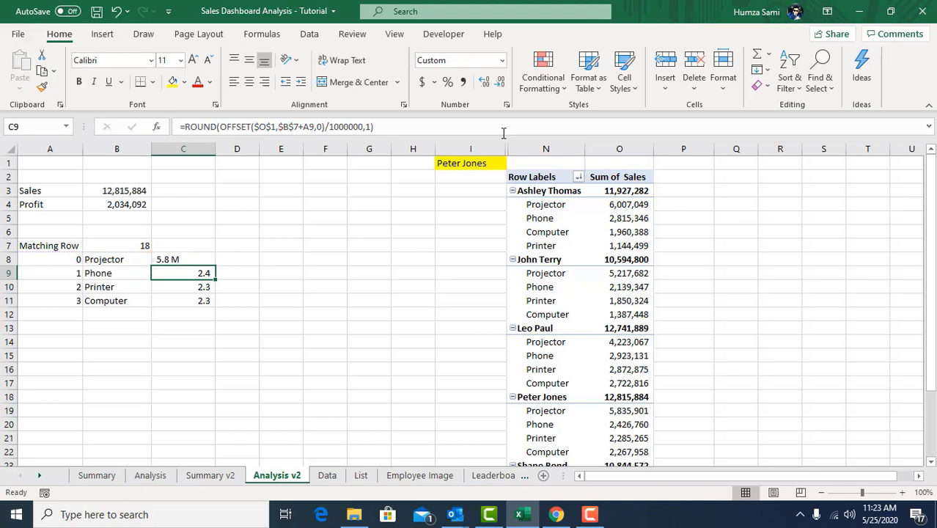
click(180, 259)
drag(215, 266, 217, 306)
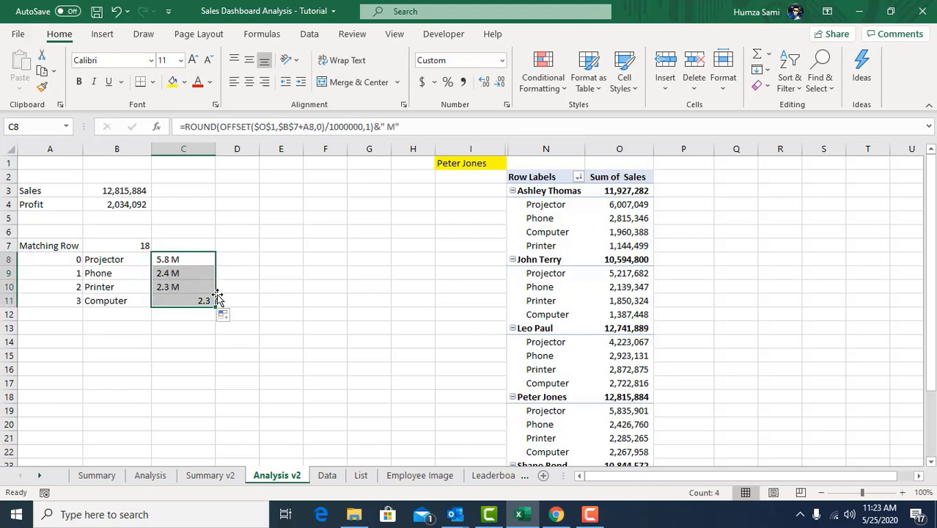
click(277, 287)
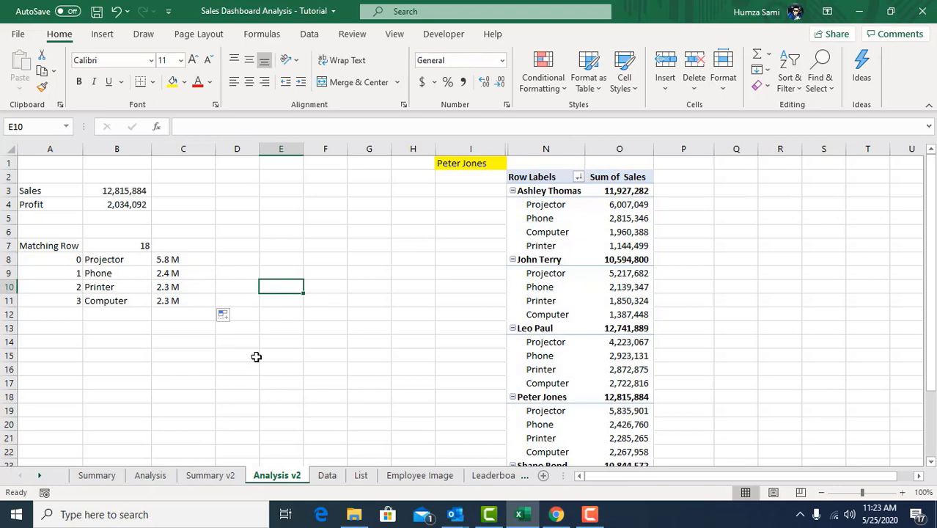
Step: Set the font of the product breakdown in B8:C11 to Tahoma
drag(103, 263, 173, 299)
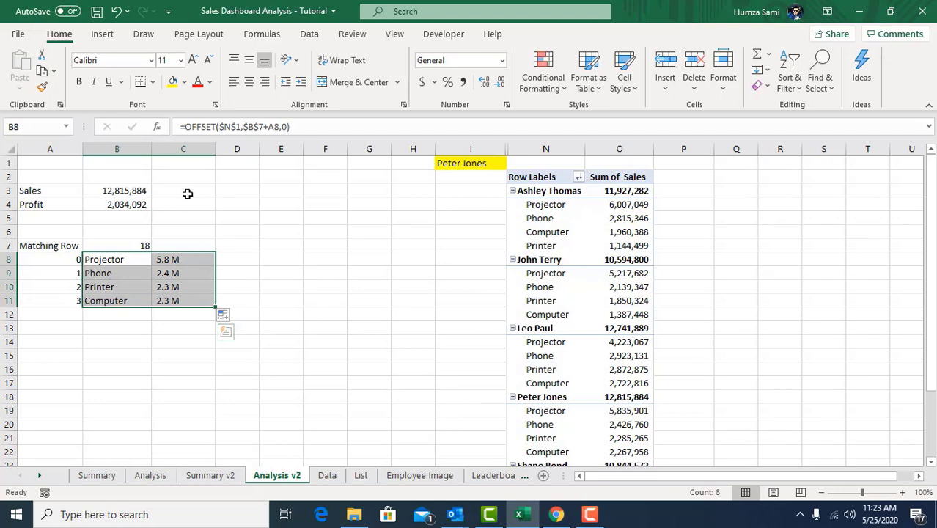
click(209, 475)
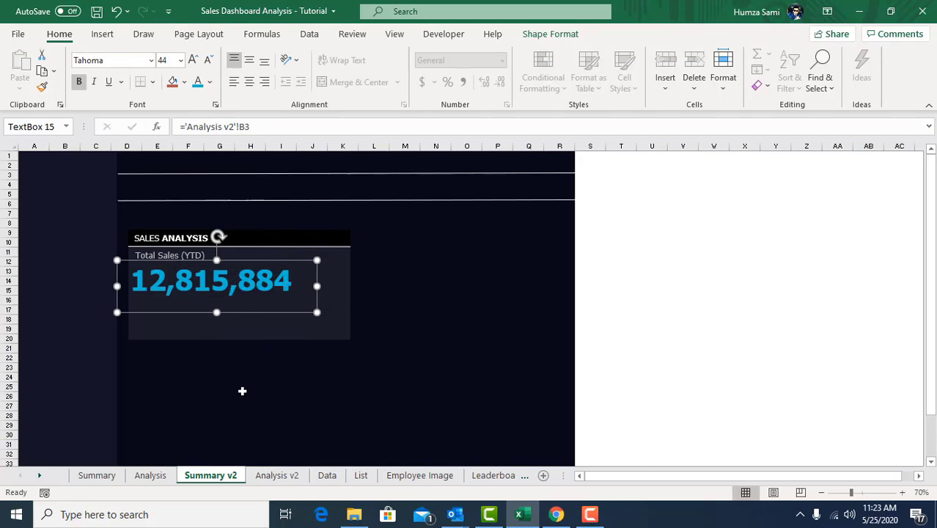
click(269, 477)
click(278, 366)
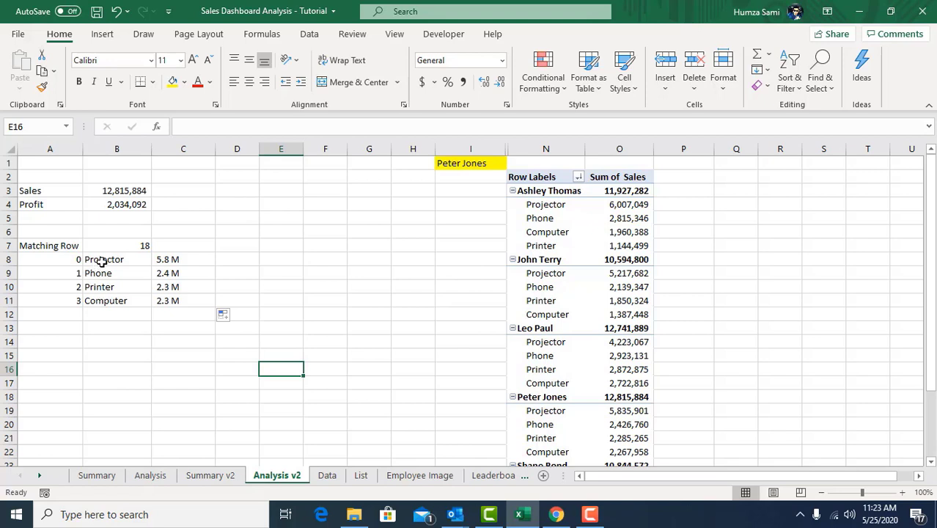
drag(105, 259, 183, 300)
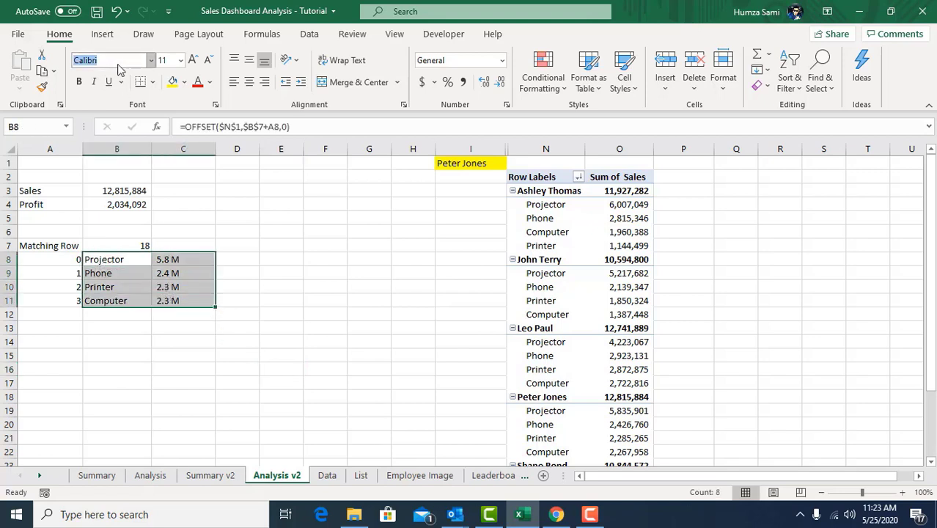
text(Tahoma)
key(Tab)
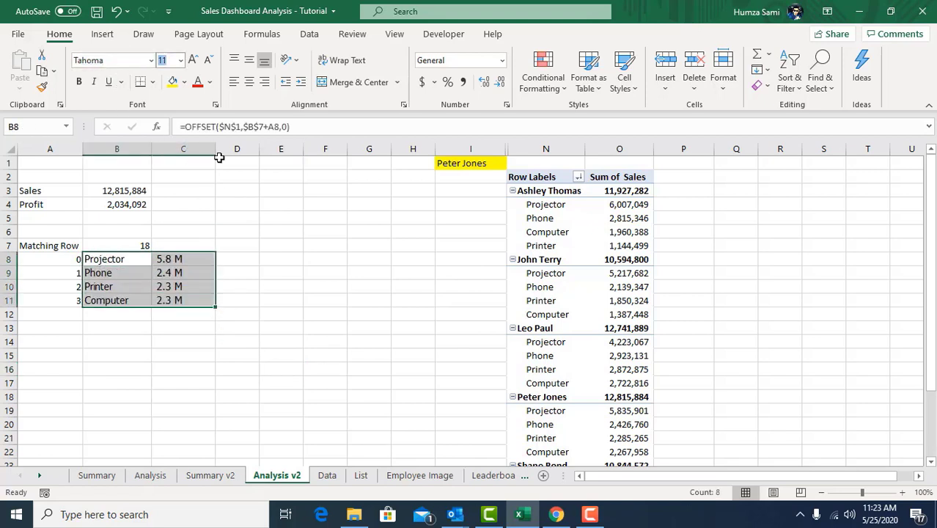
Step: Color the product names in B8:B11 very light grey and the sales figures in C8:C11 light blue
click(206, 83)
click(196, 157)
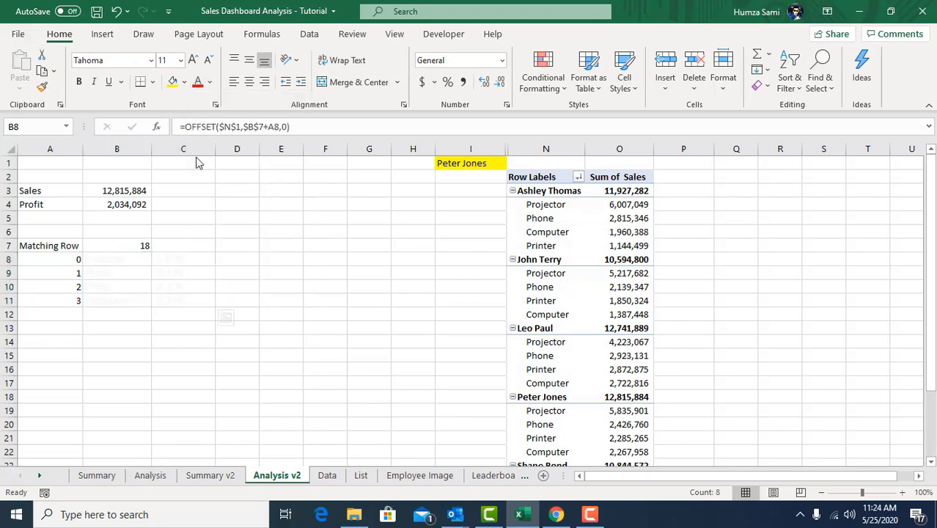
click(182, 261)
drag(182, 259, 180, 302)
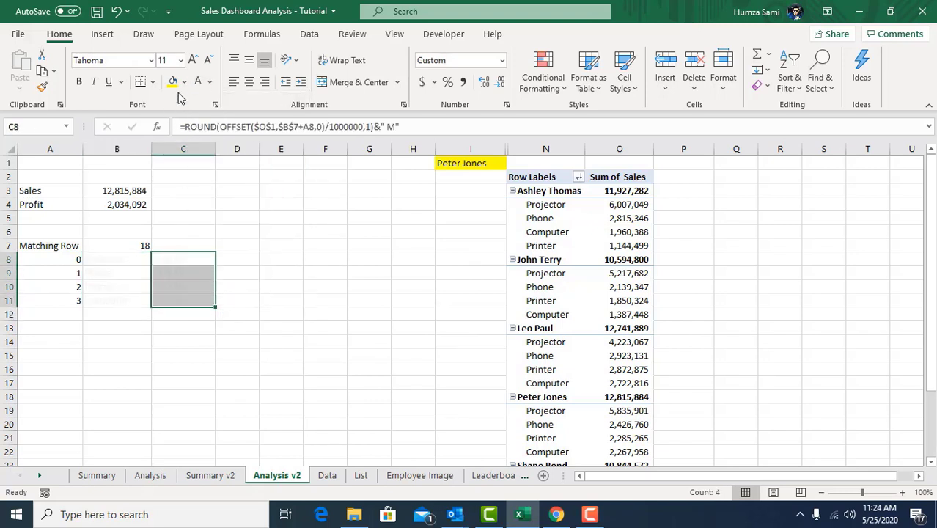
click(211, 83)
click(205, 270)
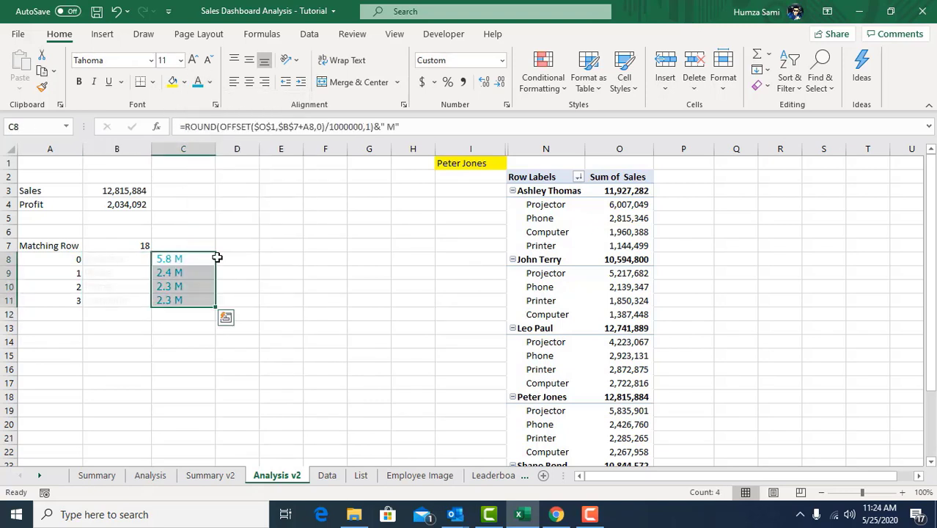
Step: Hide the gridlines on the Analysis v2 sheet
click(280, 246)
click(351, 34)
click(394, 34)
click(158, 81)
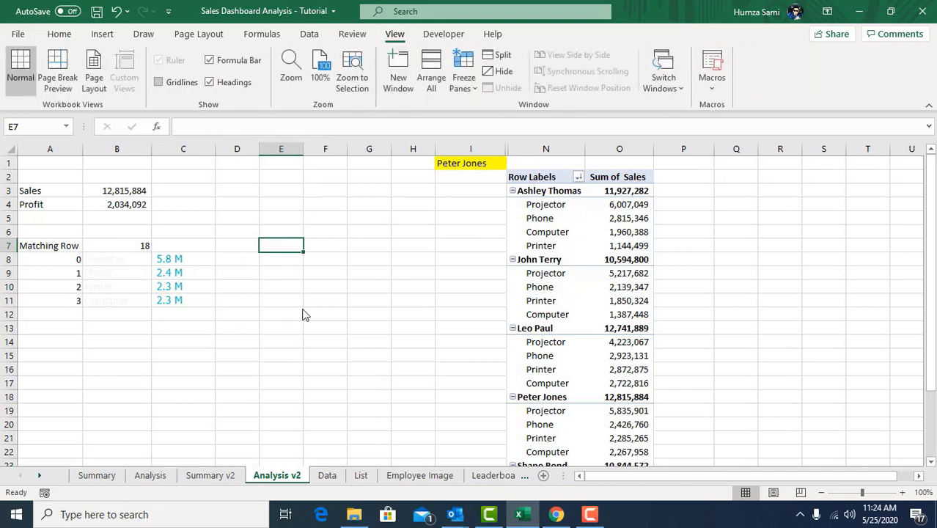
click(305, 315)
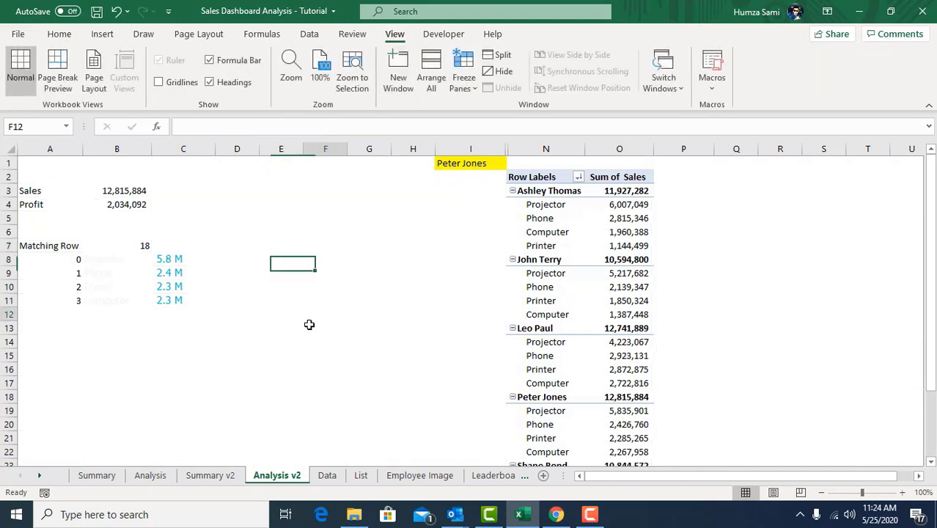
Step: Paste Analysis v2 range B8:C11 as a linked picture on Summary v2 and move it into the Sales Analysis card beside the total sales figure
click(99, 261)
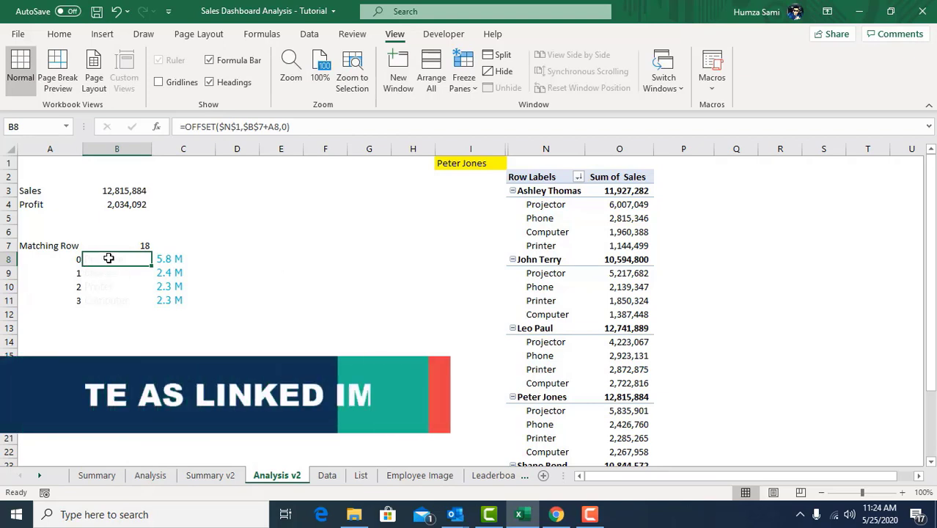
drag(108, 258, 169, 303)
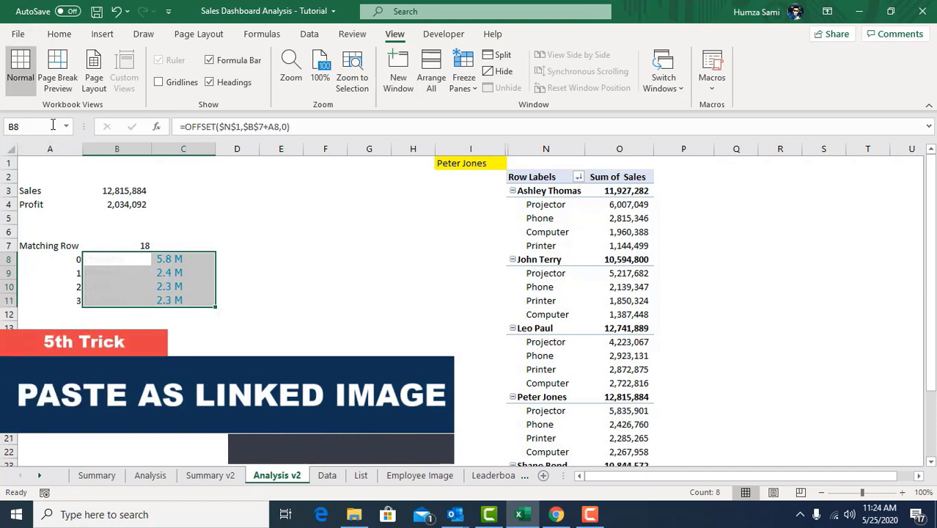
key(ctrl+c)
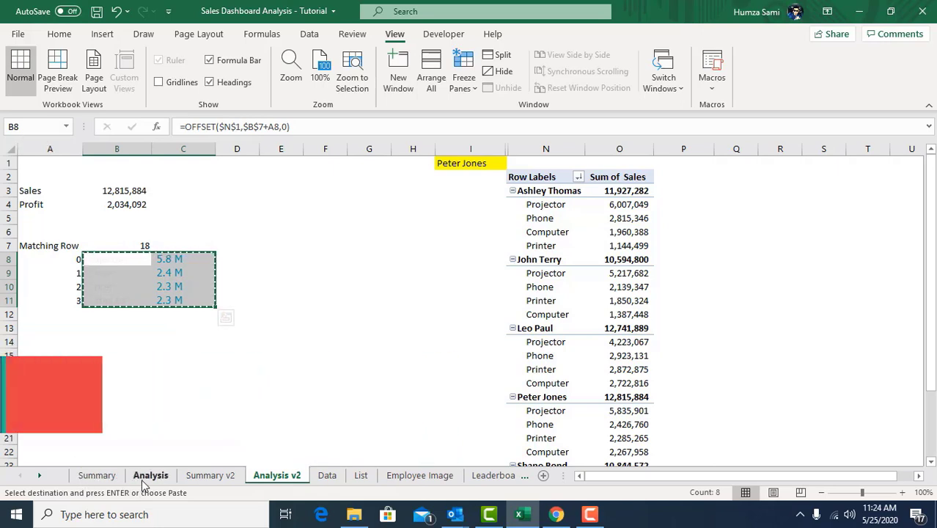
click(208, 475)
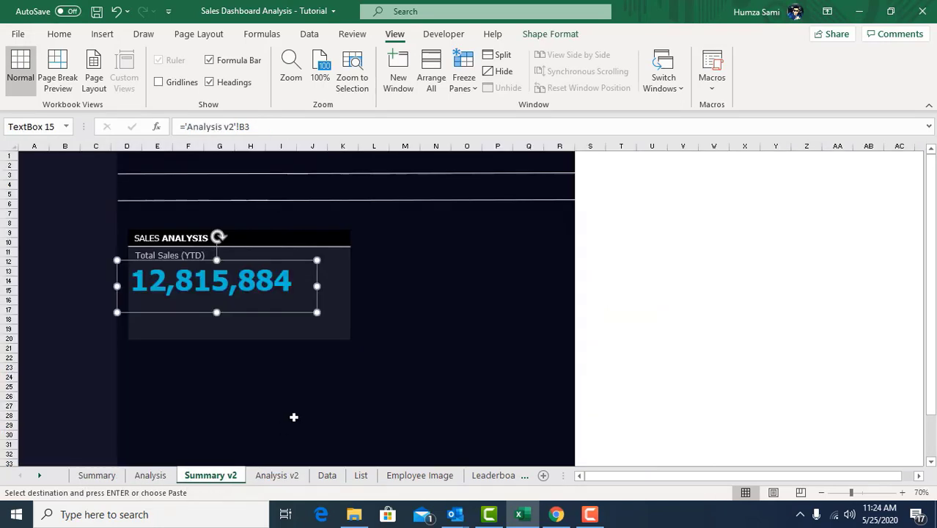
click(345, 157)
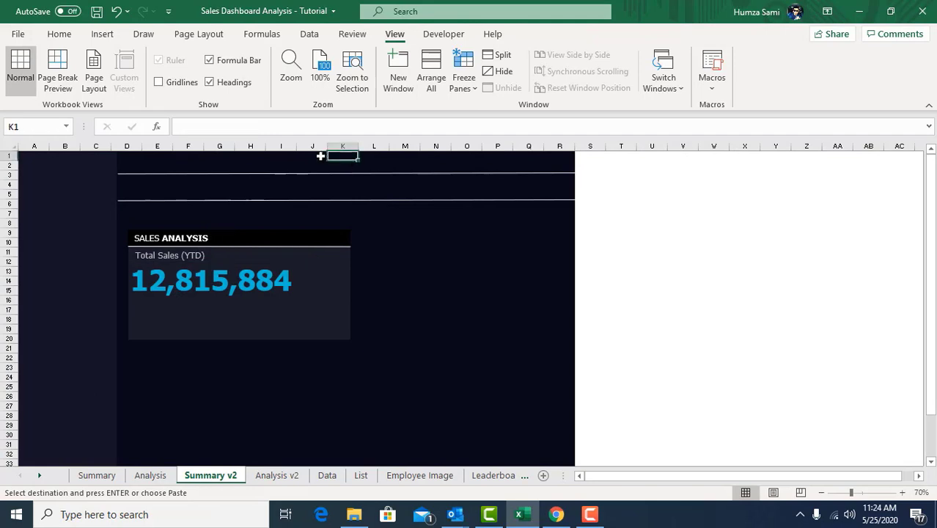
click(60, 35)
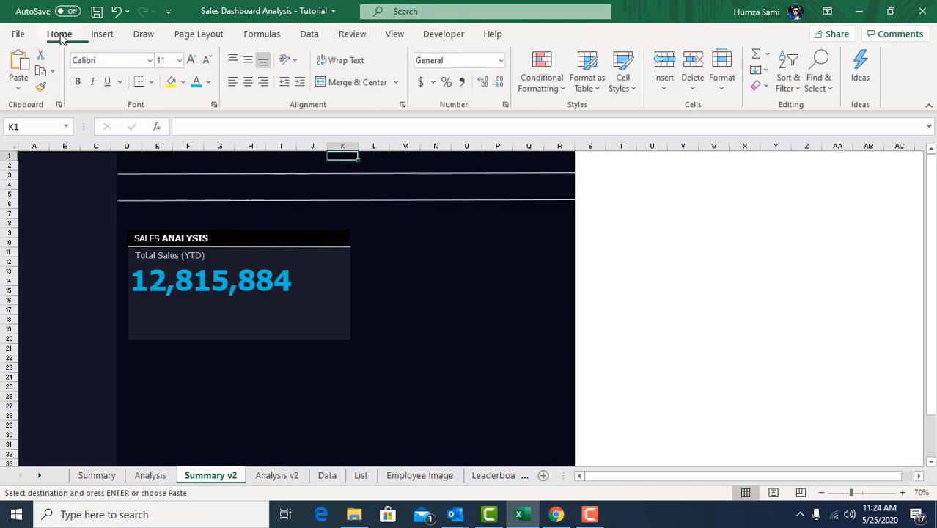
click(24, 87)
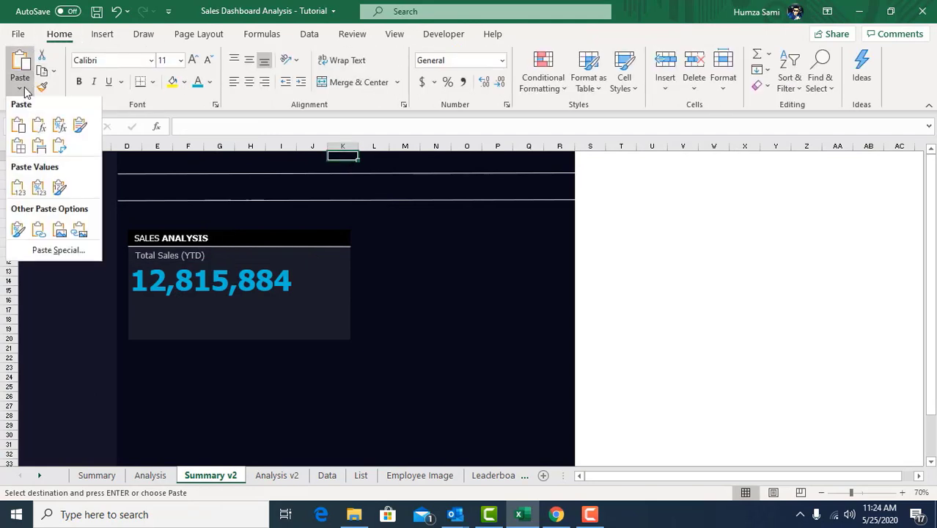
click(79, 234)
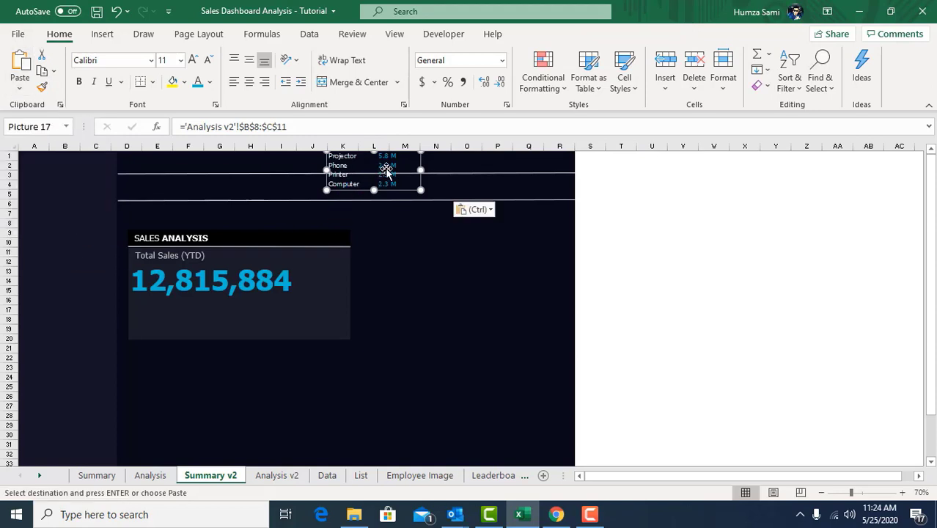
drag(386, 172, 338, 273)
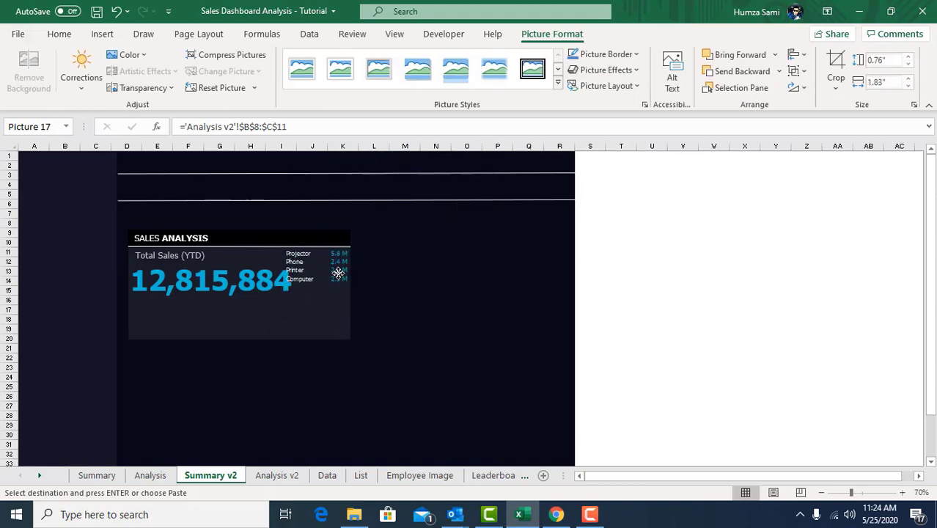
Step: Reduce the total sales text box's font size to 40, shrink the box slightly in height and nudge it left
click(249, 287)
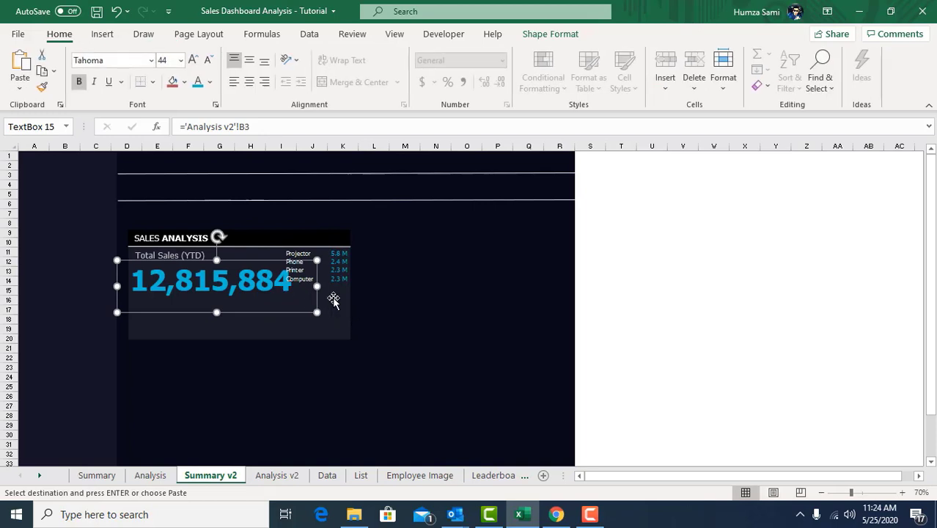
click(337, 299)
click(239, 278)
key(shift+Down)
key(Left)
key(Left)
key(Left)
key(Left)
key(Left)
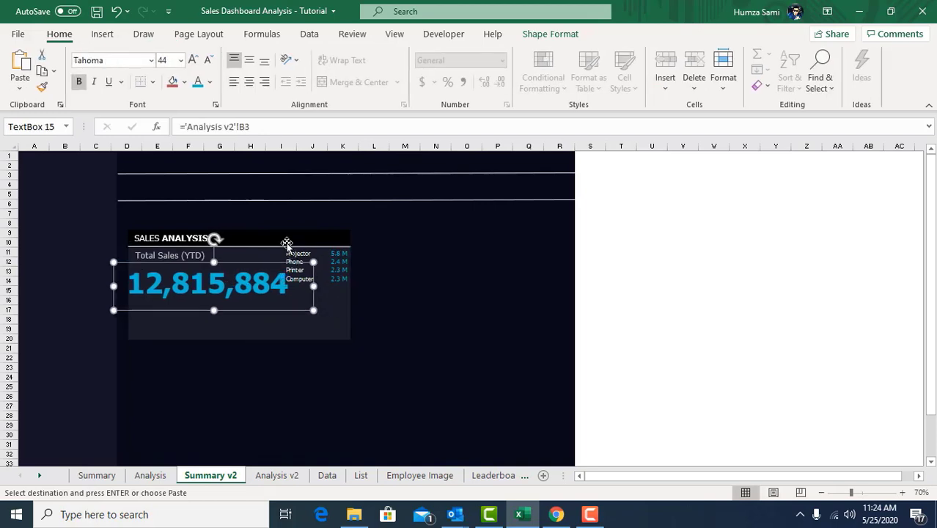
click(208, 61)
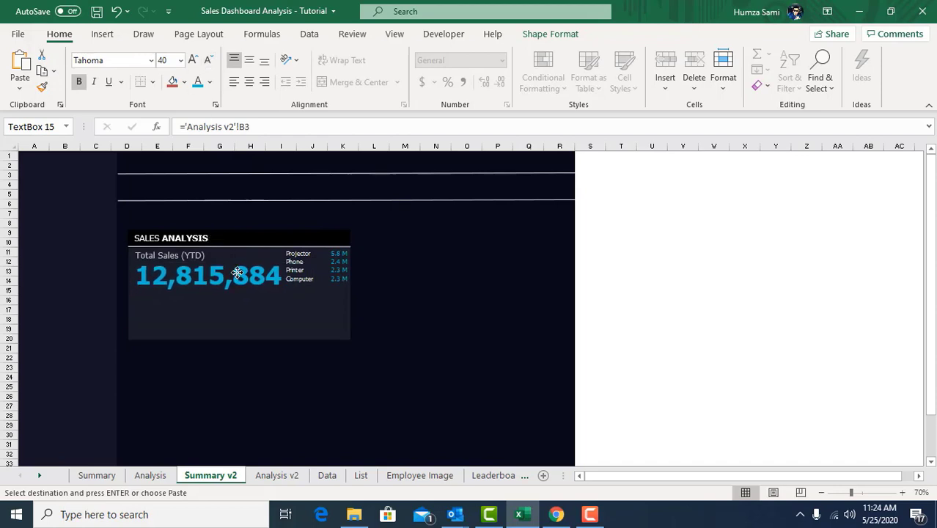
key(Left)
key(Left)
key(Left)
key(Left)
key(Left)
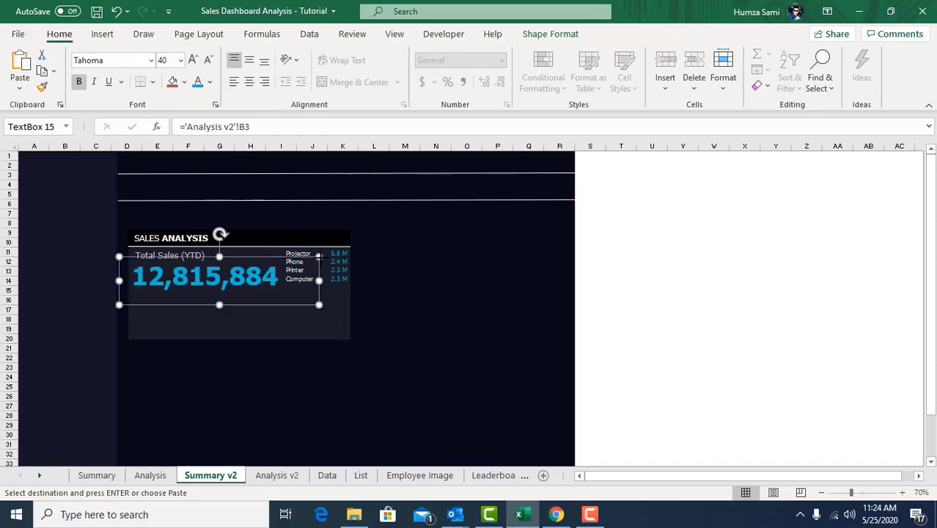
Step: Narrow the linked product breakdown picture slightly and nudge it right, away from the total sales figure
click(325, 265)
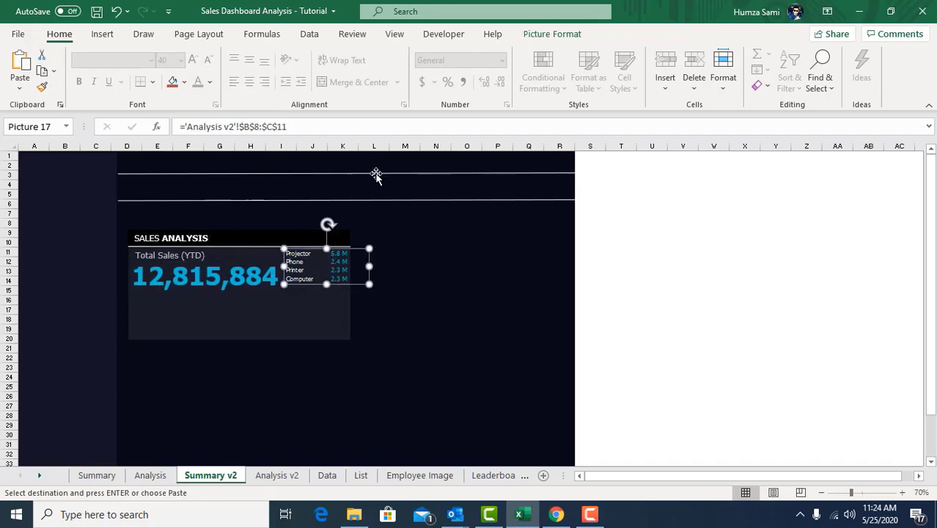
key(shift+Left)
key(Right)
key(Right)
key(Right)
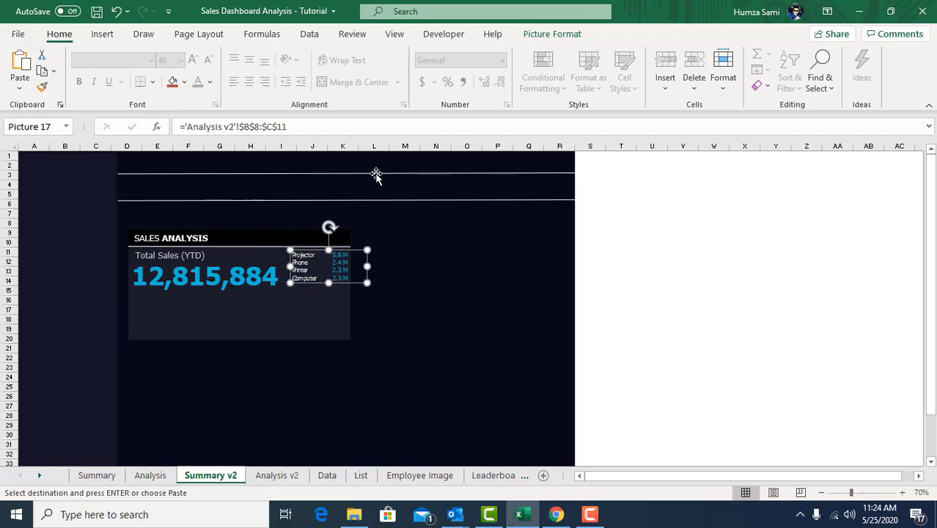
click(375, 166)
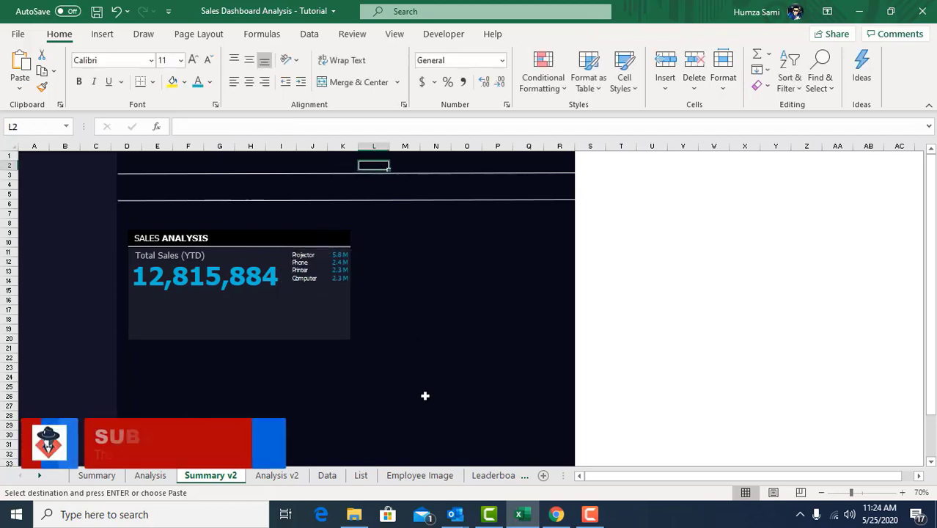
Step: Compare the linked picture in the Summary v2 card with its source range B8:C11 on Analysis v2
click(324, 265)
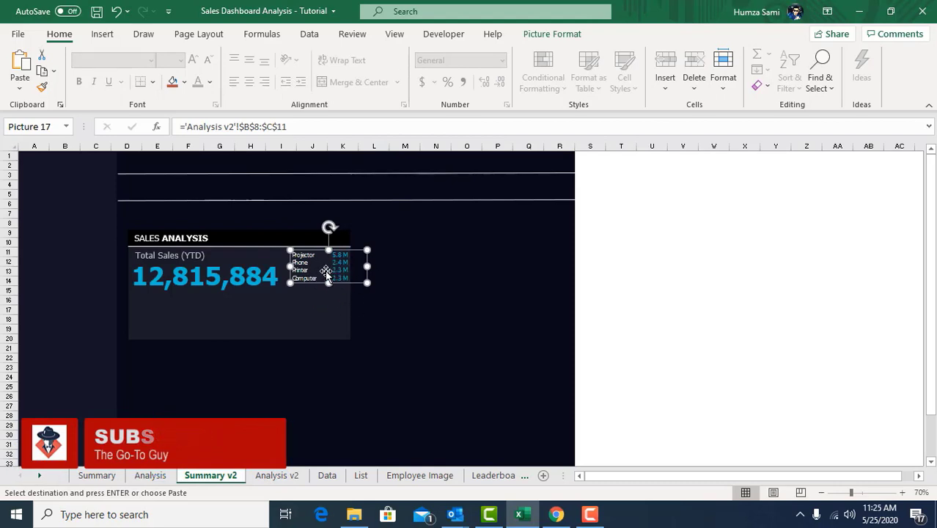
click(276, 475)
click(285, 365)
key(Escape)
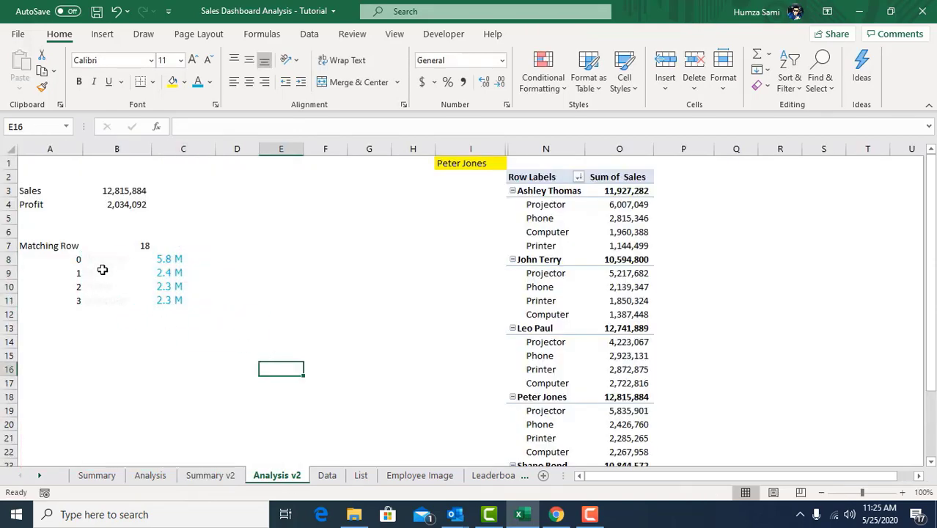
drag(106, 264, 164, 299)
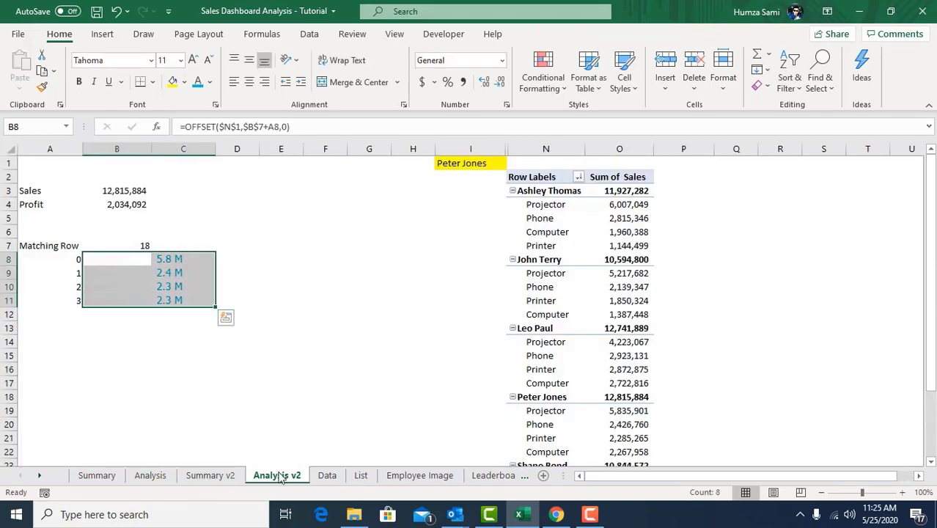
click(224, 478)
click(219, 270)
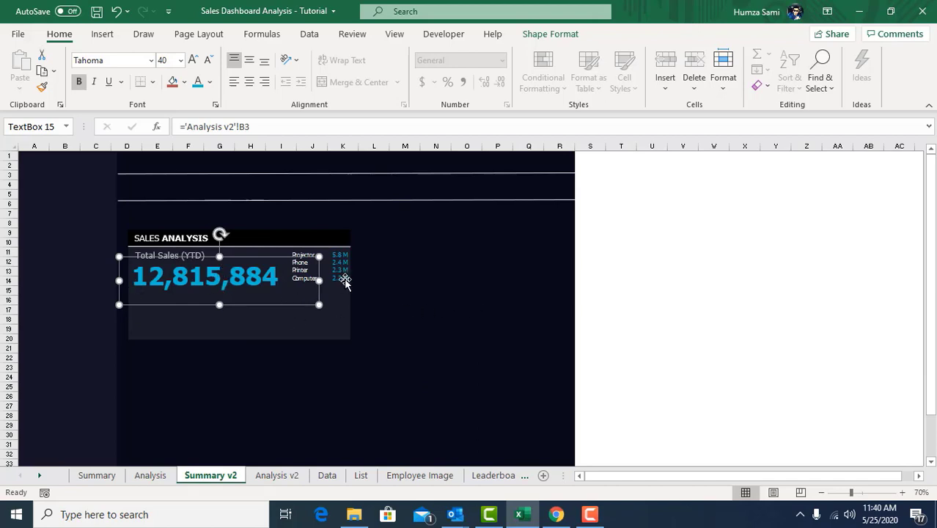
click(340, 270)
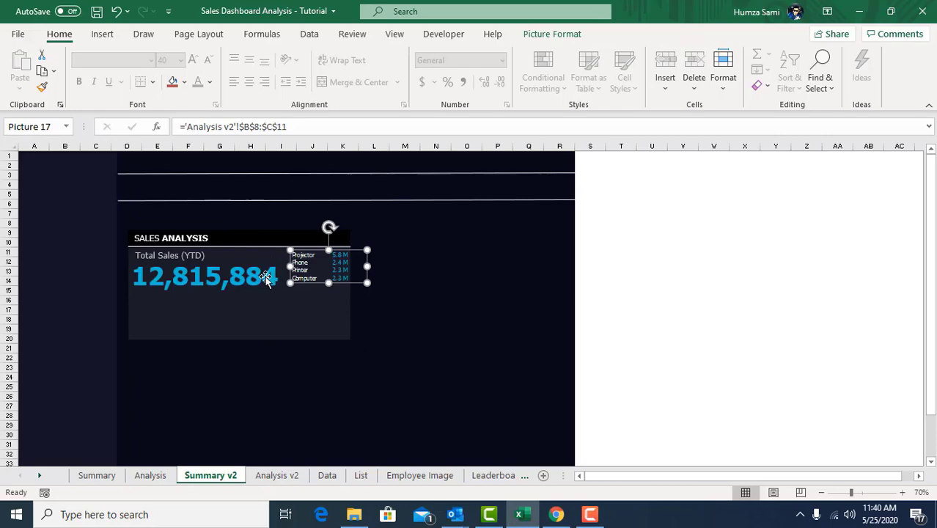
Step: Change the selected employee in Analysis v2 cell I1 to the one listed in N13 and check the Sales Analysis card on Summary v2
click(275, 475)
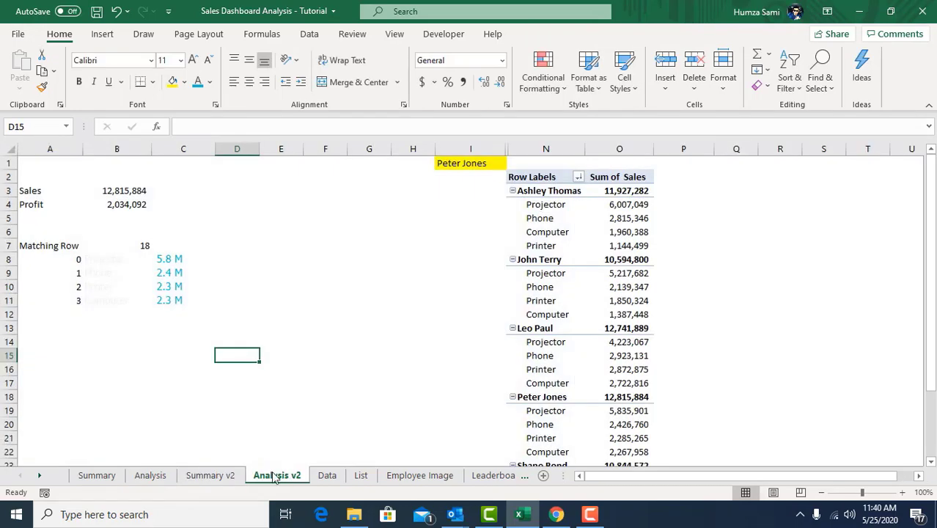
click(474, 166)
text(Leo Paul)
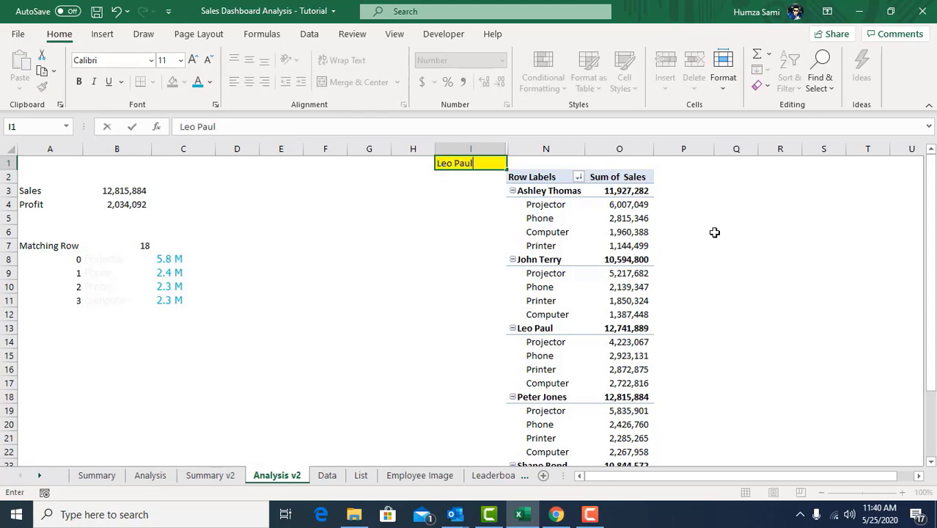
key(Return)
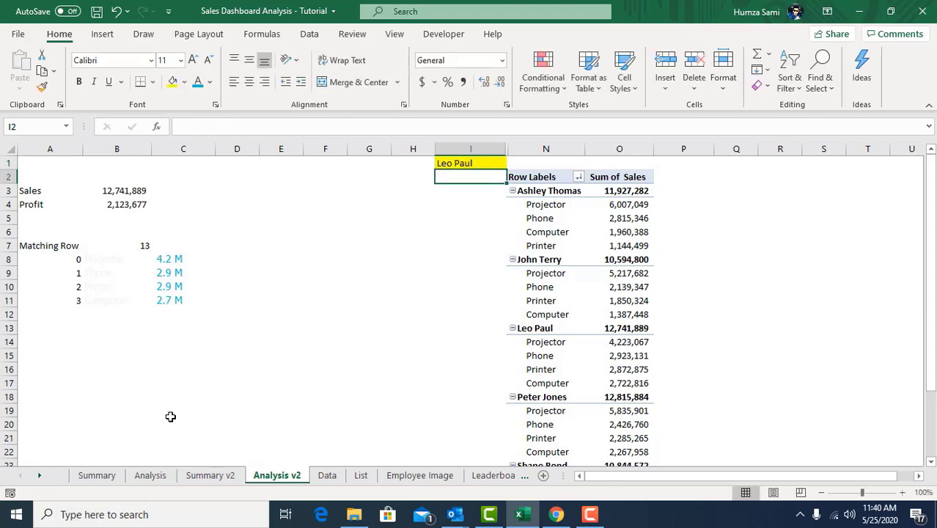
click(230, 482)
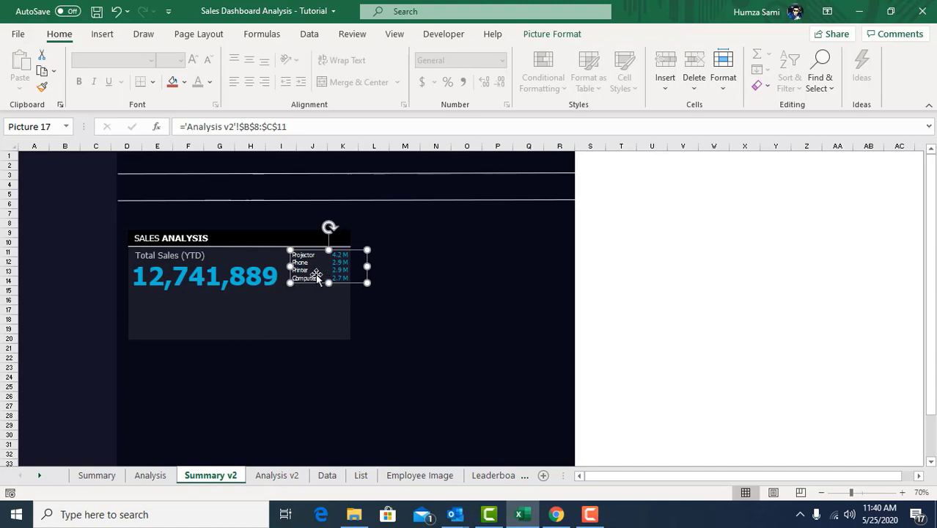
click(322, 158)
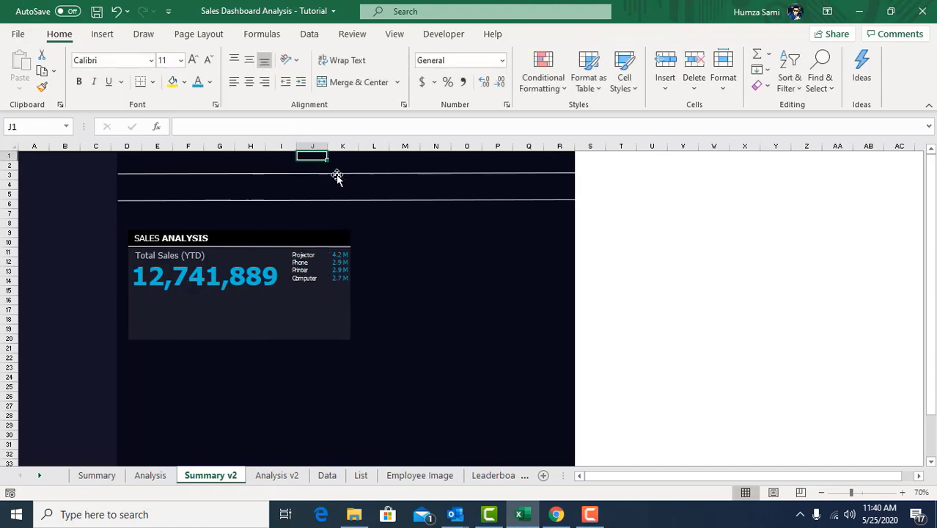
Step: Set the selected employee in Analysis v2 cell I1 to the one listed in N8 and return to Summary v2
click(278, 476)
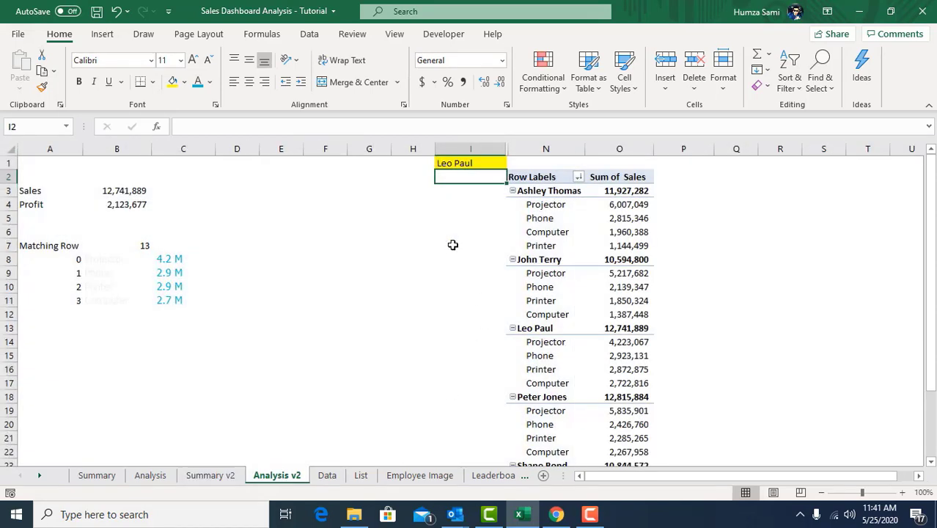
click(442, 163)
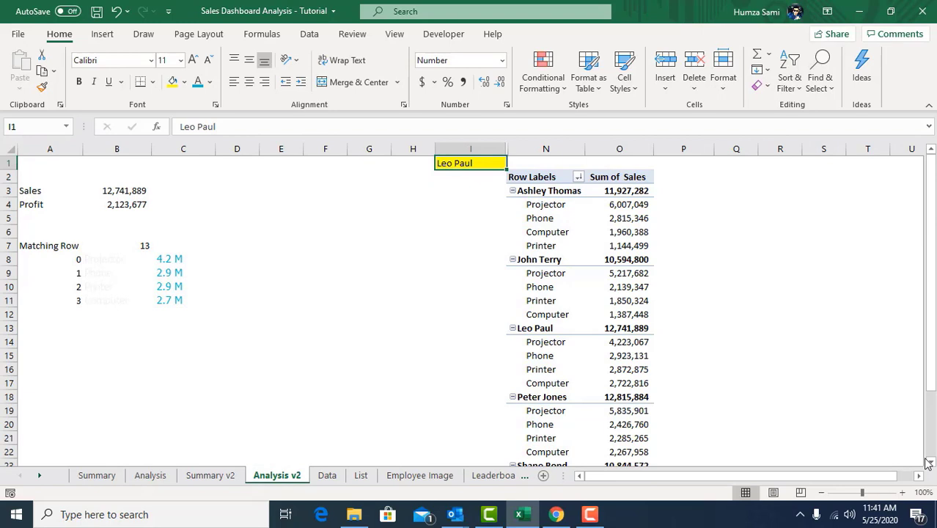
text(John Terry)
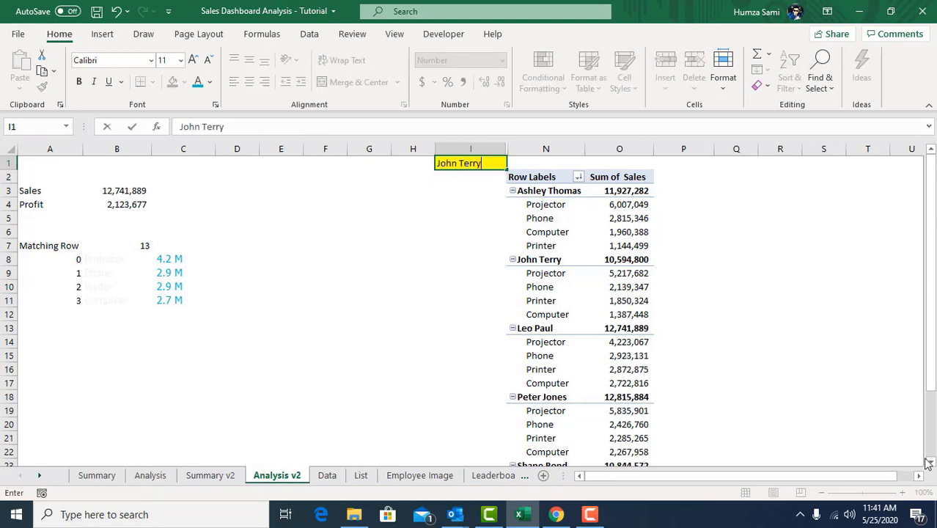
key(Return)
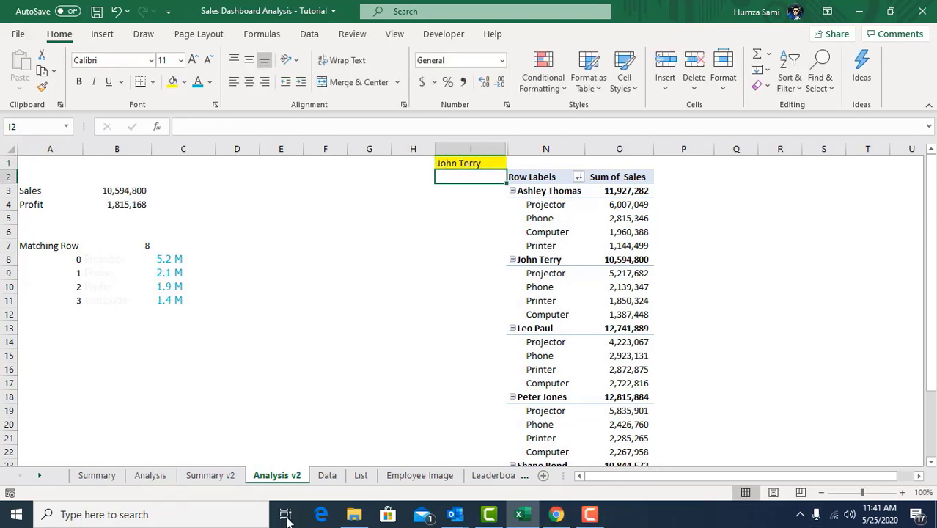
click(212, 478)
Step: Examine the employee selection list on the finished Summary dashboard and the refreshed Sales Analysis card on Summary v2
click(95, 476)
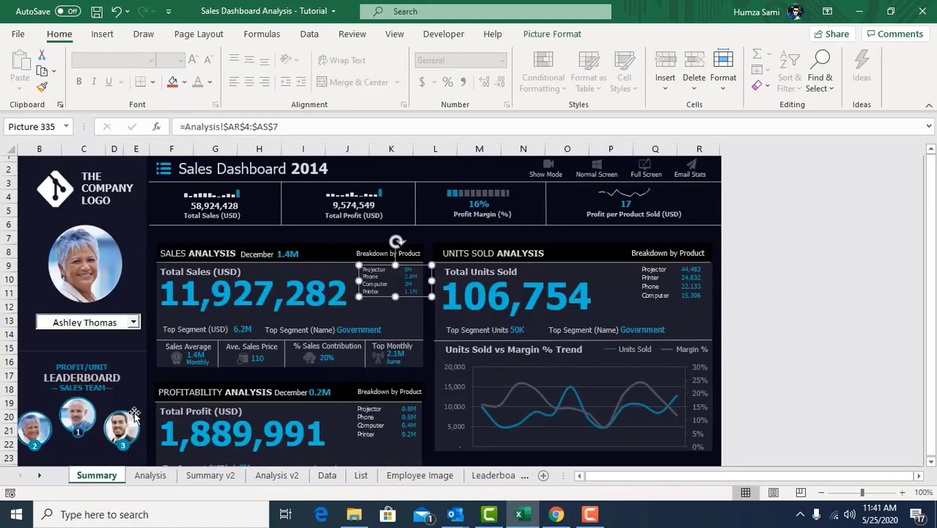
click(133, 322)
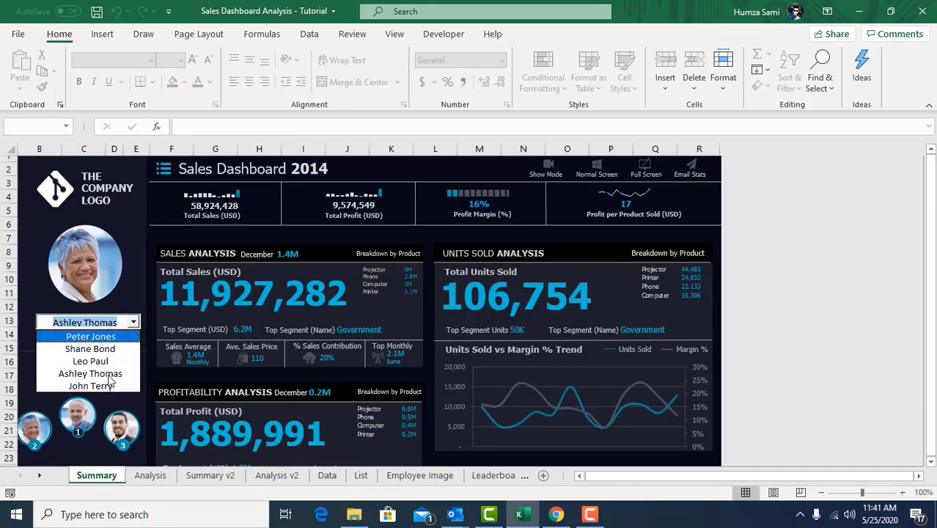
click(382, 168)
click(382, 167)
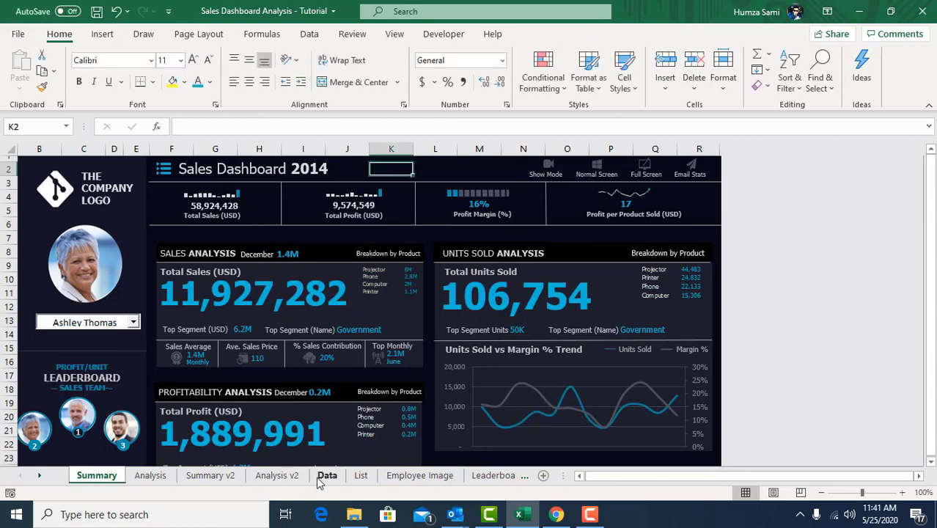
click(277, 475)
click(280, 272)
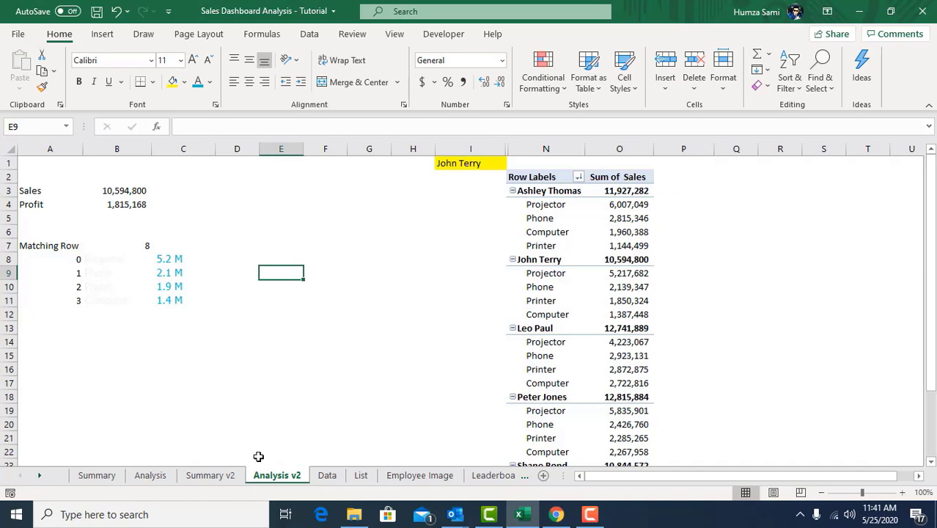
click(213, 475)
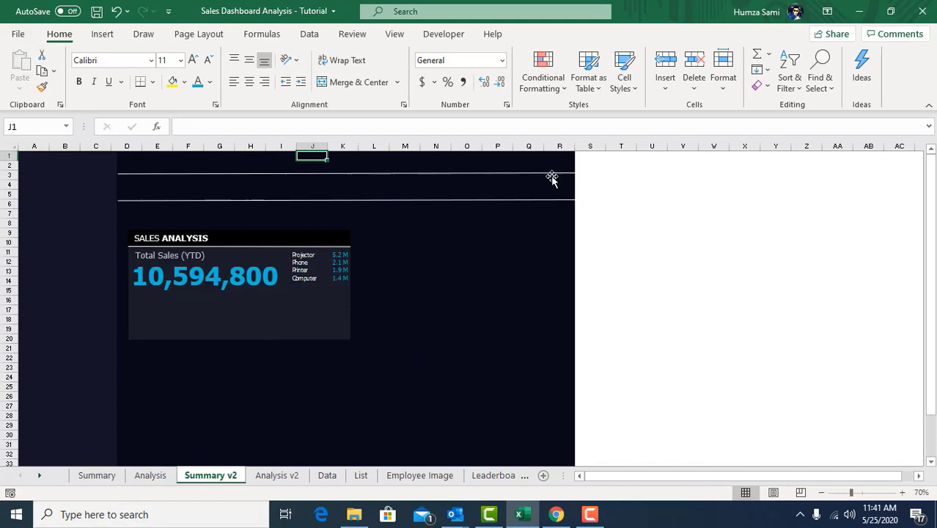
Step: Make sure the Developer tab is enabled among the main tabs in the ribbon customization options
click(443, 34)
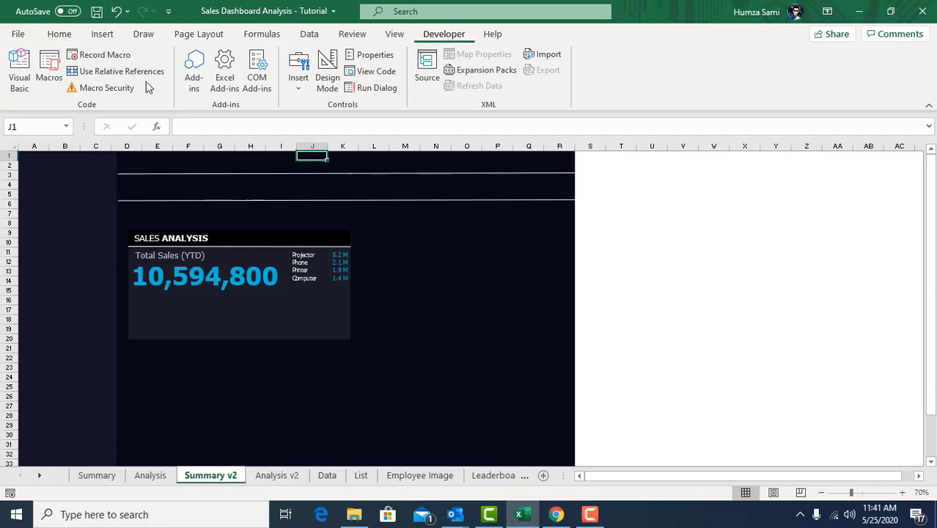
click(16, 33)
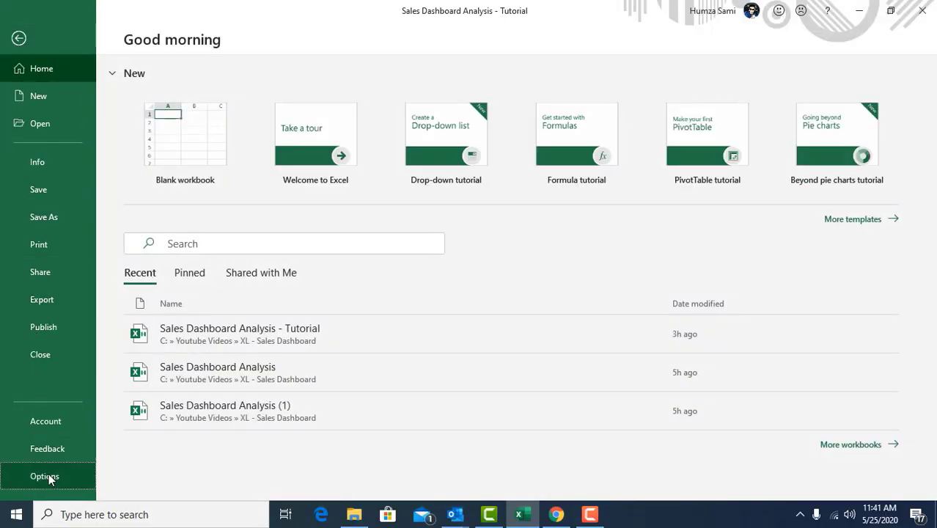
key(Escape)
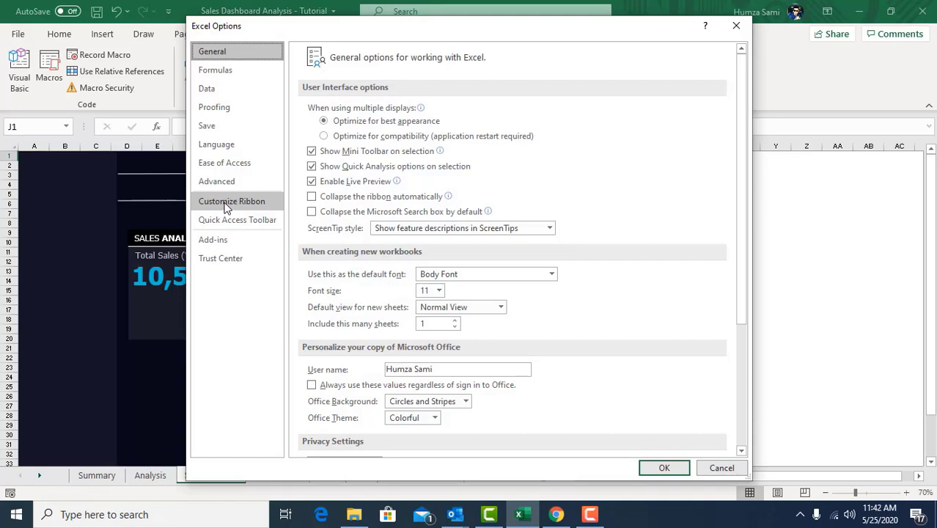
click(225, 203)
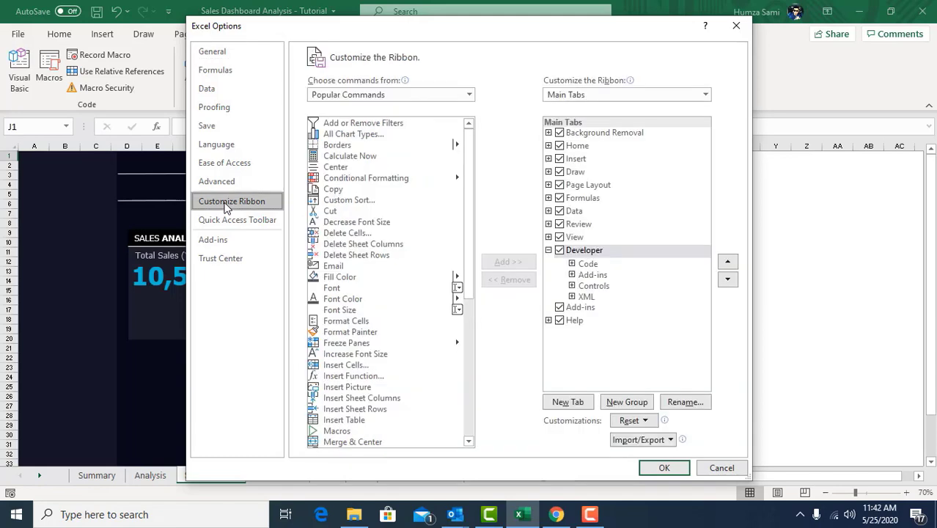
click(559, 251)
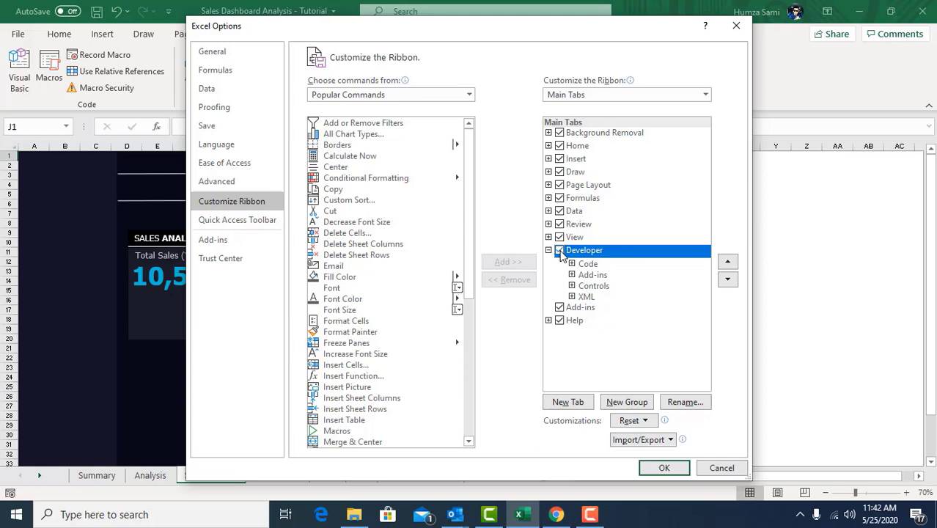
click(662, 468)
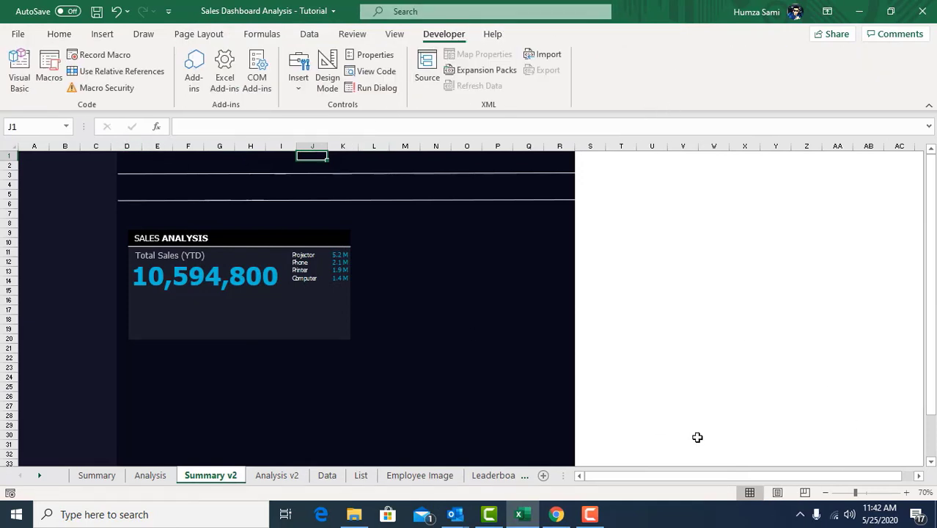
Step: Insert a Combo Box form control across columns A to C around rows 9–10 of Summary v2 and check its list
click(299, 90)
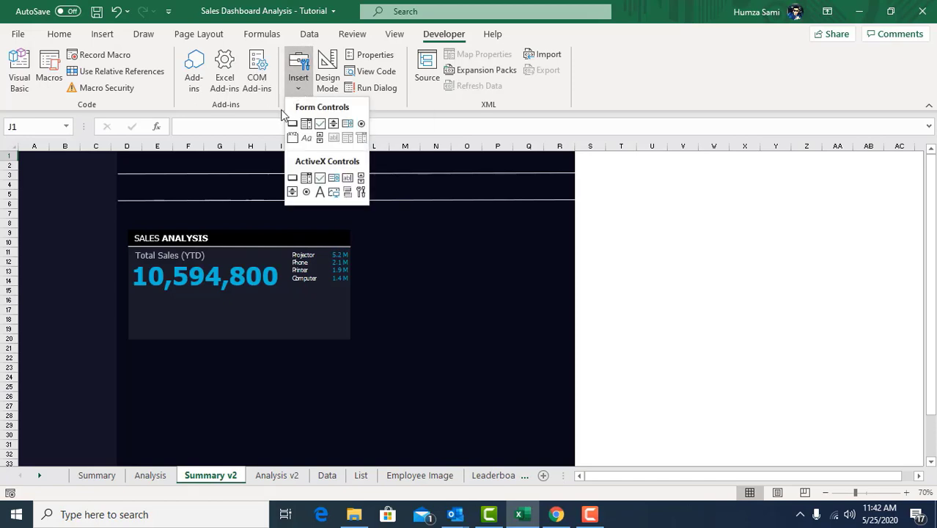
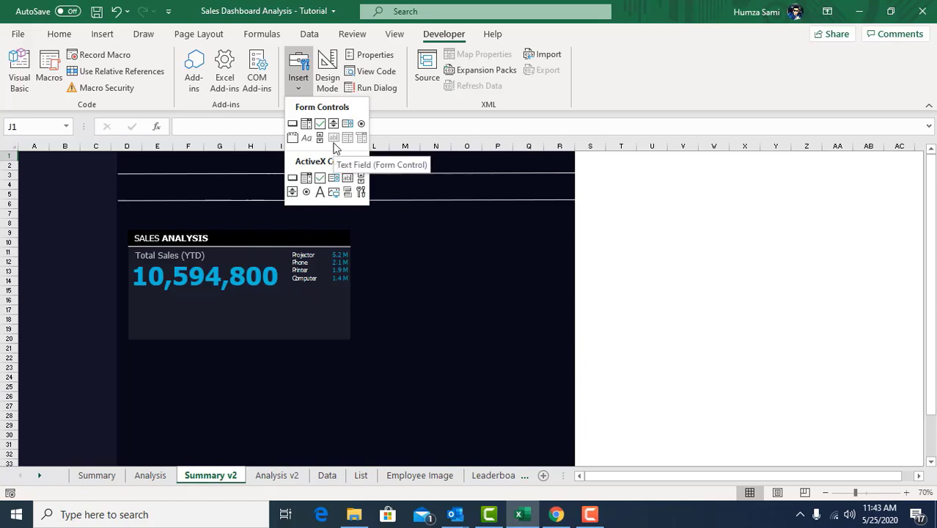
click(305, 124)
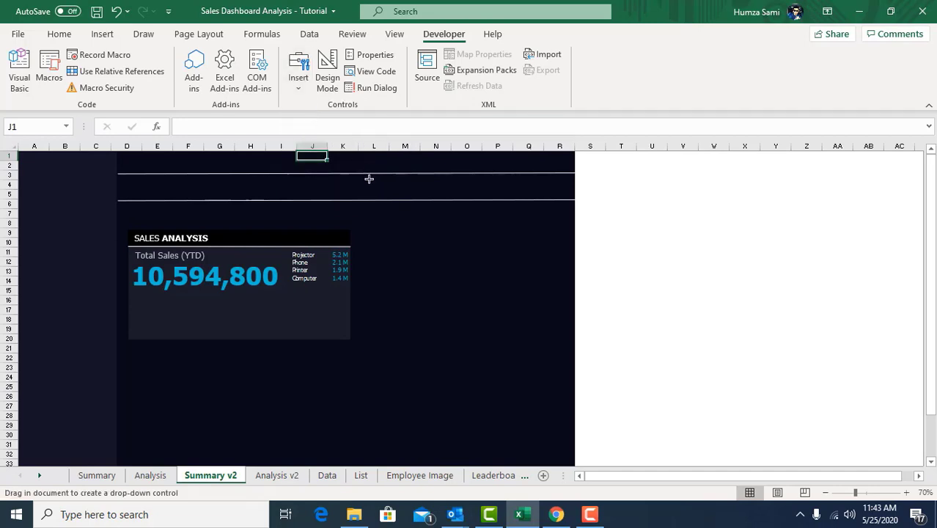
drag(384, 233, 93, 237)
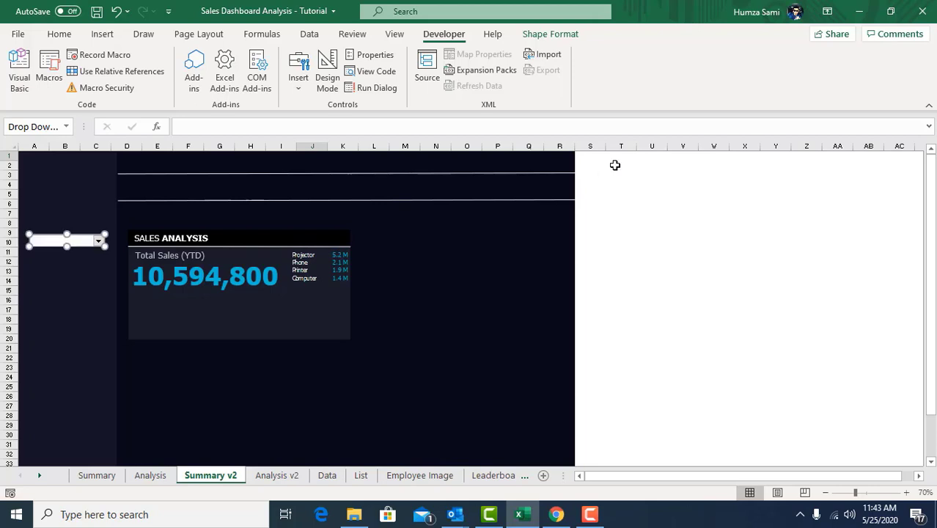
click(541, 163)
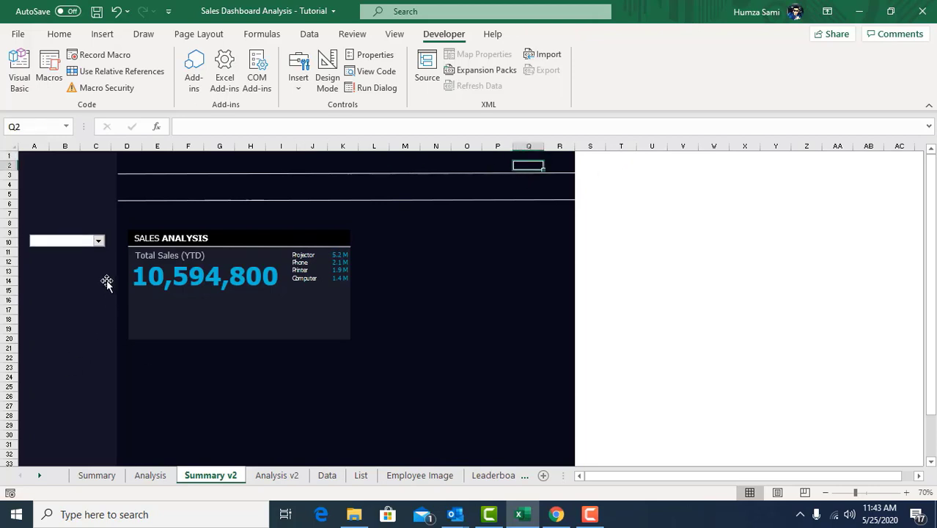
click(98, 242)
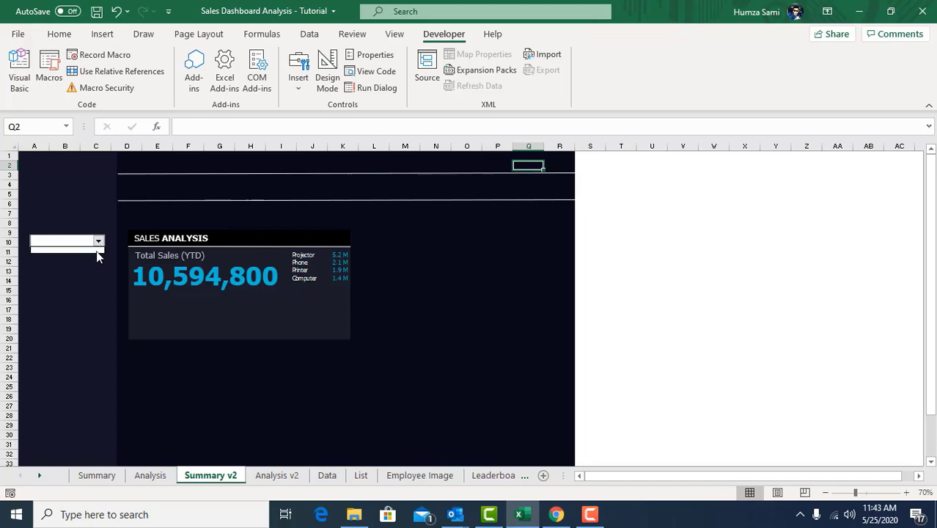
click(423, 164)
click(444, 155)
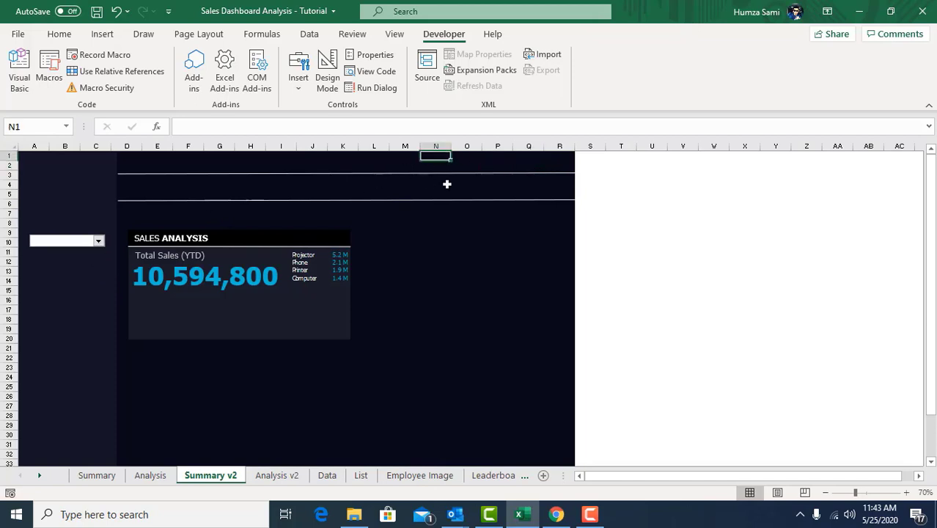
Step: Open the format settings of the new combo box and review its size, protection, properties, alt text and control options
right_click(72, 244)
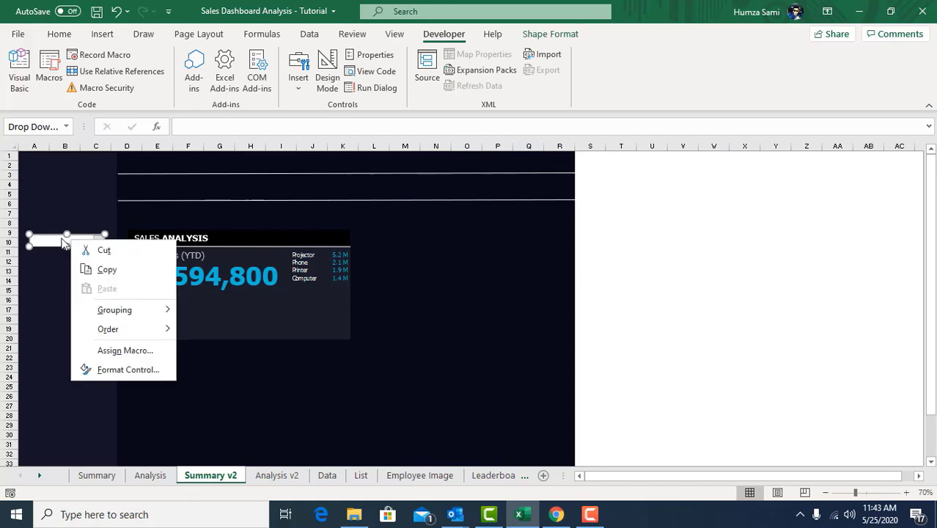
click(128, 369)
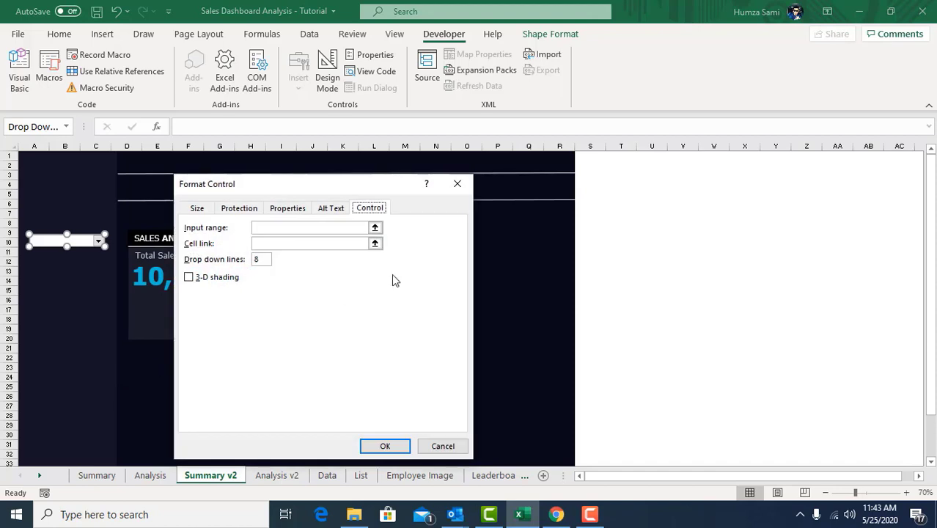
click(198, 209)
click(236, 211)
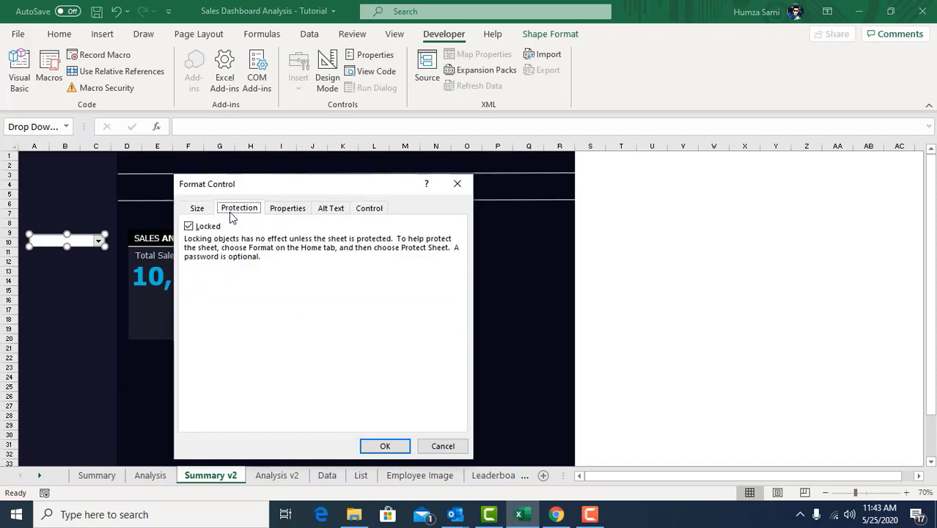
click(280, 210)
click(326, 211)
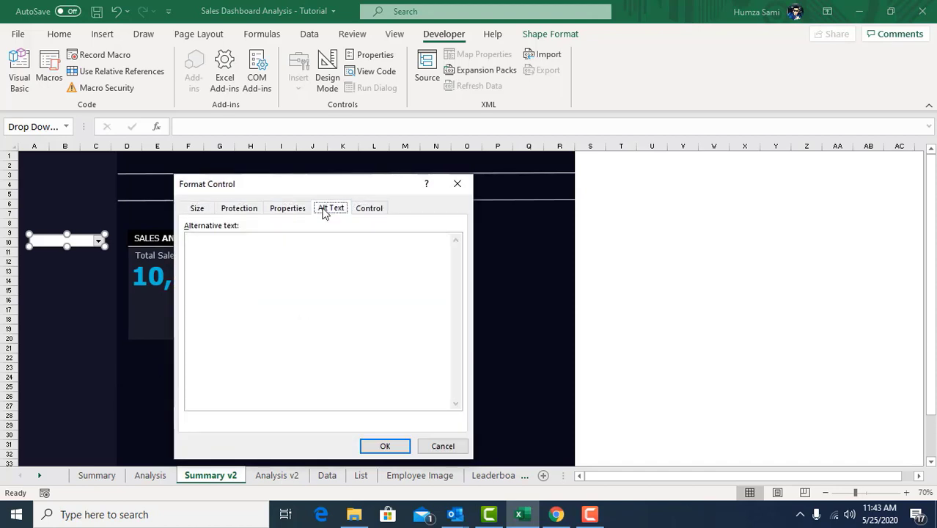
click(301, 211)
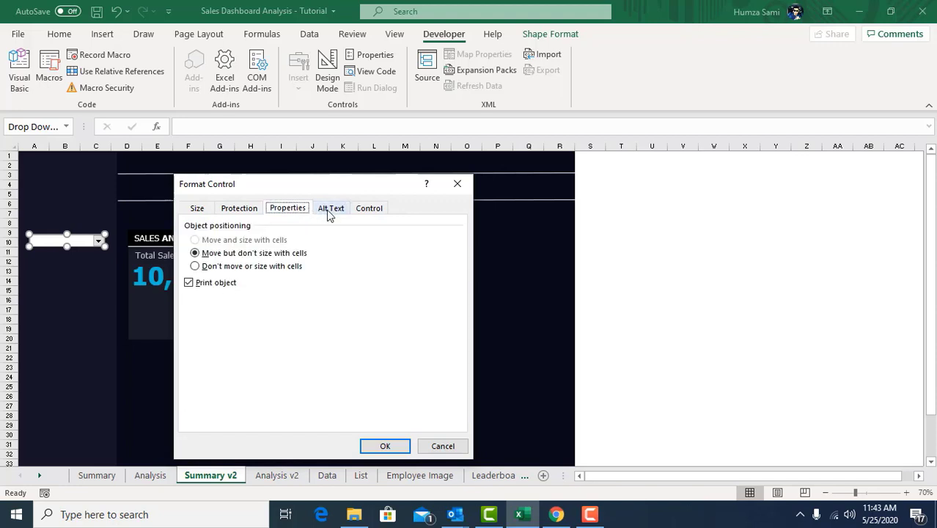
click(371, 211)
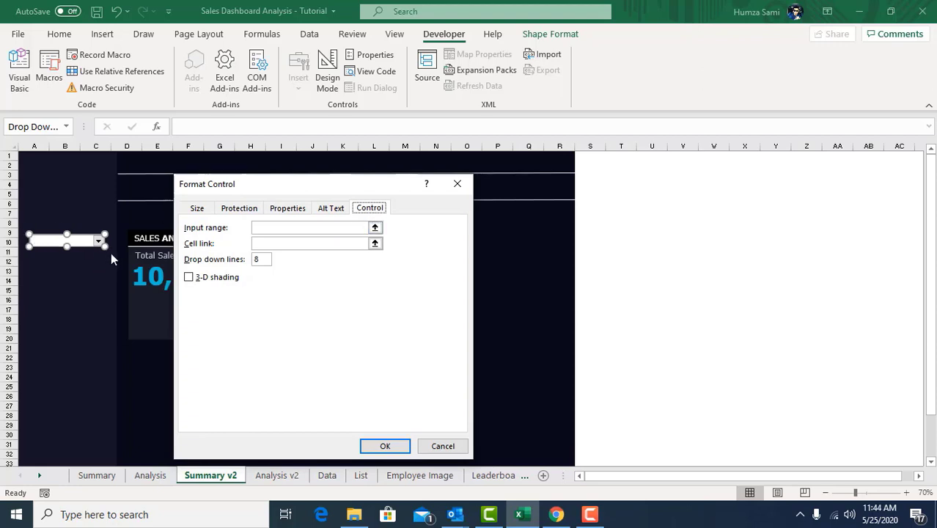
Step: Set the combo box's input range to the employee names in List!$B$2:$B$6
click(262, 227)
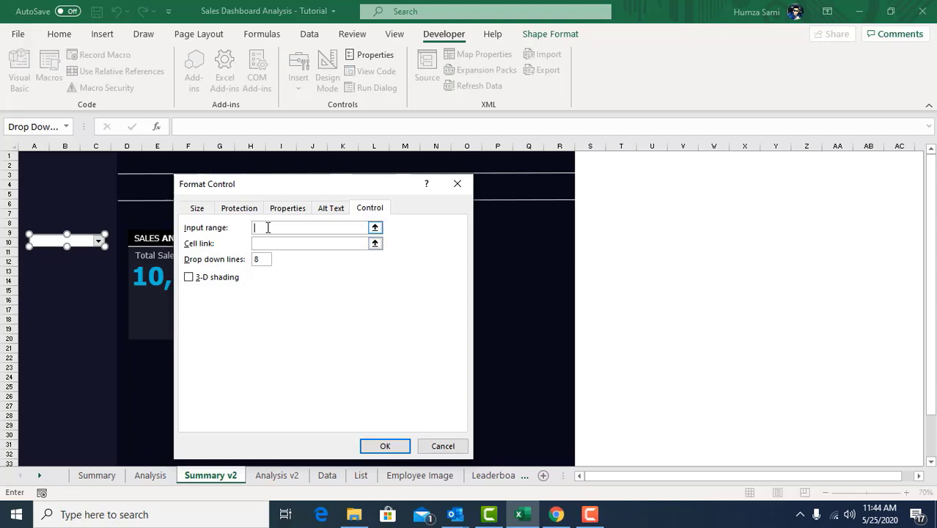
click(272, 245)
click(275, 228)
click(329, 244)
click(281, 228)
click(363, 478)
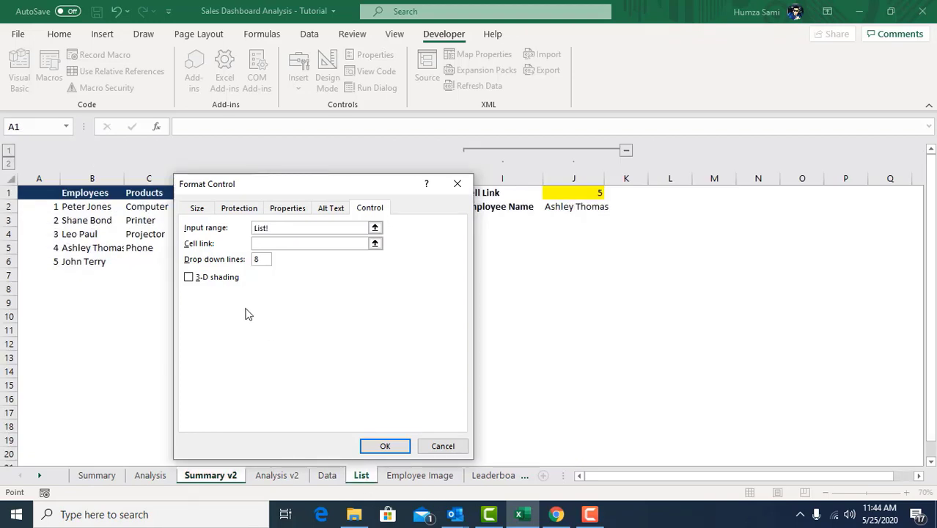
drag(77, 208, 77, 265)
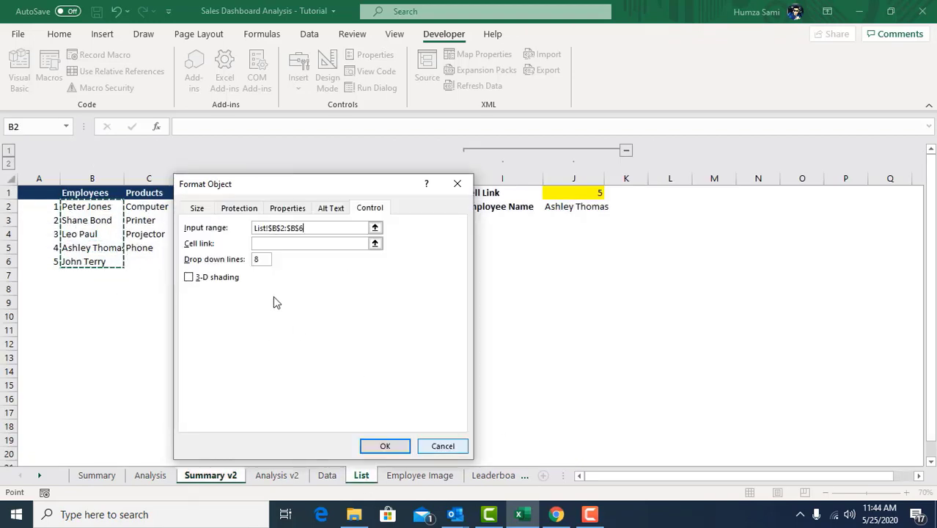
Step: Link the combo box to cell H1 on Analysis v2 and apply the control settings
click(268, 245)
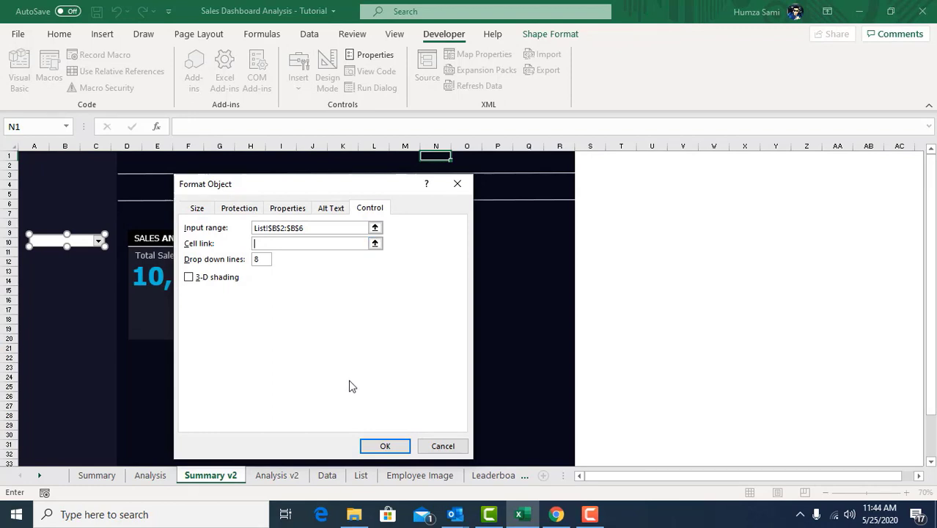
click(291, 477)
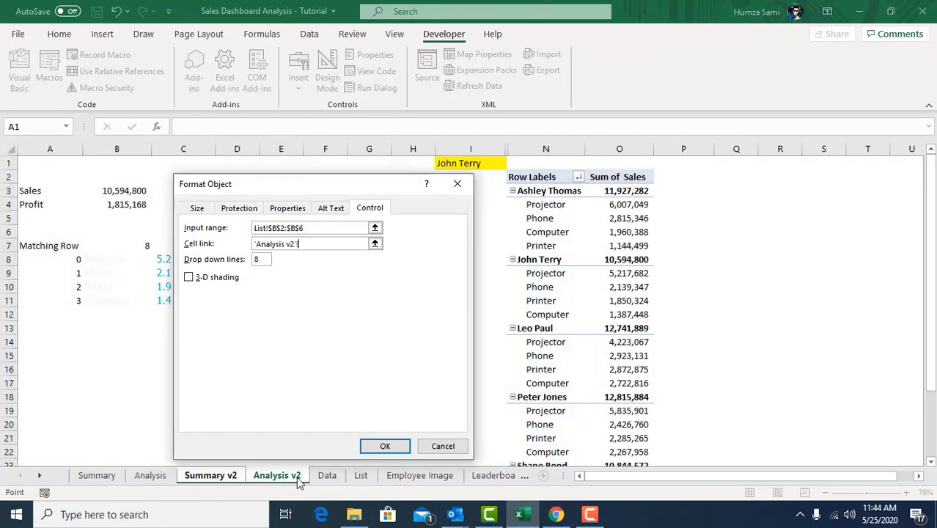
click(413, 163)
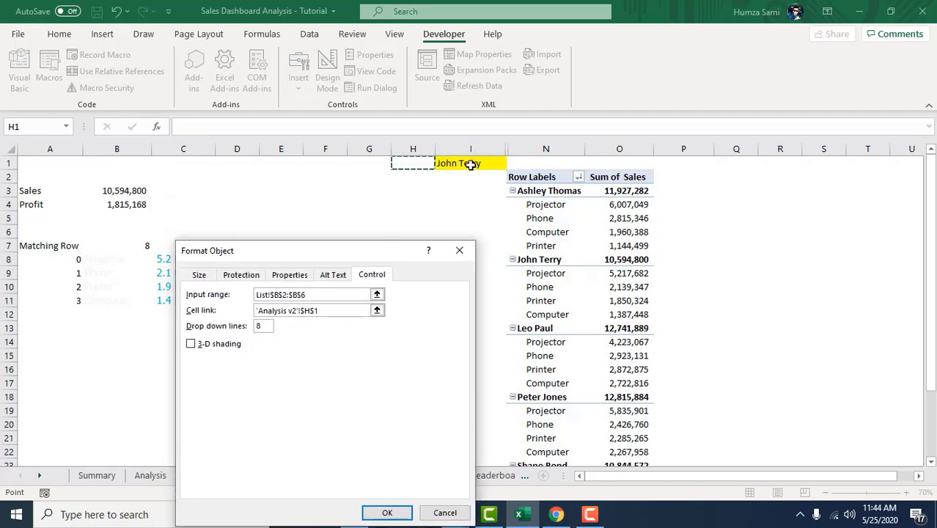
drag(356, 250, 349, 186)
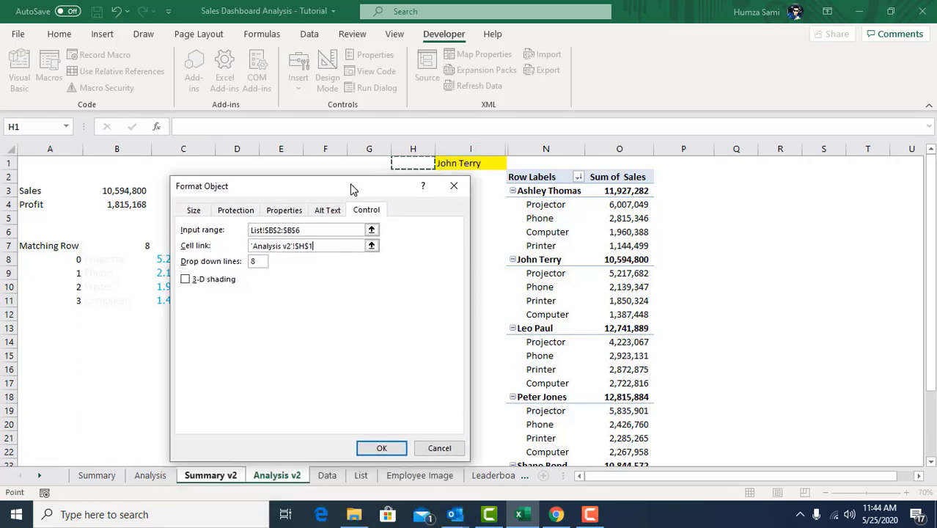
click(381, 448)
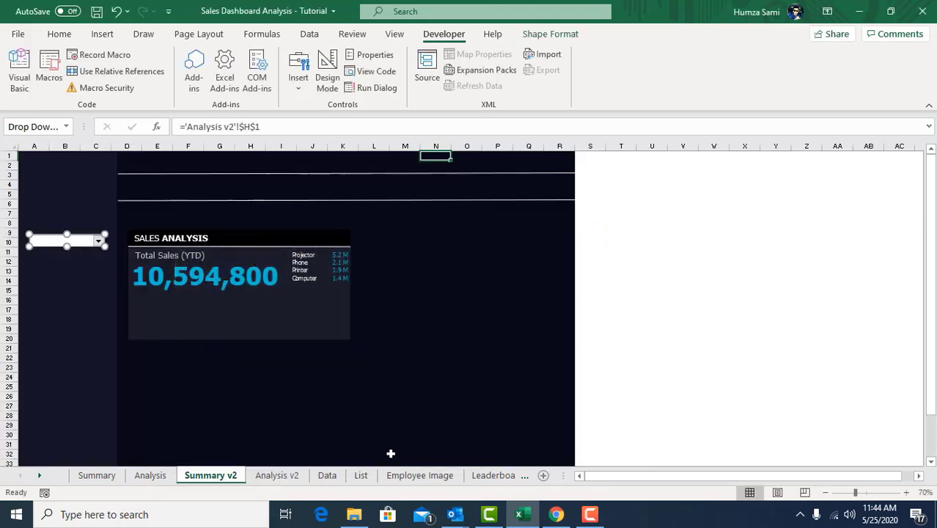
Step: Test the combo box by choosing the first, fourth and fifth employees in turn
click(493, 155)
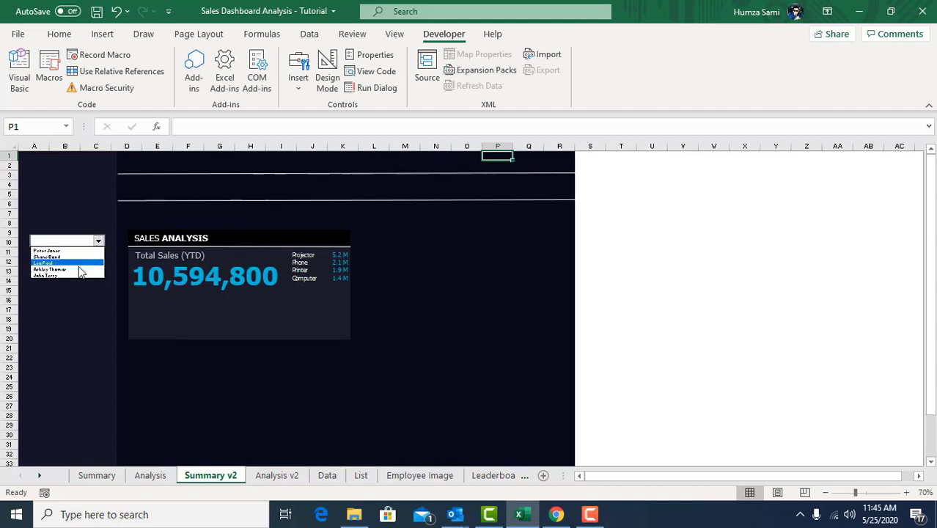
click(77, 252)
click(99, 242)
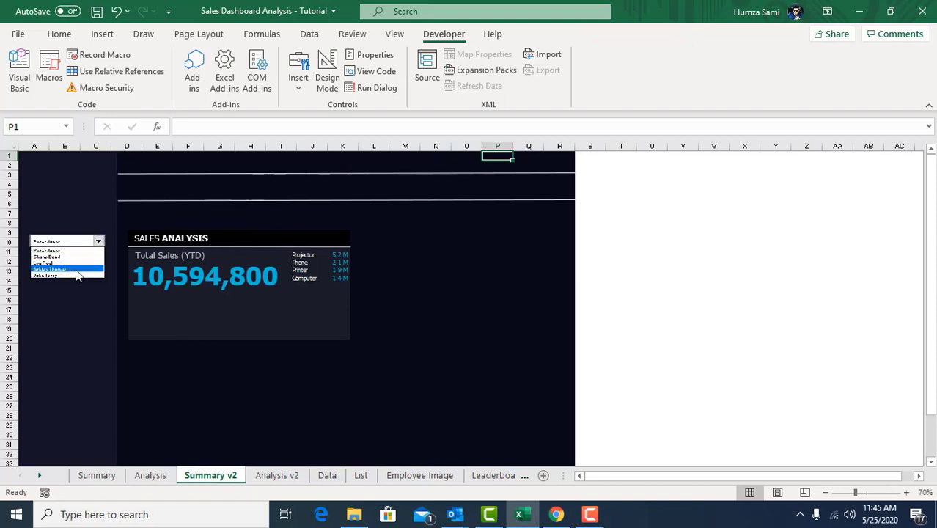
click(79, 269)
click(99, 242)
click(79, 274)
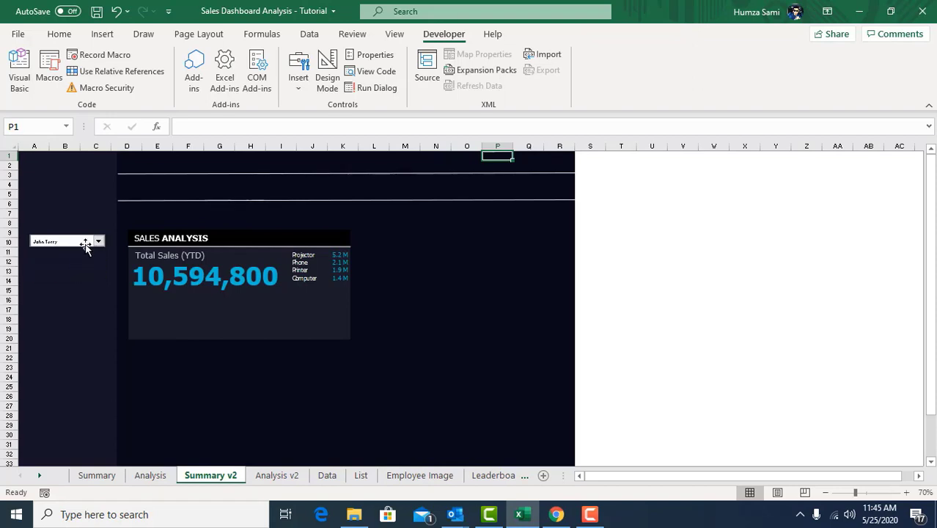
Step: Widen the combo box to nearly fill the sidebar beside the Sales Analysis card and deselect it
right_click(86, 243)
key(Escape)
drag(105, 245, 115, 249)
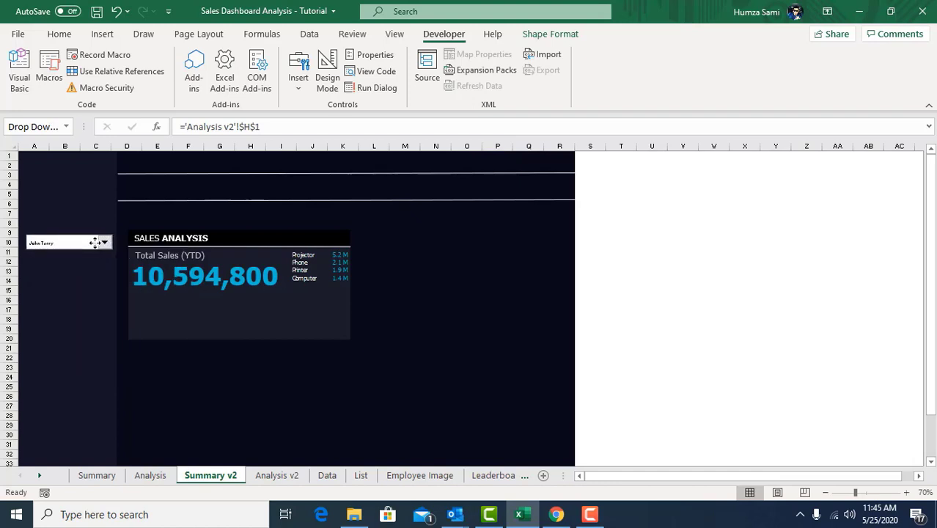
click(305, 157)
Step: Choose the fourth and then the second employee in the combo box and check the linked cell H1 on Analysis v2
click(110, 249)
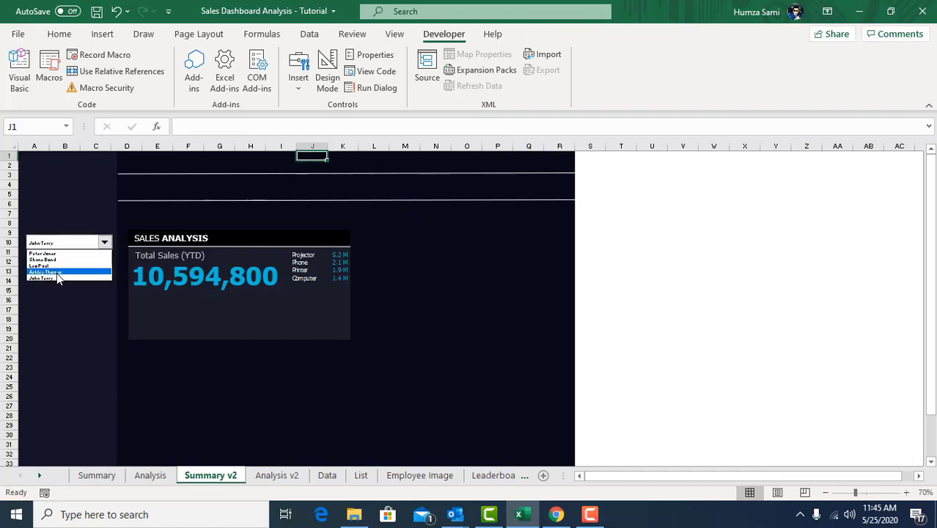
click(58, 271)
click(105, 244)
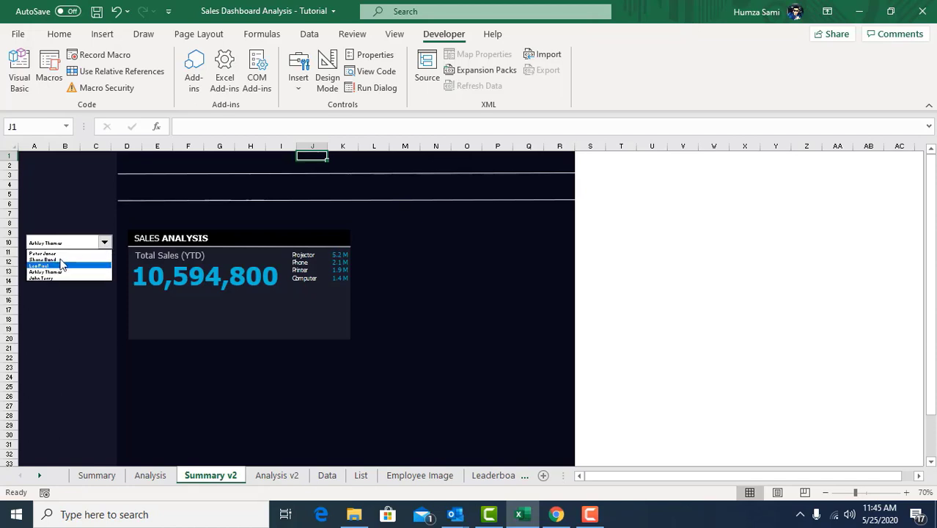
click(389, 159)
ctrl+scroll(118, 285, up, 4)
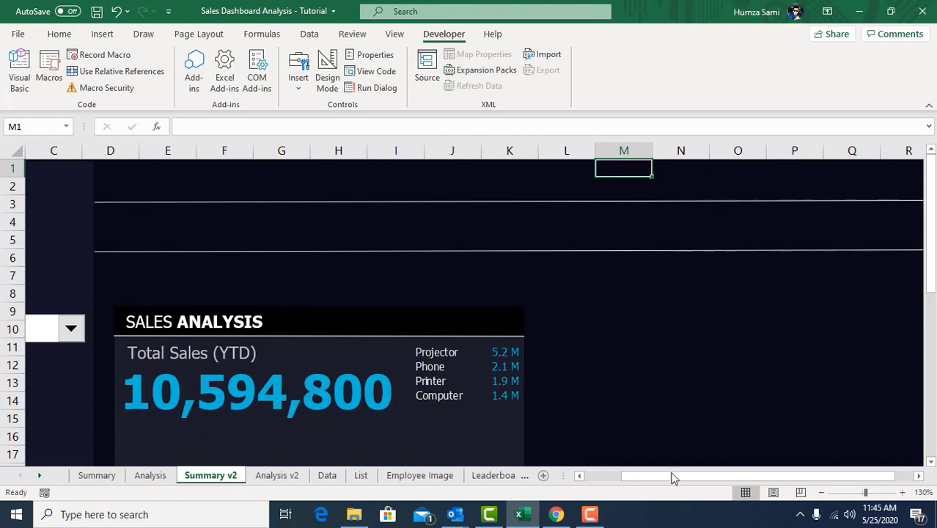
drag(675, 478, 637, 480)
click(183, 329)
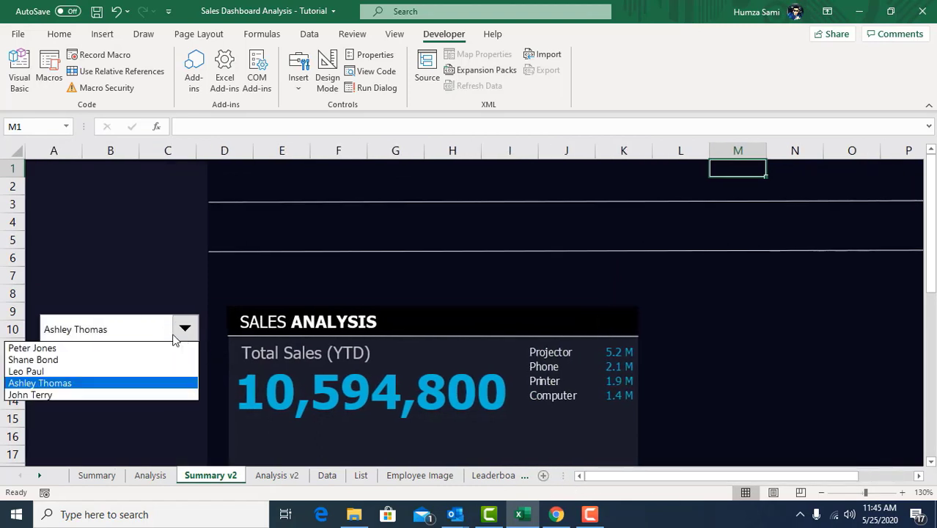
click(103, 360)
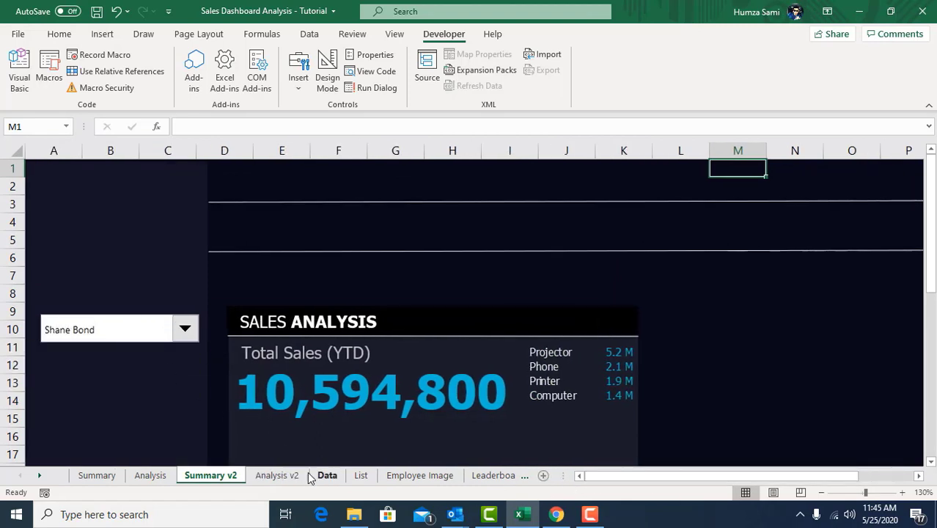
click(275, 476)
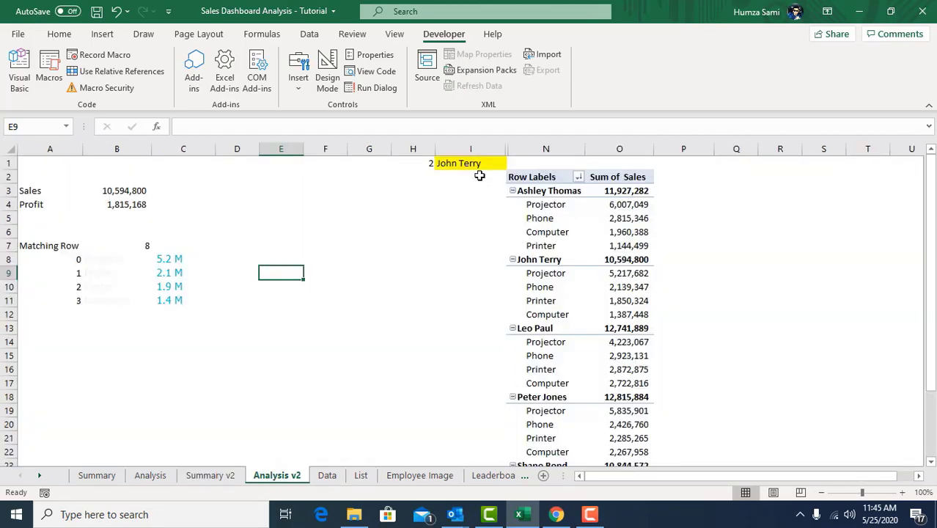
click(420, 162)
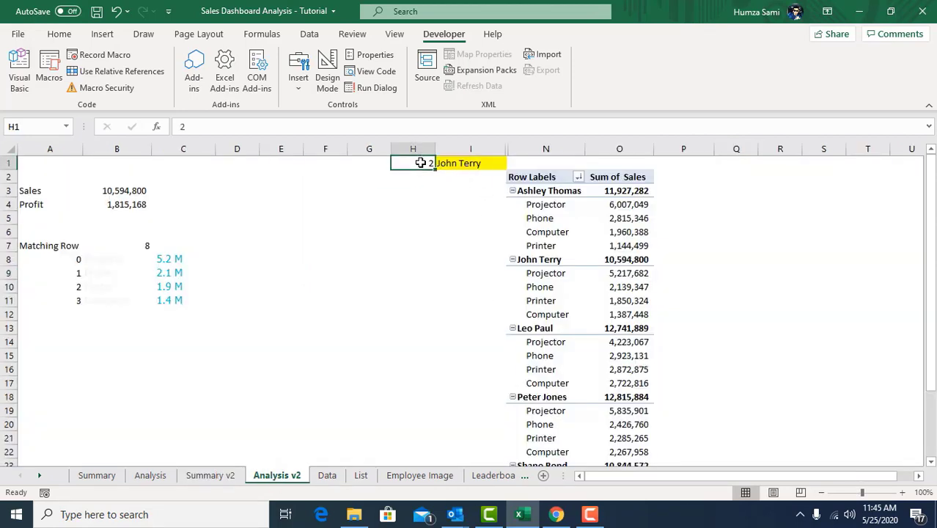
Step: Choose the first and then the fourth employee in the Summary v2 combo box, checking Analysis v2 cell H1 after each choice
click(213, 476)
click(184, 329)
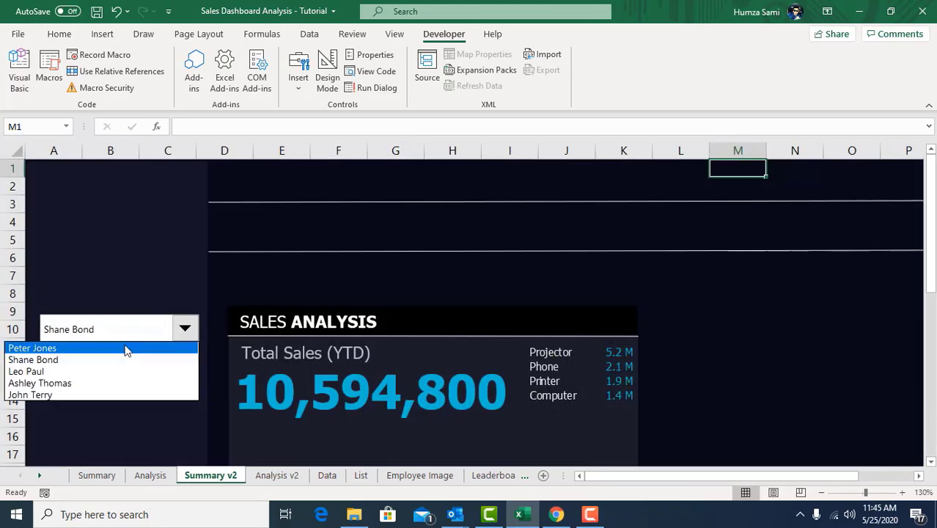
click(124, 349)
click(275, 477)
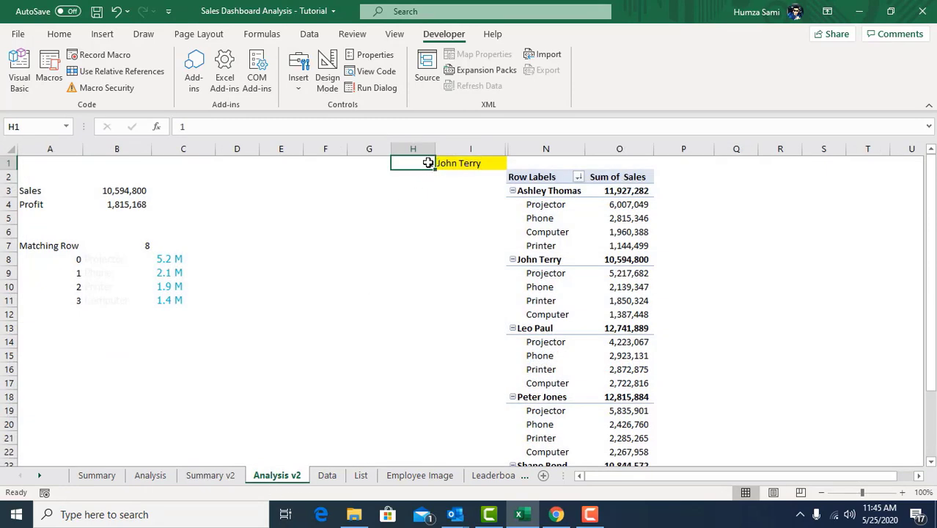
click(224, 475)
click(186, 330)
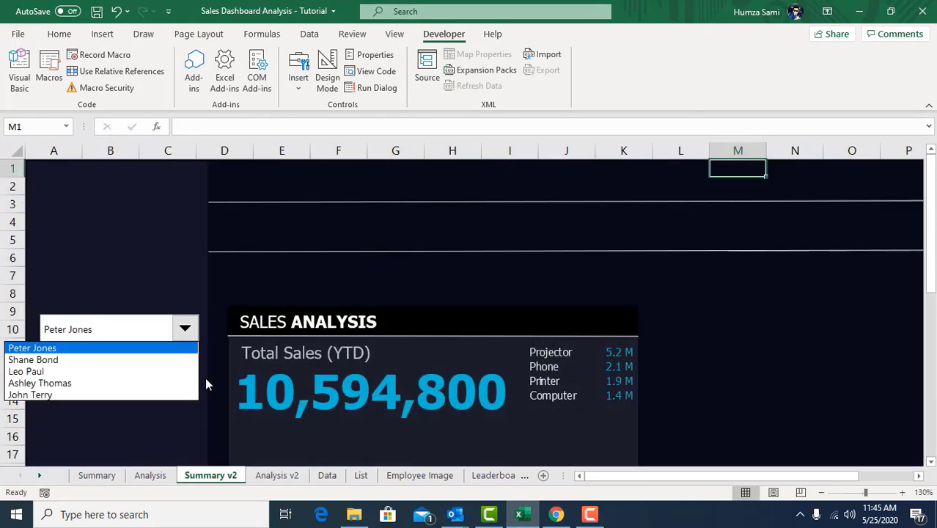
click(262, 477)
click(272, 476)
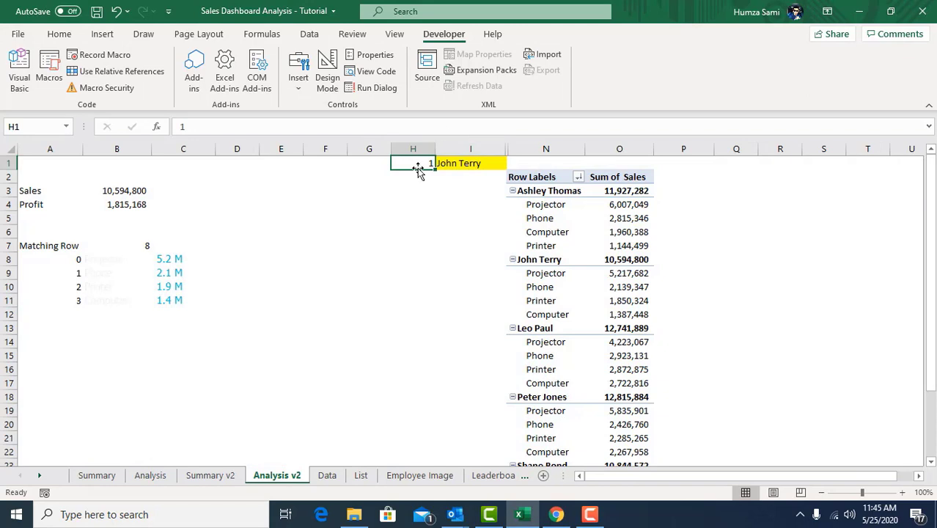
click(225, 476)
click(189, 335)
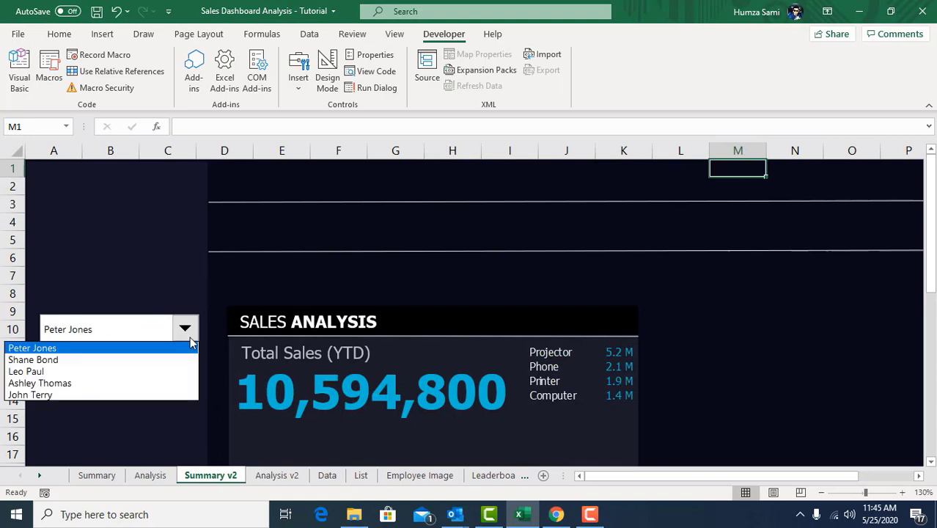
click(107, 384)
click(271, 476)
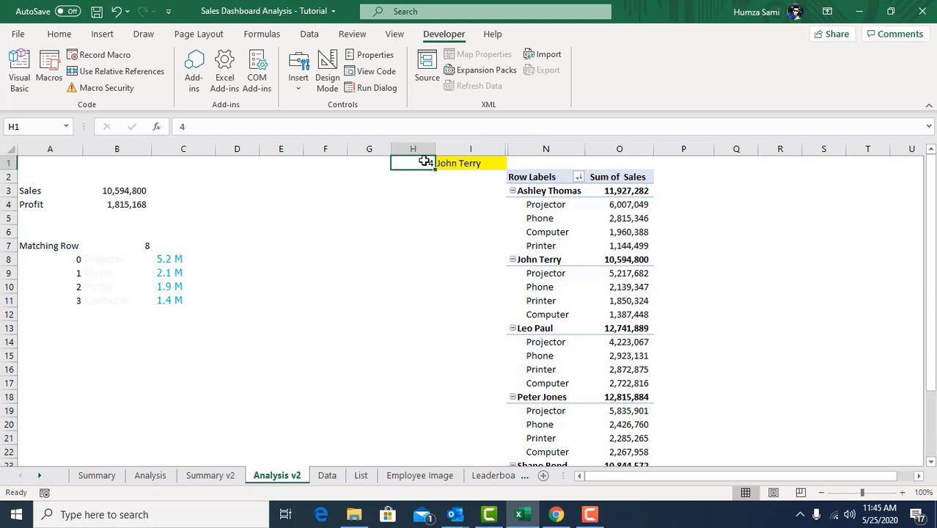
Step: Replace the fixed employee name in cell I1 on Analysis v2 with the formula =VLOOKUP(H1,List!A:B,2,FALSE)
click(460, 163)
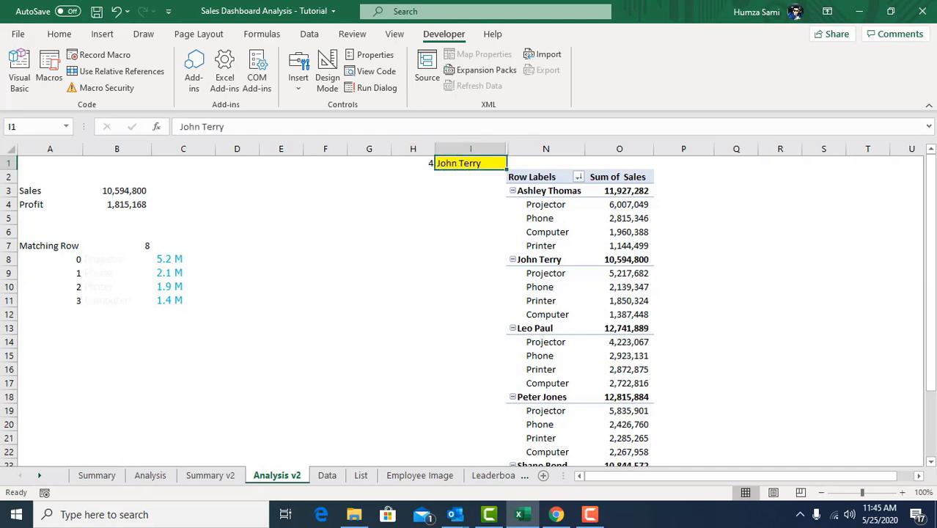
text(=vlook)
key(Tab)
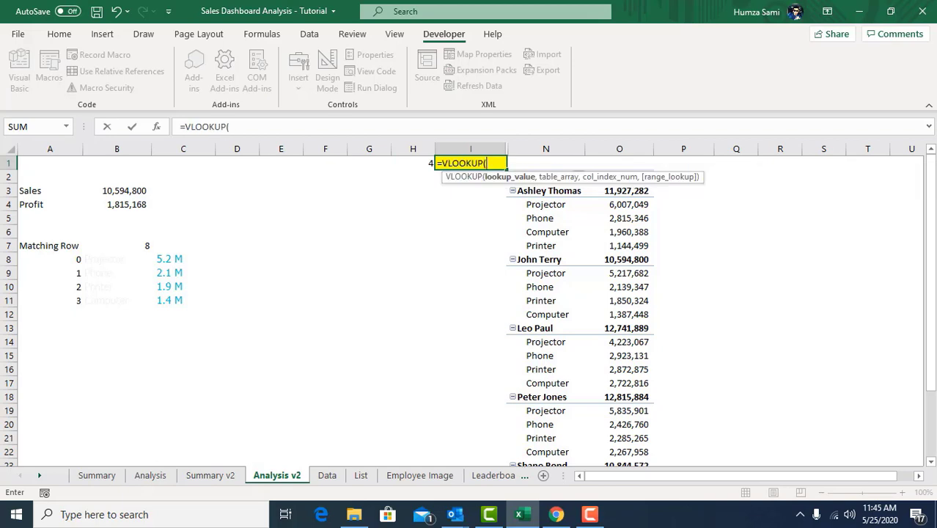
key(Left)
text(,)
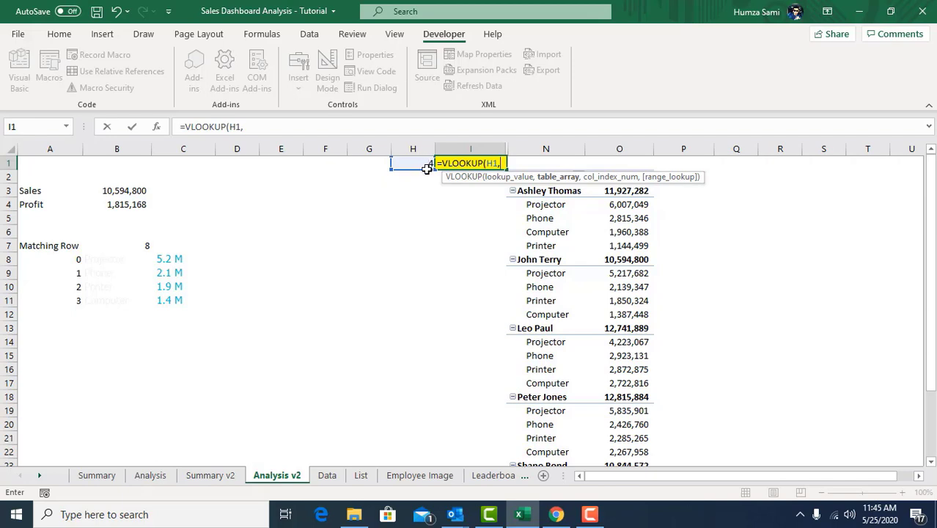
click(361, 475)
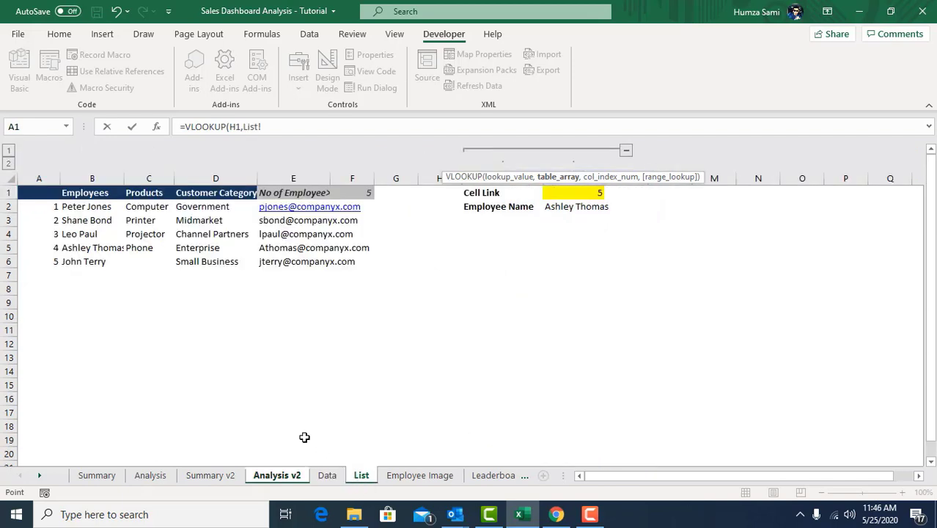
drag(40, 179, 75, 179)
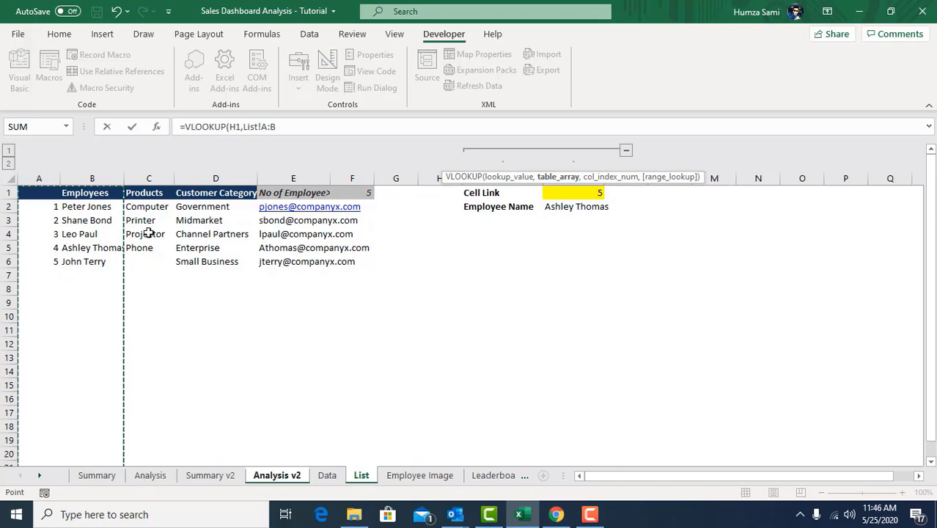
text(,2,false))
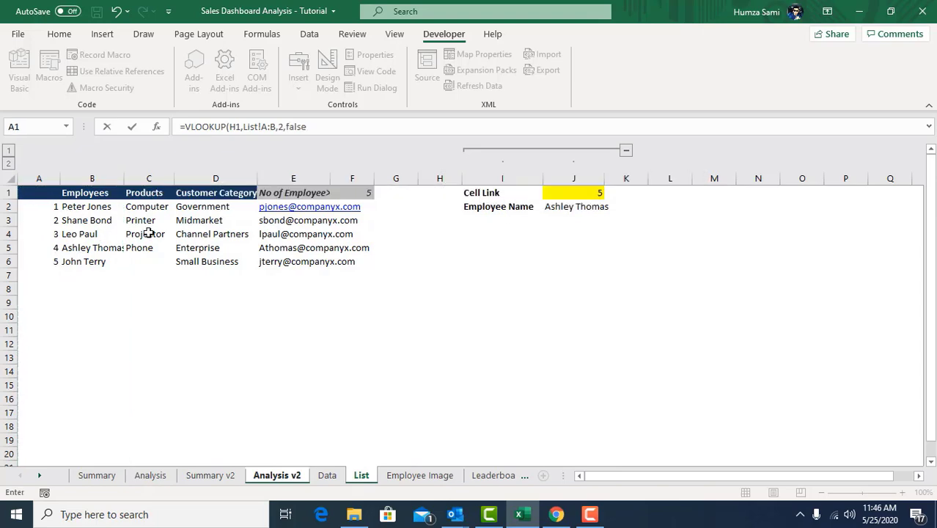
key(Return)
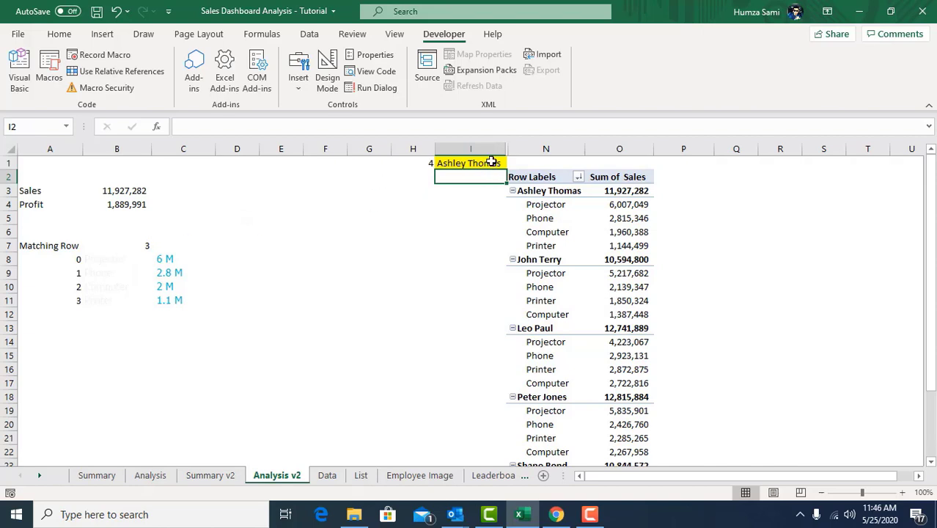
Step: Review the lookup formula in I1, its lookup value in H1 and the numbered employee table on the List sheet
click(489, 163)
double_click(469, 168)
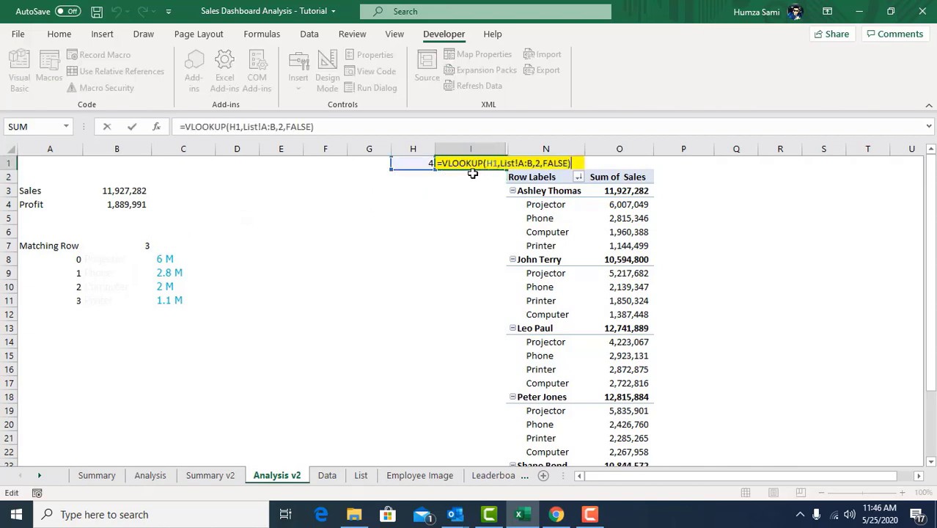
key(Escape)
click(422, 165)
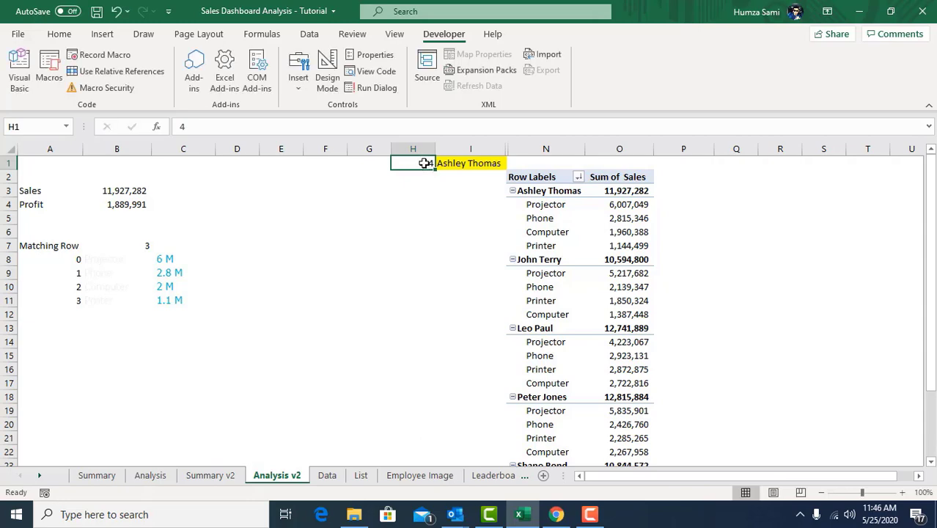
click(361, 475)
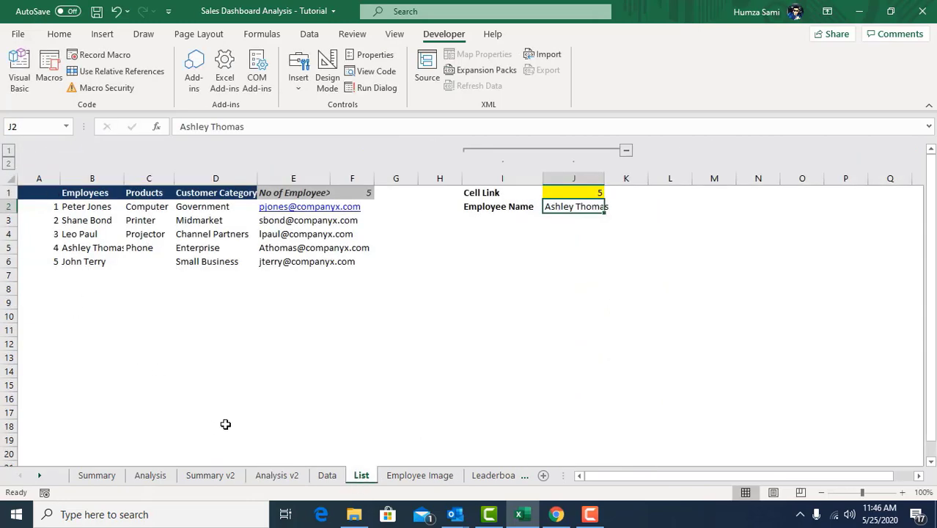
Step: Test the Summary v2 dashboard by choosing the second, first, fifth and fourth employees in turn in the combo box
click(214, 474)
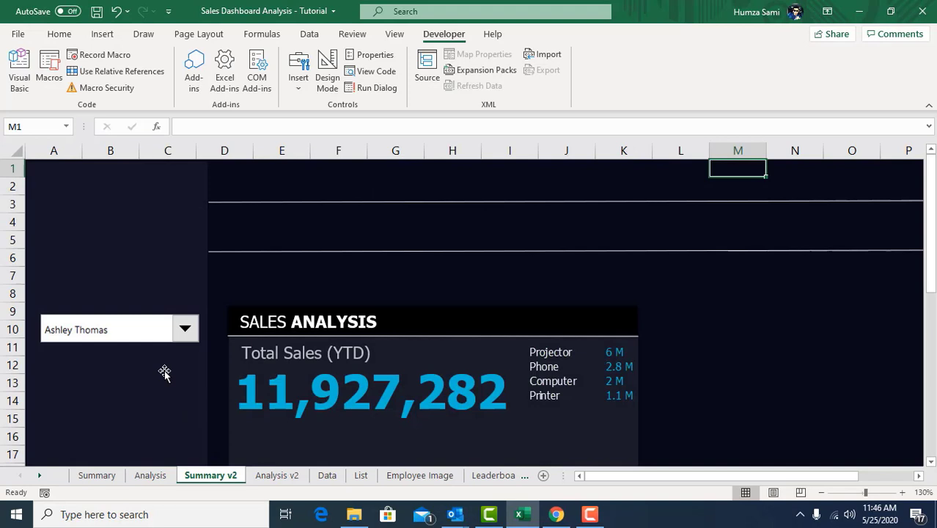
click(184, 330)
click(99, 359)
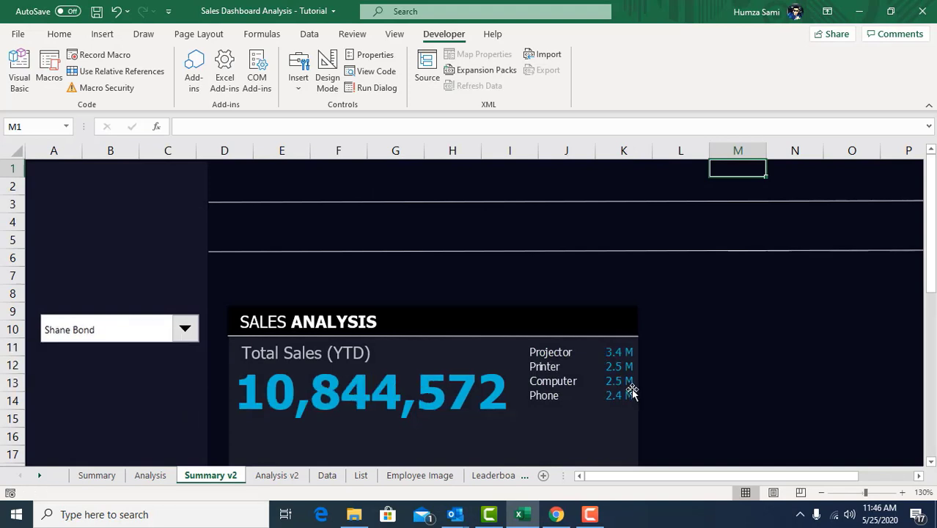
click(184, 330)
click(101, 342)
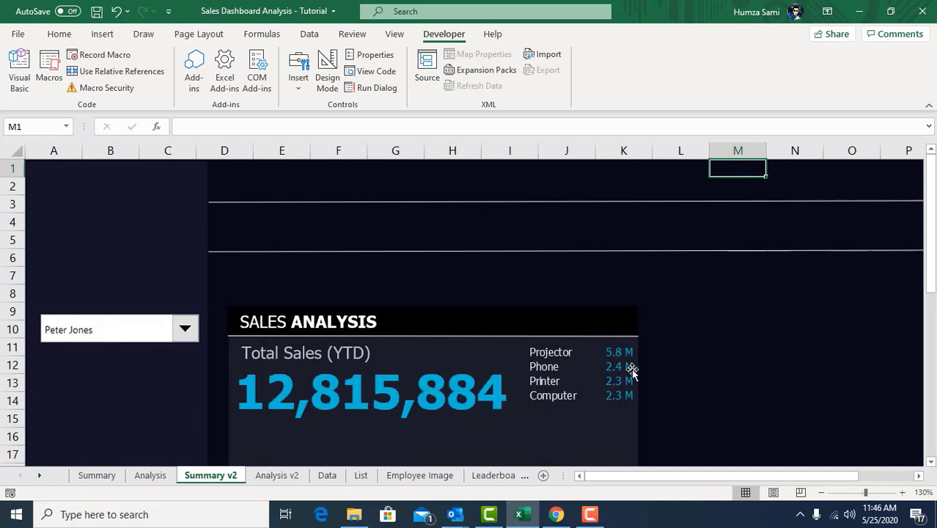
click(187, 334)
click(142, 392)
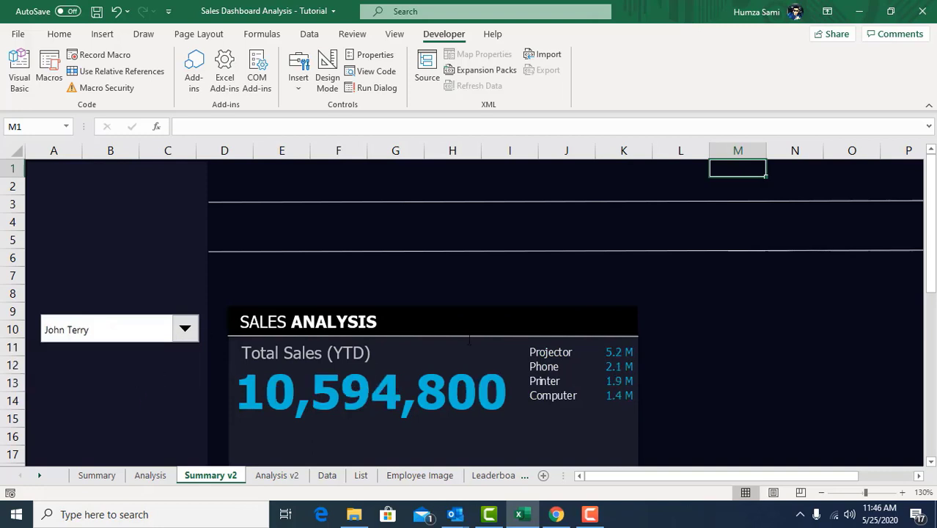
click(185, 331)
click(108, 382)
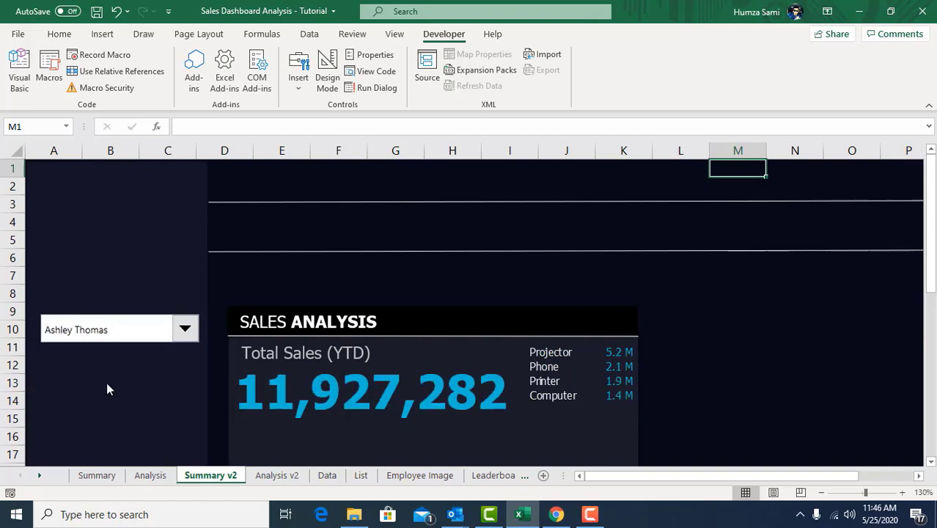
scroll(561, 323, down, 3)
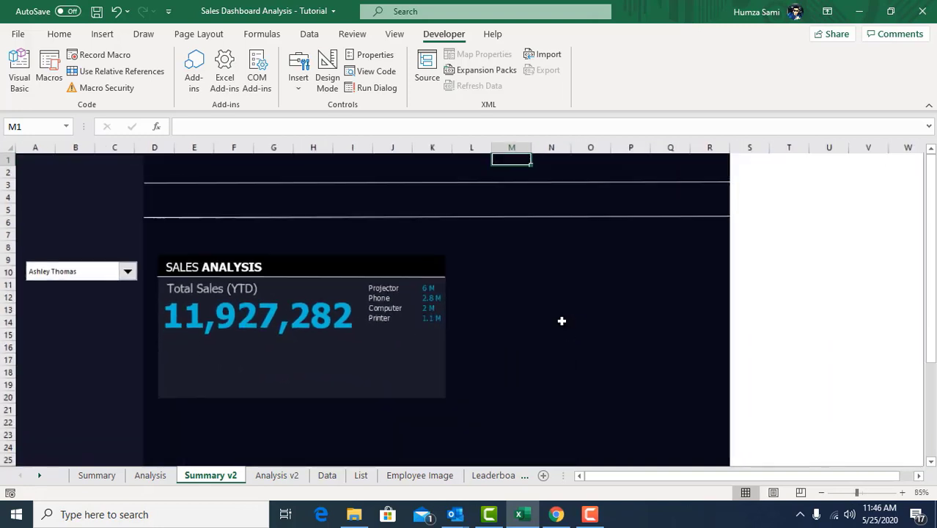
click(526, 162)
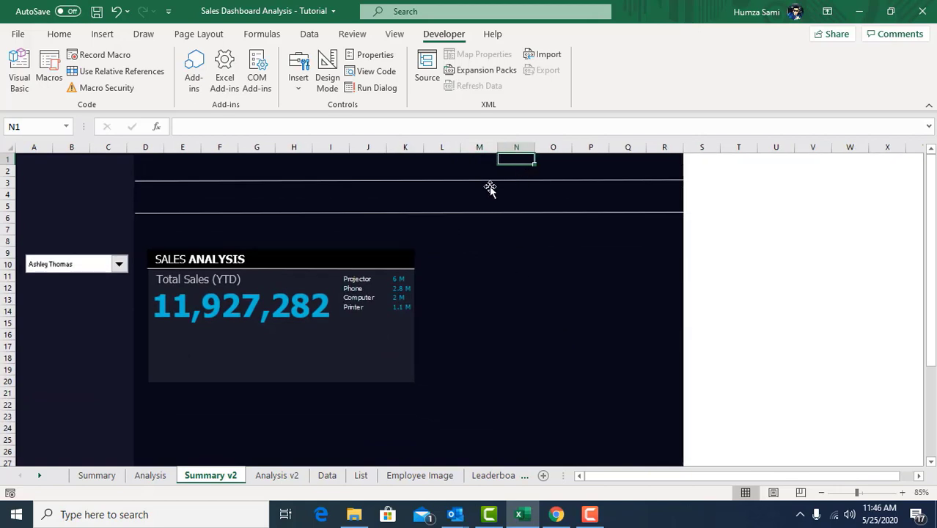
click(120, 264)
click(121, 264)
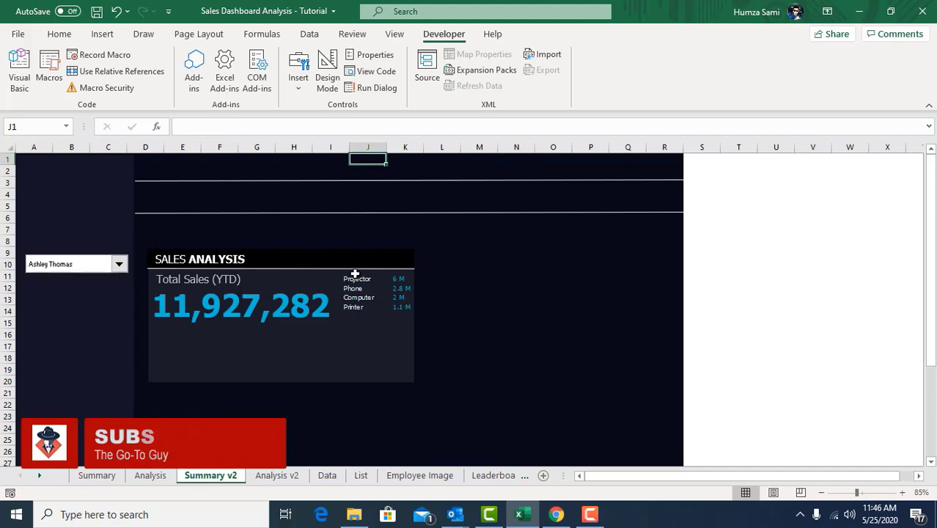
Step: Unhide the columns between I and N on Analysis v2 and select cell M7 in the employee sales and profit pivot table
click(301, 480)
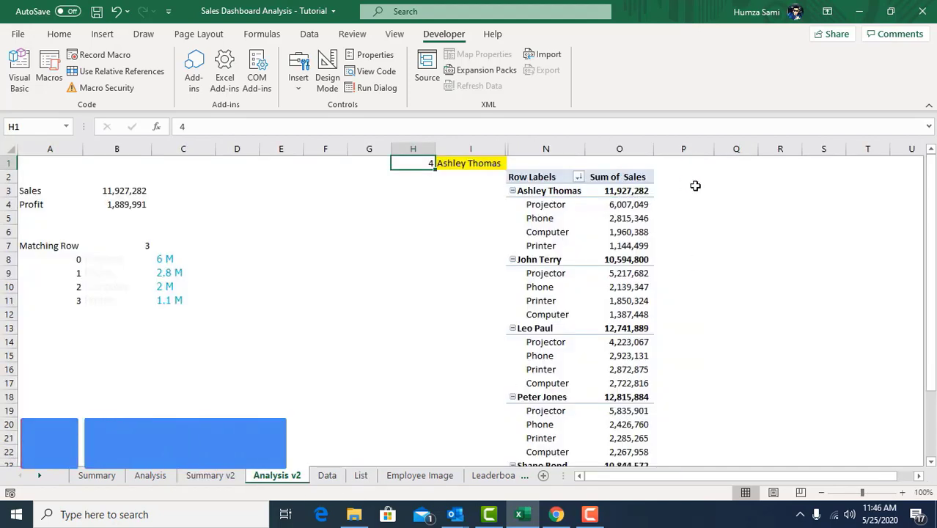
drag(470, 149, 537, 150)
right_click(537, 149)
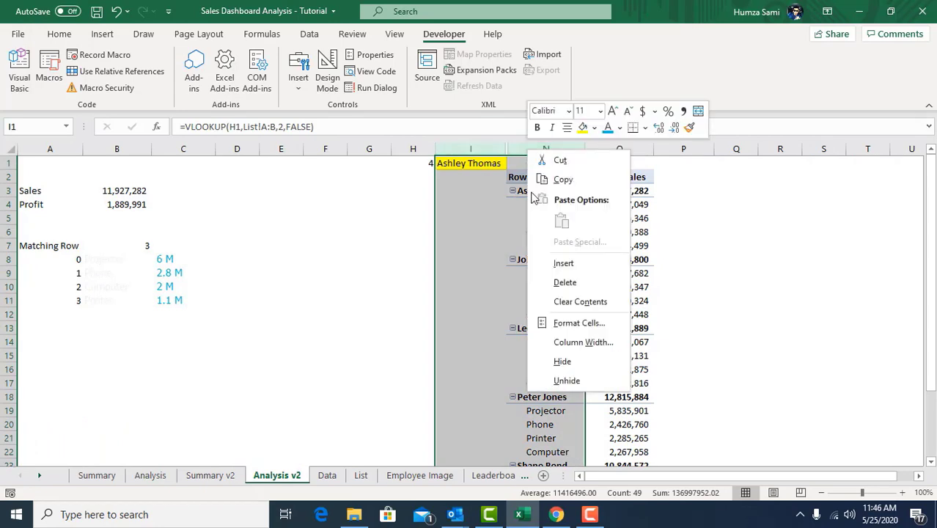
click(550, 378)
click(732, 242)
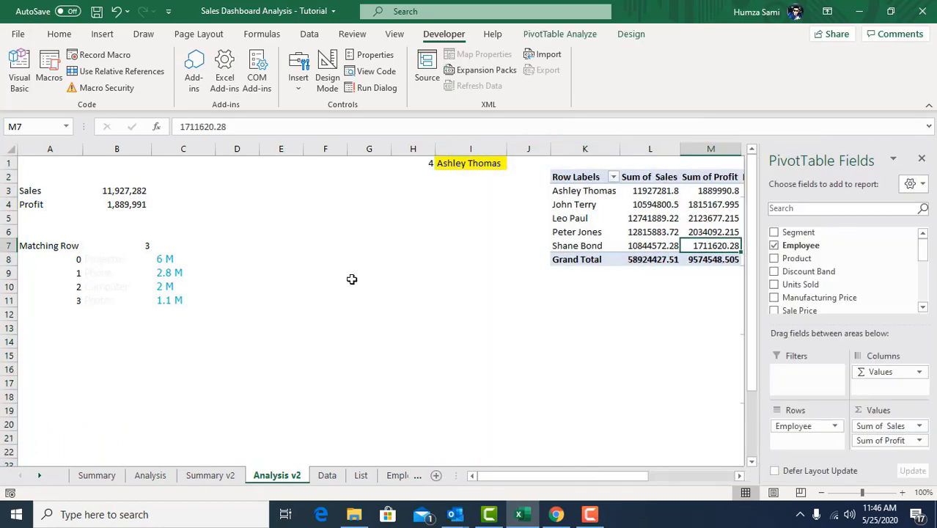
Step: On the Summary sheet, move the total sales and units sold figures, their product breakdowns and the leaderboard table out of place
click(96, 475)
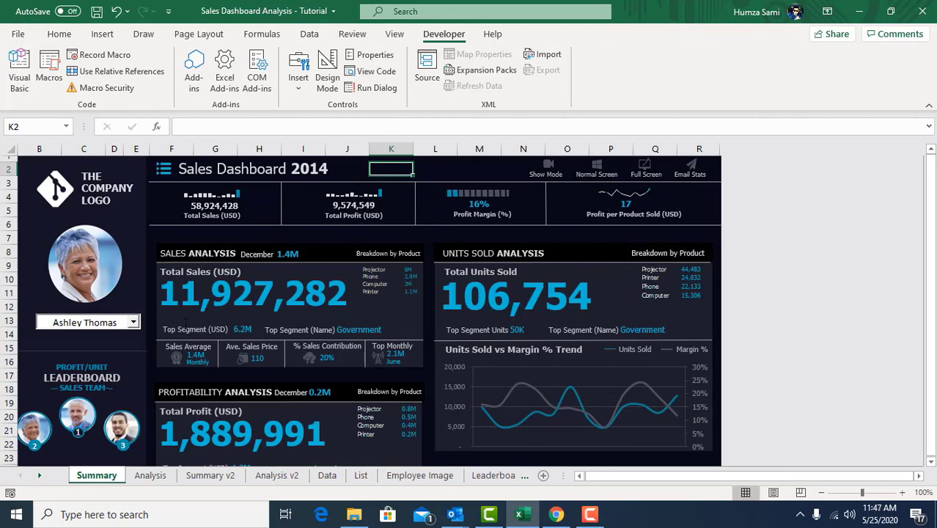
drag(251, 302, 278, 245)
drag(523, 272, 533, 203)
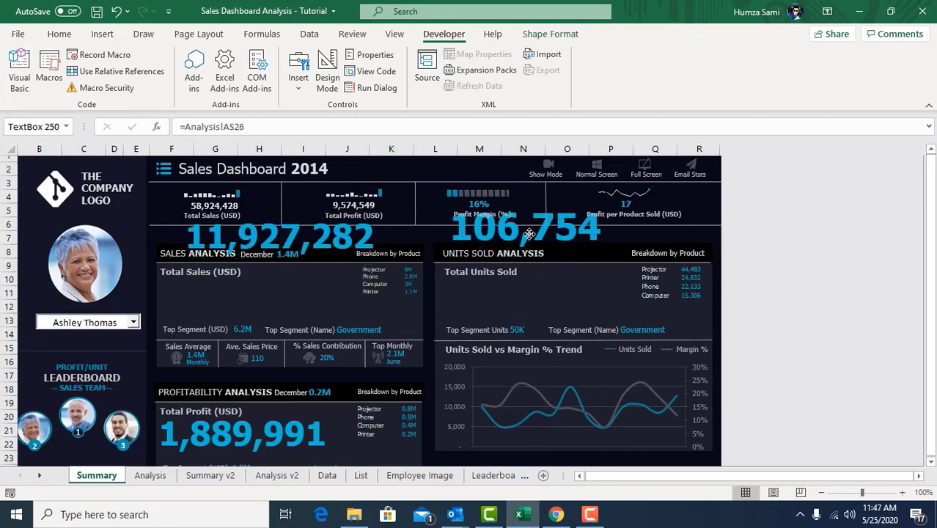
drag(658, 284, 660, 224)
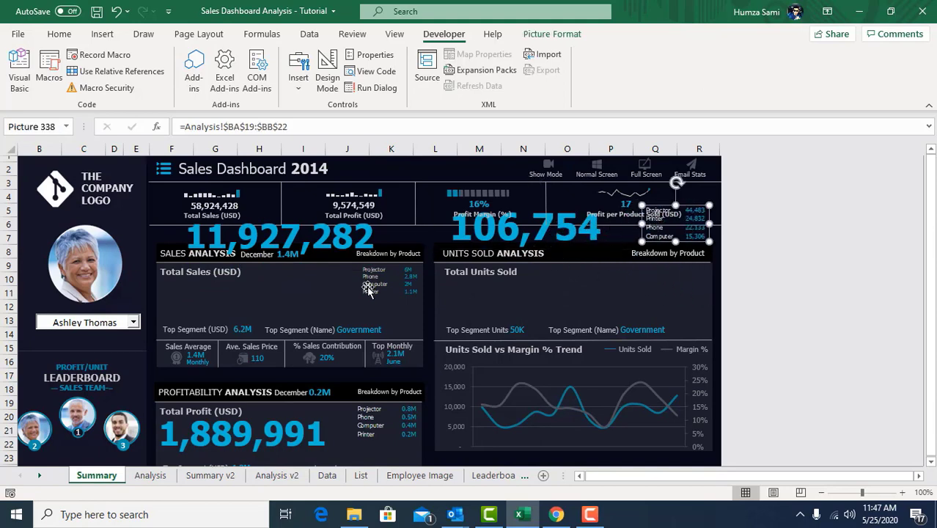
drag(399, 289, 417, 247)
scroll(396, 349, down, 2)
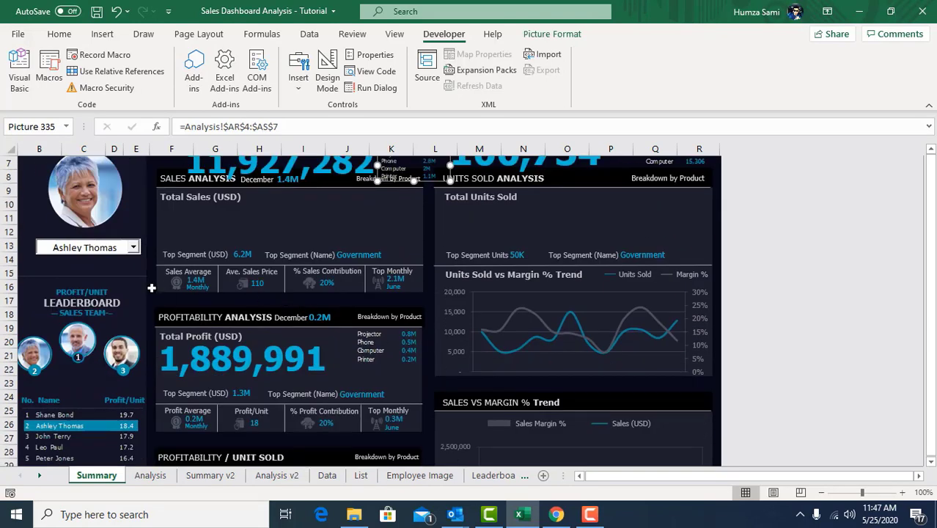
scroll(343, 407, down, 1)
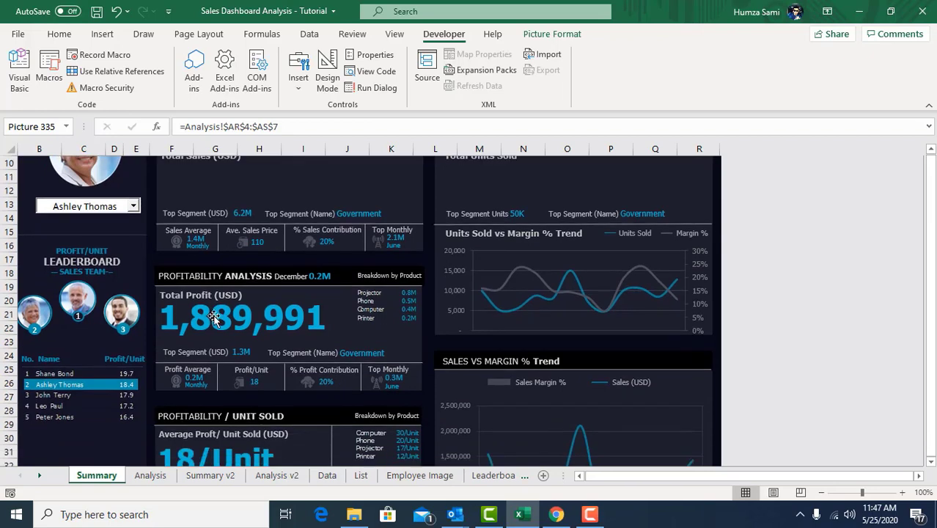
drag(133, 387, 268, 344)
drag(181, 396, 120, 391)
scroll(473, 287, up, 3)
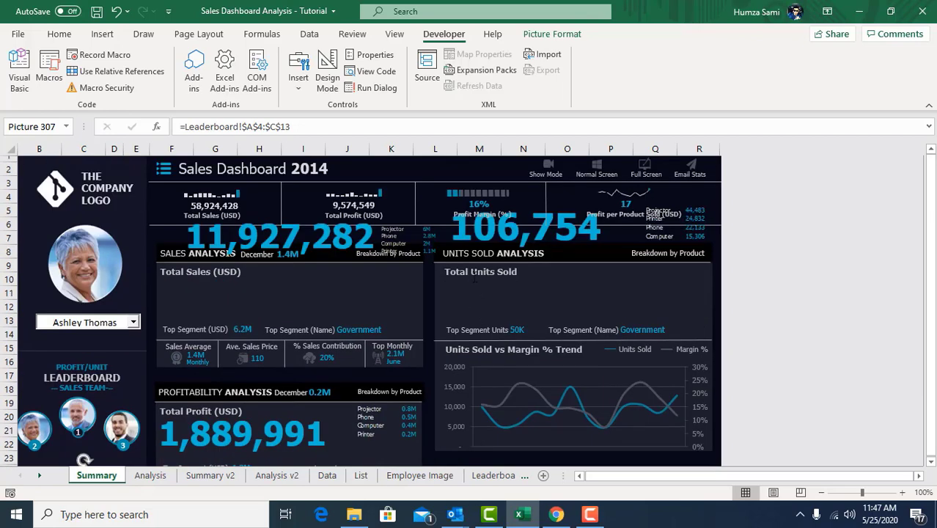
Step: Undo all the moves of the linked text boxes and pictures on the Summary dashboard
key(ctrl+z)
key(ctrl+z)
key(ctrl+z)
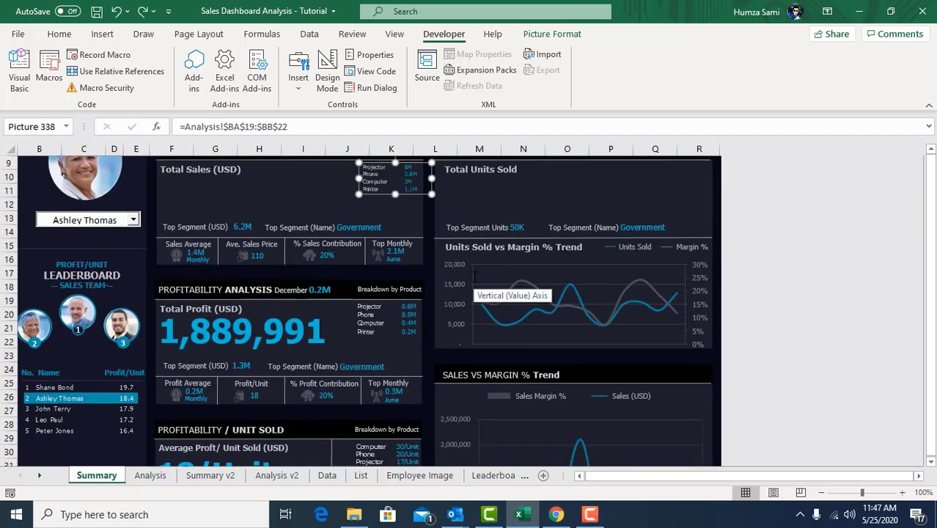
key(ctrl+z)
key(ctrl+z)
key(ctrl+z)
key(ctrl+z)
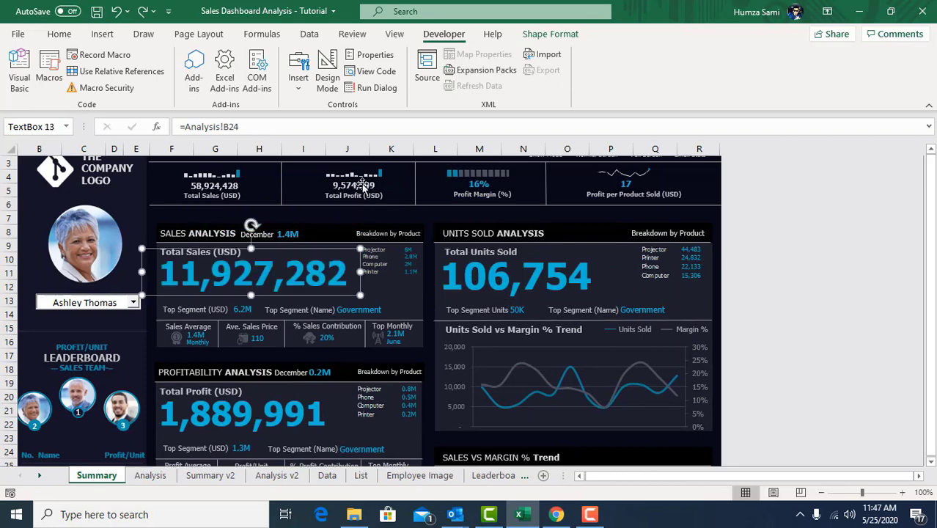
scroll(512, 267, up, 1)
click(483, 159)
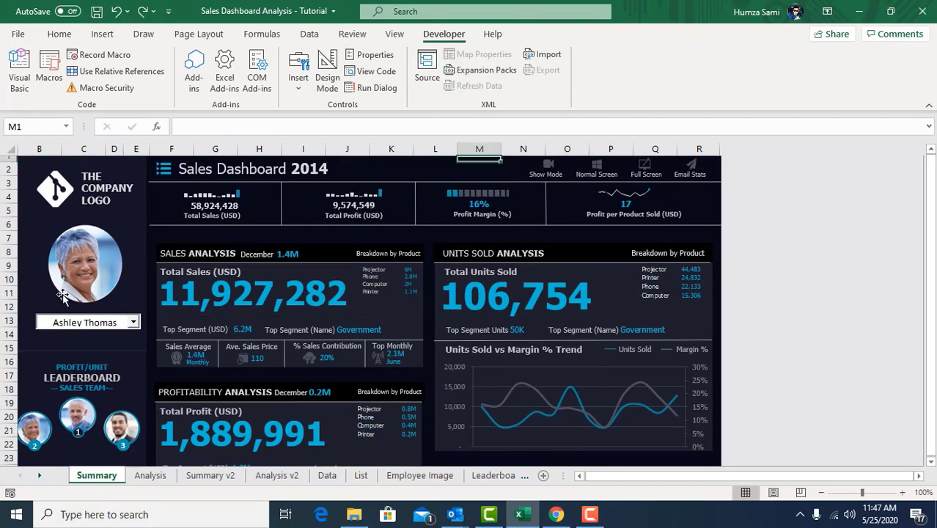
Step: Compare the employee combo box on Summary with the one on Summary v2, choosing the third employee on Summary v2
click(136, 326)
click(432, 168)
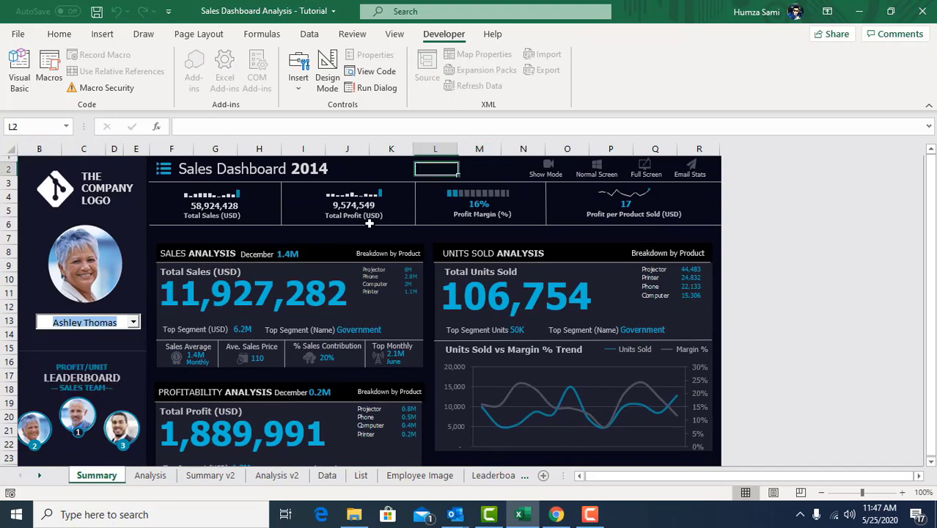
click(210, 475)
click(119, 264)
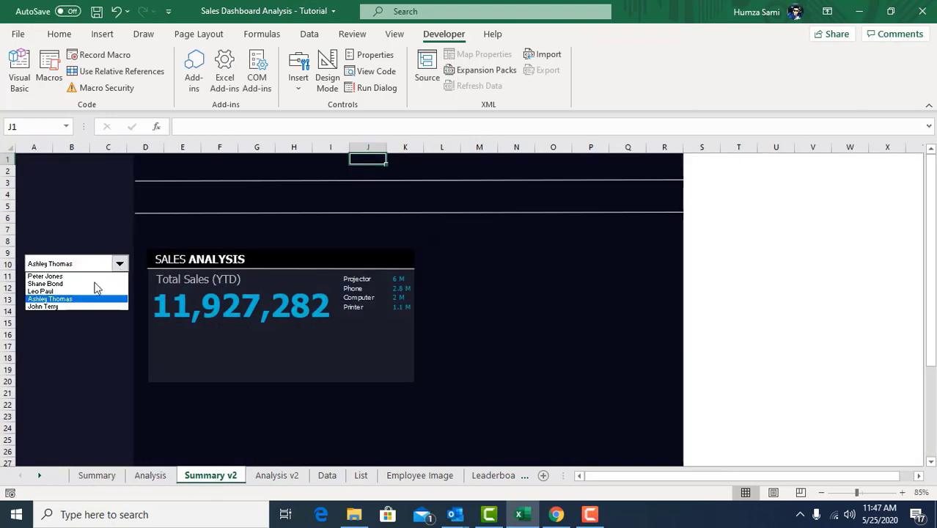
click(73, 289)
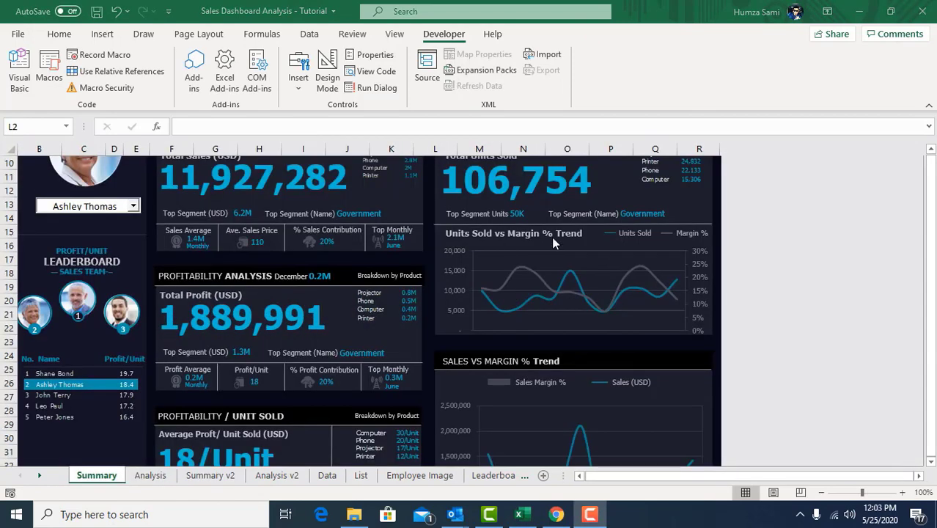
Step: Test the finished Summary dashboard by choosing the second, first and fourth employees in turn in the combo box
scroll(470, 271, up, 3)
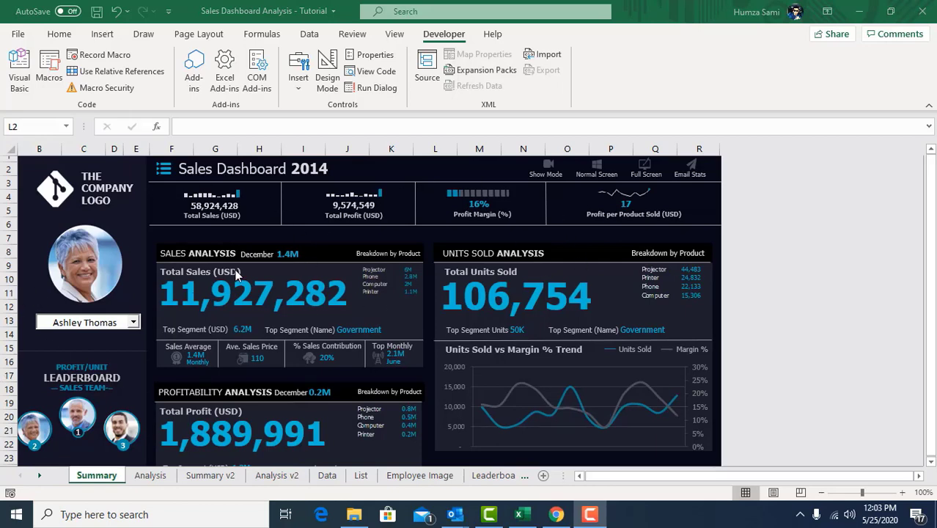
scroll(236, 275, down, 3)
scroll(66, 359, up, 3)
click(133, 324)
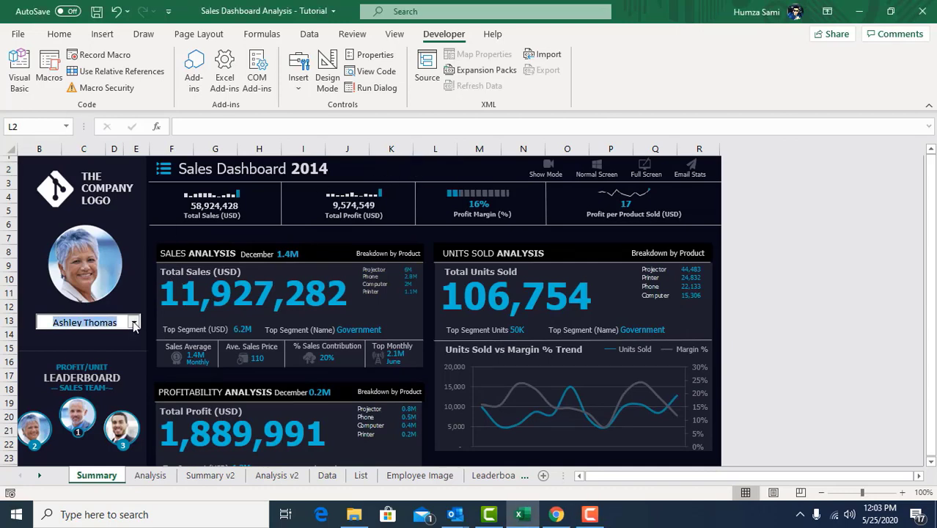
click(134, 323)
click(102, 349)
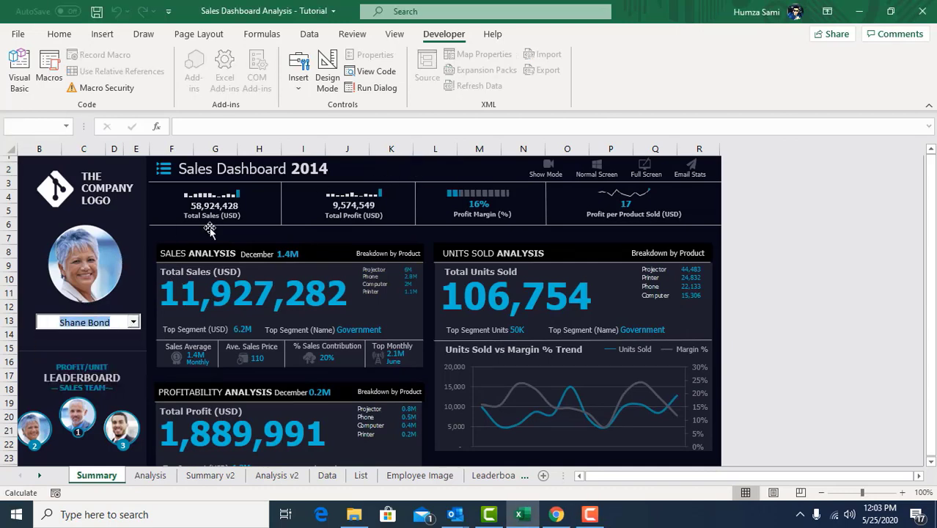
click(134, 323)
click(99, 337)
click(134, 323)
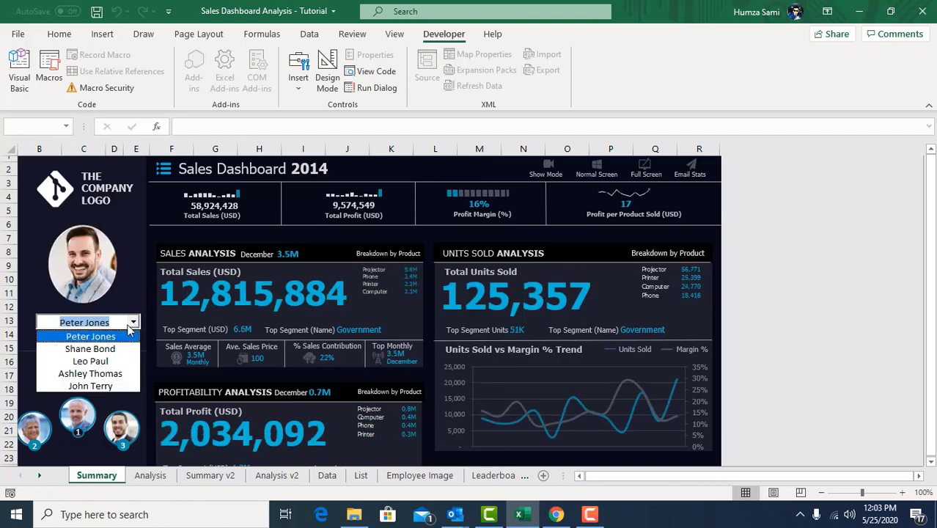
click(90, 374)
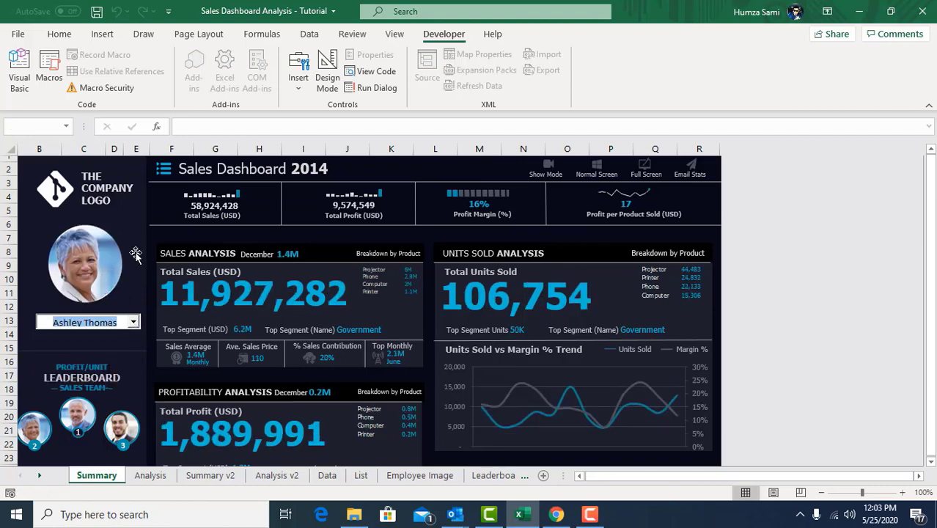
Step: Check the photo on the Employee Image sheet for the fourth employee and again after choosing the second employee on Summary
click(395, 475)
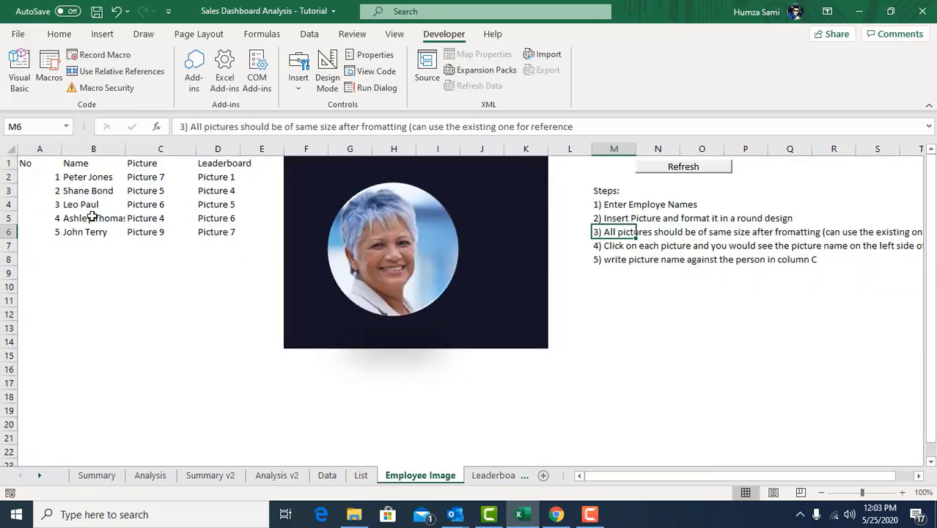
click(87, 477)
click(133, 322)
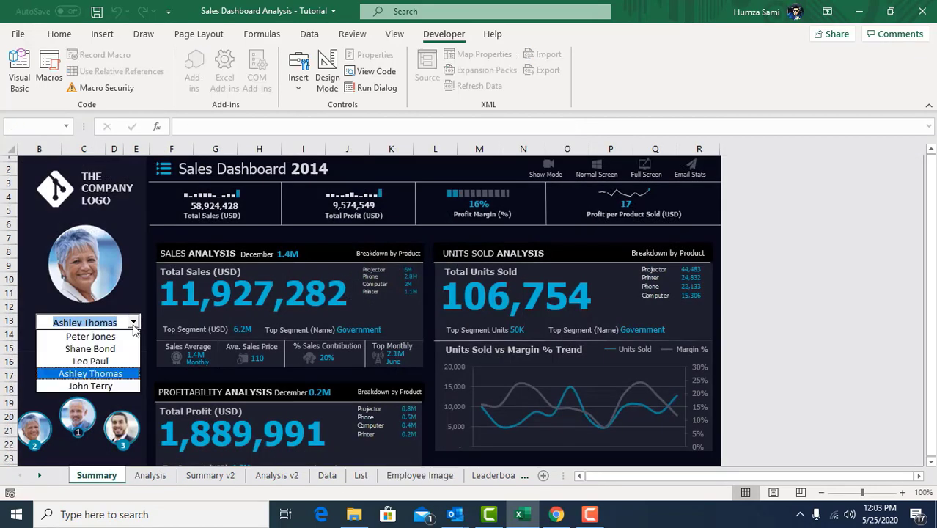
click(91, 349)
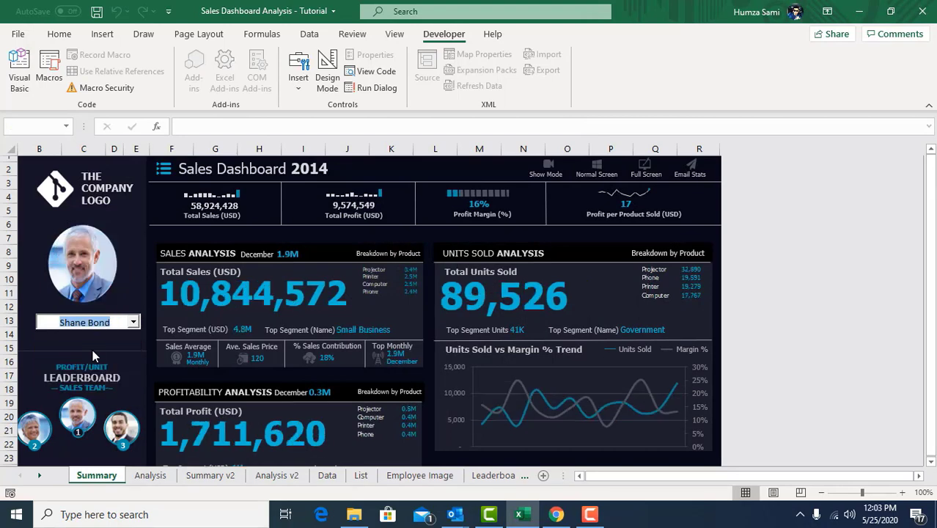
click(417, 170)
click(414, 476)
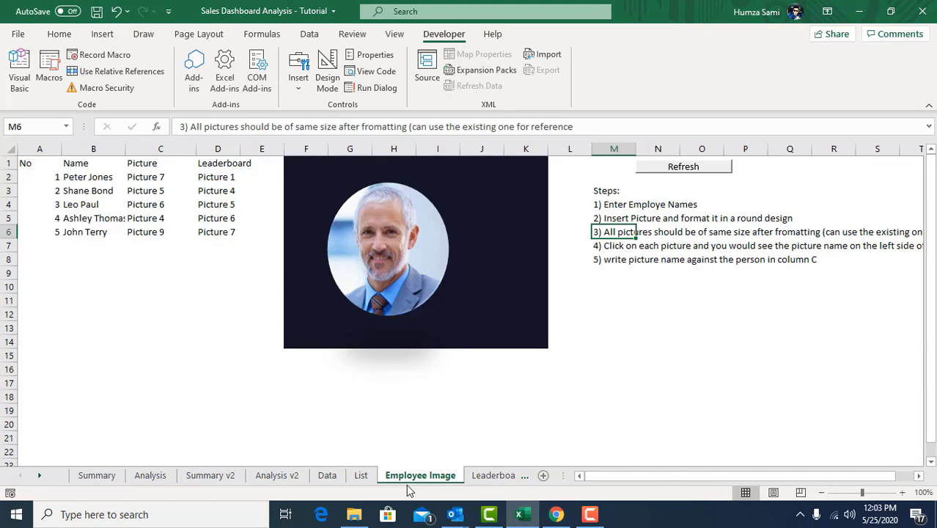
Step: Examine the Name, Picture and Leaderboard columns and the setup steps on the Employee Image sheet
drag(76, 178, 82, 235)
drag(145, 177, 149, 233)
drag(216, 178, 218, 233)
click(743, 235)
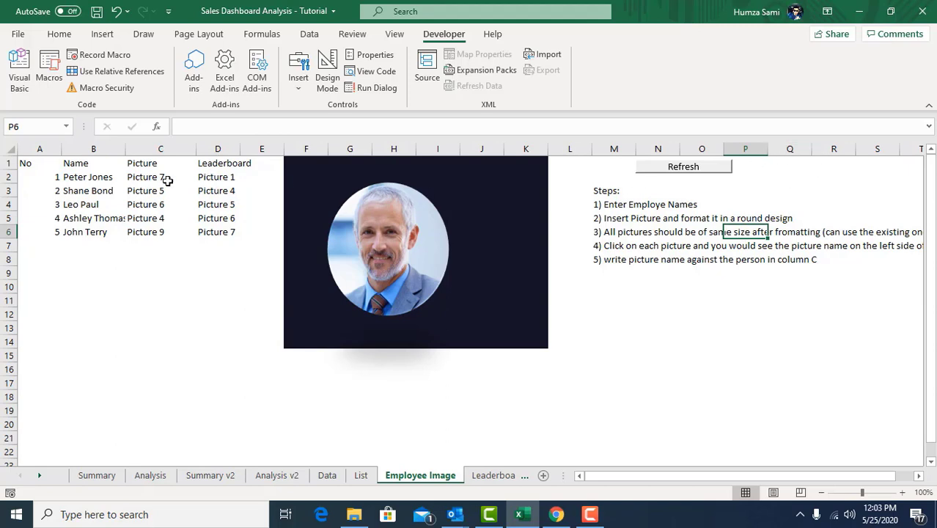
Step: Compare the employee names on the List sheet with the linked names in B2:B6 on Employee Image
click(358, 475)
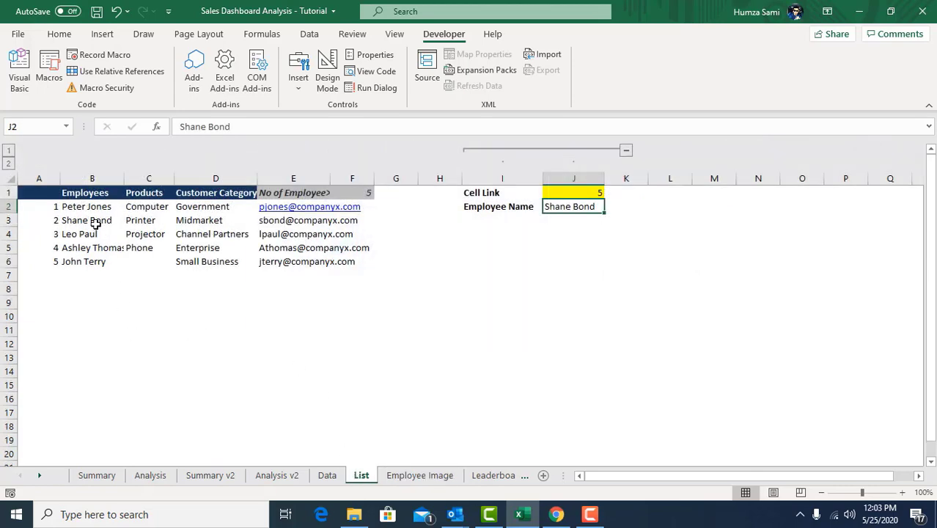
drag(88, 207, 90, 262)
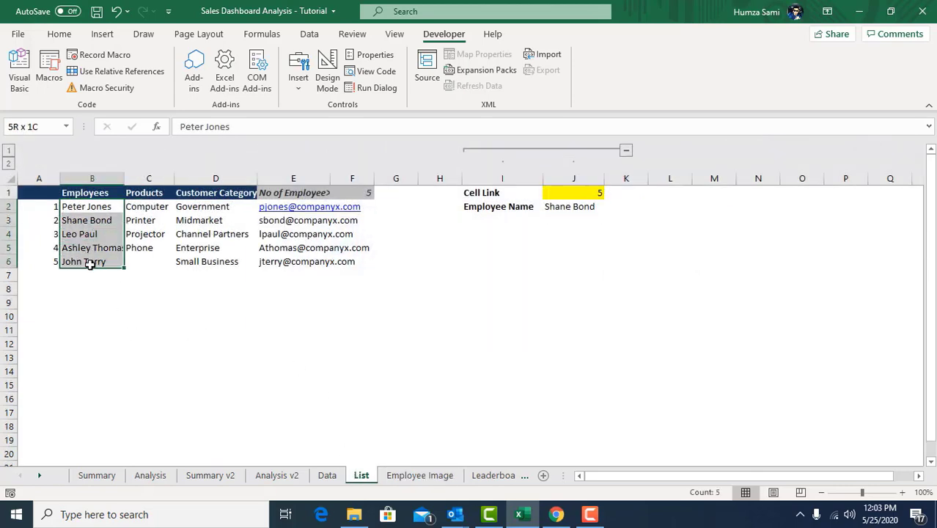
click(94, 207)
drag(98, 229, 98, 260)
click(396, 478)
drag(76, 186, 85, 230)
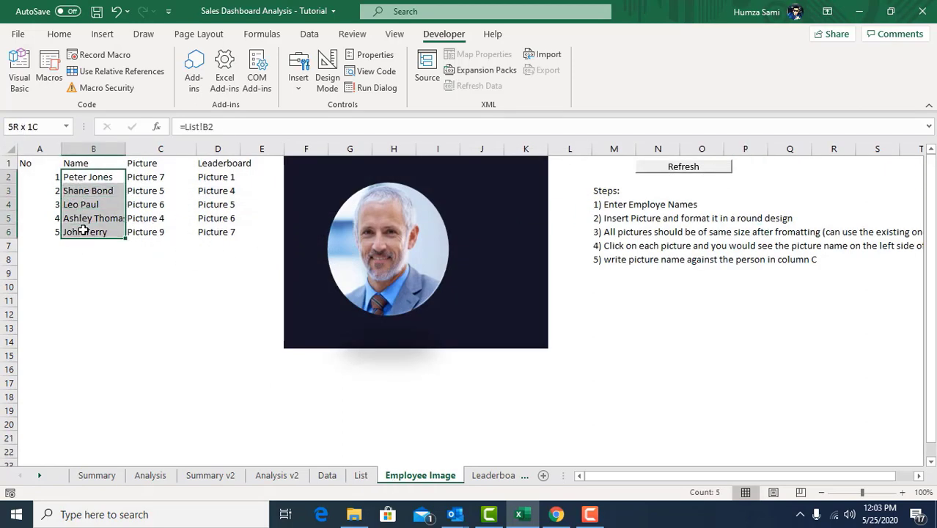
click(146, 181)
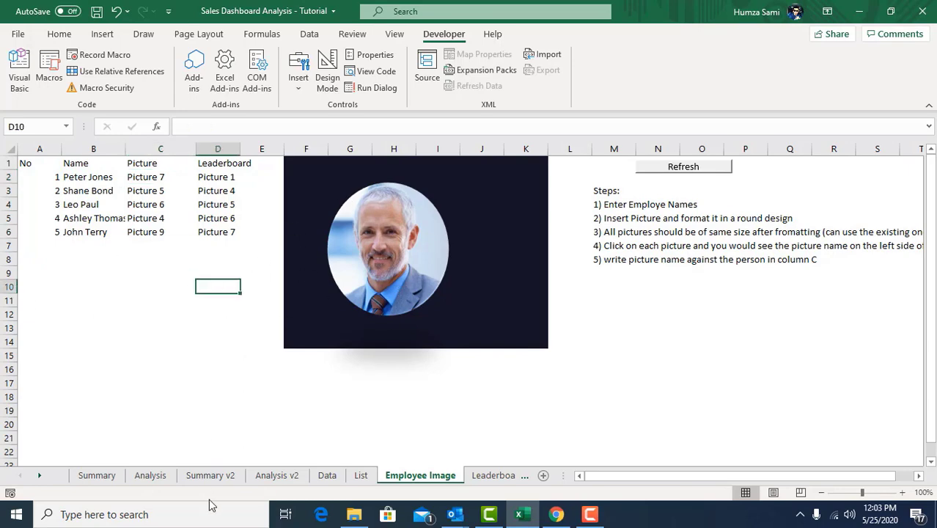
Step: Choose the third employee in the Summary combo box and view the matching photo on the Employee Image sheet
click(99, 476)
click(132, 323)
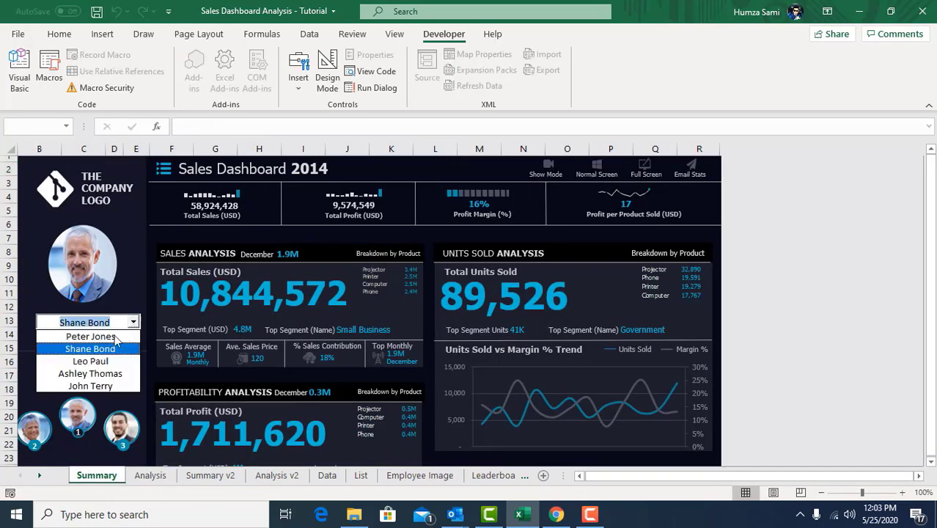
click(109, 362)
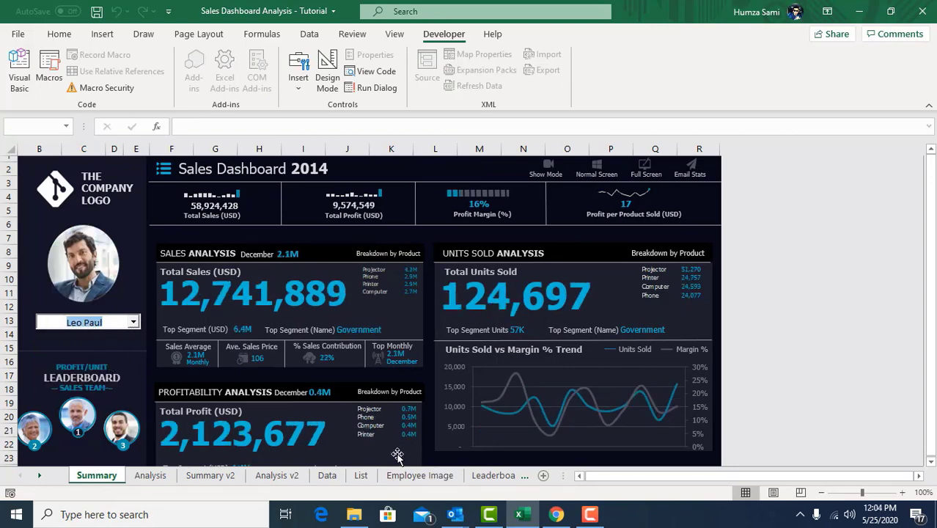
click(403, 476)
Step: Inspect the third employee's name link in B4 and picture names in C4 and D4 on Employee Image
click(160, 232)
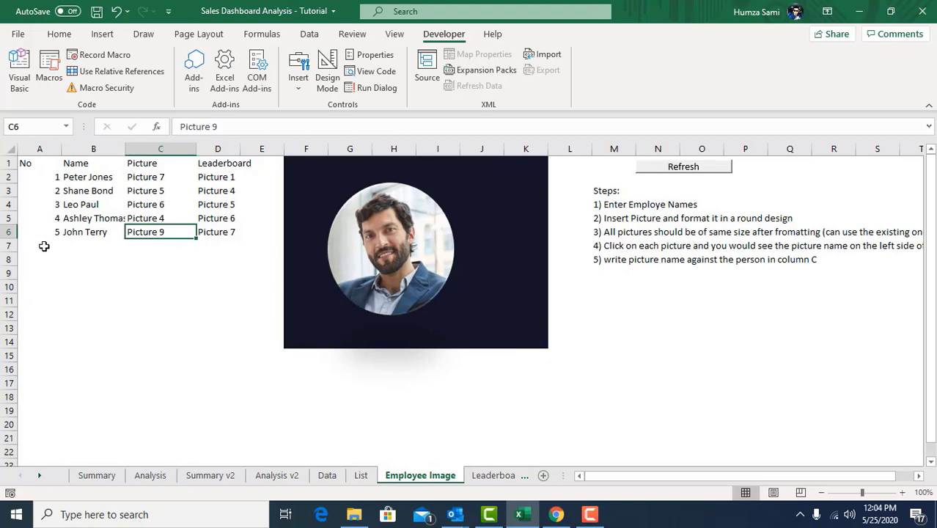
click(83, 202)
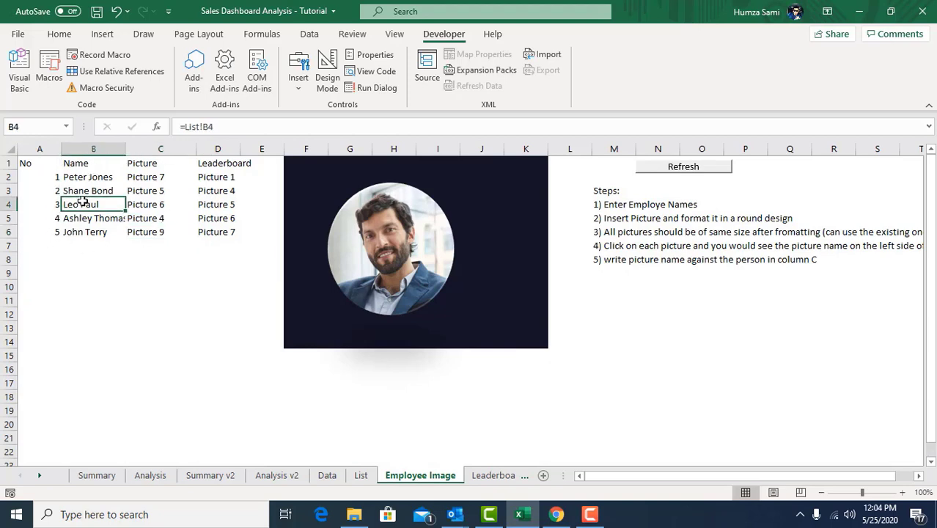
click(140, 203)
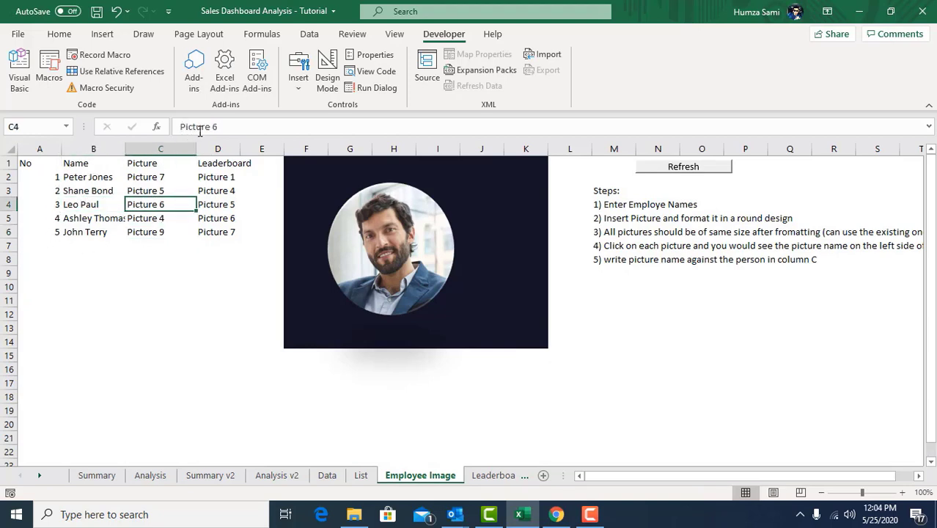
click(230, 205)
click(166, 205)
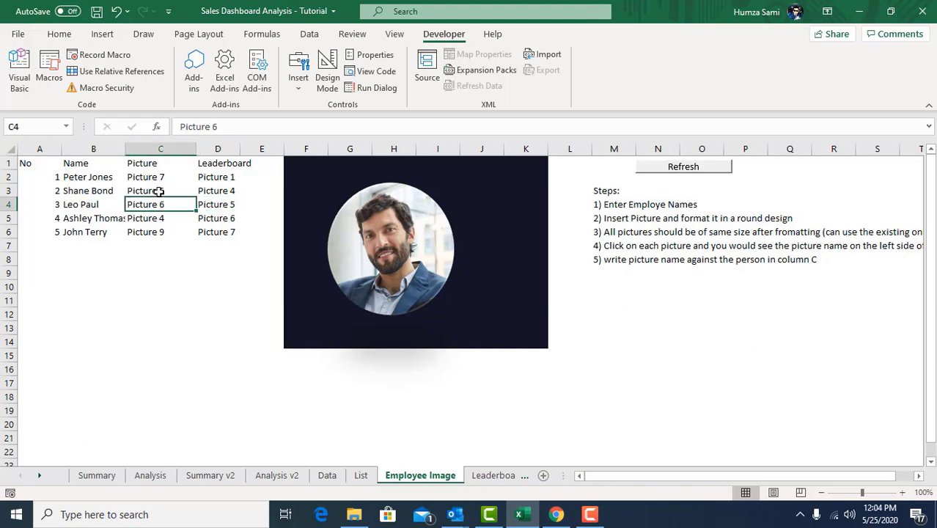
click(157, 149)
click(159, 204)
Step: Look at the Summary dashboard's leaderboard photos and review the Leaderboard picture names in column D on Employee Image
click(97, 475)
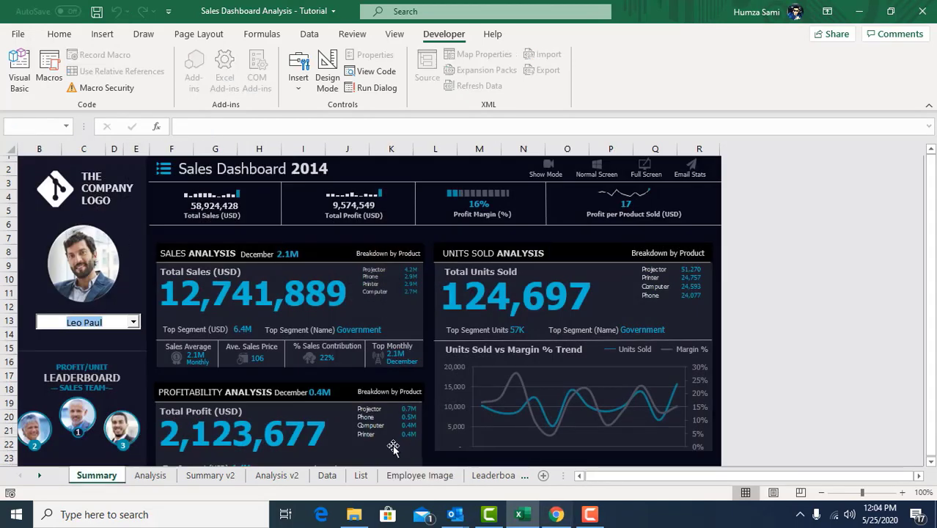
click(420, 475)
click(228, 149)
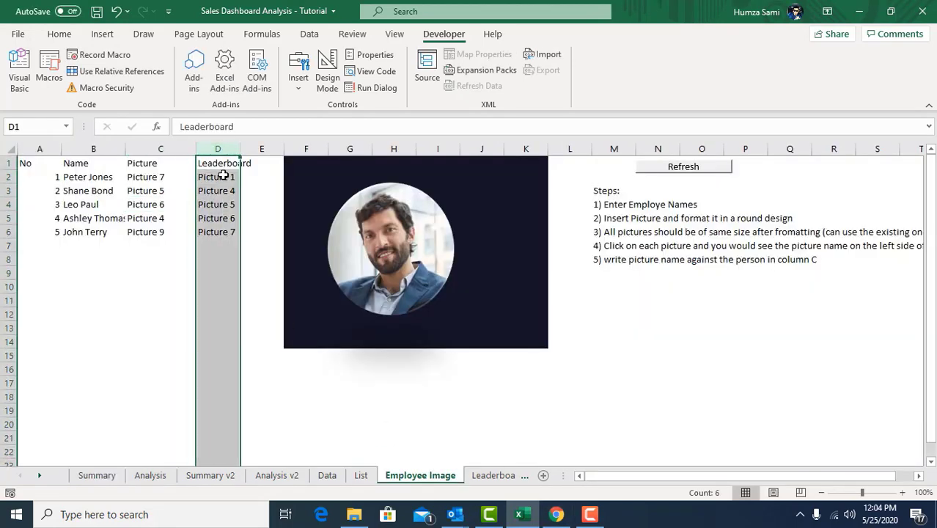
click(223, 176)
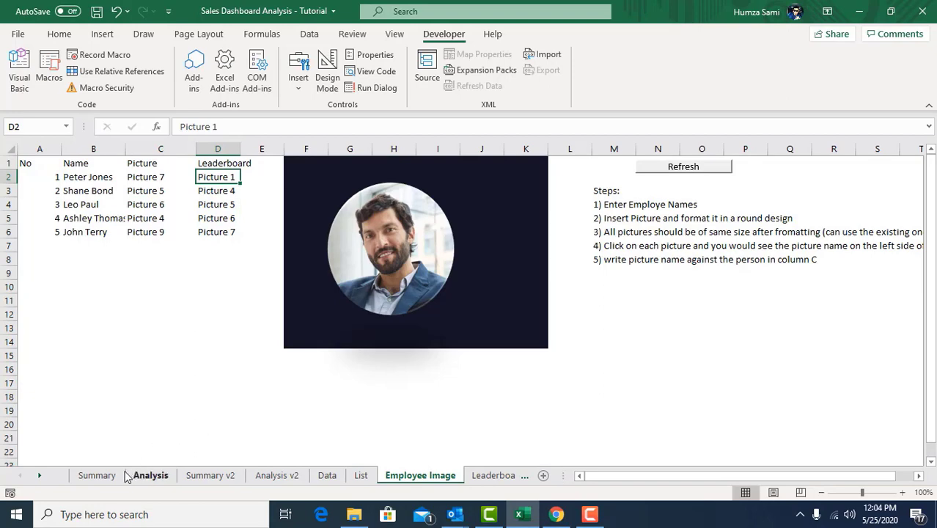
Step: Review the leaderboard photos on the Summary sheet and their source pictures on the Leaderboard sheet
click(97, 475)
scroll(97, 440, down, 3)
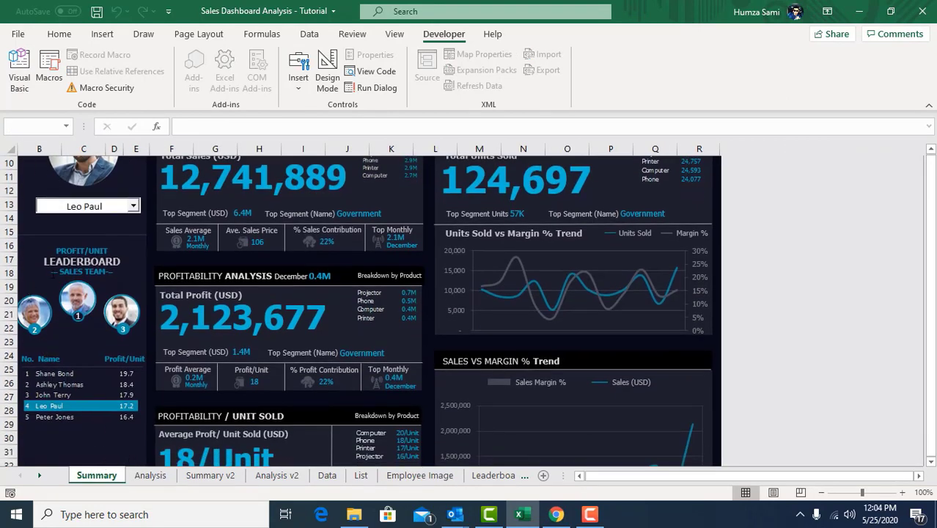
scroll(117, 355, up, 3)
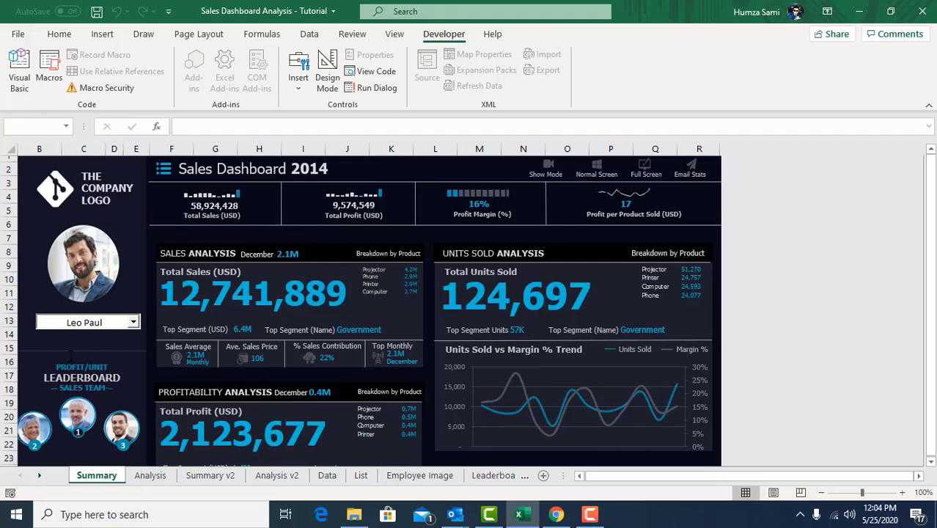
scroll(77, 252, down, 1)
scroll(77, 253, up, 1)
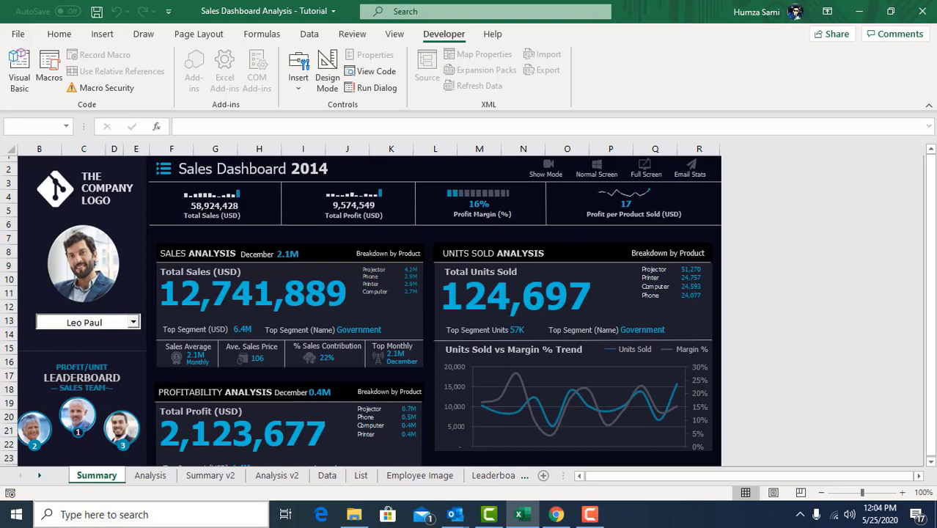
click(473, 477)
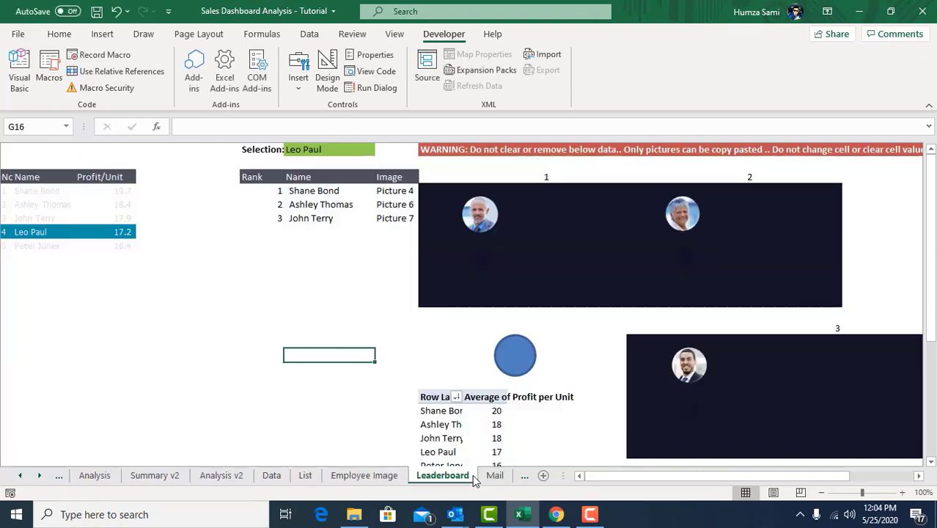
click(362, 475)
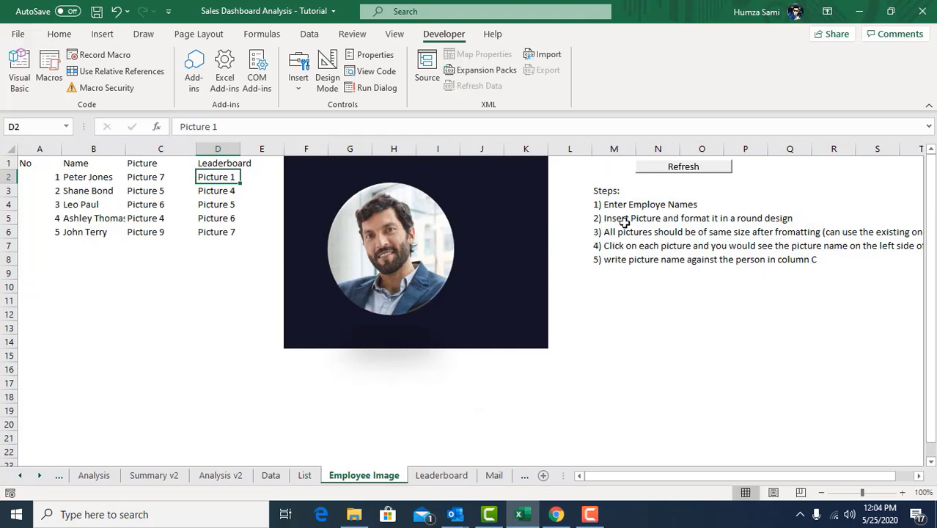
Step: Insert the picture "sample pic 2" from the XL - Sales Dashboard folder into Employee Image and place it beneath the written steps
click(666, 311)
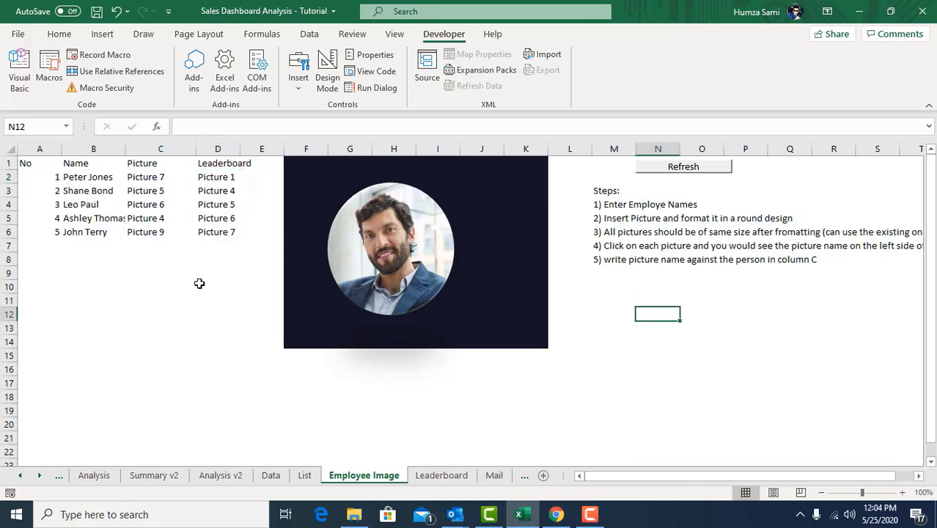
click(103, 35)
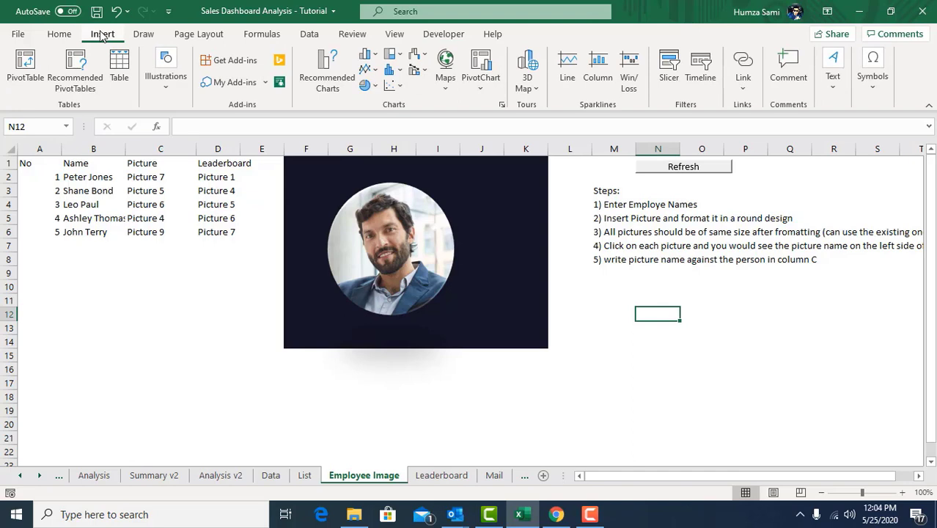
click(164, 85)
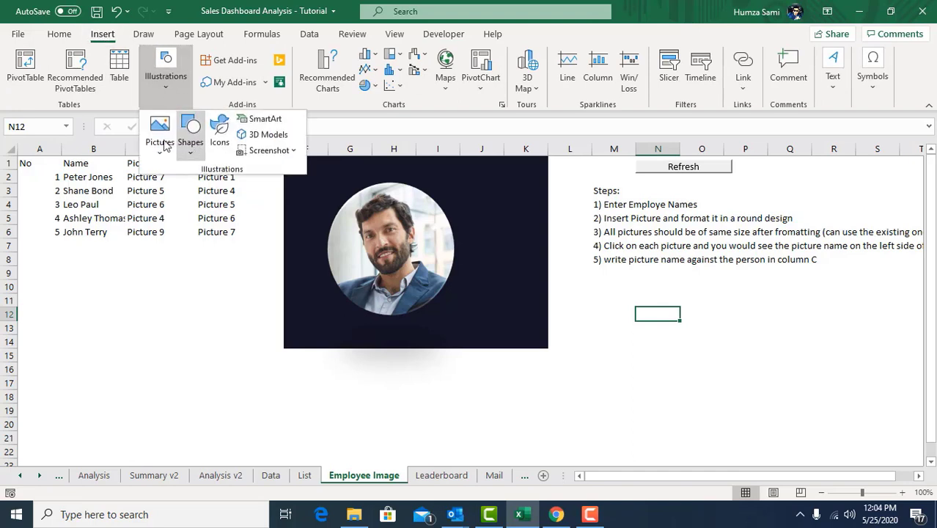
click(165, 143)
click(181, 193)
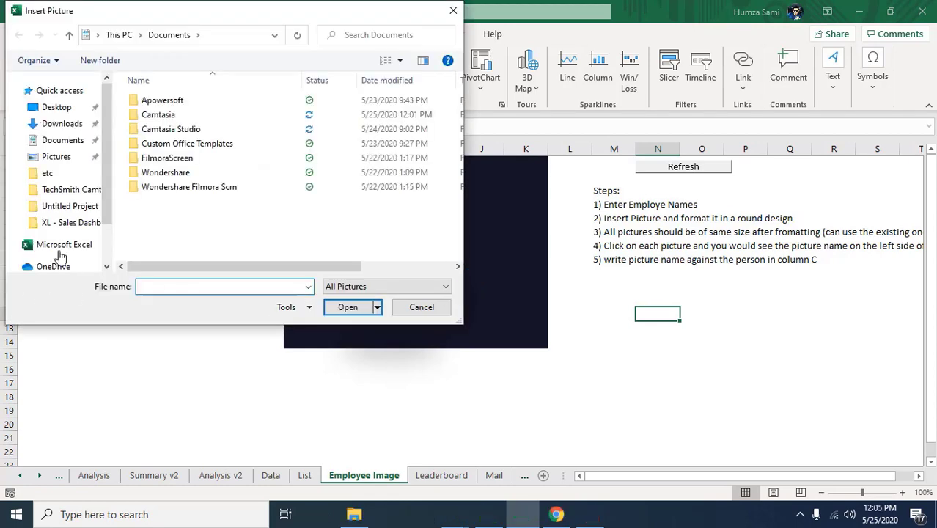
click(84, 228)
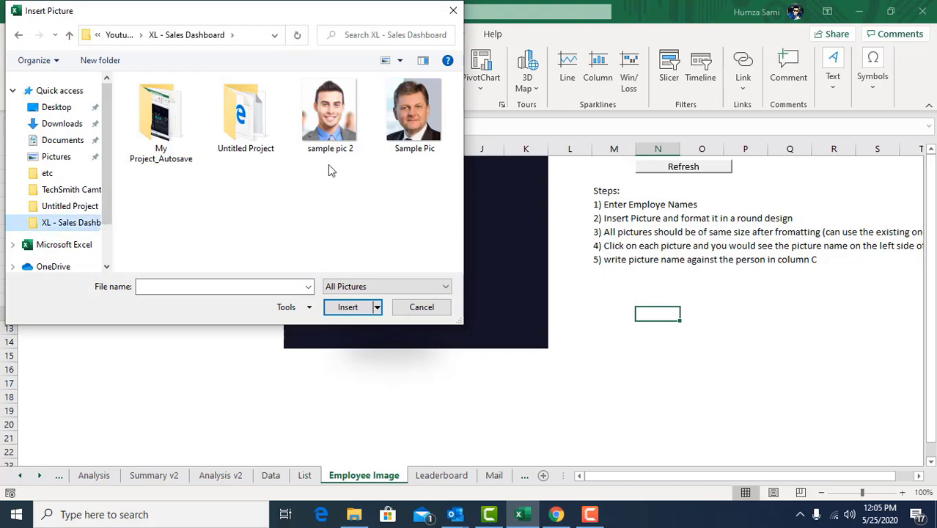
click(344, 115)
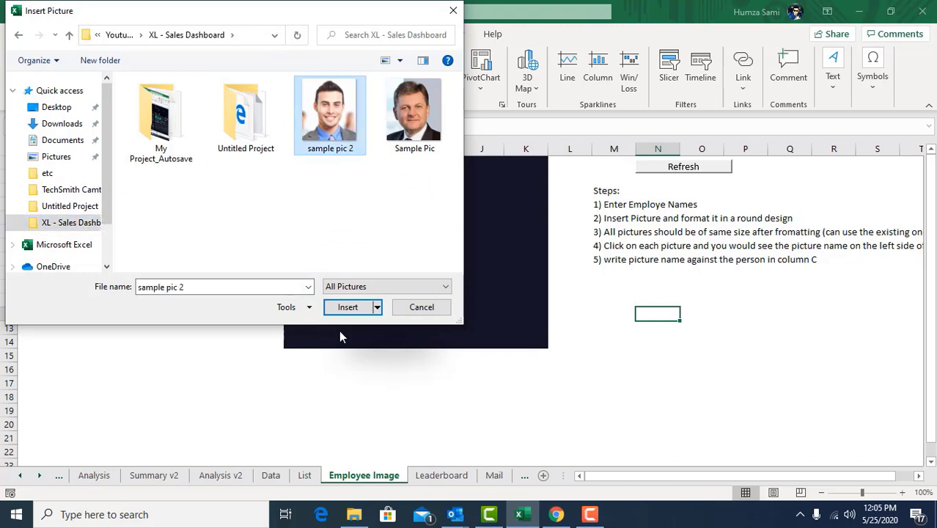
click(359, 311)
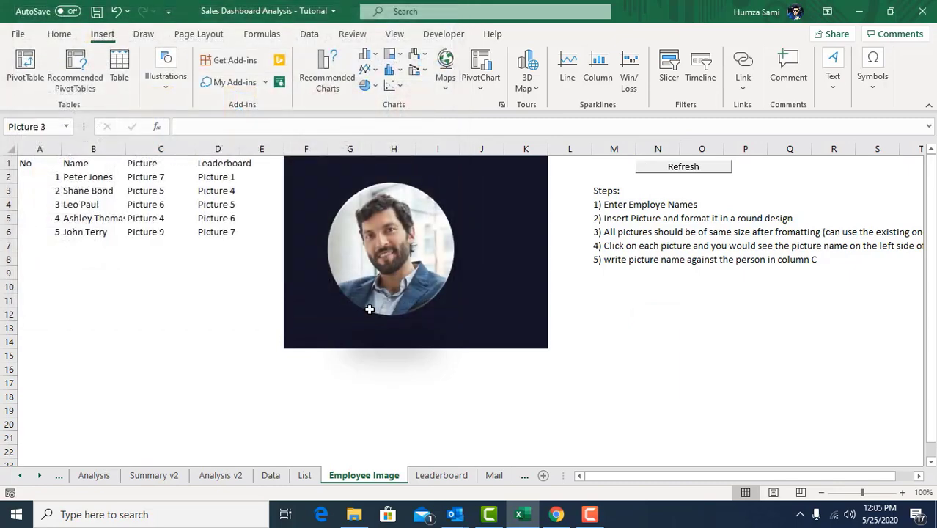
drag(669, 367, 597, 269)
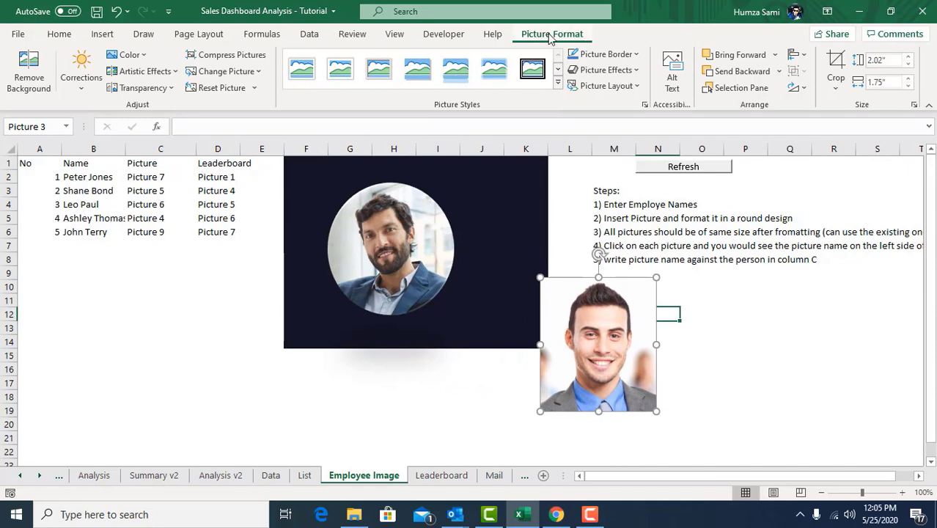
Step: Apply the black-framed oval picture style to the photo and match it to the existing round photo, about 2.02 by 2.01 inches
double_click(550, 33)
click(550, 34)
key(ctrl+F1)
click(559, 70)
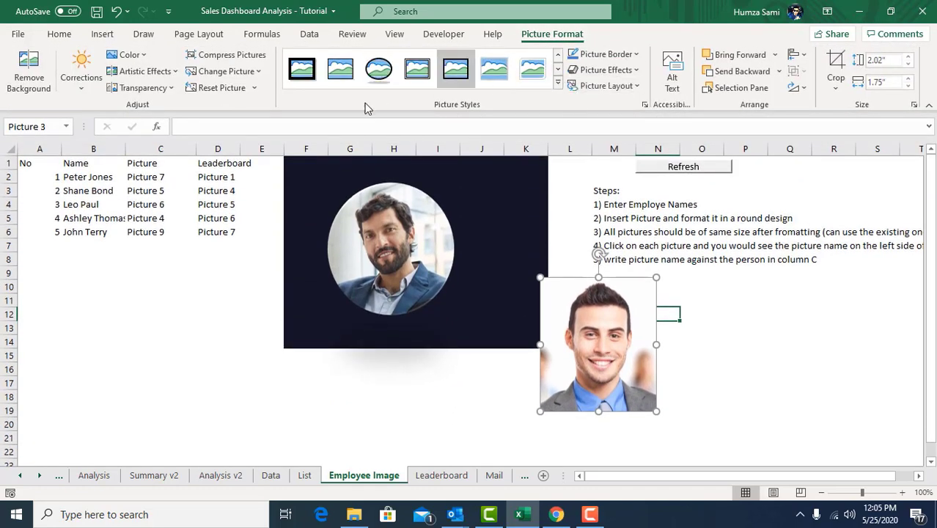
click(378, 68)
drag(612, 322, 403, 227)
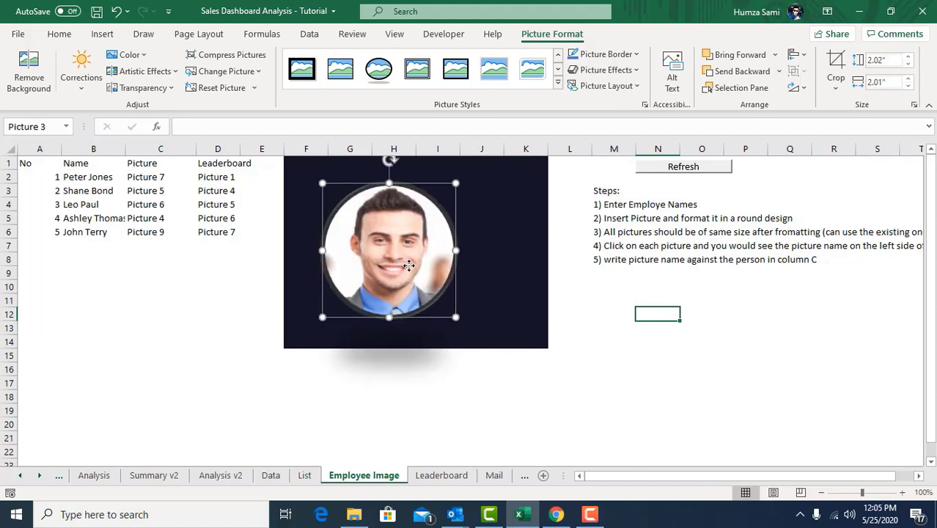
Step: Remove the round photo's outline and move the photo below the employee names table
right_click(405, 226)
click(477, 486)
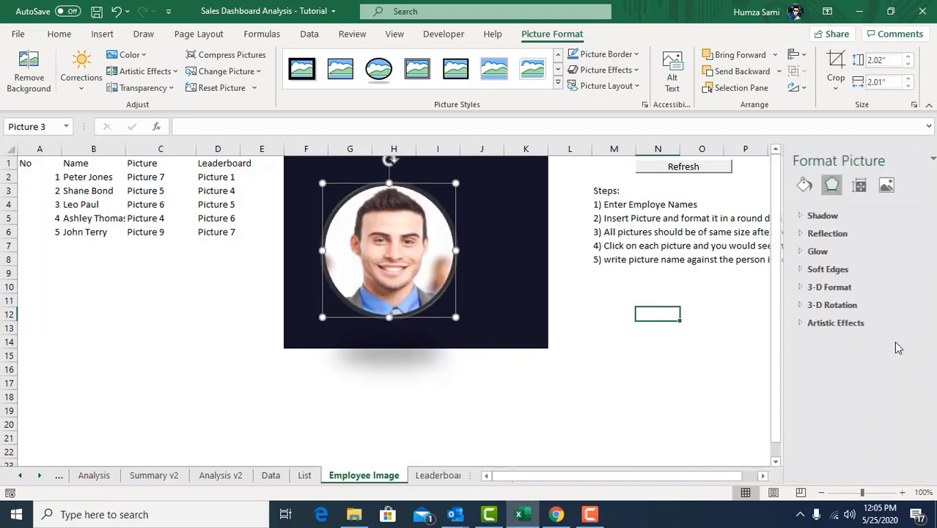
click(763, 184)
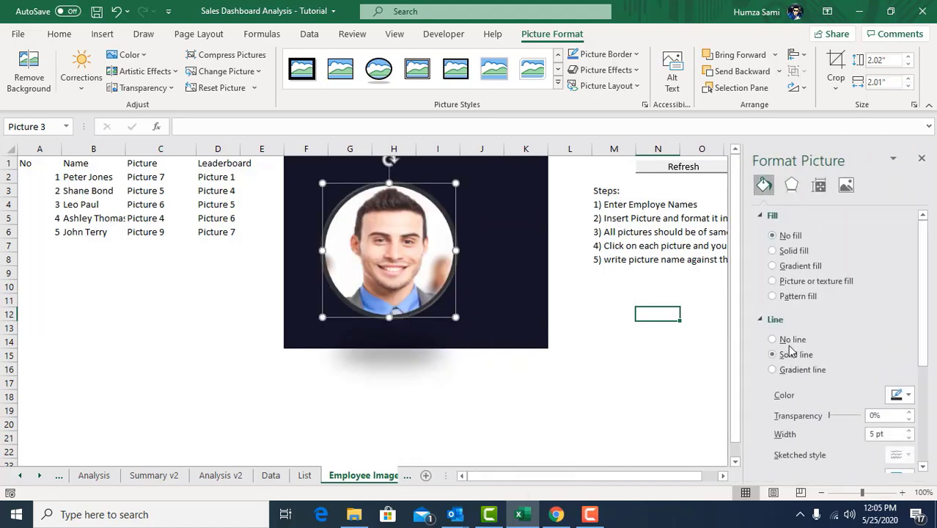
drag(419, 286, 180, 386)
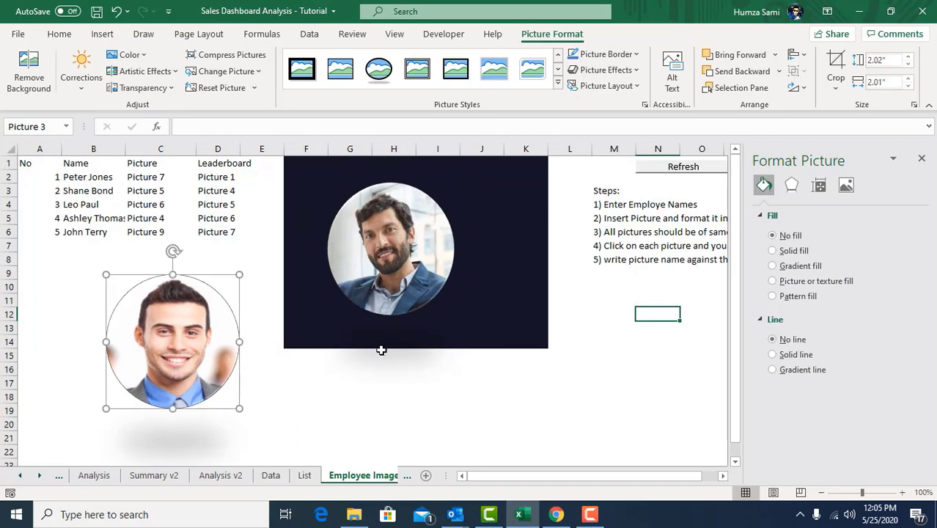
Step: Check the object name of the new round photo and copy the photo
click(463, 398)
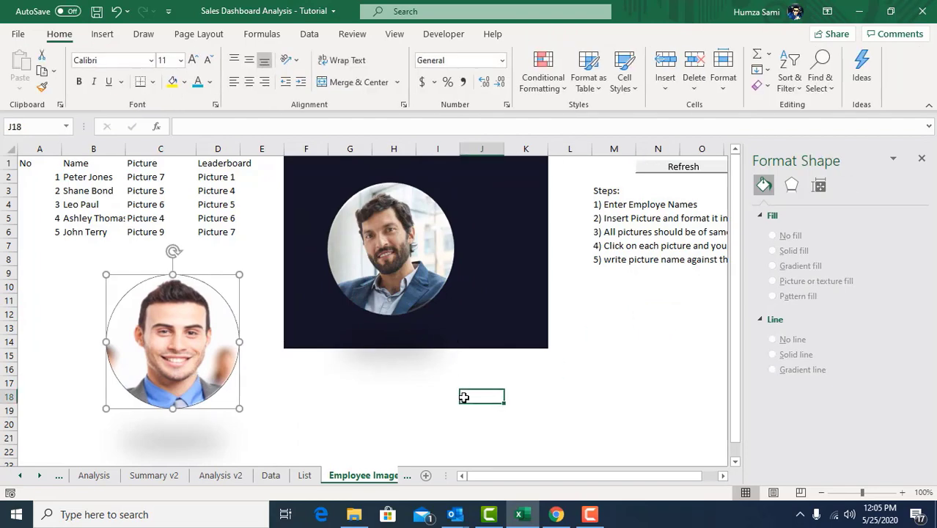
click(170, 368)
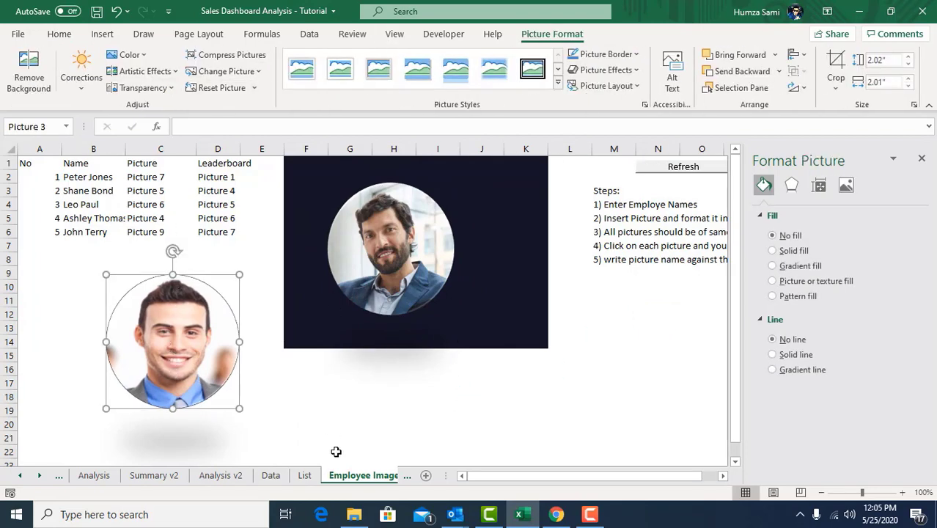
click(340, 421)
click(202, 311)
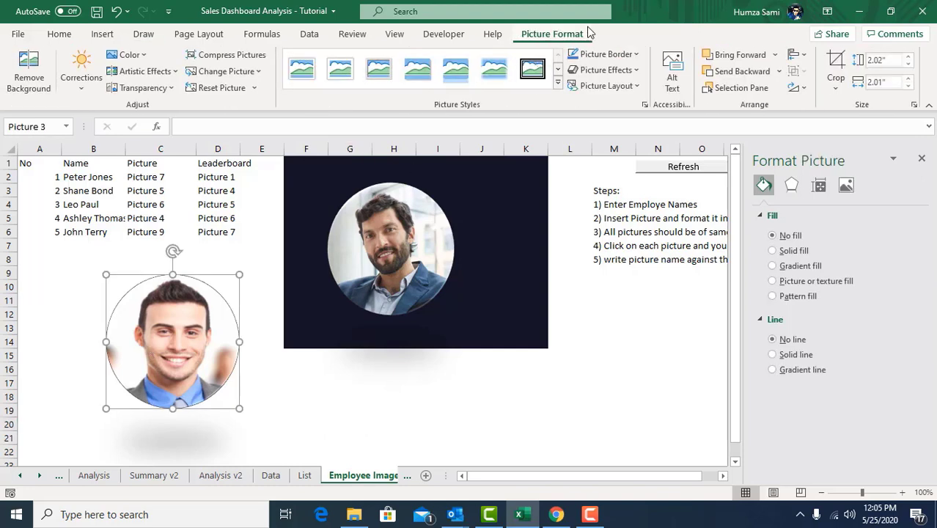
click(46, 126)
key(ctrl+c)
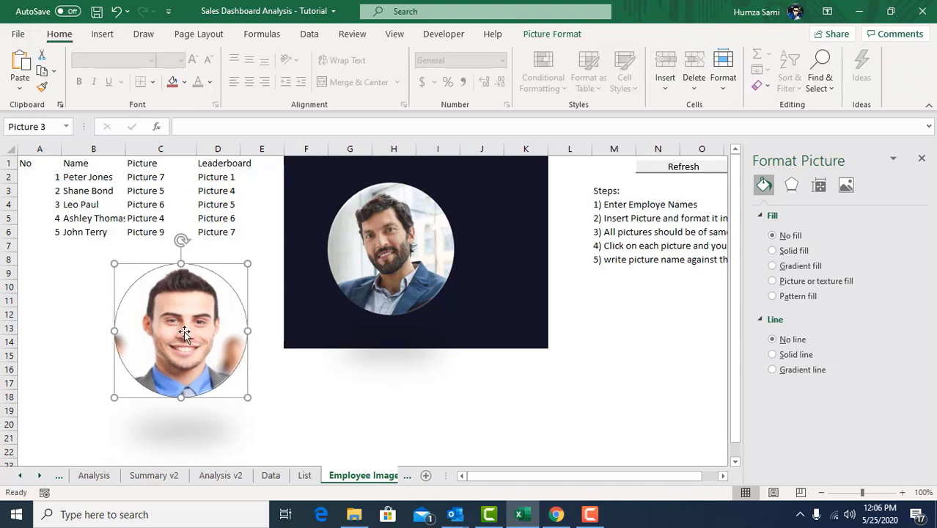
key(ctrl+v)
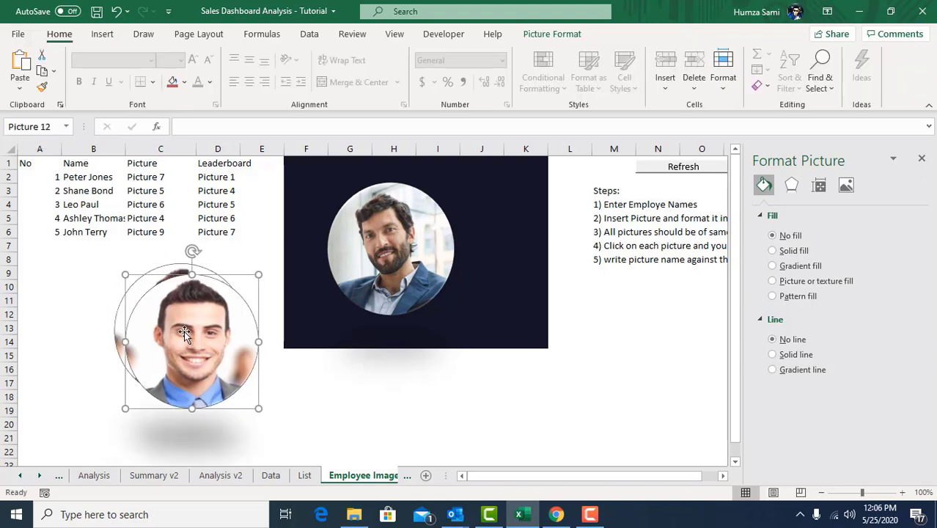
drag(191, 339, 493, 387)
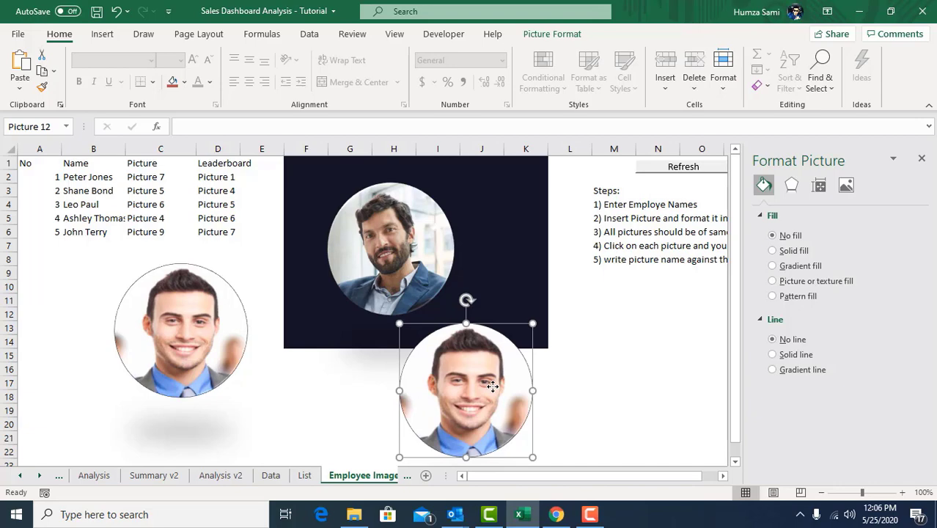
key(Delete)
Step: Paste the round photo into the Leaderboard sheet, shrink it to match the other leaderboard photos, and place it below the ranking table
click(39, 475)
click(38, 475)
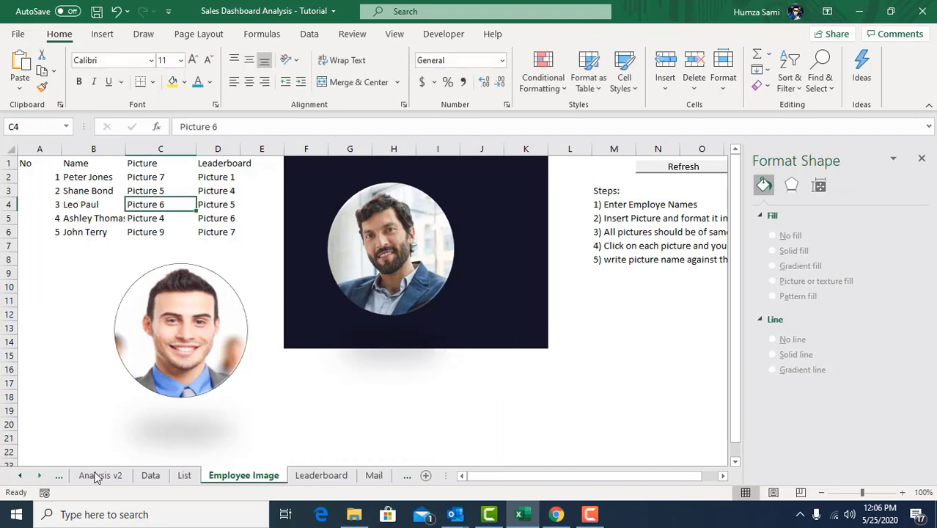
click(321, 475)
click(269, 261)
click(278, 289)
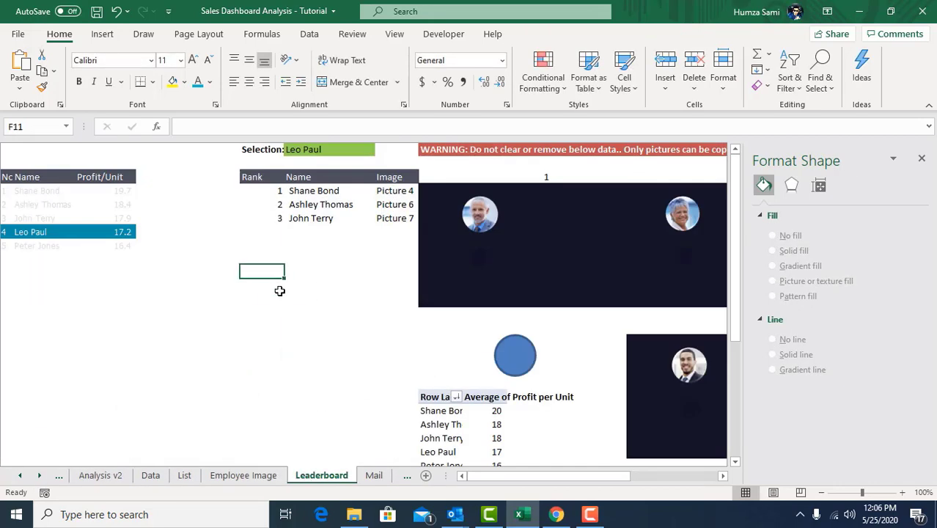
key(ctrl+v)
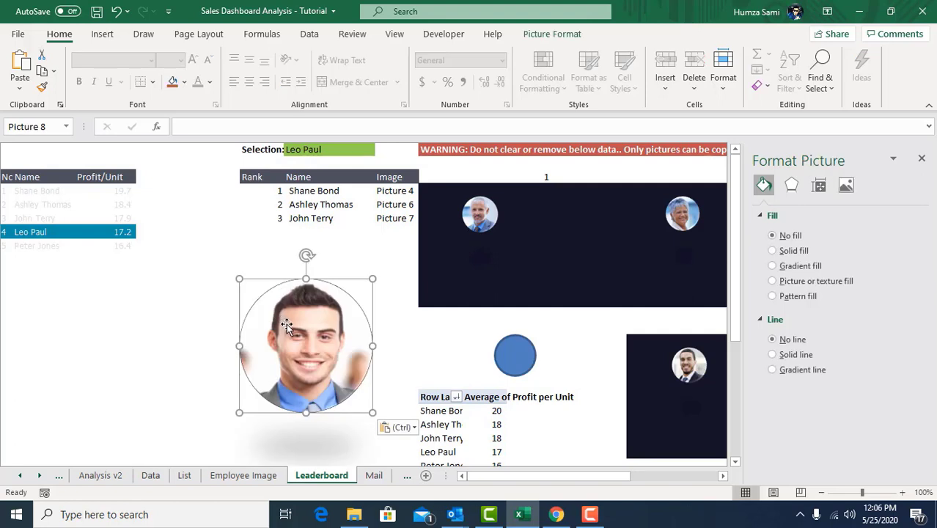
drag(326, 367, 554, 245)
drag(565, 308, 361, 329)
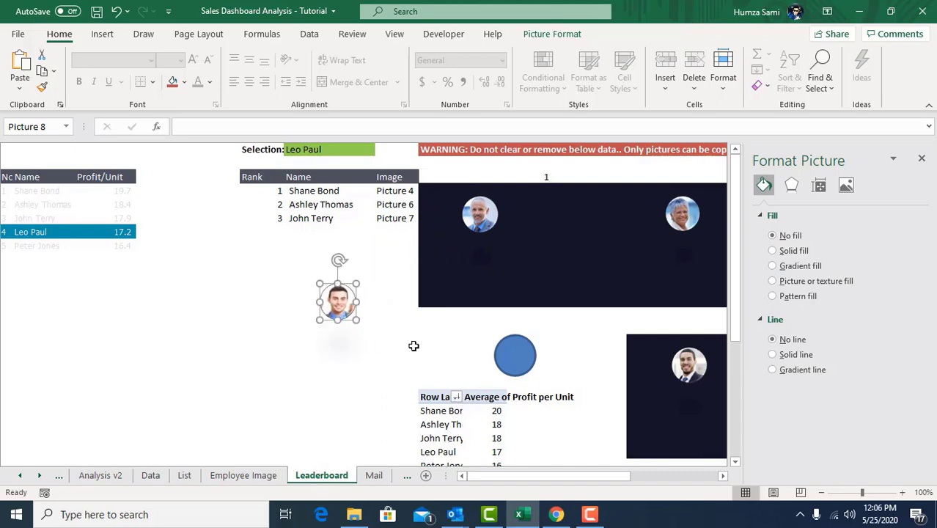
Step: Compare the new photo on Employee Image with its Leaderboard copy and inspect the third employee's picture names in C4 and D4
click(274, 477)
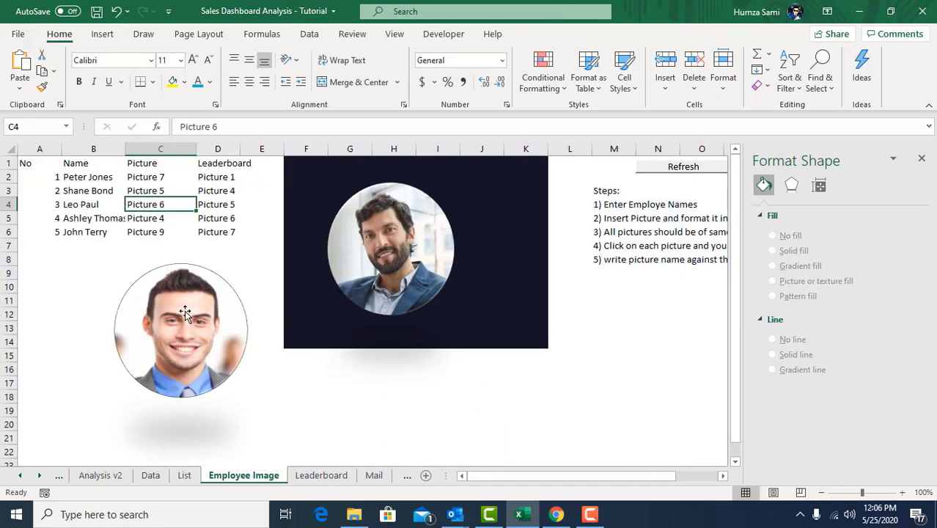
click(322, 476)
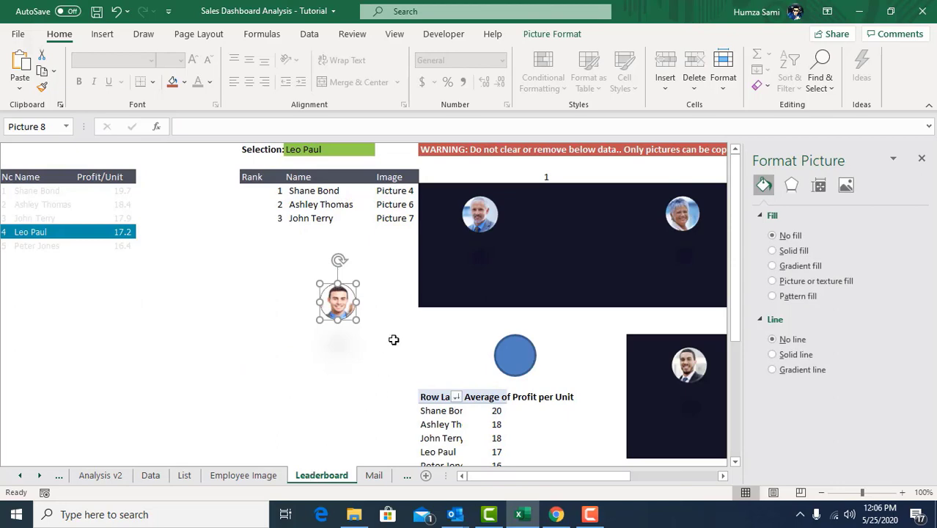
click(250, 475)
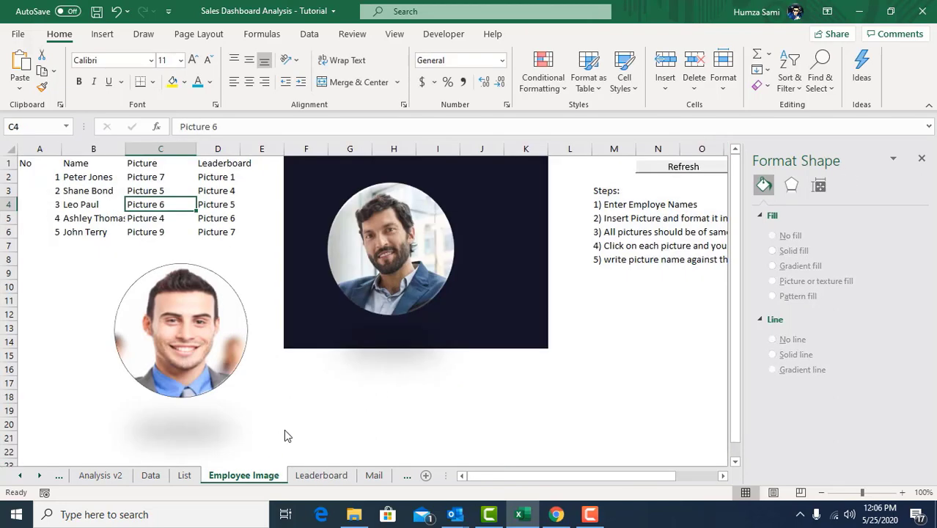
click(175, 332)
click(156, 216)
click(144, 205)
click(207, 203)
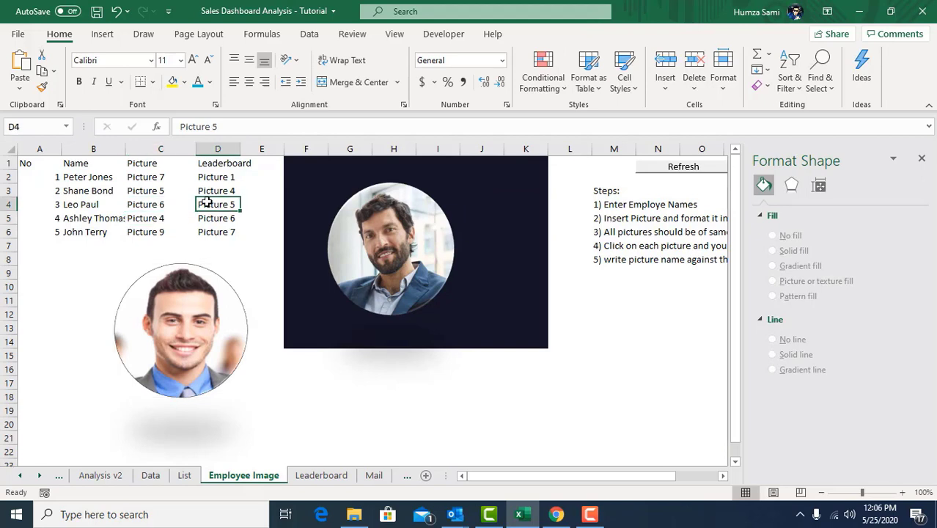
click(137, 203)
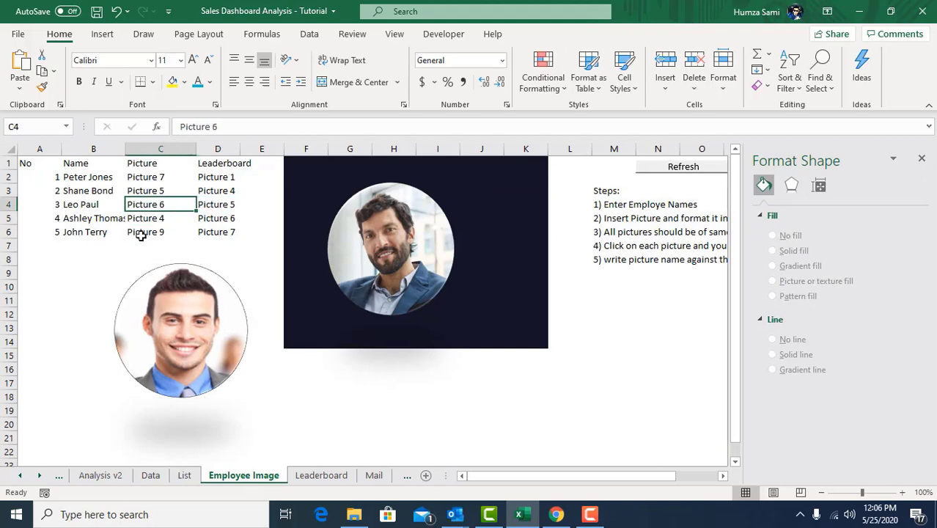
Step: Set the third employee's picture name in C4 on Employee Image to Picture 3
click(206, 329)
click(145, 205)
double_click(162, 205)
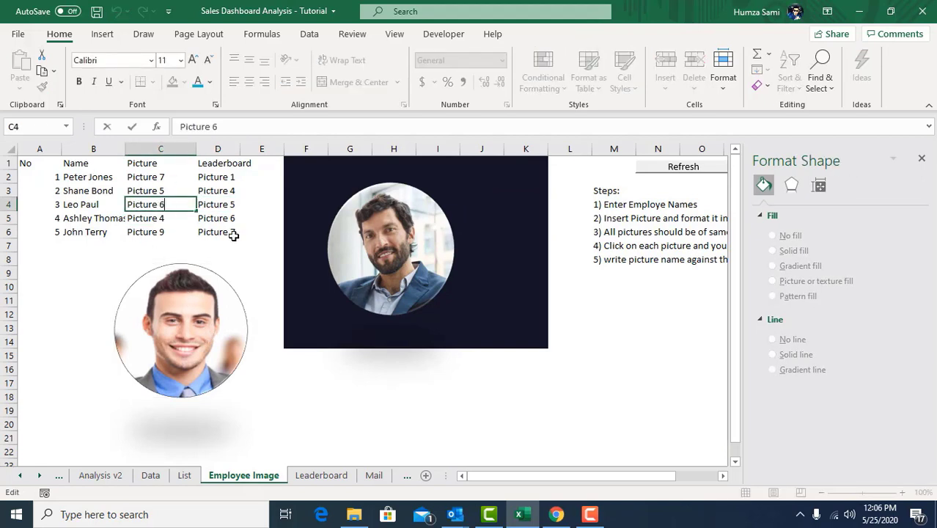
key(Return)
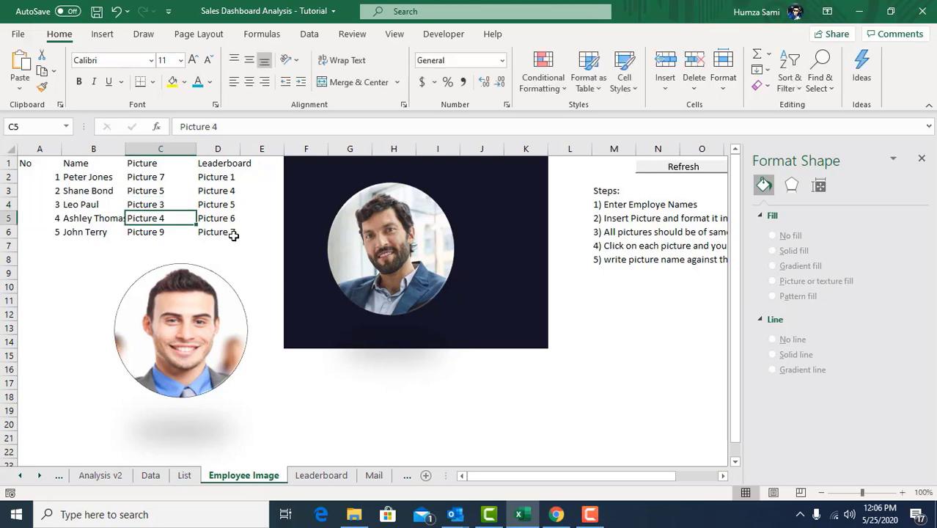
Step: Check the new photo's object name on the Leaderboard sheet and set the third employee's leaderboard picture in D4 on Employee Image to Picture 8
click(320, 475)
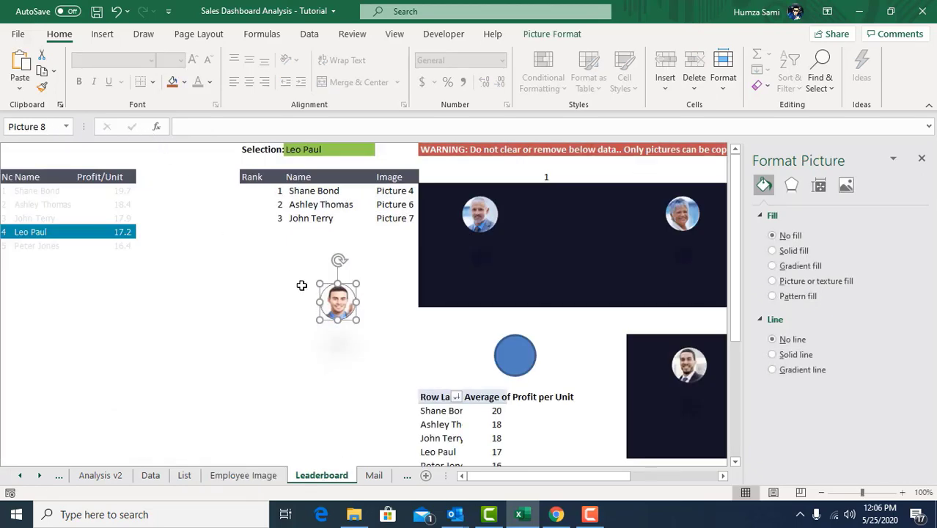
click(243, 475)
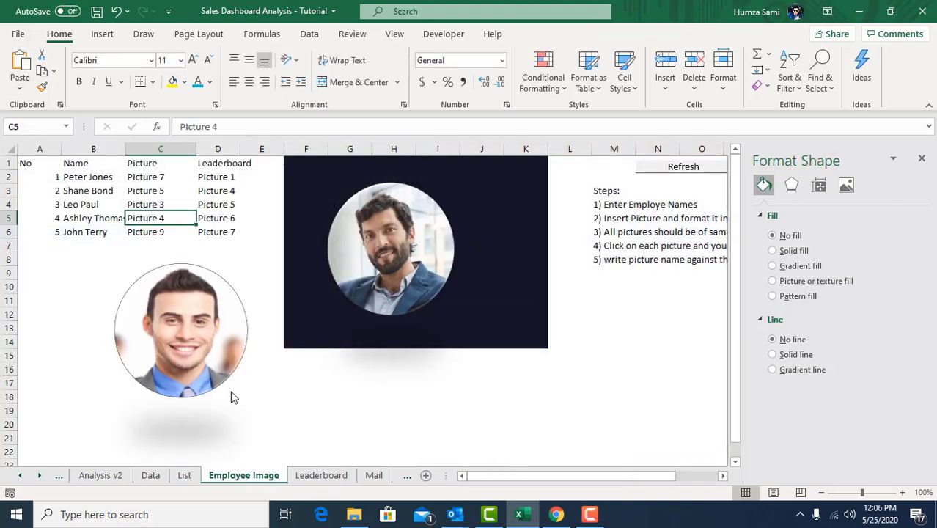
click(214, 204)
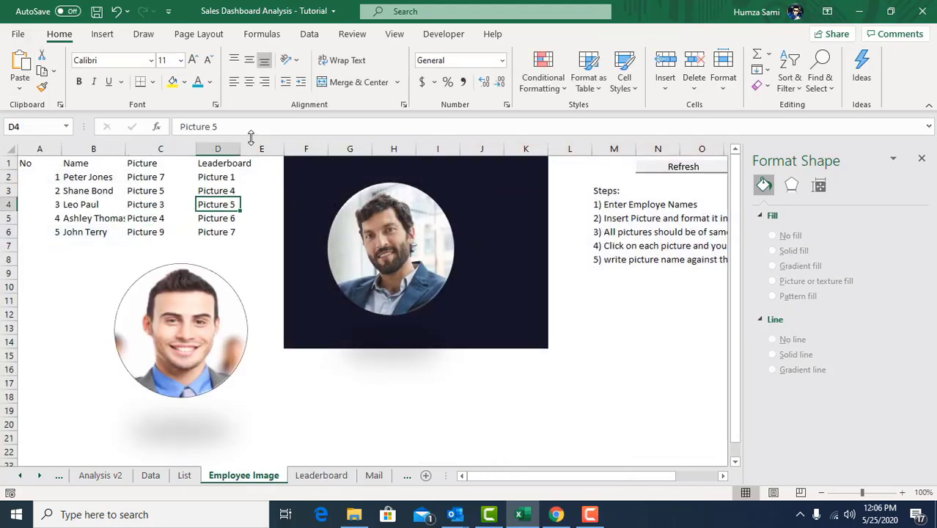
click(293, 126)
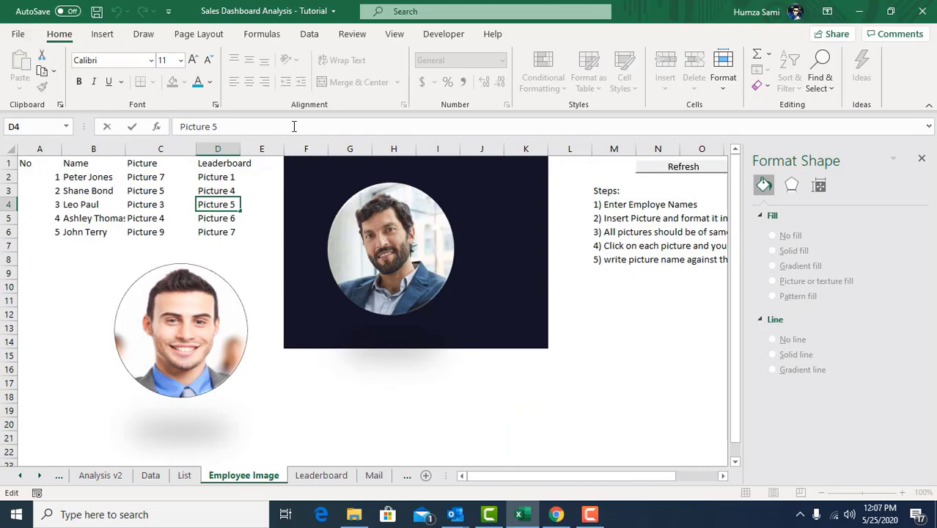
key(Return)
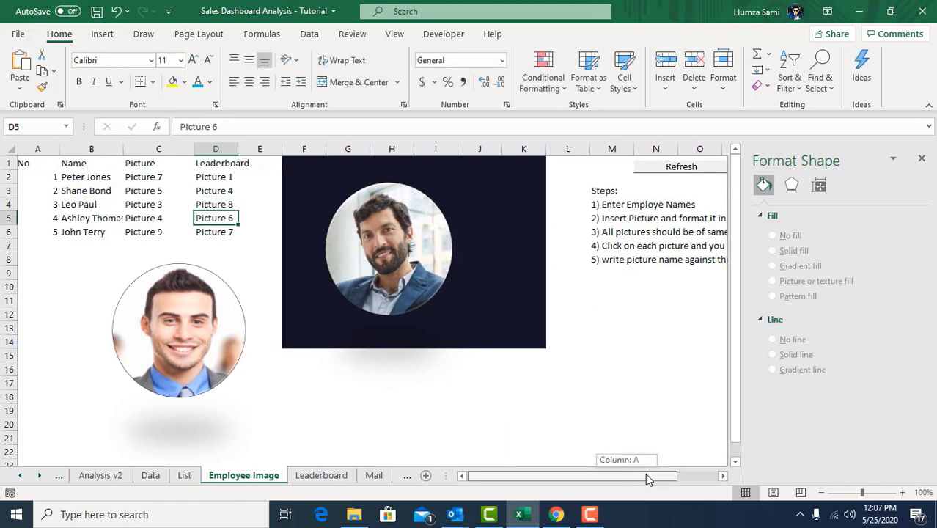
Step: Refresh the employee pictures on the Employee Image sheet and check the photo on the dark background
drag(648, 477, 689, 456)
click(522, 232)
click(506, 170)
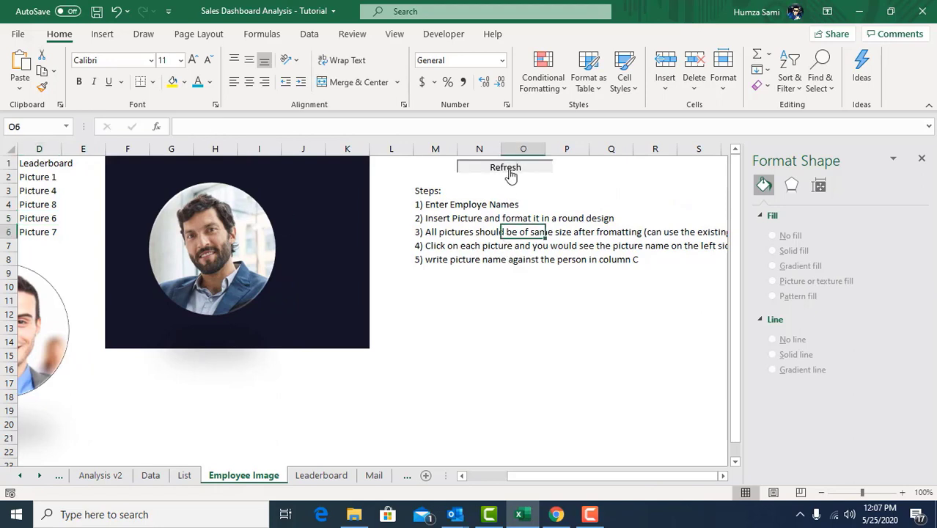
drag(601, 478, 154, 458)
Step: Test the photo link on the Summary sheet by choosing the second employee and the third employee again in the combo box
click(23, 478)
click(22, 478)
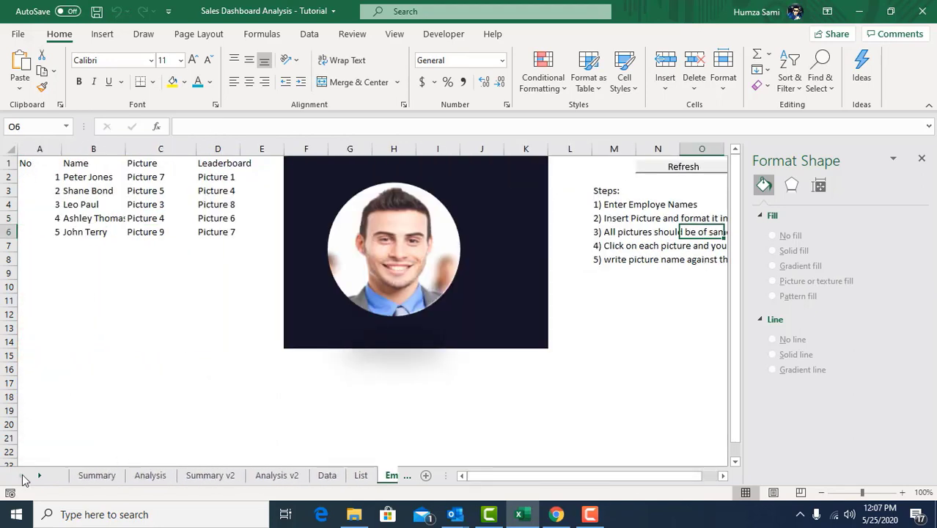
click(79, 477)
click(387, 168)
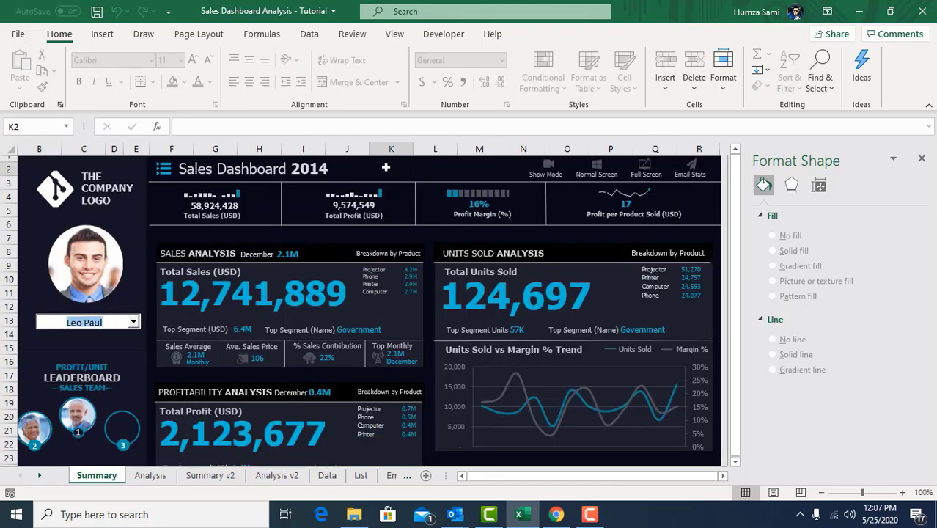
click(134, 323)
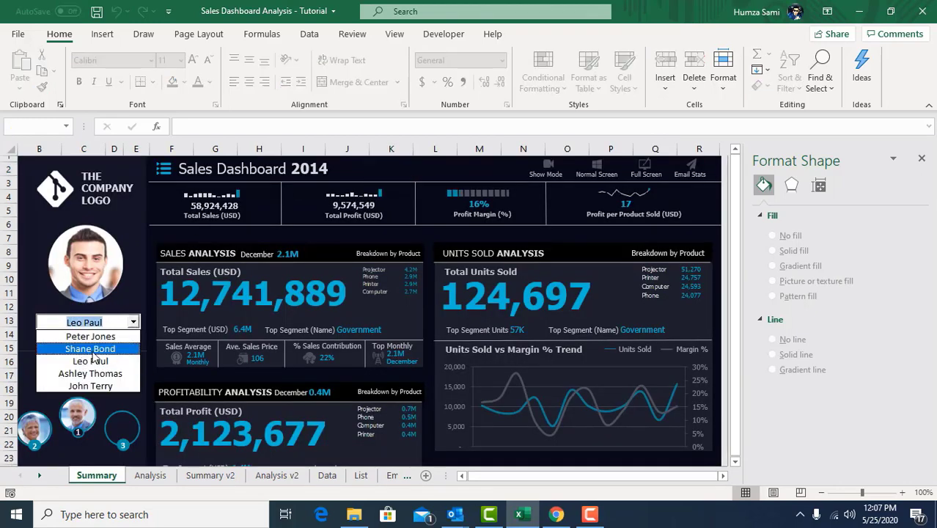
click(94, 352)
click(133, 322)
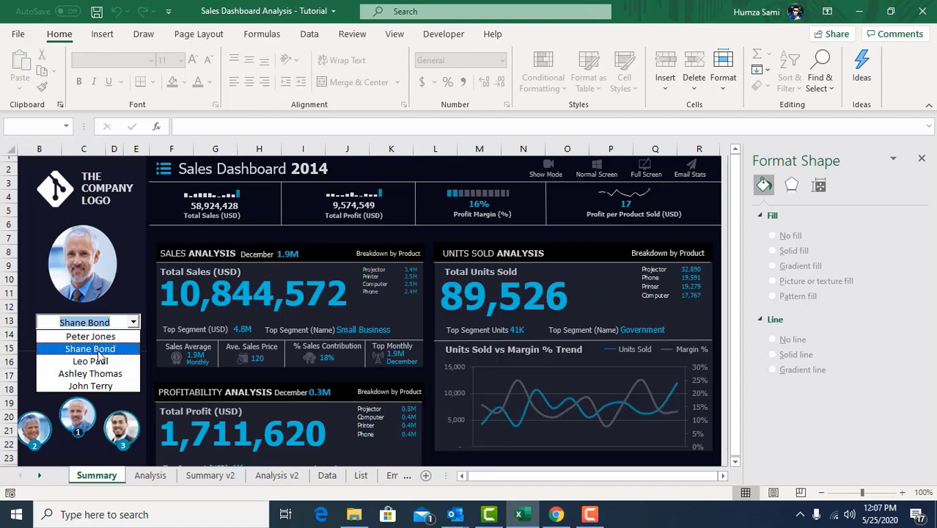
click(99, 361)
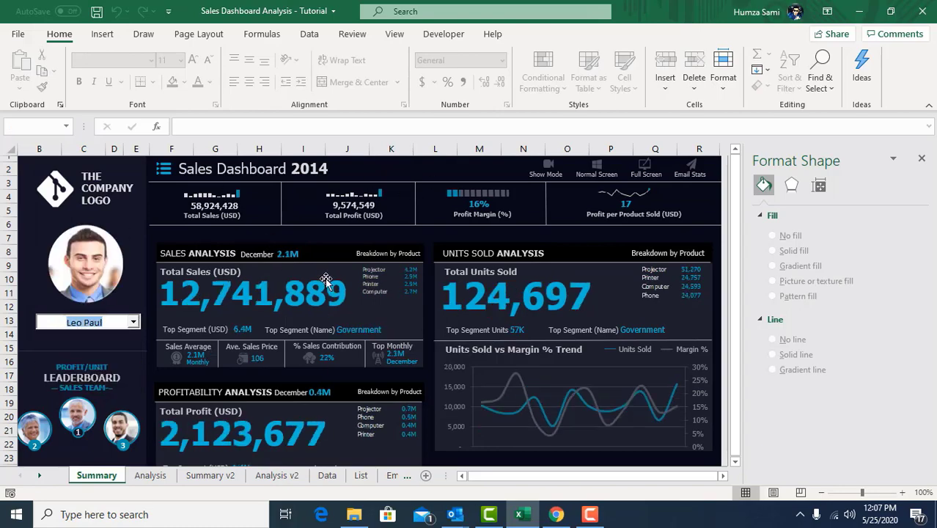
scroll(465, 267, down, 3)
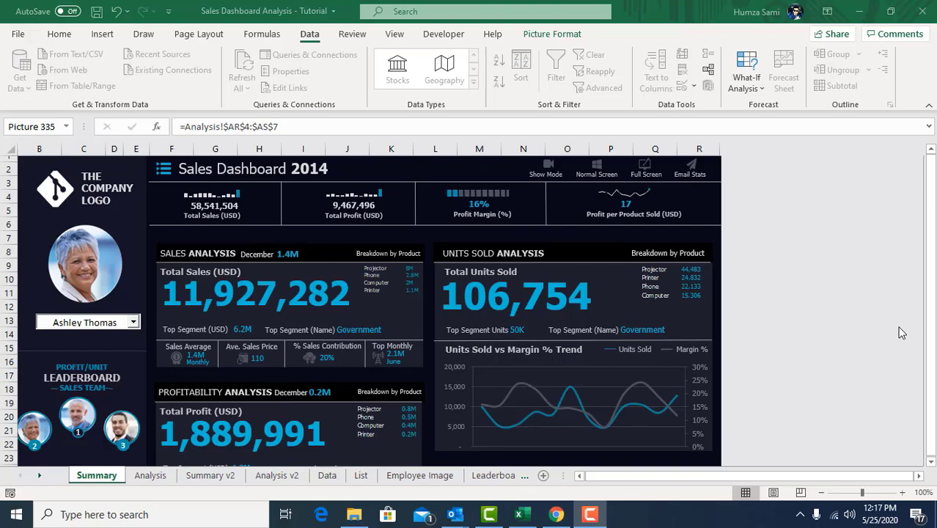
Step: Look through the sales records on the Data sheet and view the Analysis sheet
click(327, 475)
scroll(408, 255, down, 5)
scroll(408, 256, up, 12)
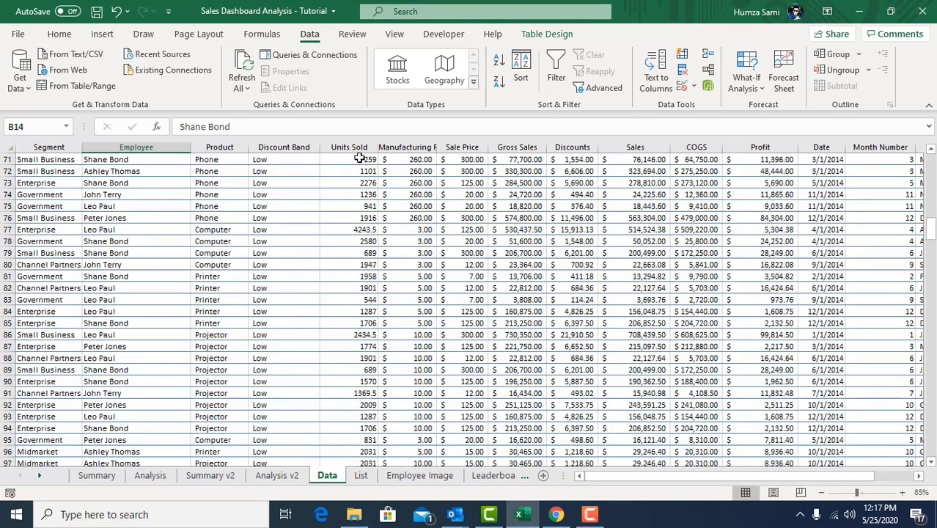
click(151, 475)
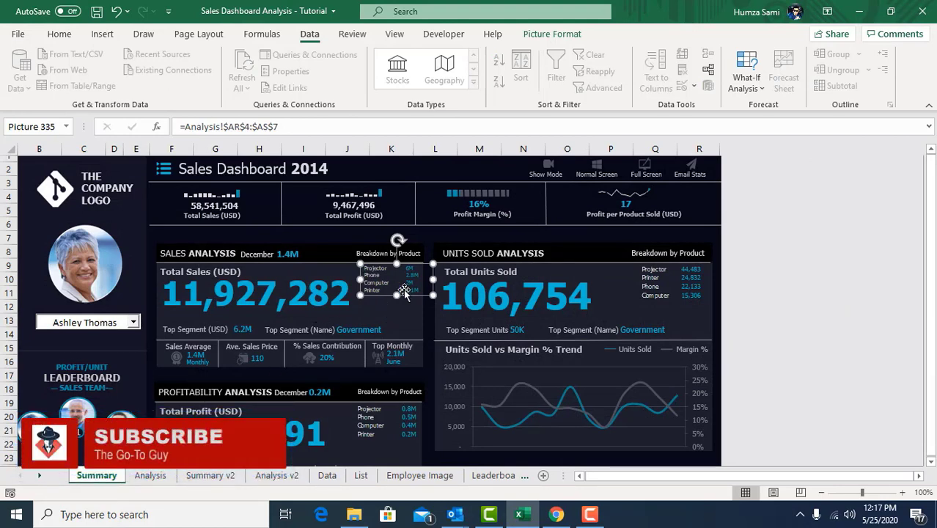
Step: Nudge the Total Sales value text box on the Summary sheet slightly down and left within the Sales Analysis card
click(319, 291)
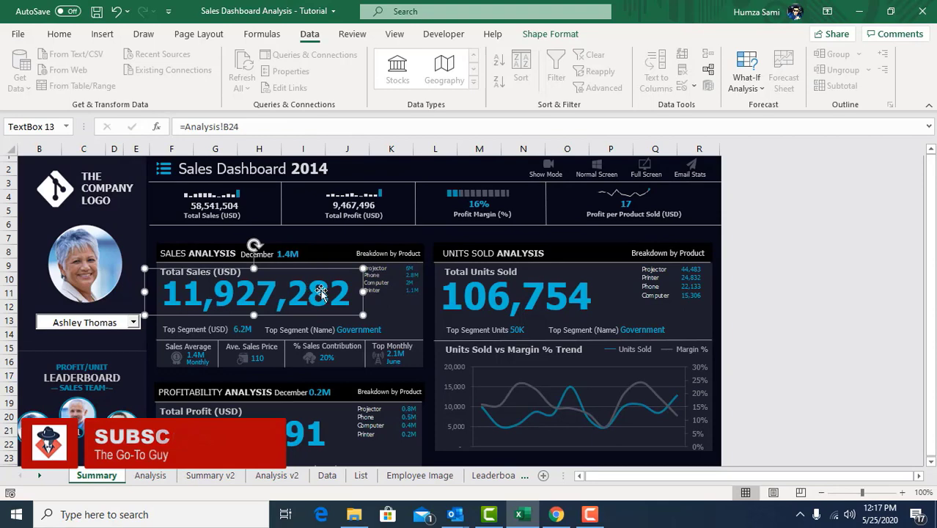
mouse_move(319, 289)
mouse_down()
mouse_move(320, 165)
mouse_move(320, 292)
mouse_up()
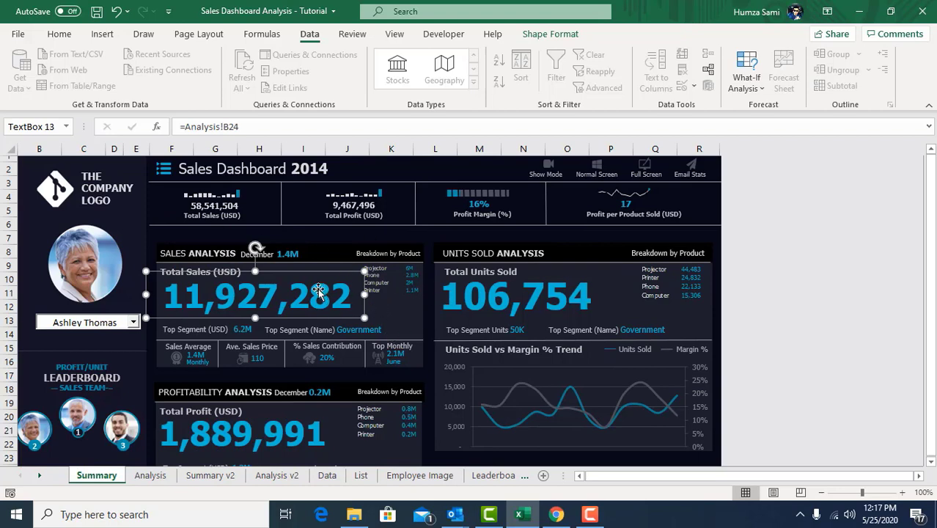
drag(278, 293, 318, 294)
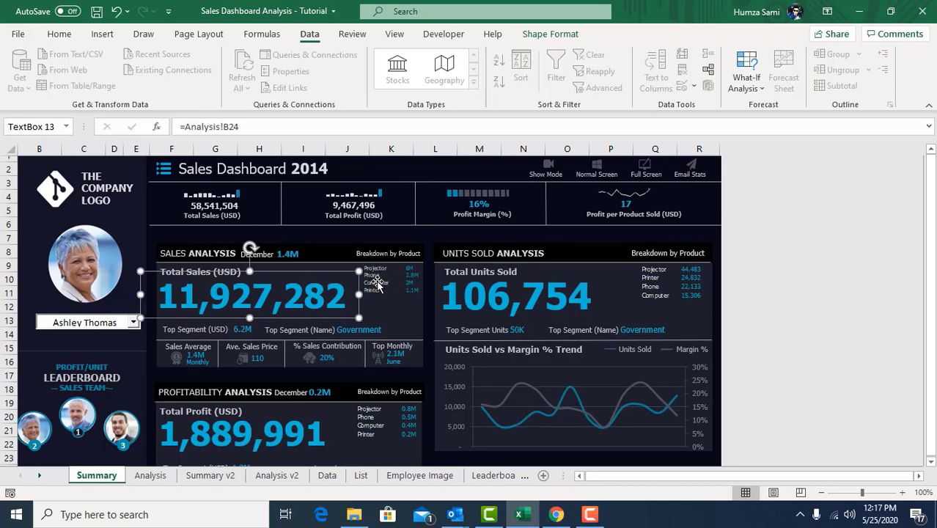
click(439, 167)
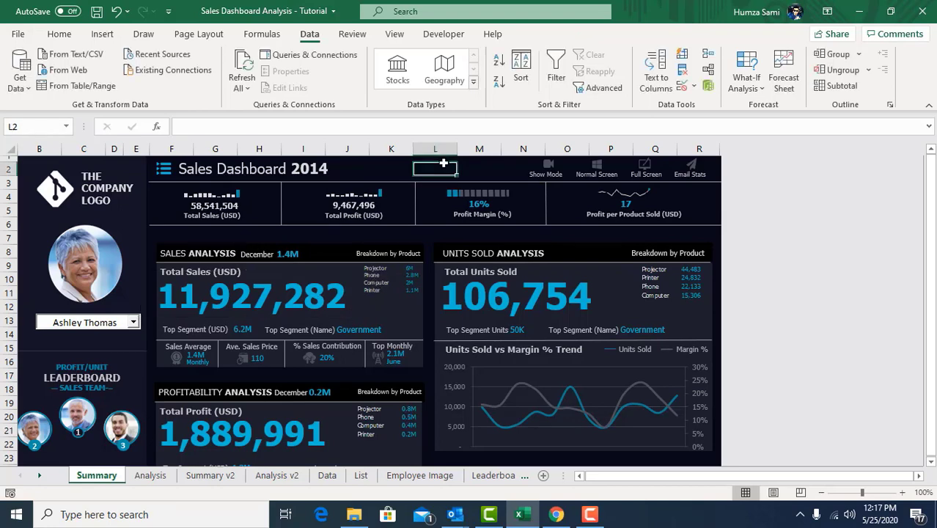
Step: Nudge the linked product breakdown picture in the Sales Analysis card slightly down and left beside the Total Sales value
click(308, 291)
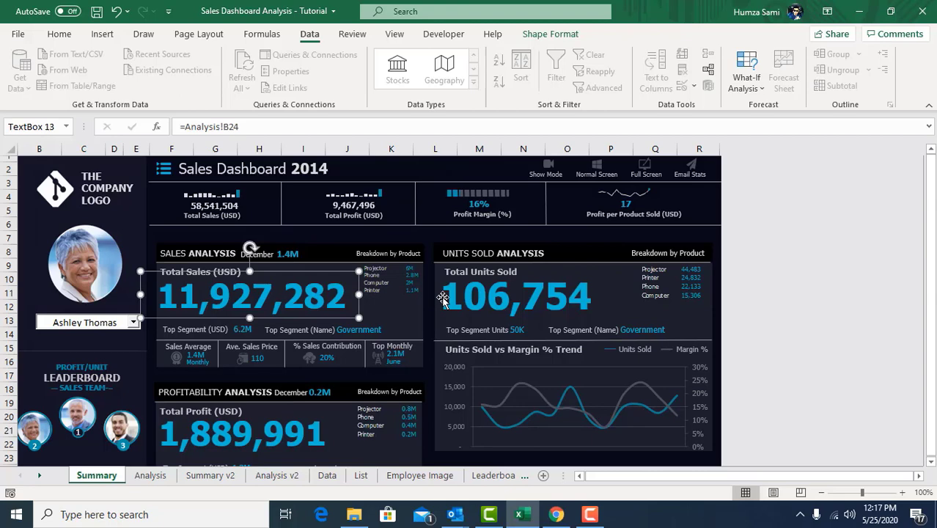
mouse_move(371, 285)
mouse_down()
mouse_move(400, 221)
mouse_move(372, 289)
mouse_up()
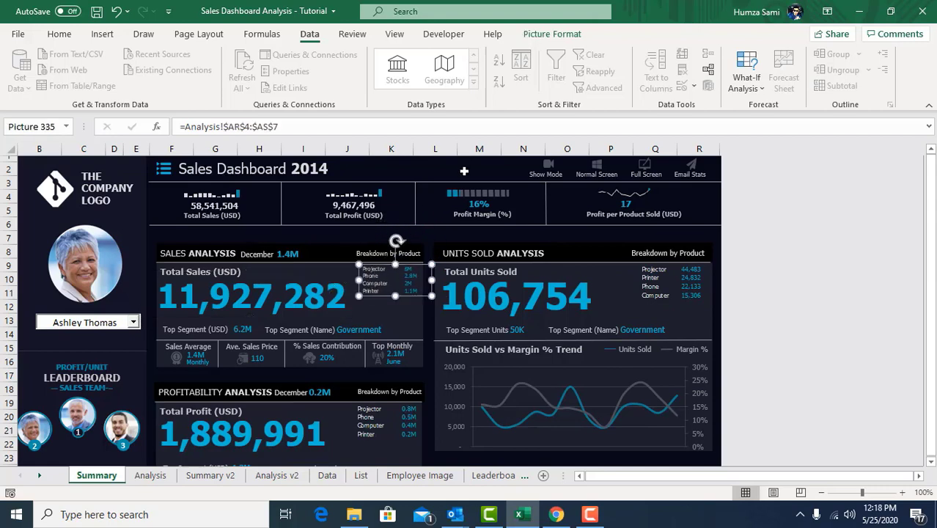
click(463, 170)
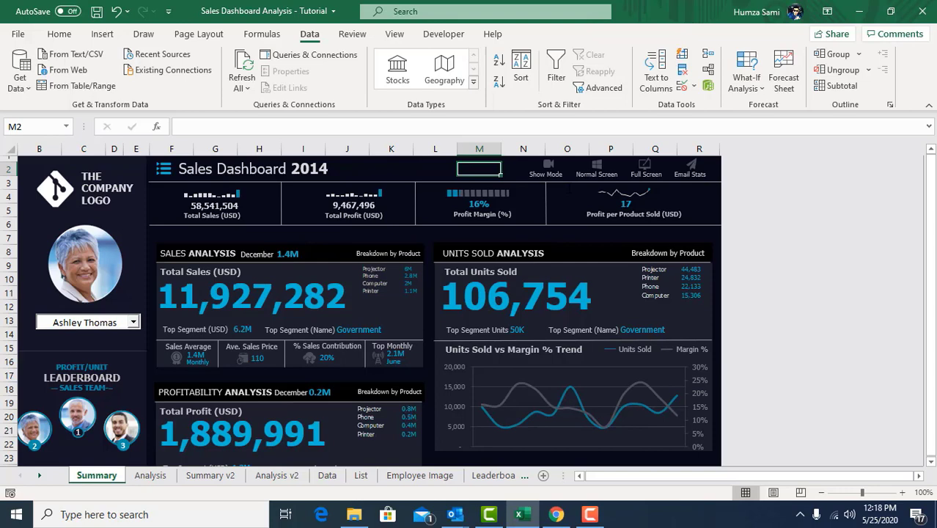